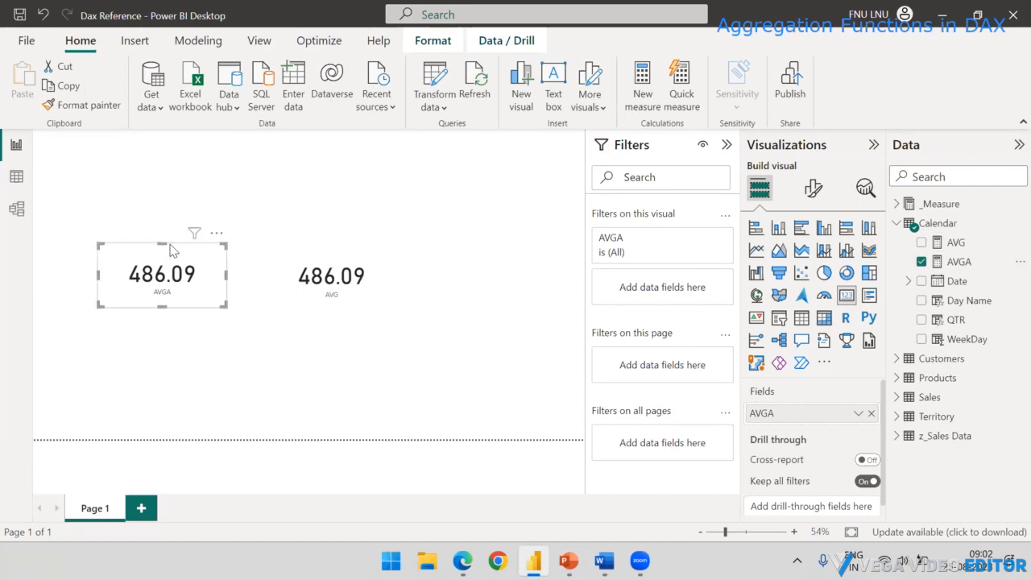
click(161, 226)
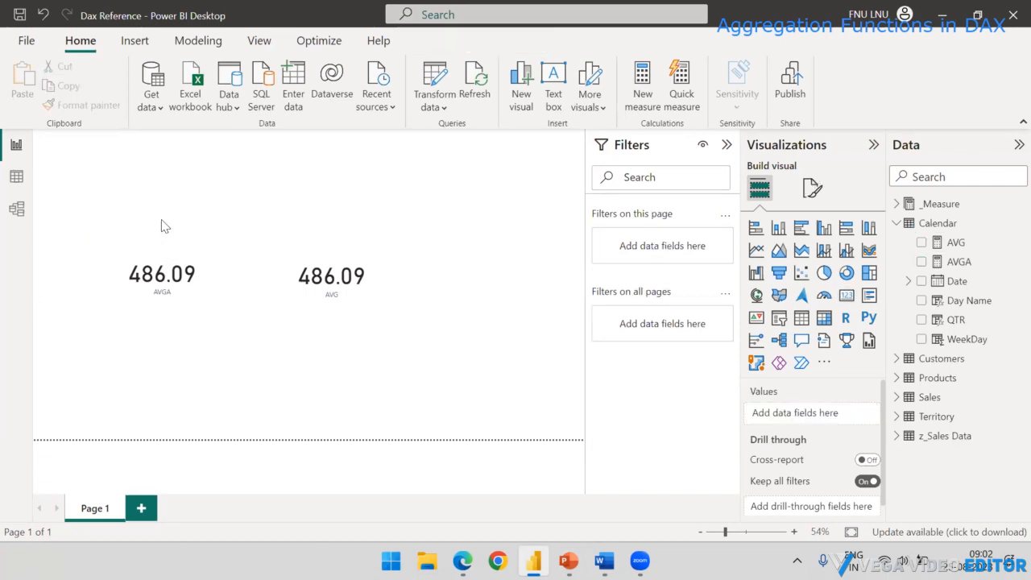
click(174, 267)
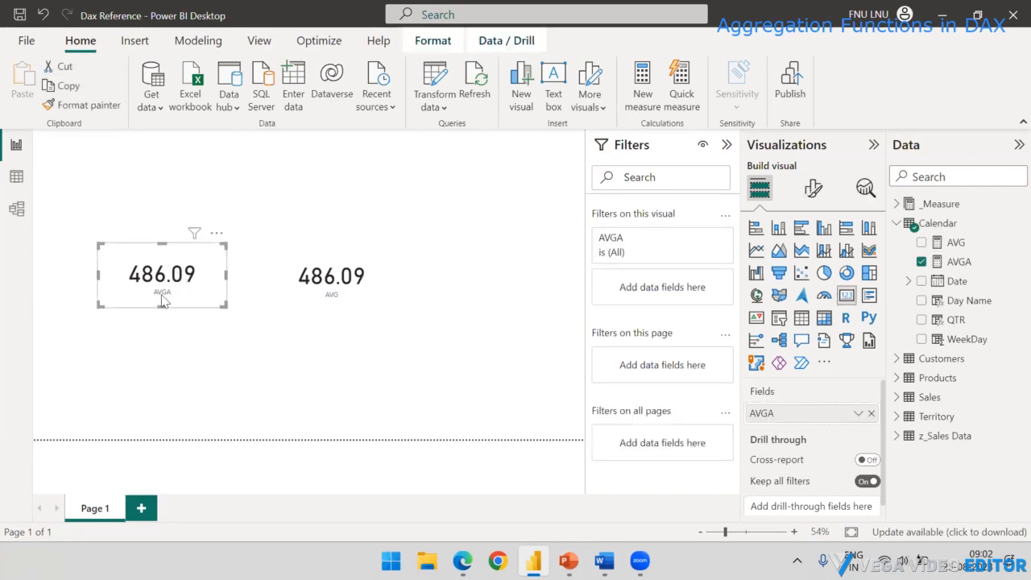
click(333, 260)
click(194, 261)
key(alt+Tab)
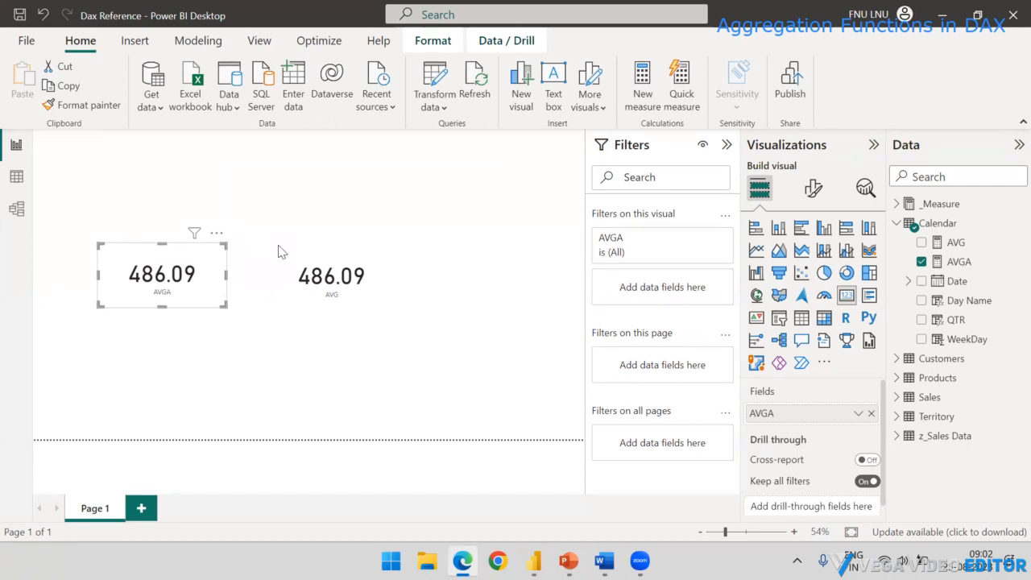
click(313, 259)
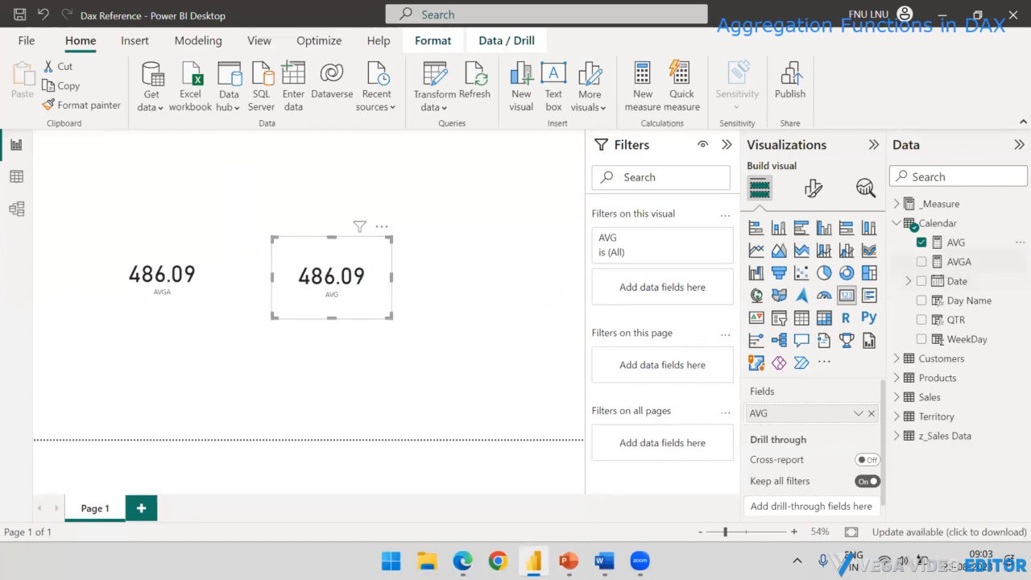
key(alt+Tab)
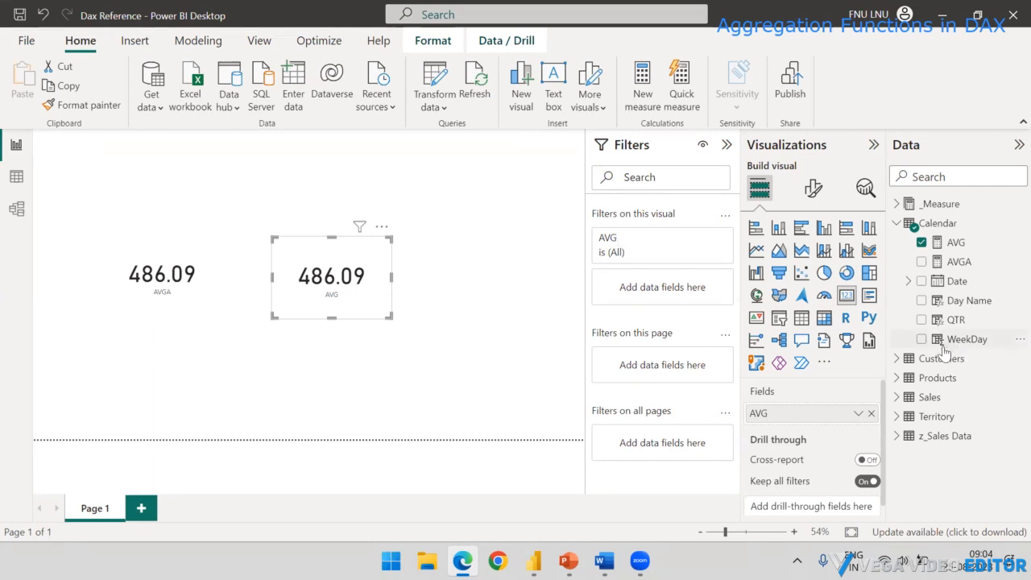
click(451, 262)
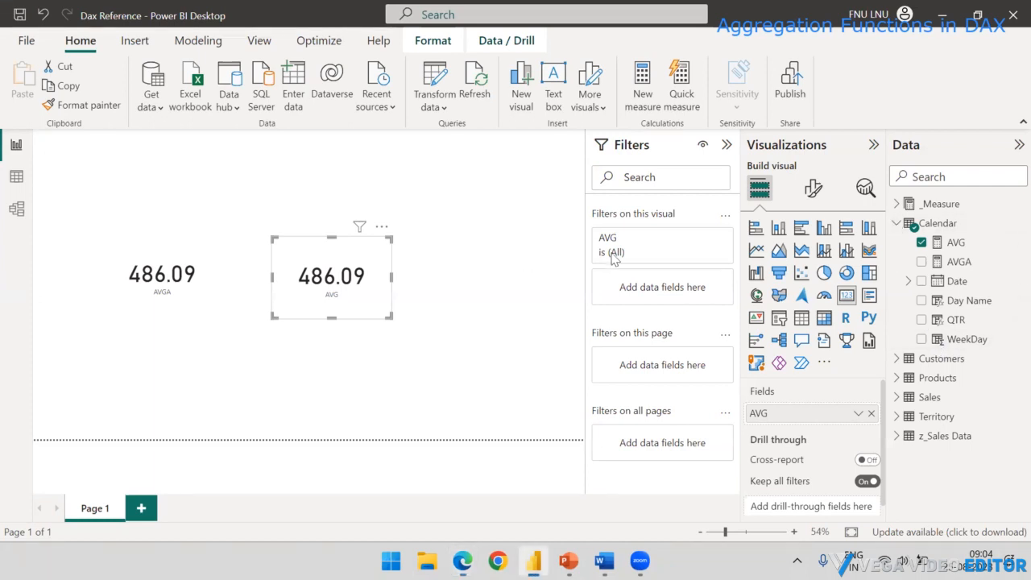
Create a new measure named AVGX in the Calendar table.
click(937, 225)
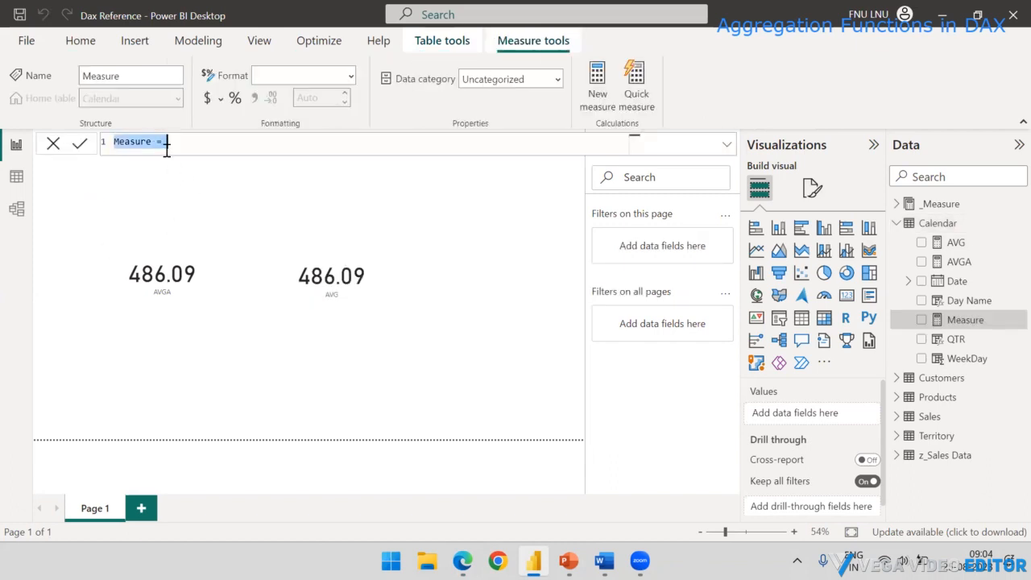
drag(167, 143, 96, 148)
key(BackSpace)
text(AVG)
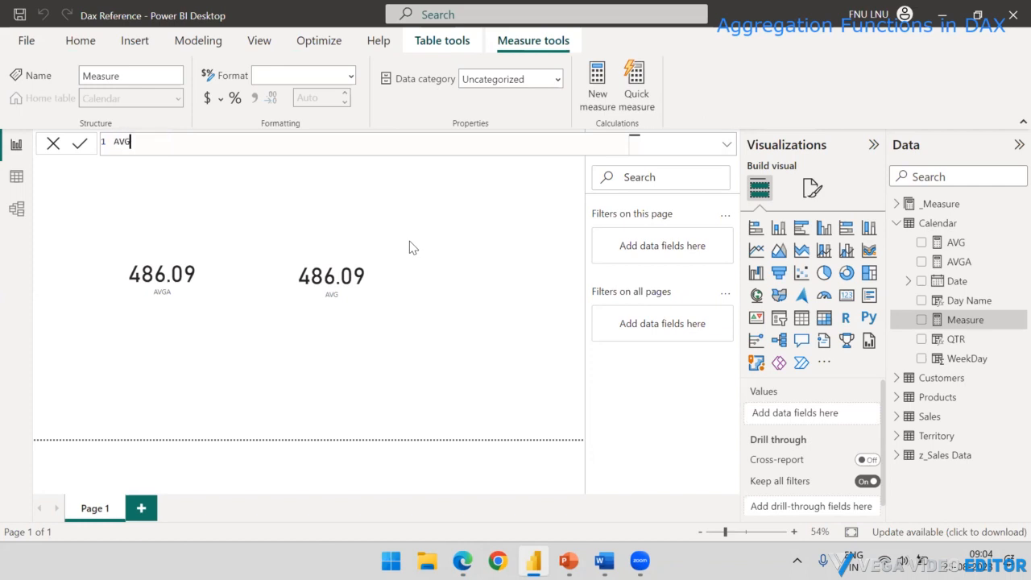
text(X = AVG)
key(BackSpace)
key(BackSpace)
key(BackSpace)
key(Return)
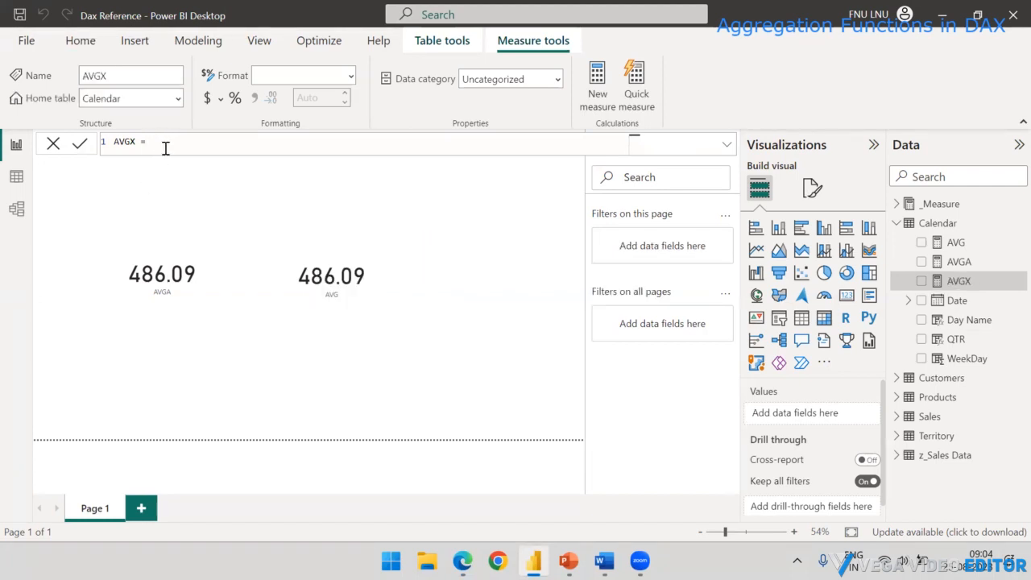
Begin the AVGX formula with the AVERAGEX function, using Sales as its table argument.
click(196, 143)
text(AV)
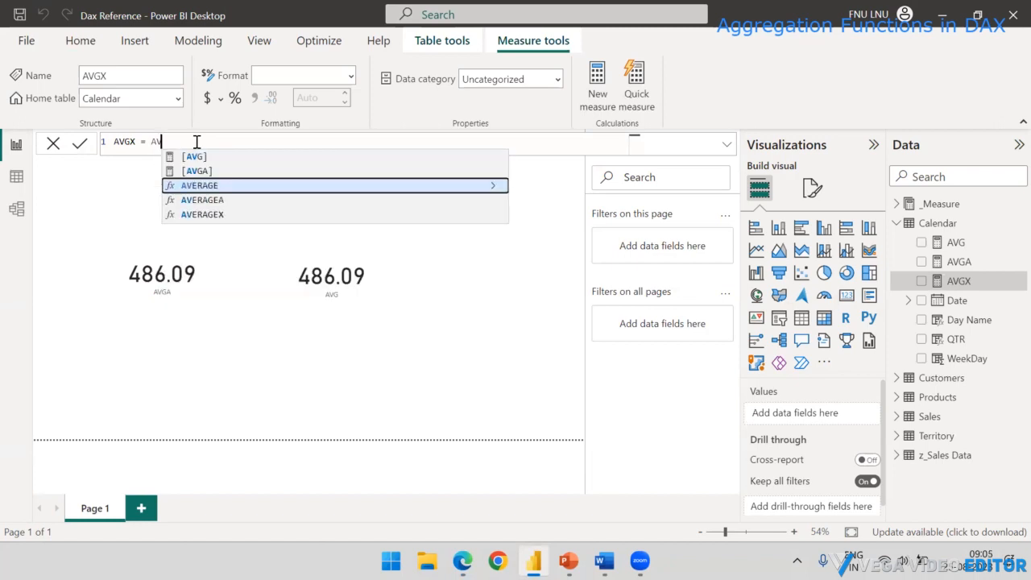
key(Down)
key(Down)
key(Tab)
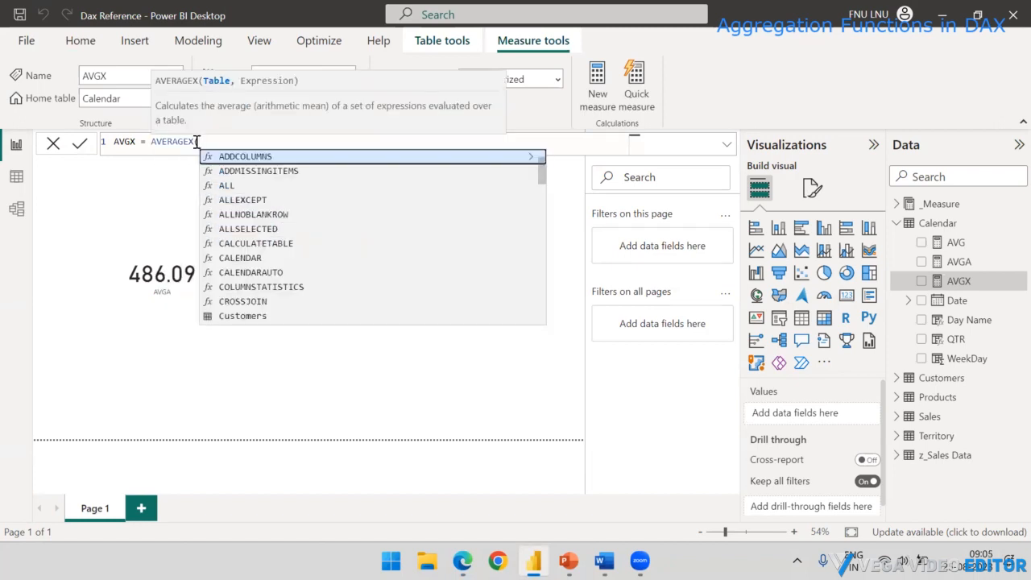
text(Sale)
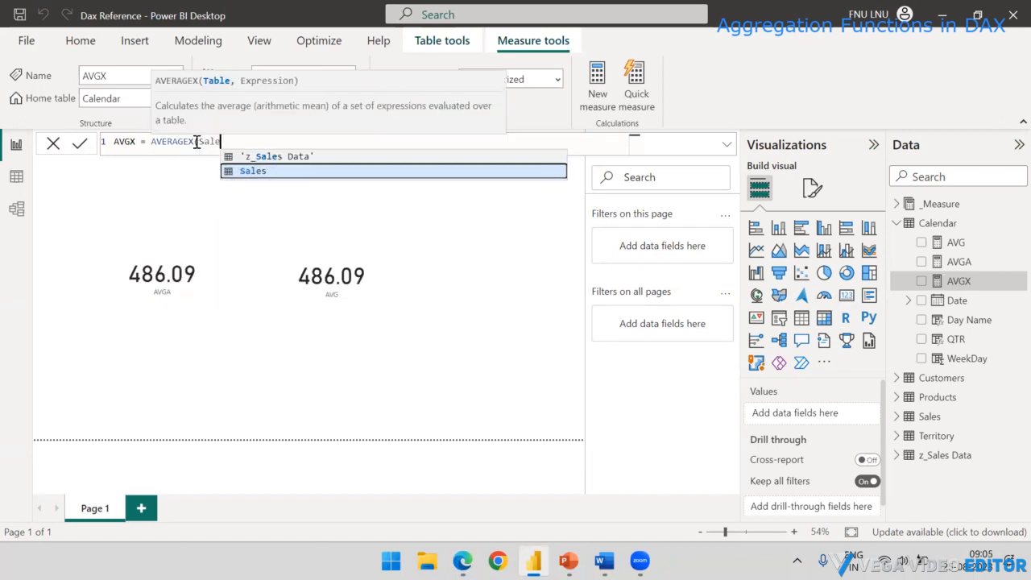
key(Tab)
text(,)
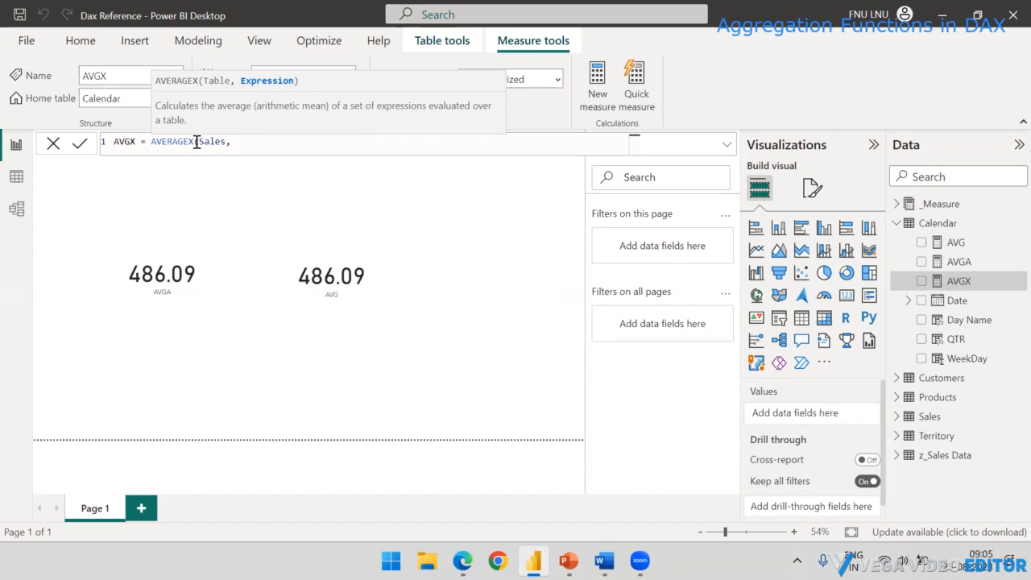
Complete the AVERAGEX formula with the expression Sales[Category] = "Bikes" and commit the measure.
text(Cate)
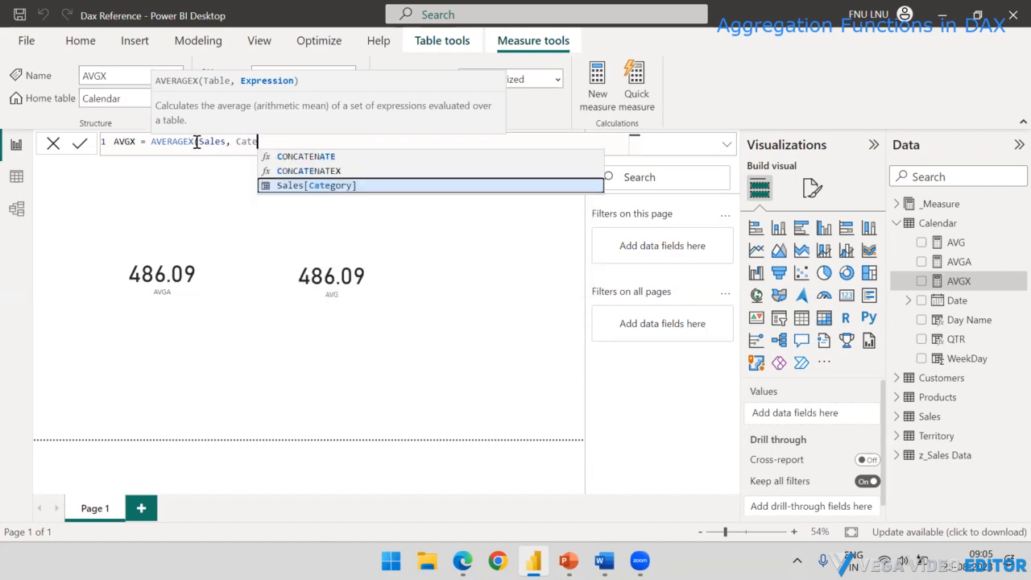
key(Tab)
text(= )
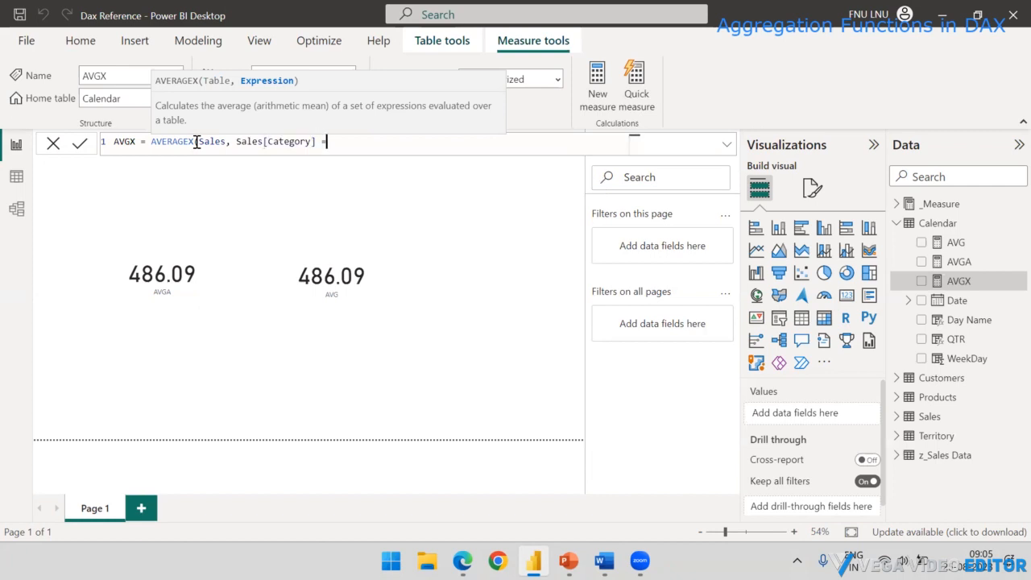
text(""))
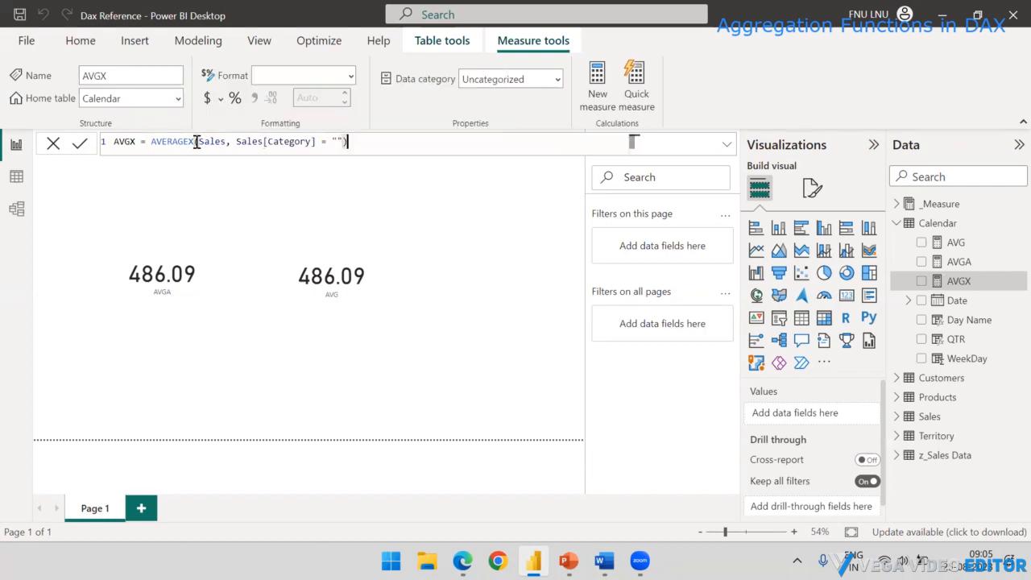
key(Left)
key(Left)
text(Bikes)
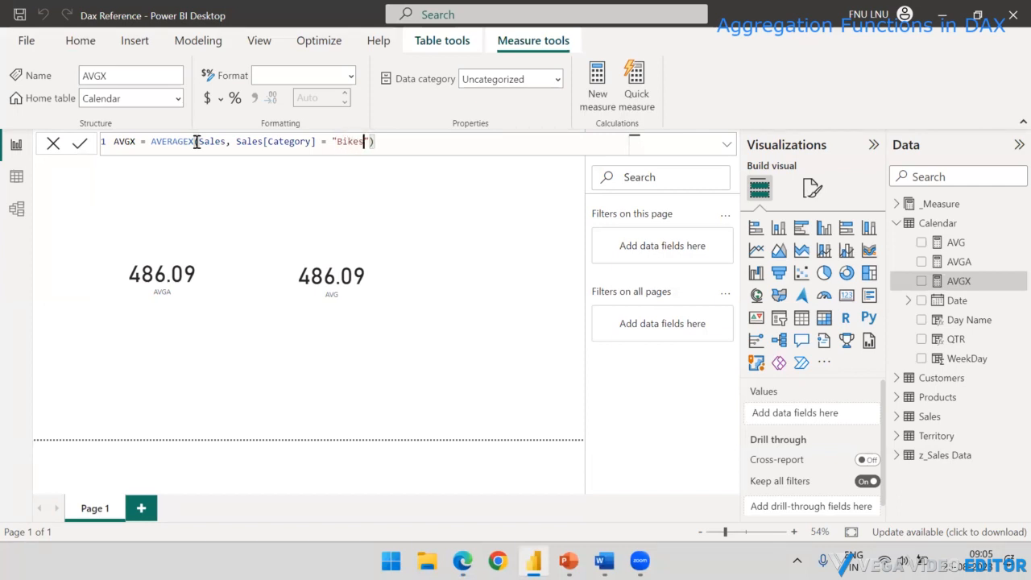
key(Right)
drag(264, 141, 317, 141)
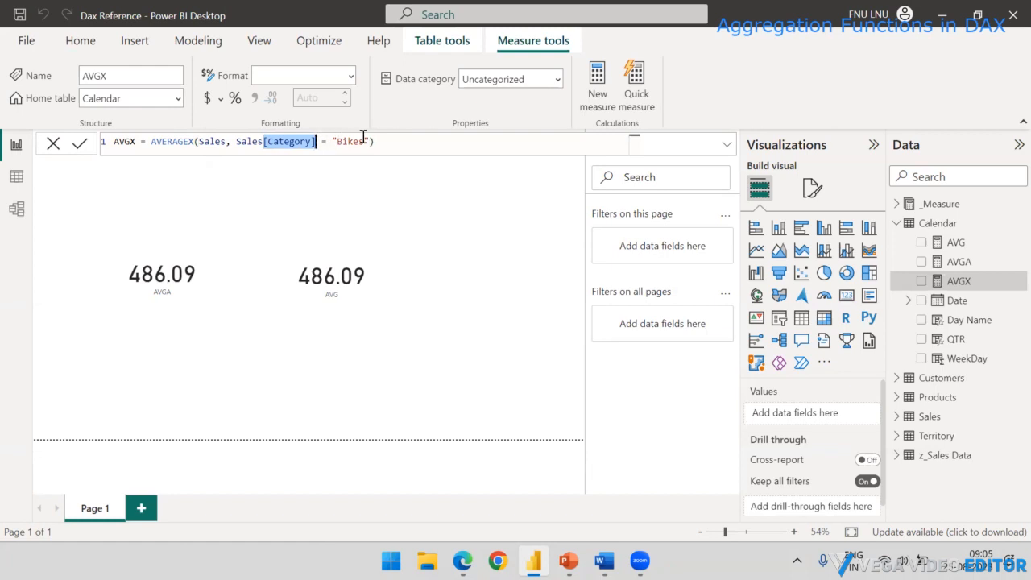
click(410, 142)
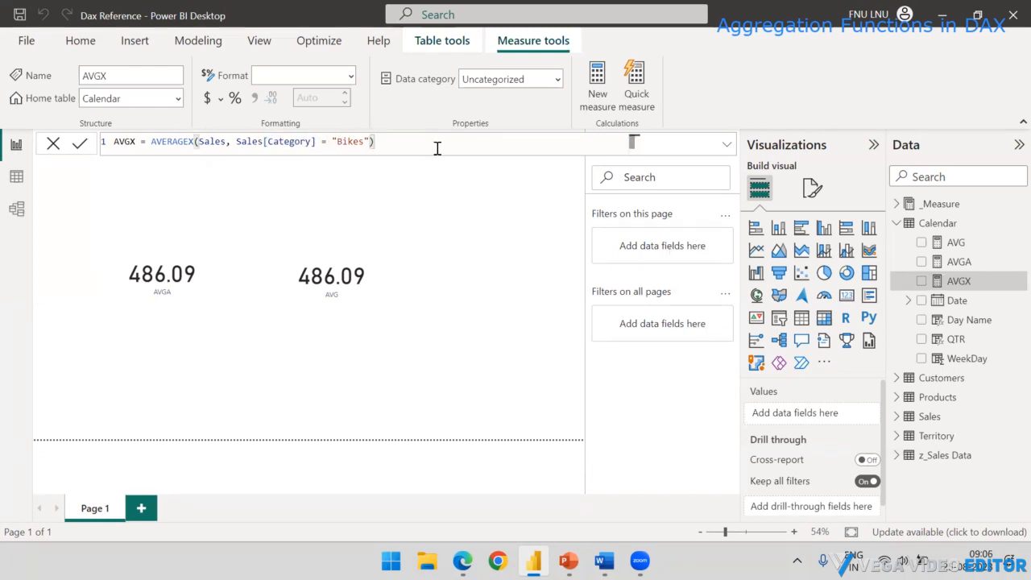
key(Return)
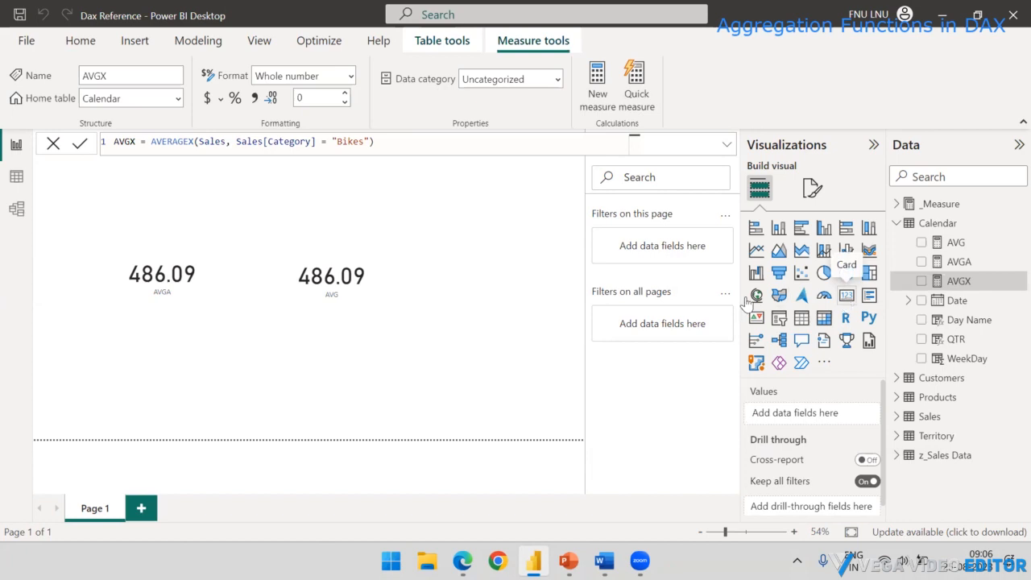
Replace the category condition in the AVGX formula with Sales[SalesAmount] and commit the measure.
click(234, 142)
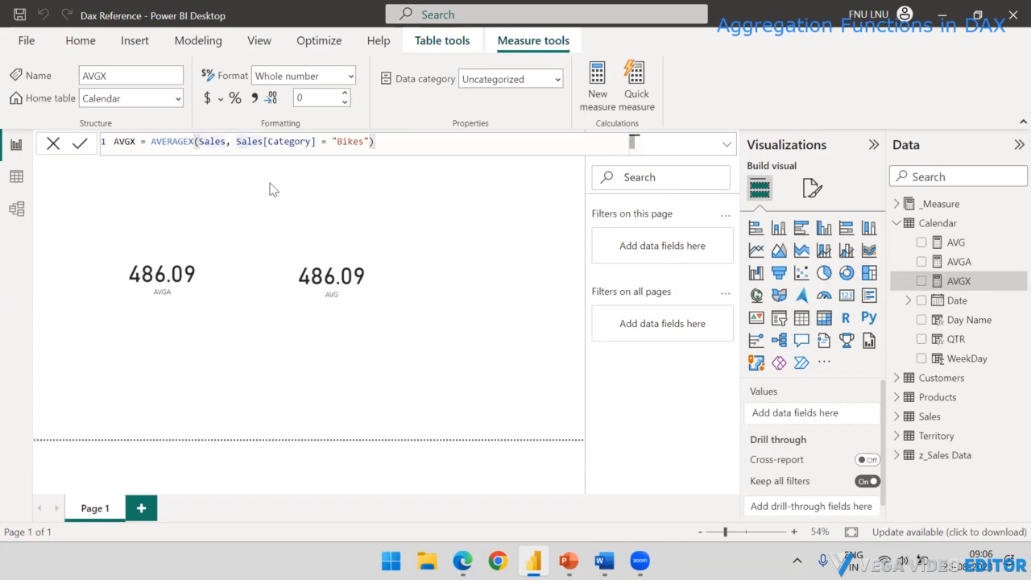
click(368, 142)
shift+click(368, 142)
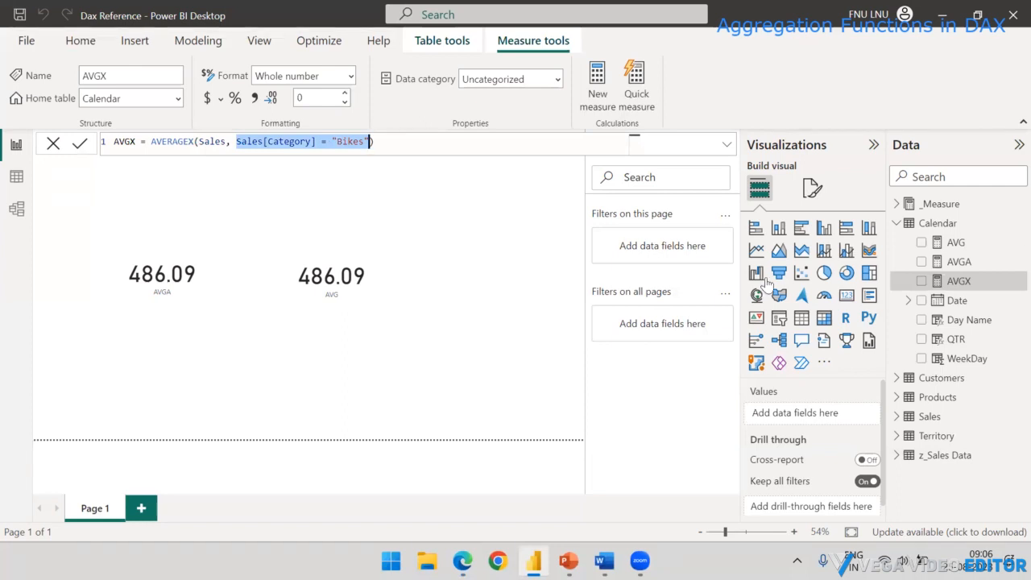
click(320, 145)
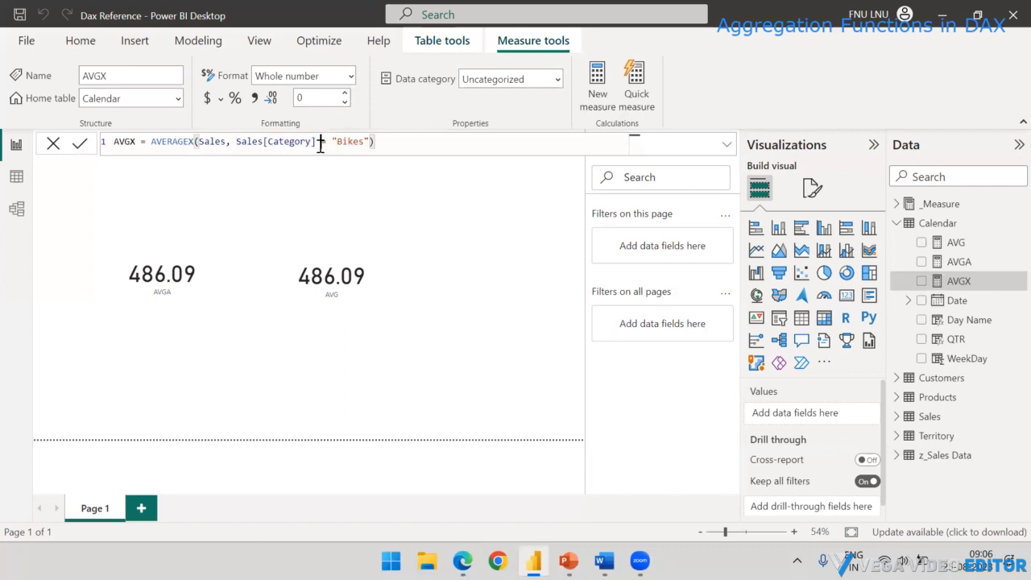
shift+click(368, 143)
key(BackSpace)
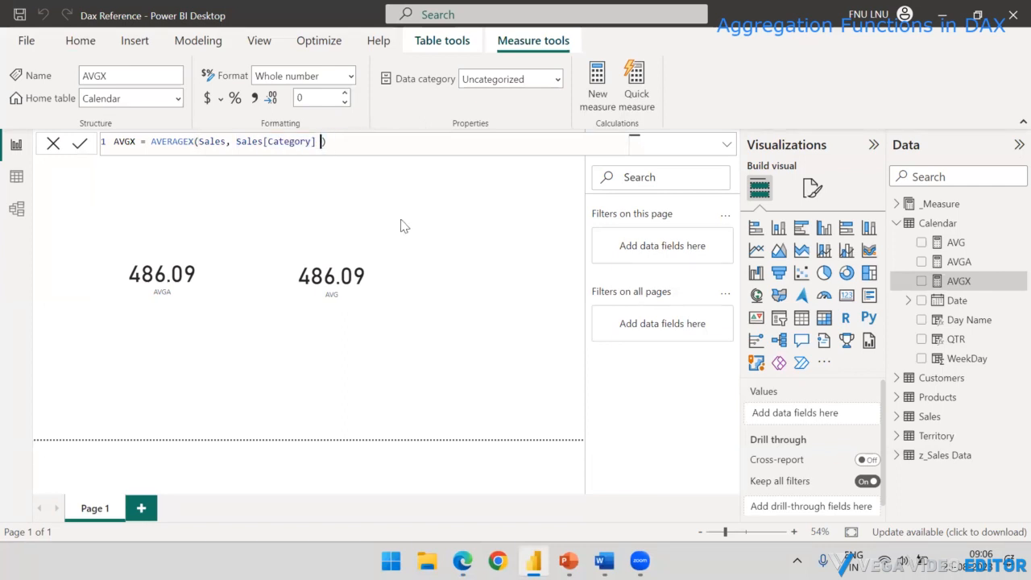
key(BackSpace)
key(BackSpace)
key(BackSpace)
key(BackSpace)
key(BackSpace)
key(BackSpace)
key(BackSpace)
key(BackSpace)
key(BackSpace)
key(BackSpace)
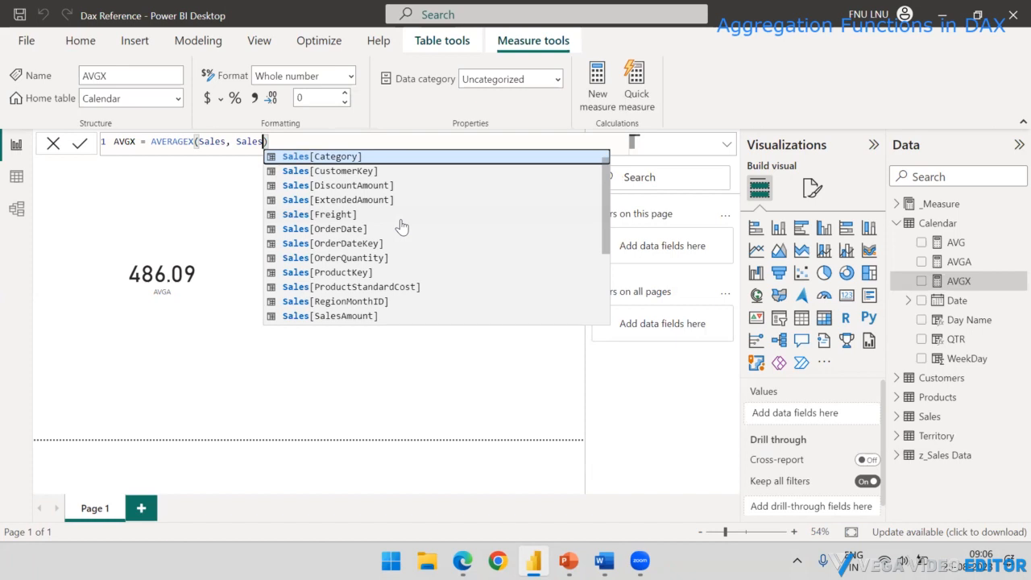
text([am)
key(Down)
key(Down)
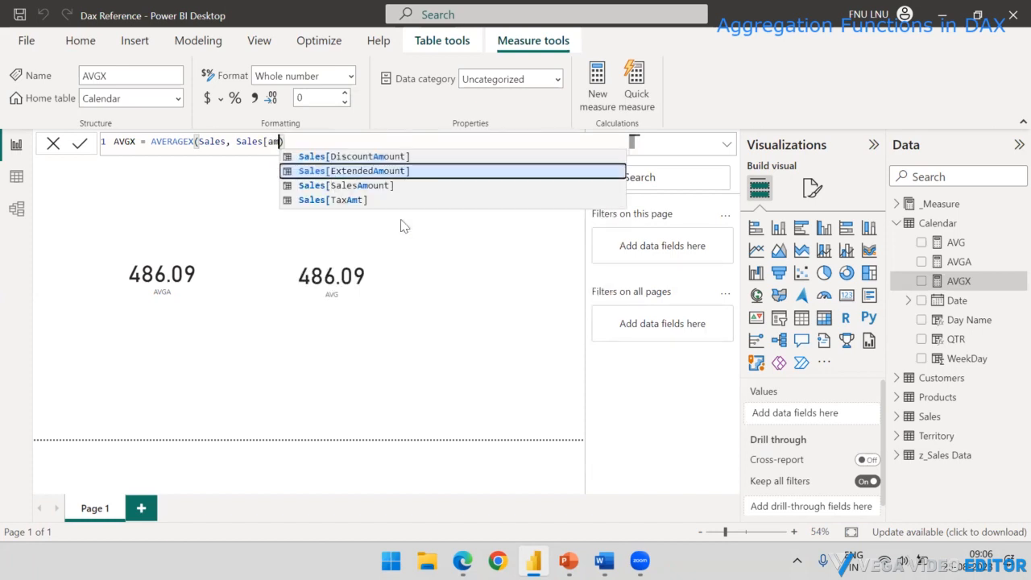
key(Tab)
key(Return)
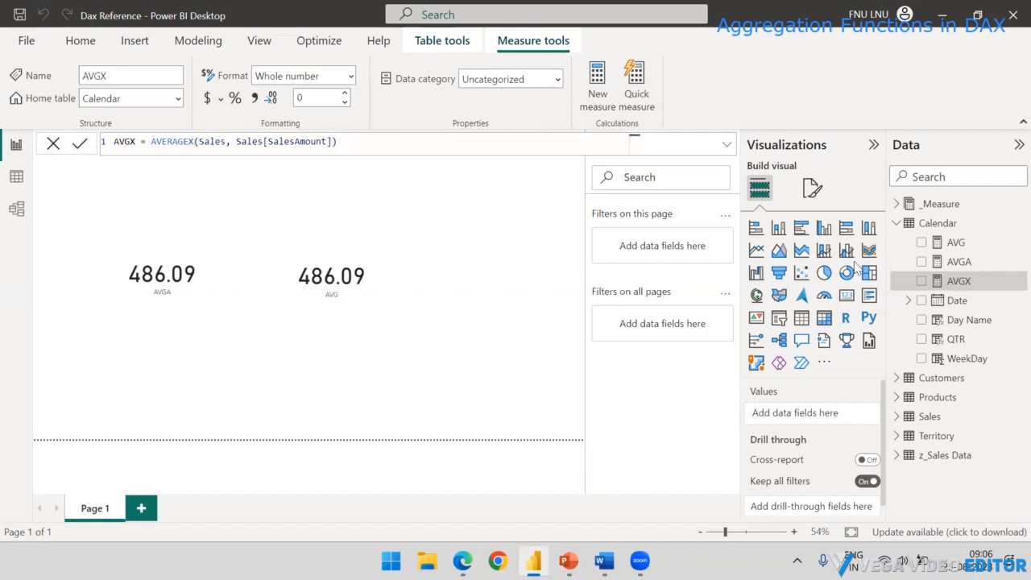
Add a card visual beside the AVG card and fill it with the AVGX measure.
click(847, 298)
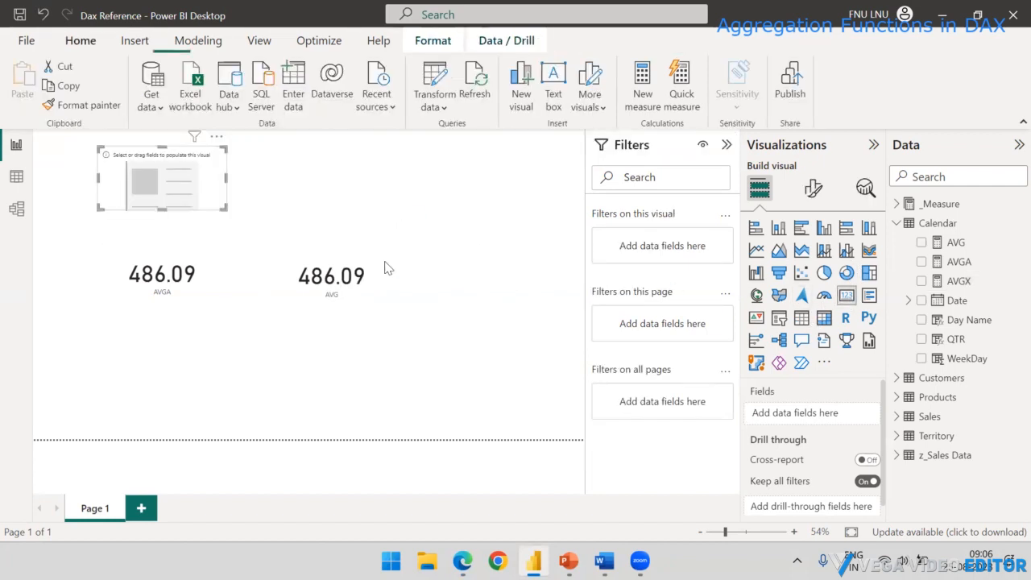
drag(165, 163, 483, 267)
drag(938, 282, 509, 291)
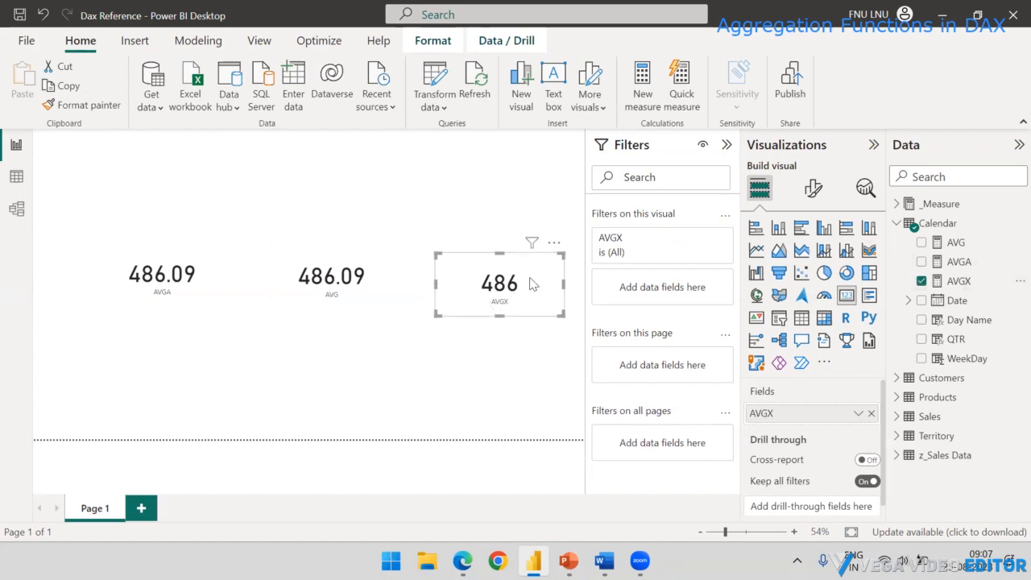
Reopen the AVGX formula and insert an IF function in front of Sales[SalesAmount].
click(943, 281)
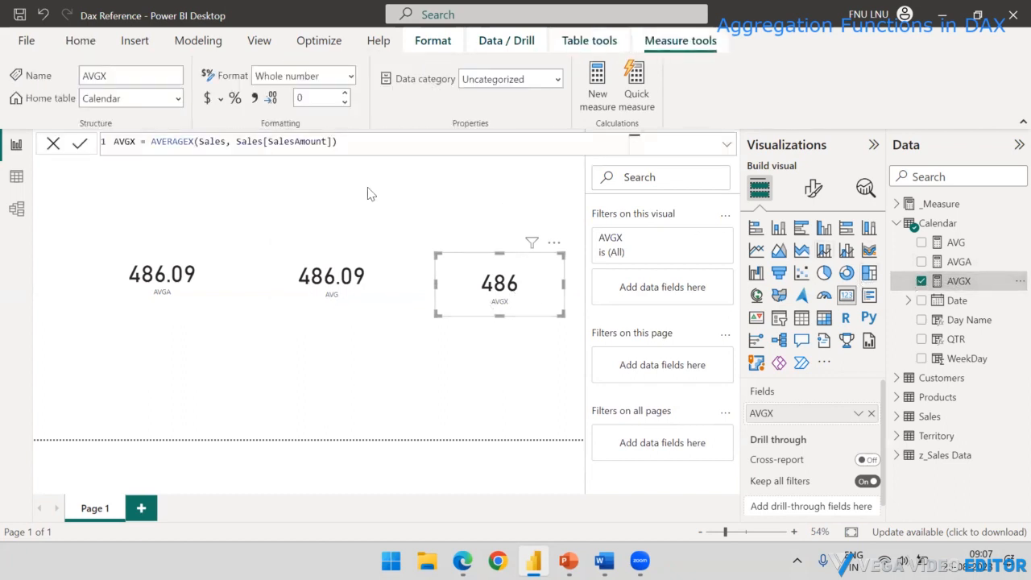
drag(236, 141, 330, 143)
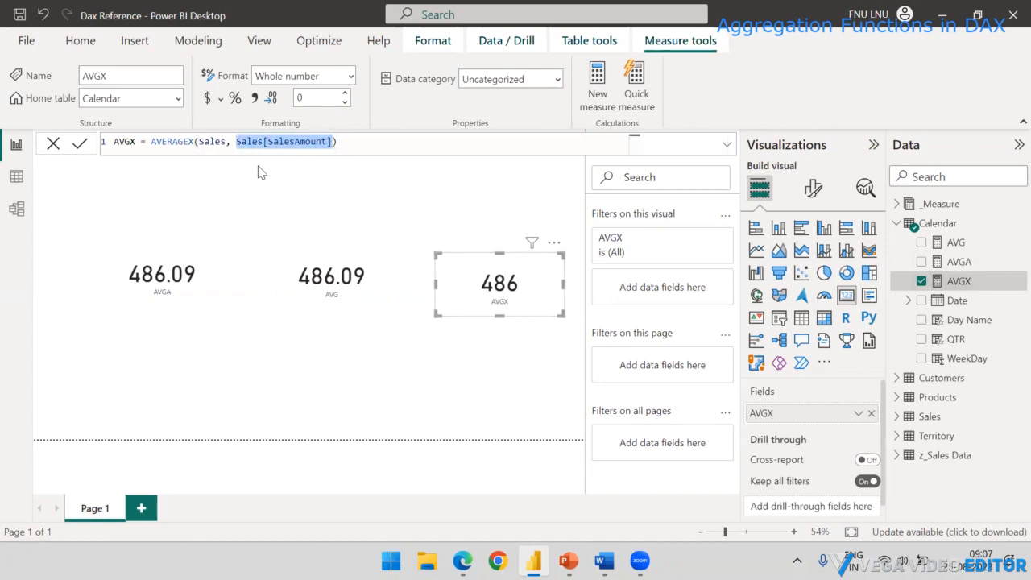
click(236, 142)
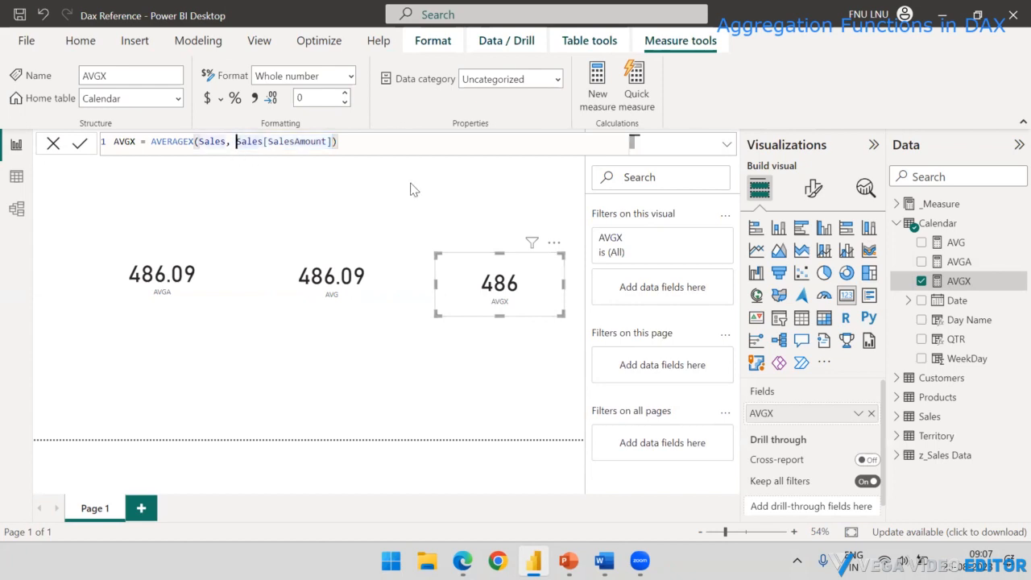
text(F)
key(BackSpace)
text(If)
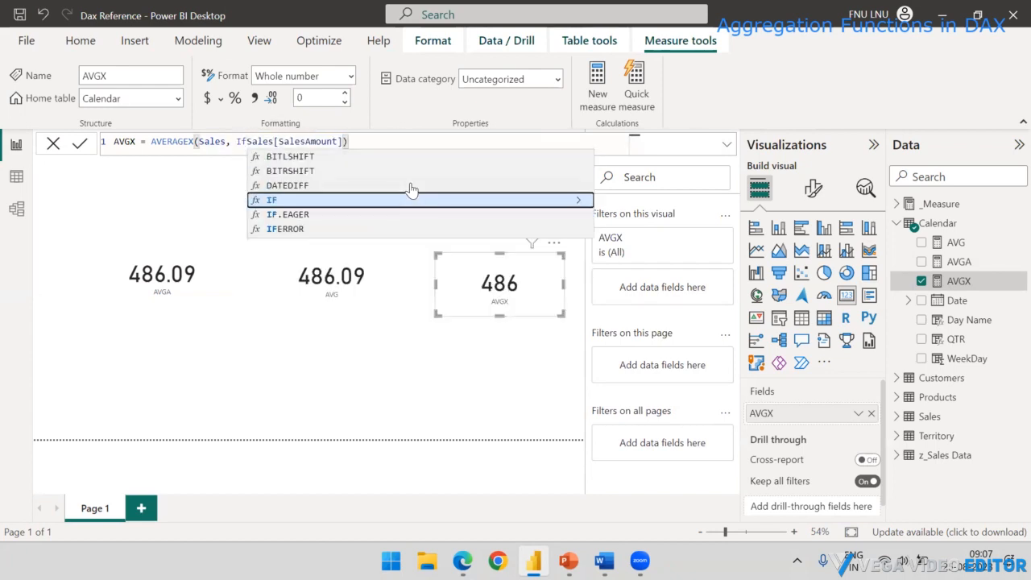
key(Tab)
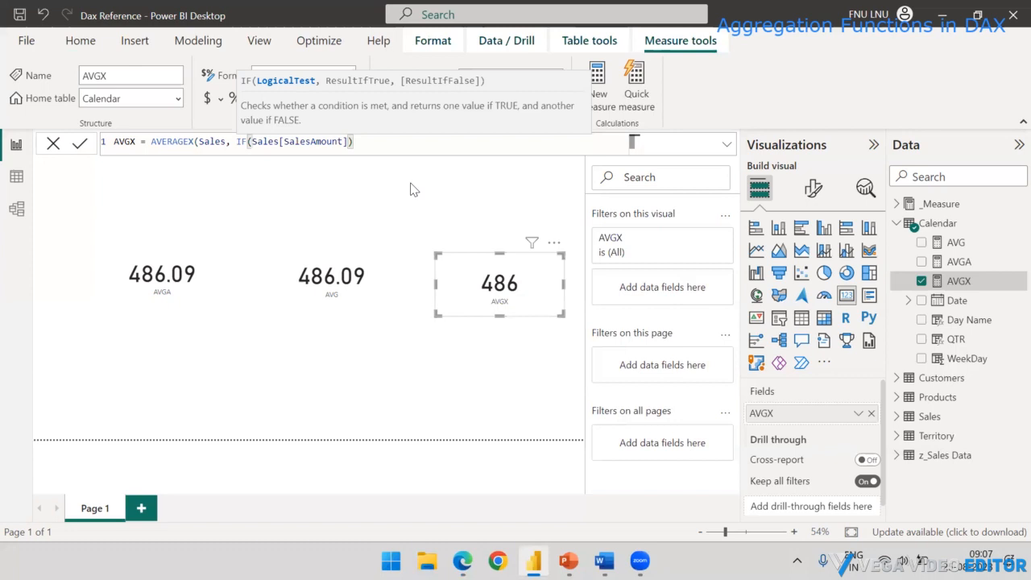
Enter Sales[Category] = "Bikes" as the IF condition, leaving Sales[SalesAmount] as the result if true.
text(Sa)
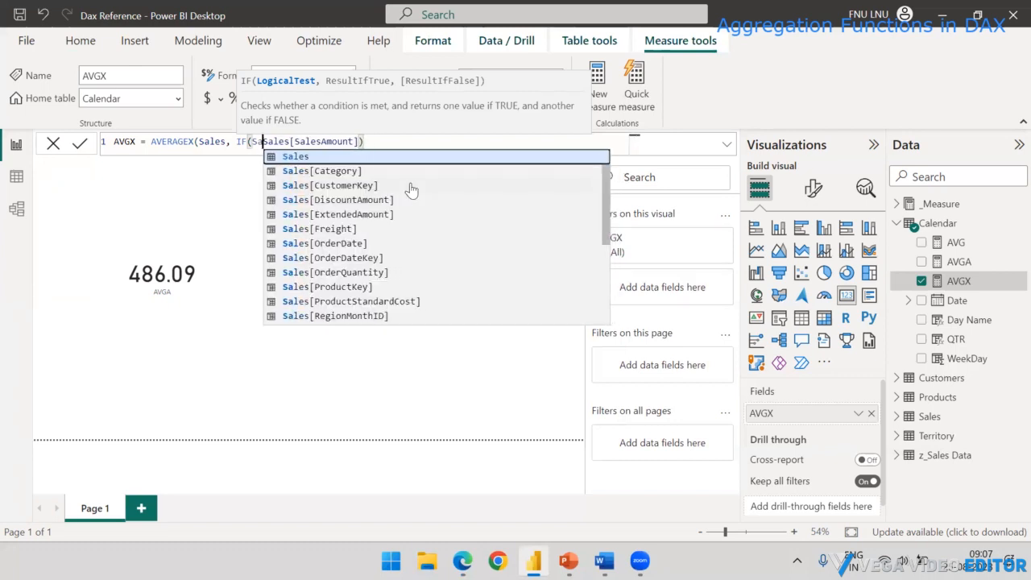
key(BackSpace)
key(BackSpace)
text(cate)
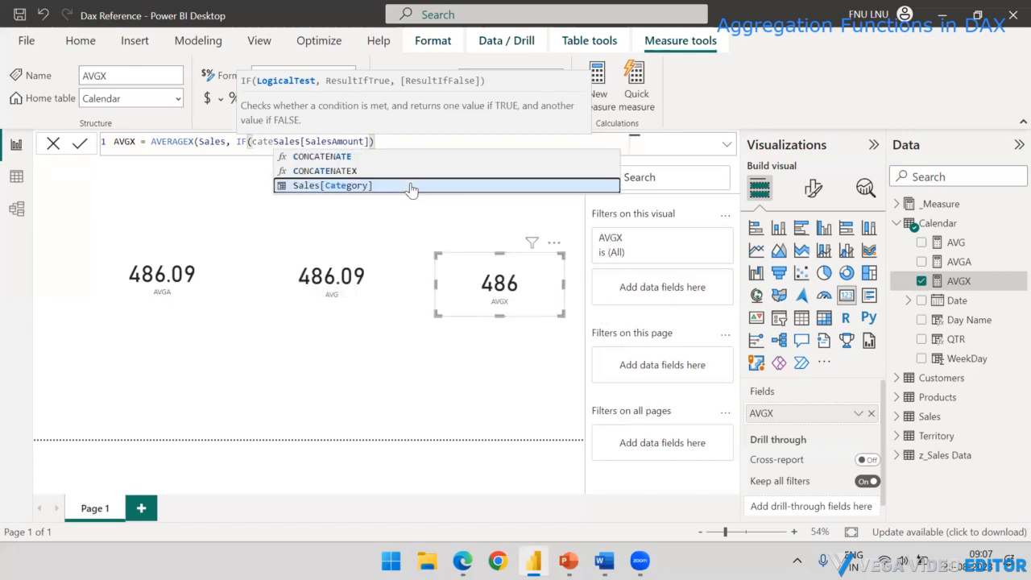
click(411, 186)
text(= "E)
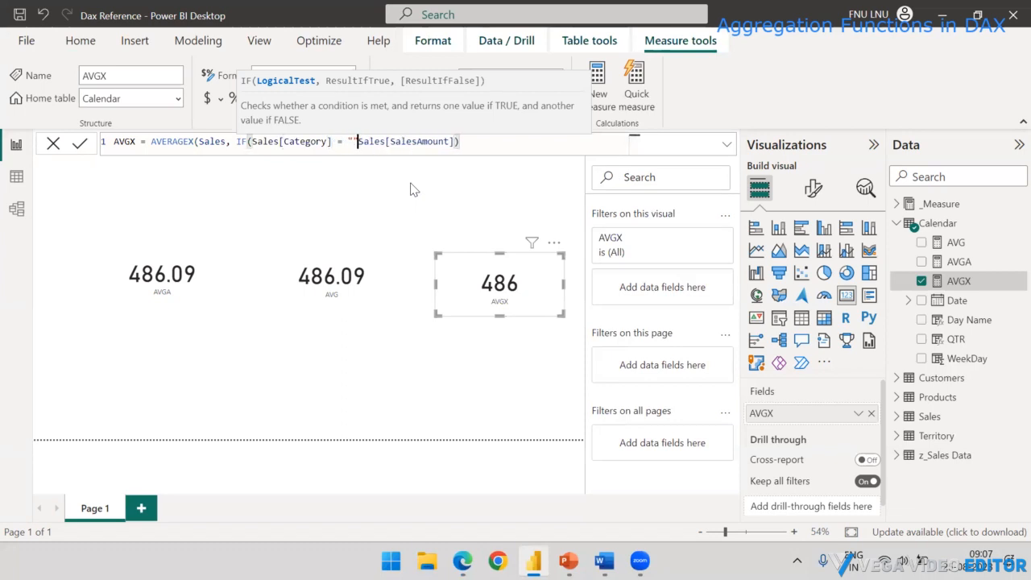
text(ikes",)
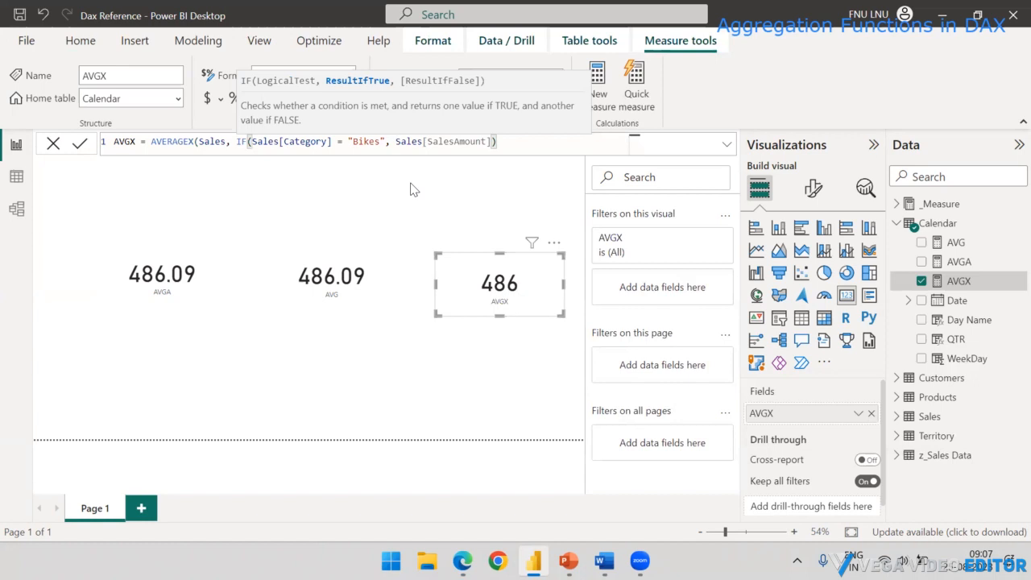
Set 0 as the IF function's result if false, close the AVERAGEX formula and commit the AVGX measure.
click(496, 142)
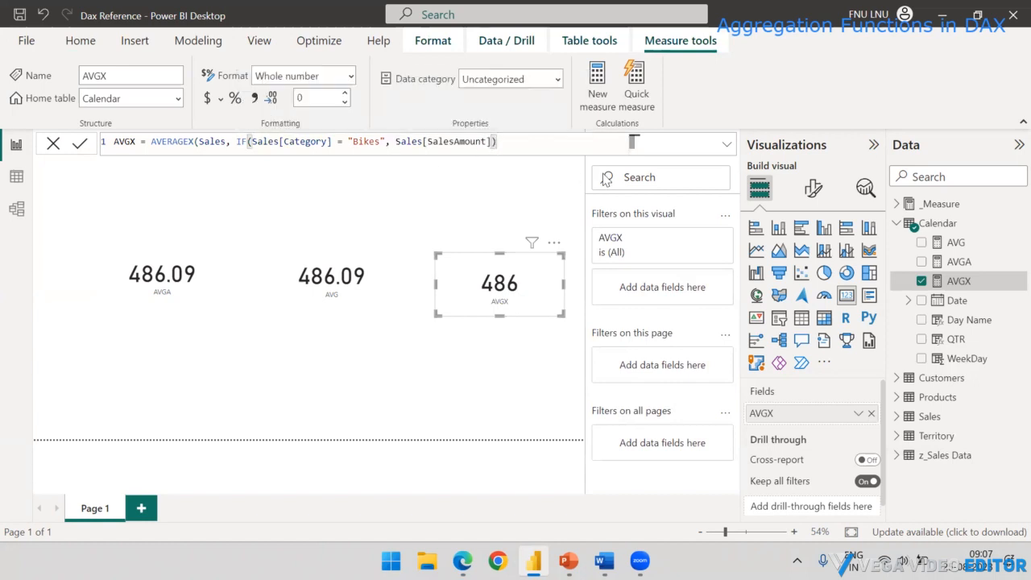
text(, 0)
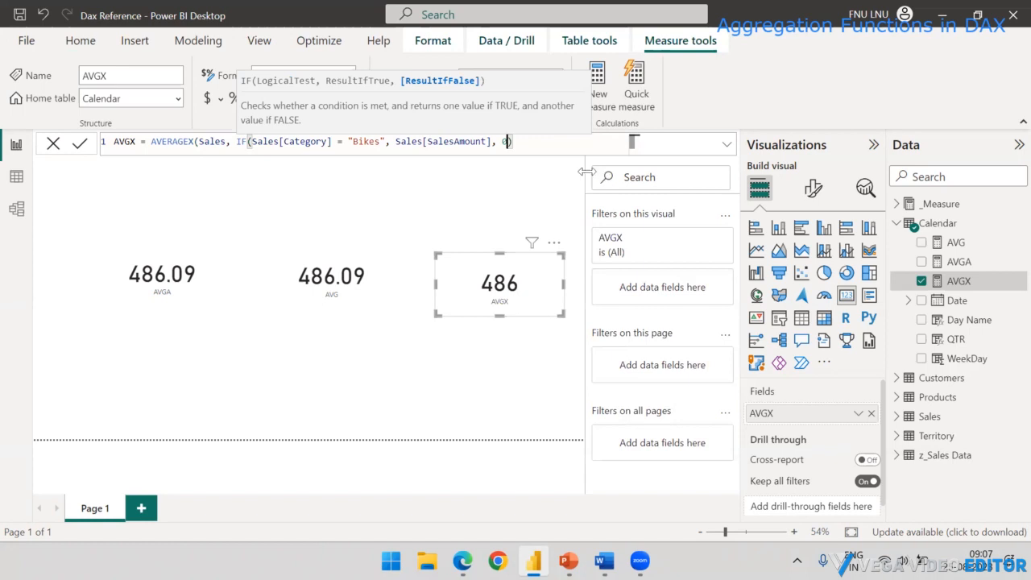
drag(252, 141, 408, 143)
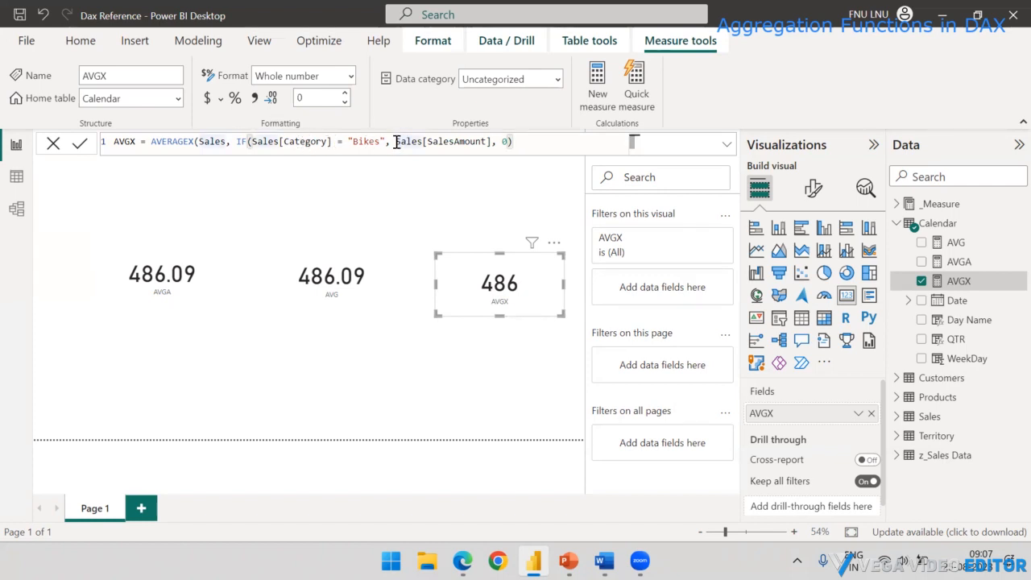
drag(395, 142, 486, 141)
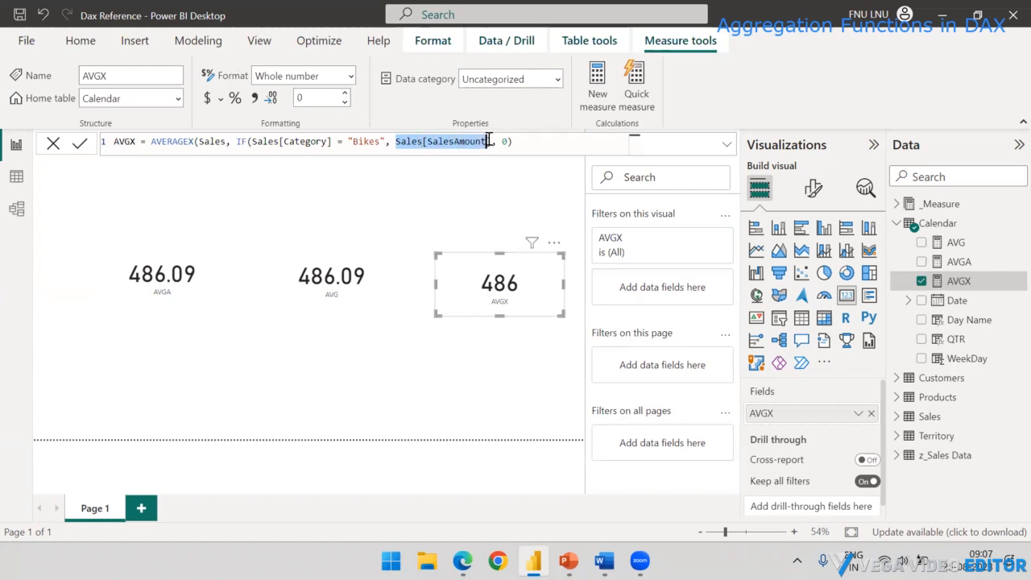
drag(386, 142, 248, 141)
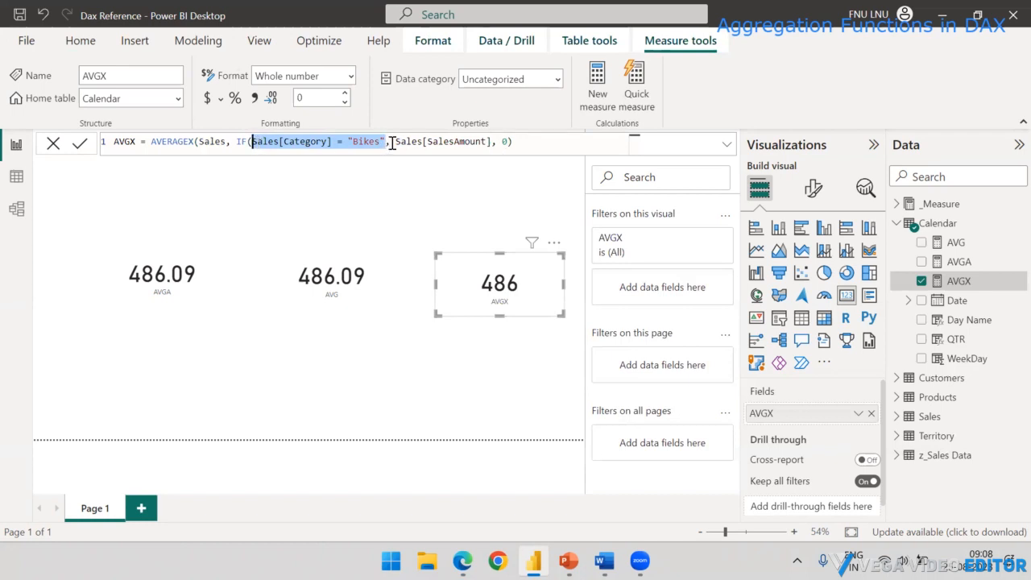
drag(394, 142, 503, 143)
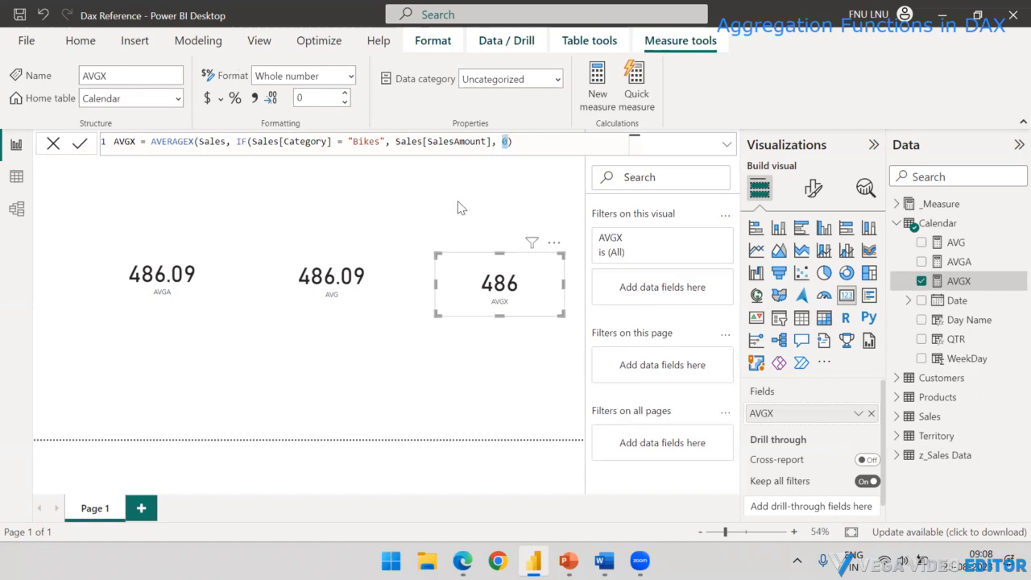
click(516, 143)
text())
key(Return)
click(509, 345)
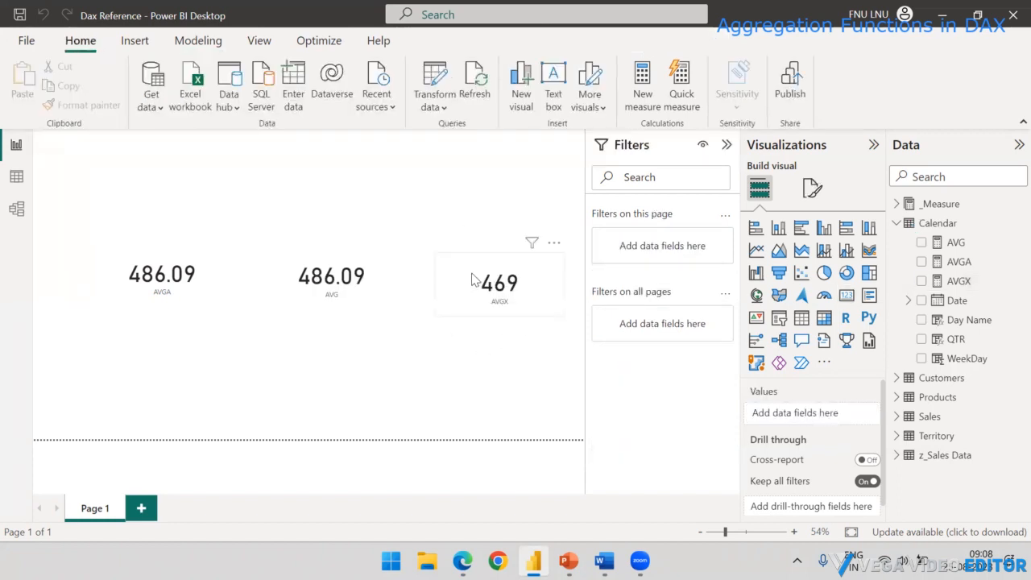
Review the AVGX formula, and examine which category values the Products table's Category column contains in the data view.
click(464, 248)
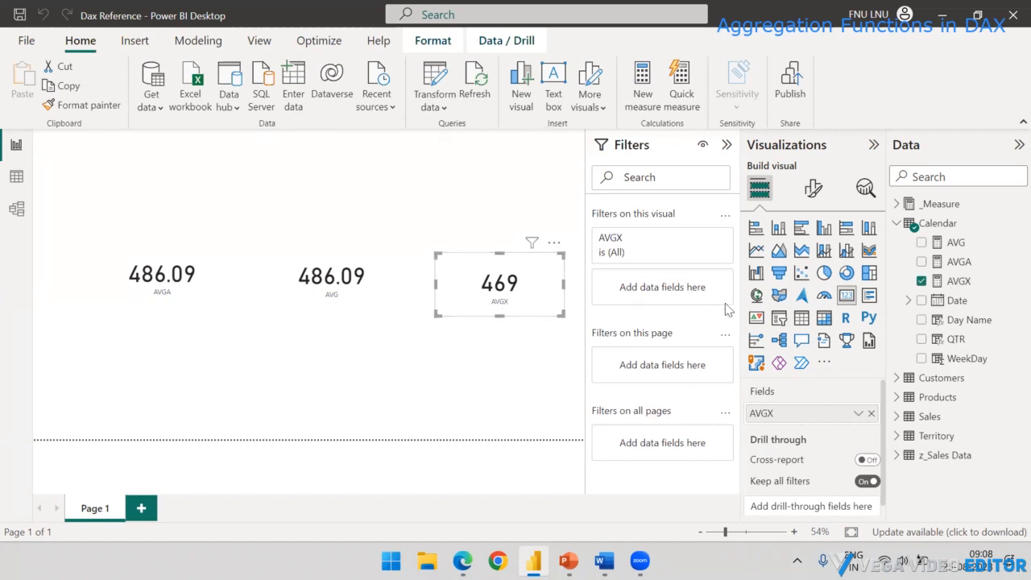
click(958, 282)
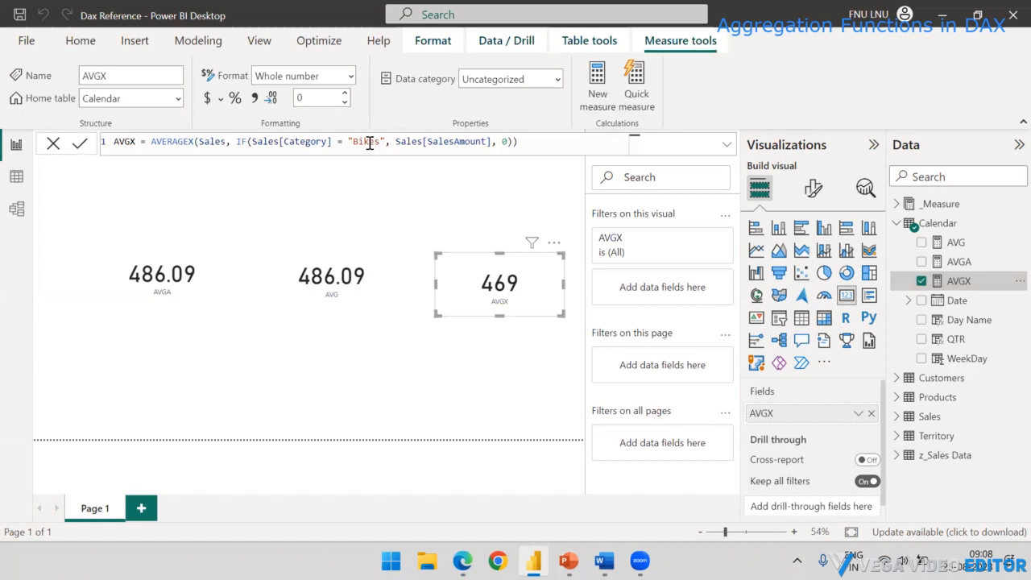
click(932, 400)
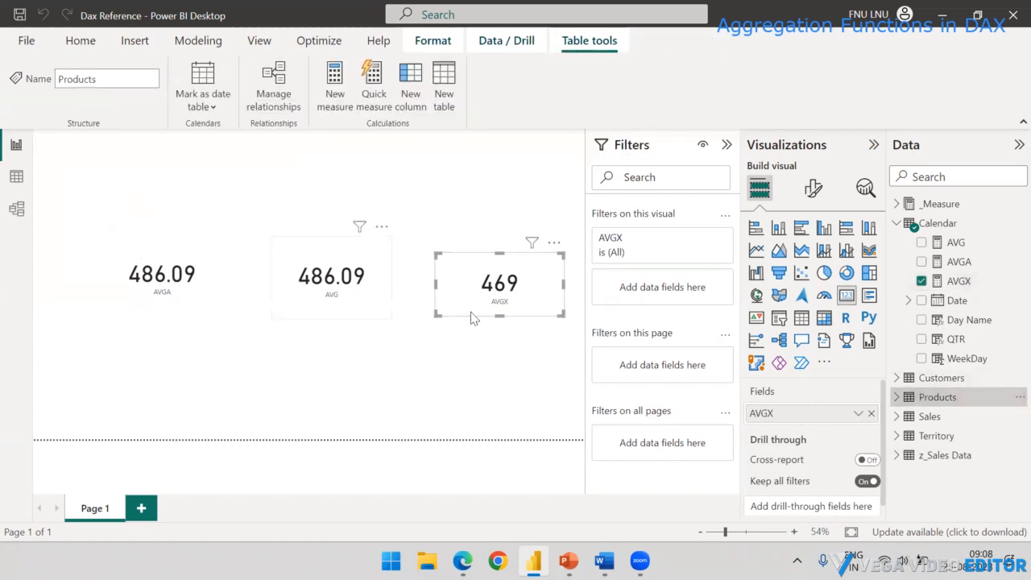
click(16, 182)
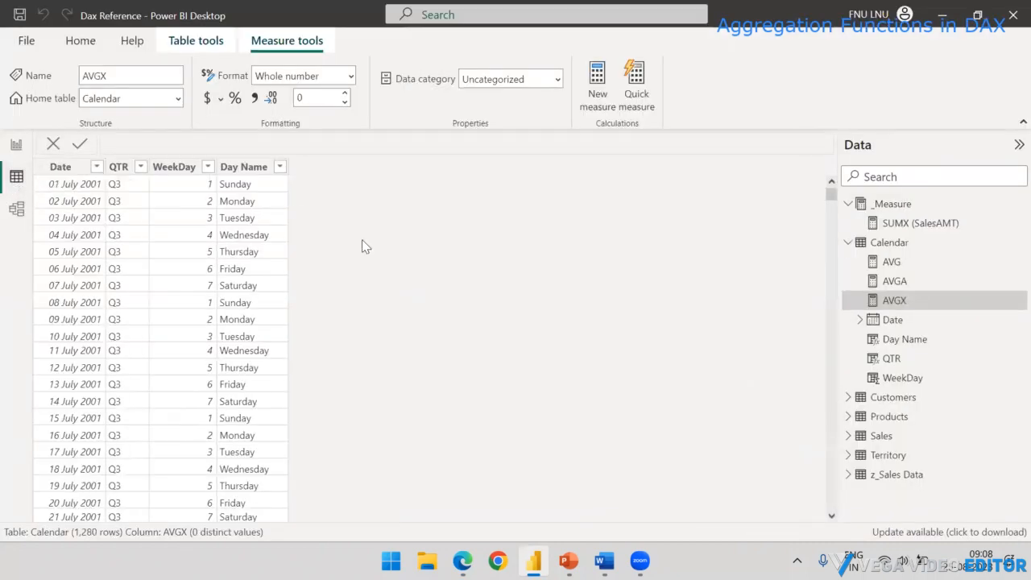
click(882, 414)
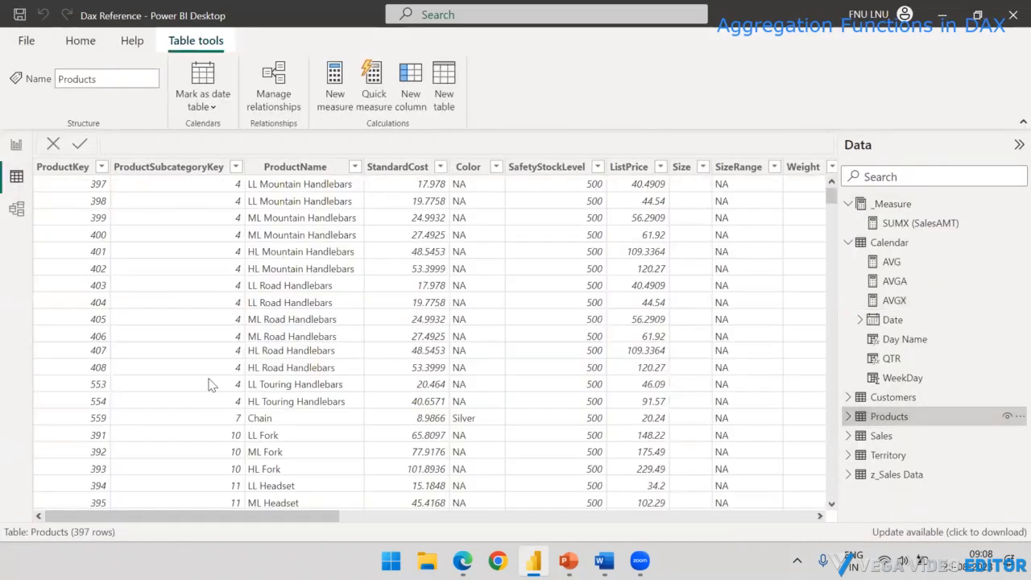
drag(193, 515, 688, 520)
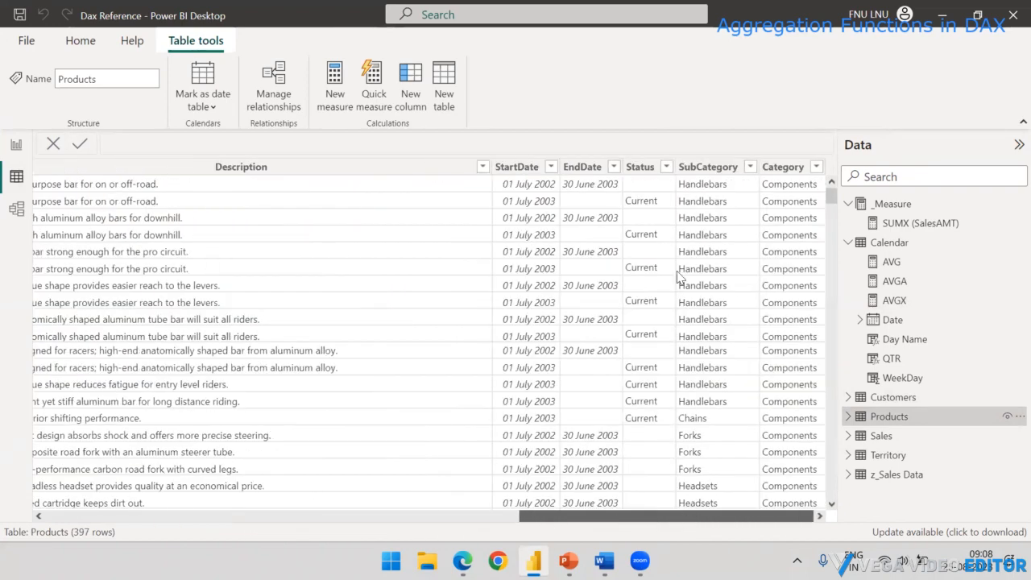
click(783, 170)
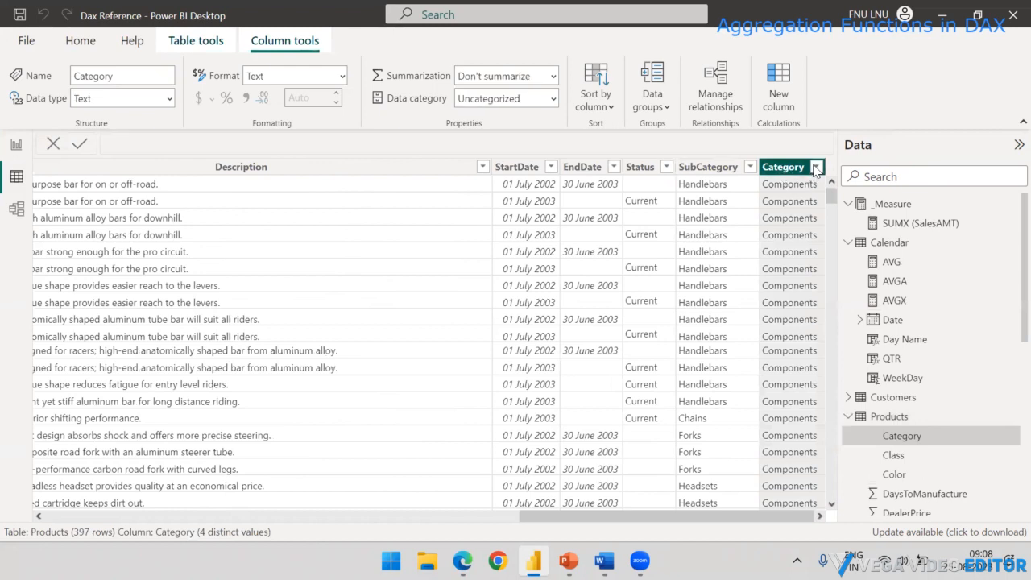
click(816, 168)
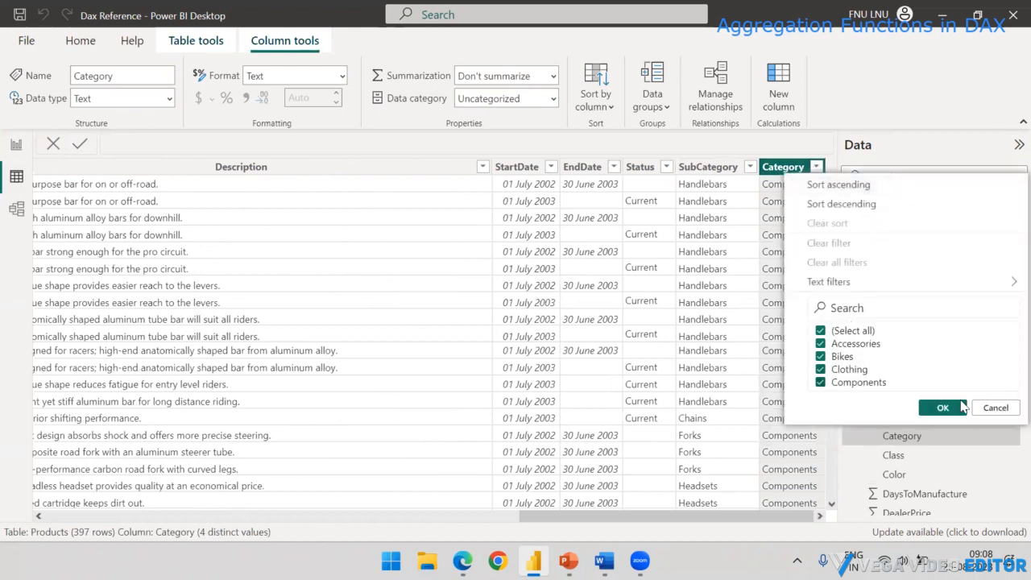
click(994, 409)
drag(558, 522, 124, 519)
Return to the report and move the AVGX, AVG and AVGA cards into a row near the page's upper edge.
click(16, 145)
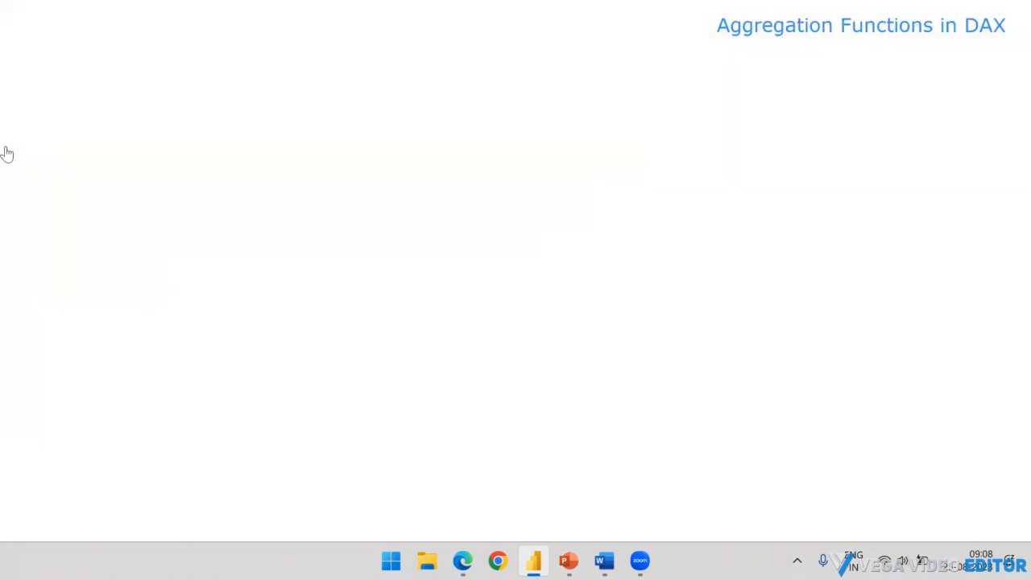
drag(483, 242, 495, 158)
drag(359, 257, 422, 149)
drag(175, 257, 268, 146)
Reduce the AVG card's height and move the AVGX card up to the page's upper edge, in line with the other cards.
click(394, 178)
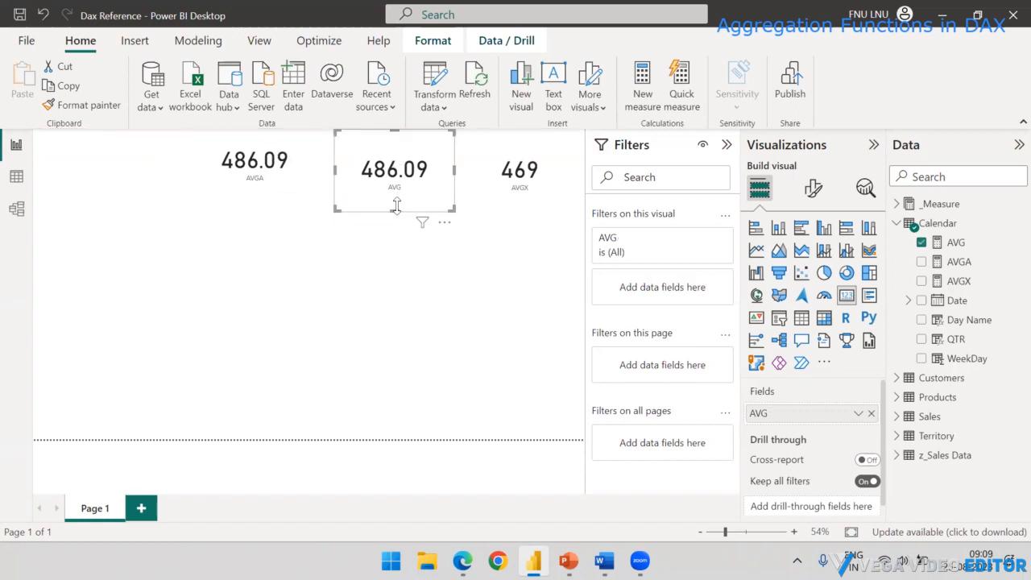
click(395, 216)
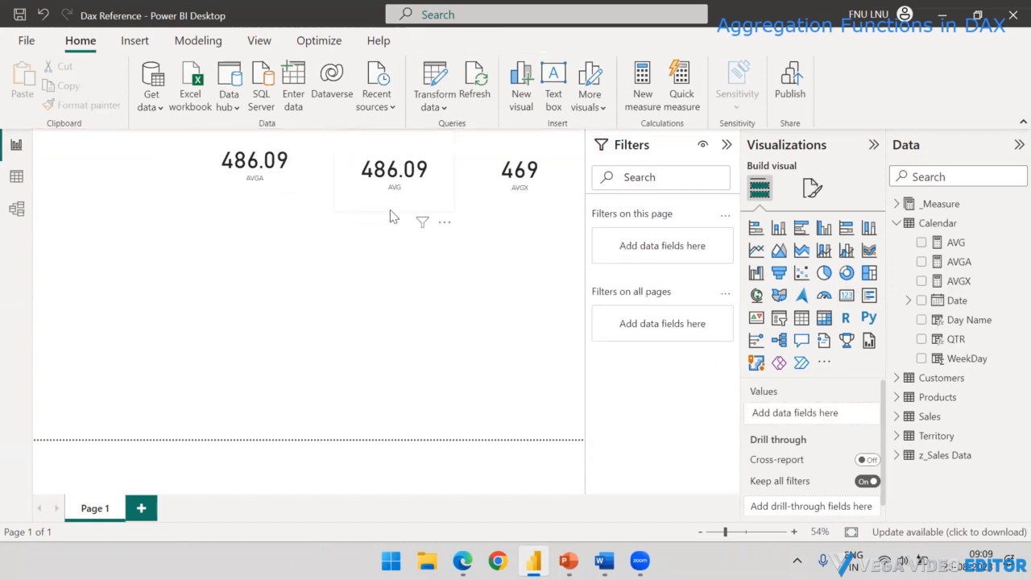
click(395, 201)
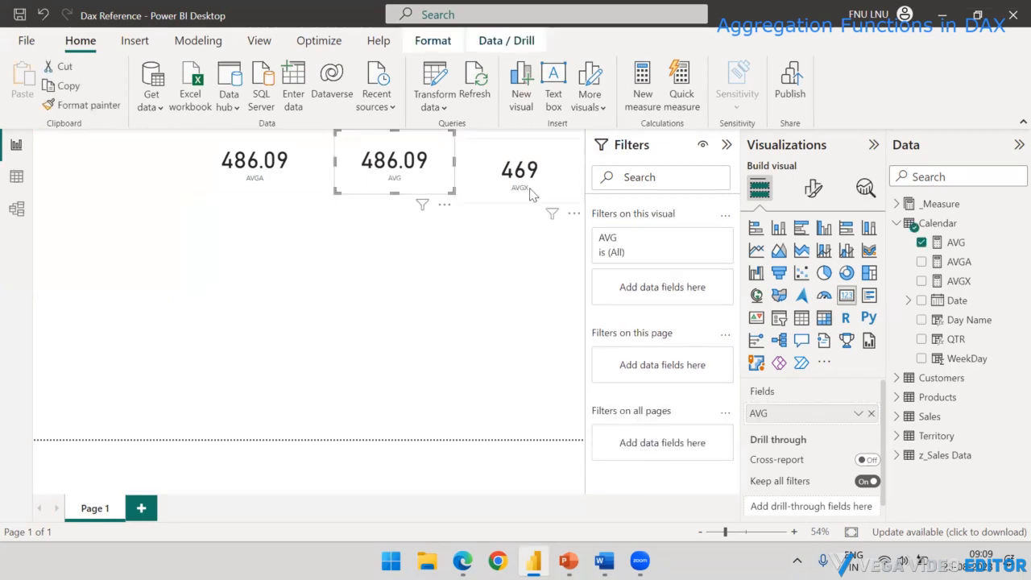
drag(497, 193, 501, 141)
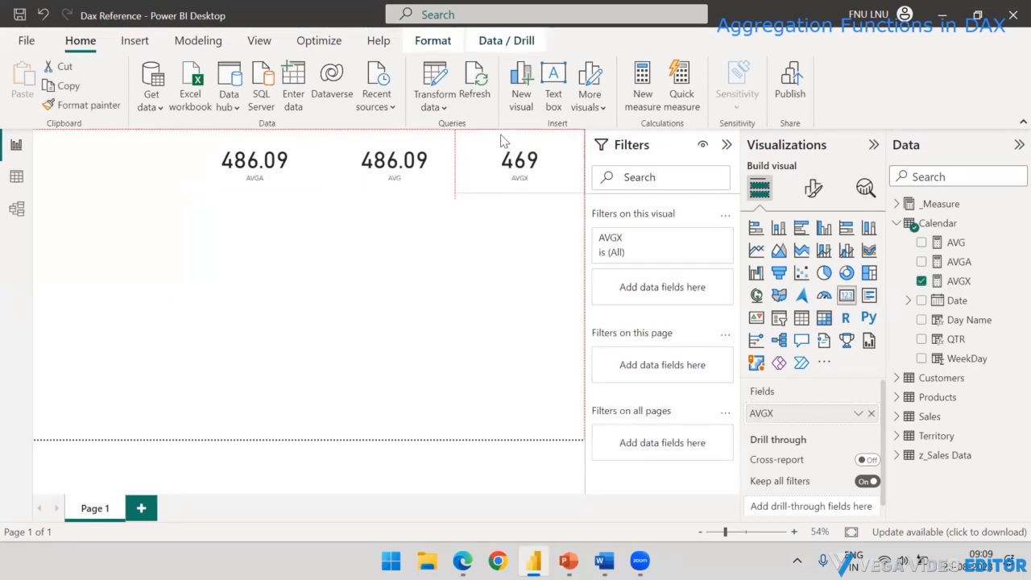
click(493, 219)
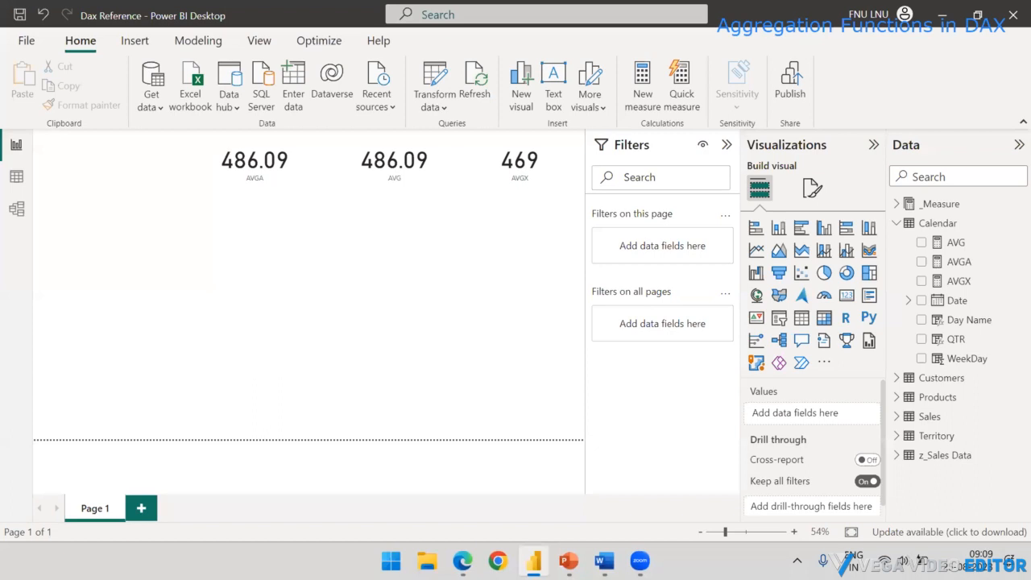
Select the Calendar table and collapse its list of fields.
key(alt+Tab)
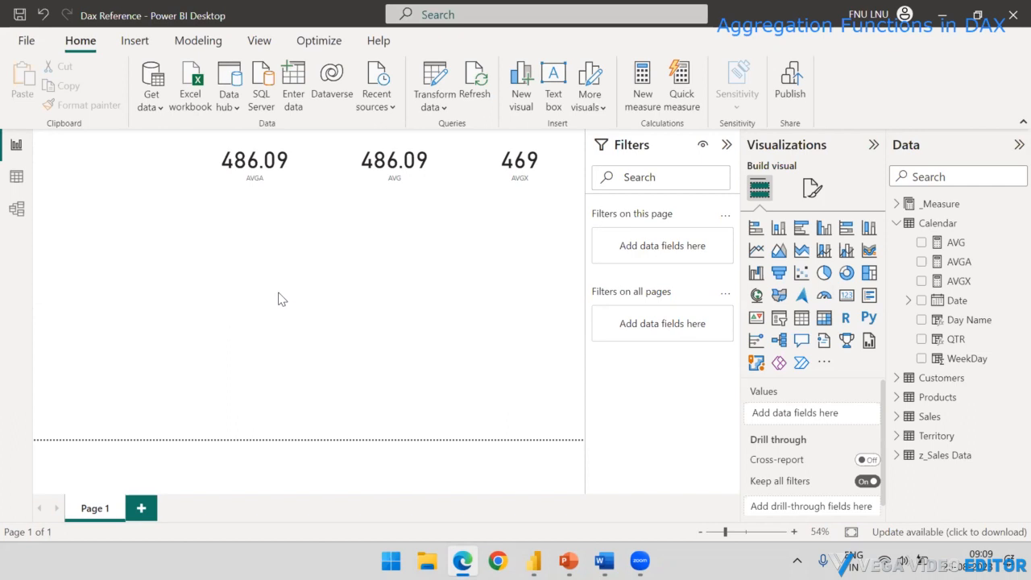
click(895, 224)
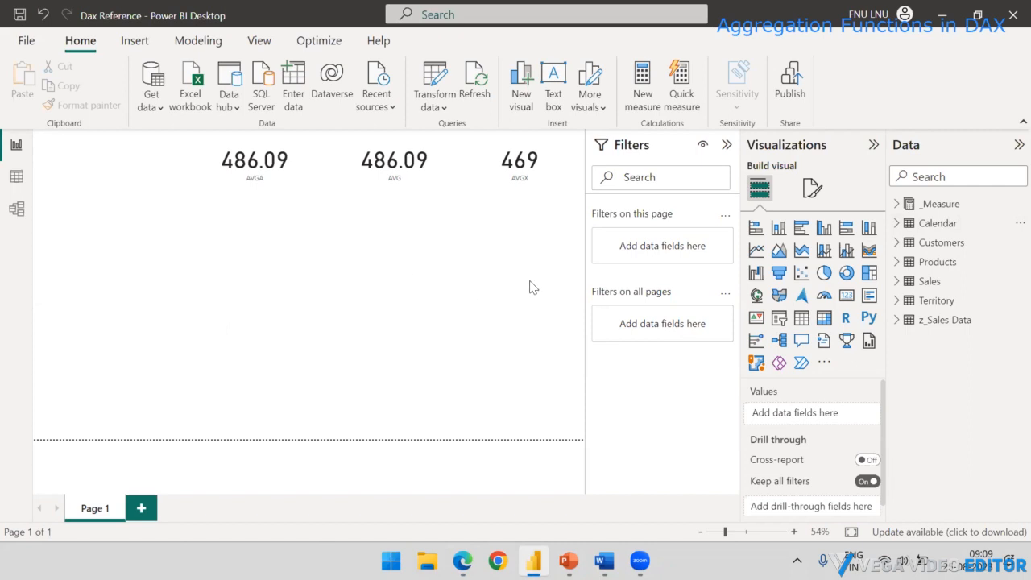
click(936, 208)
click(934, 223)
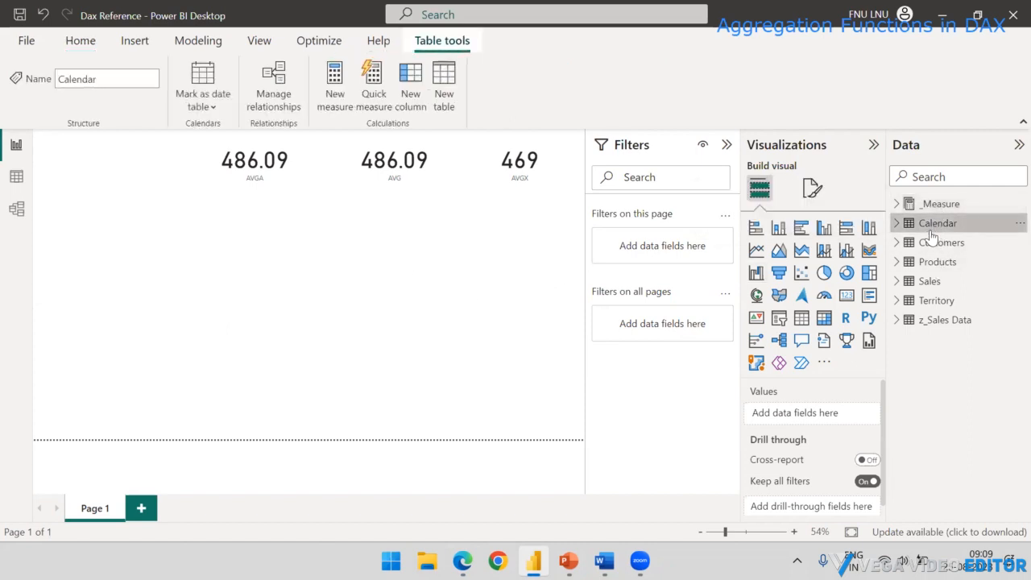
click(897, 225)
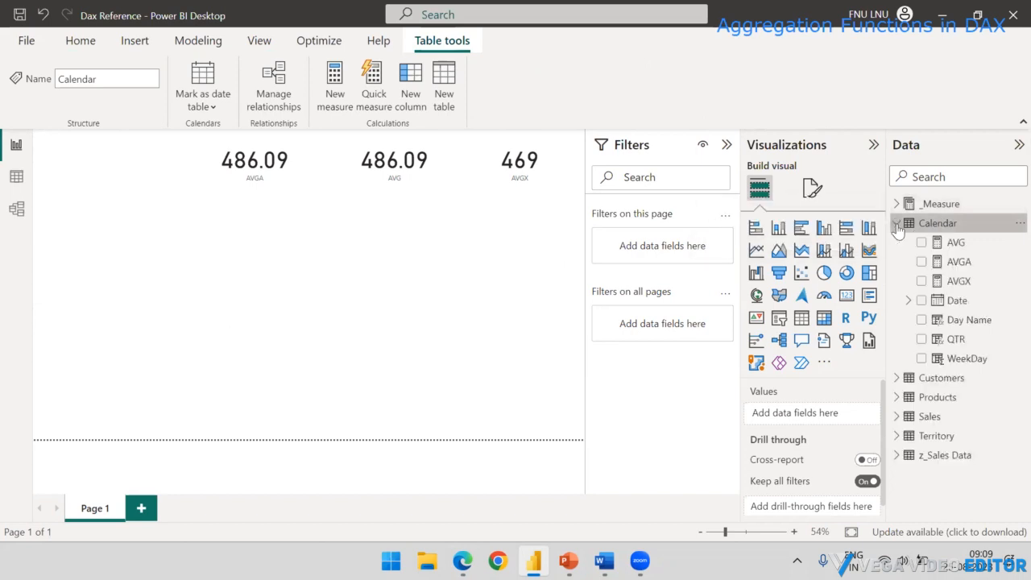
click(897, 228)
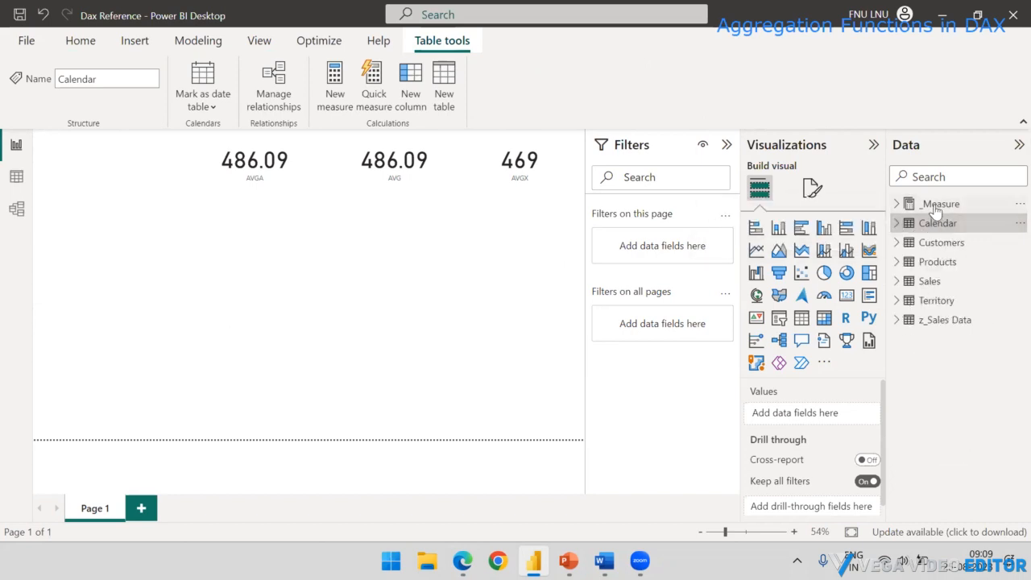
Create a measure in the _Measure table with the formula COUNT = COUNT('Calendar'[Day Name]).
click(926, 205)
right_click(938, 208)
click(823, 235)
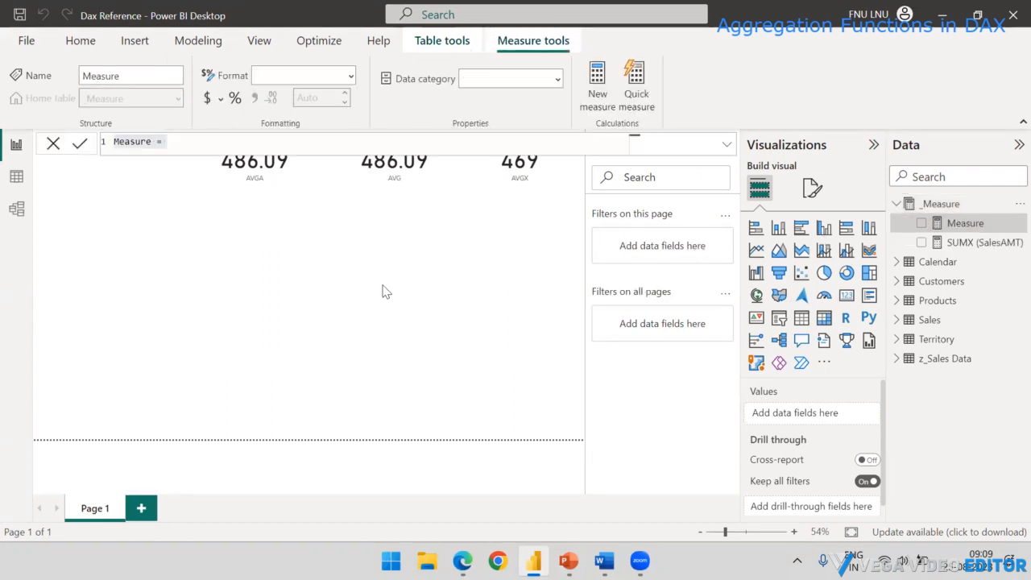
key(BackSpace)
text(COU)
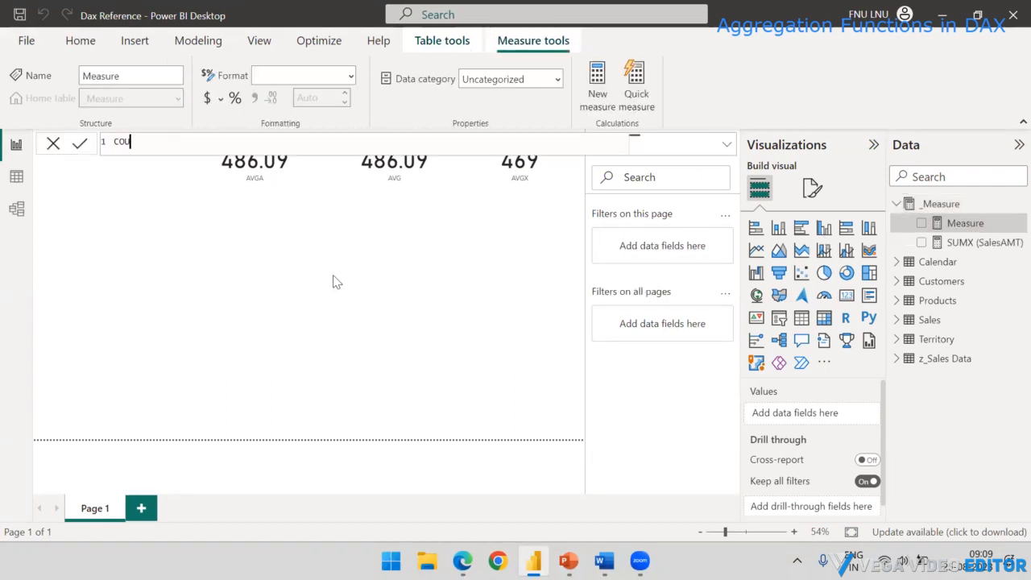
text(NT = Coun)
key(Tab)
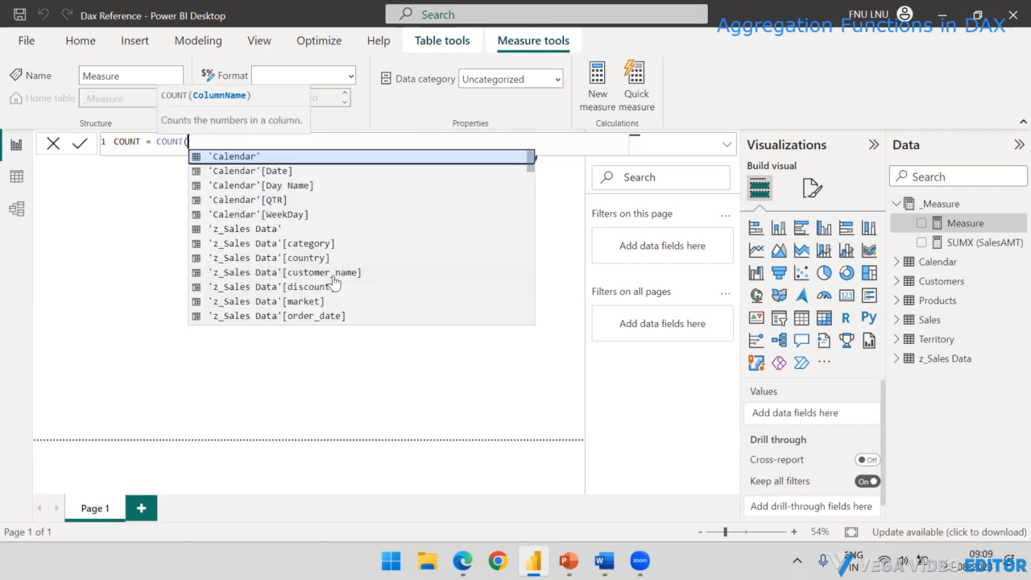
key(Down)
key(Down)
key(Tab)
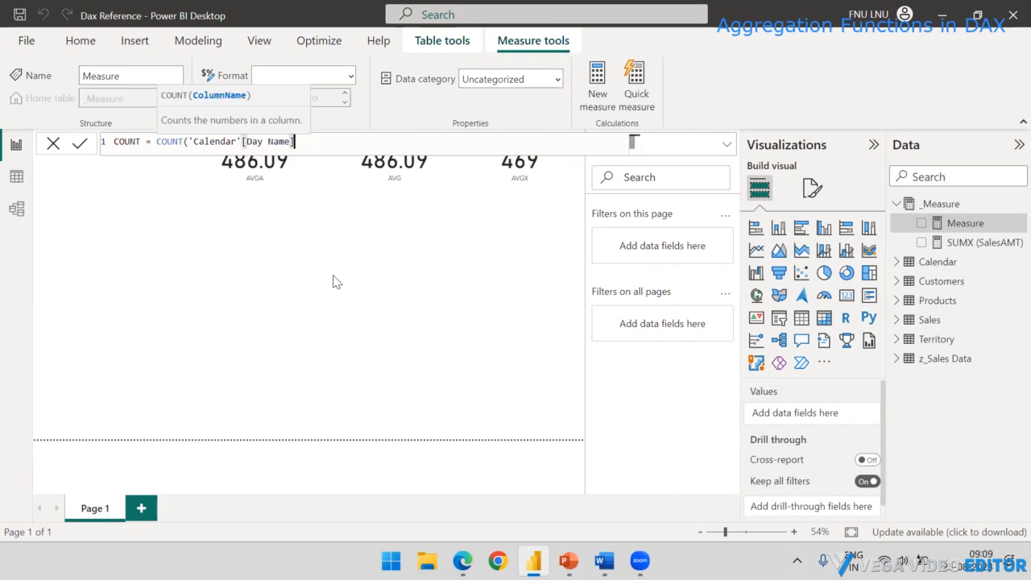
text())
key(Return)
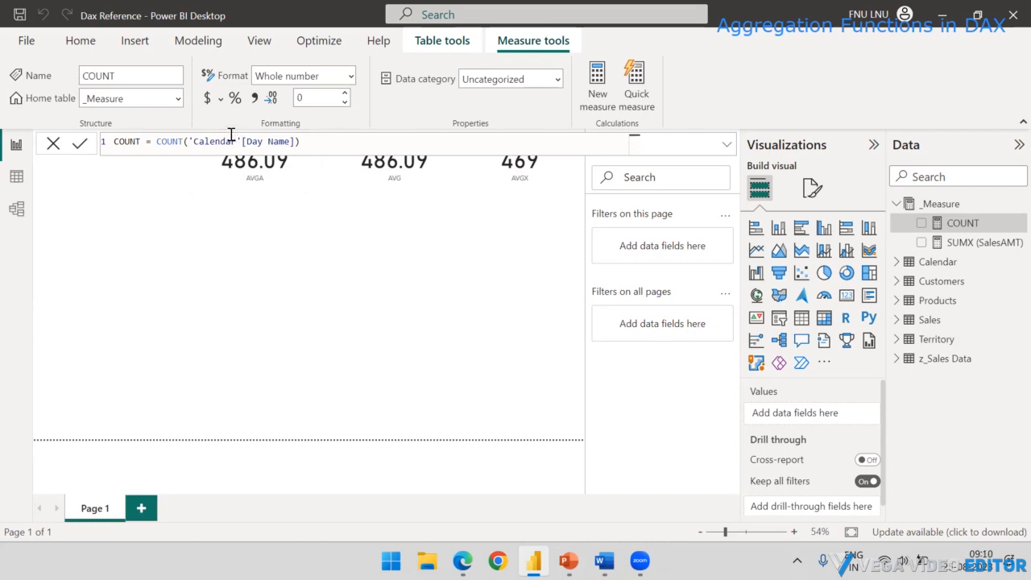
drag(190, 141, 294, 143)
click(310, 142)
Add a card showing the COUNT measure at the page's left edge, below the row of average cards, and narrow it.
click(295, 244)
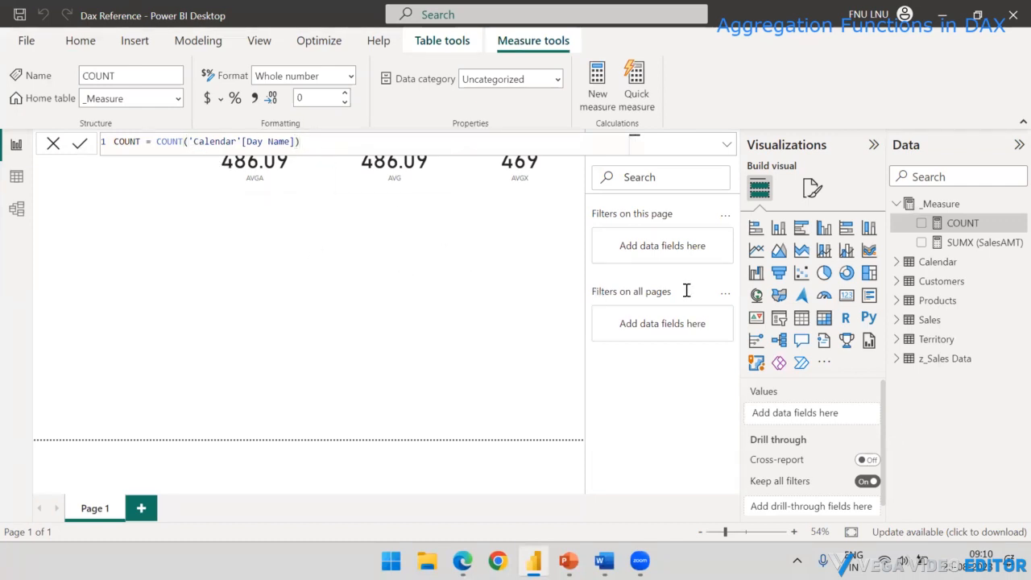
click(844, 296)
drag(158, 254, 66, 196)
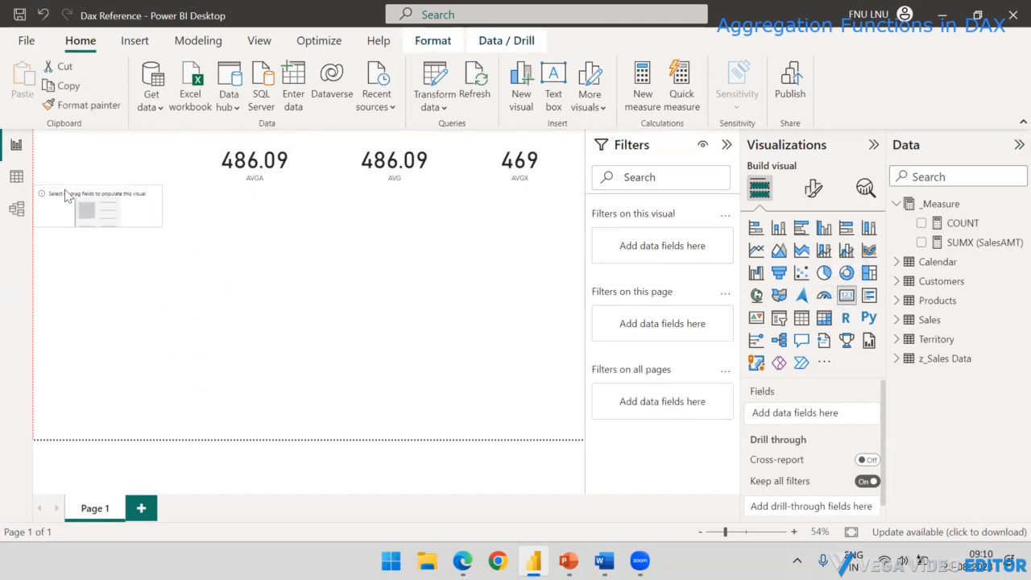
drag(163, 229, 167, 235)
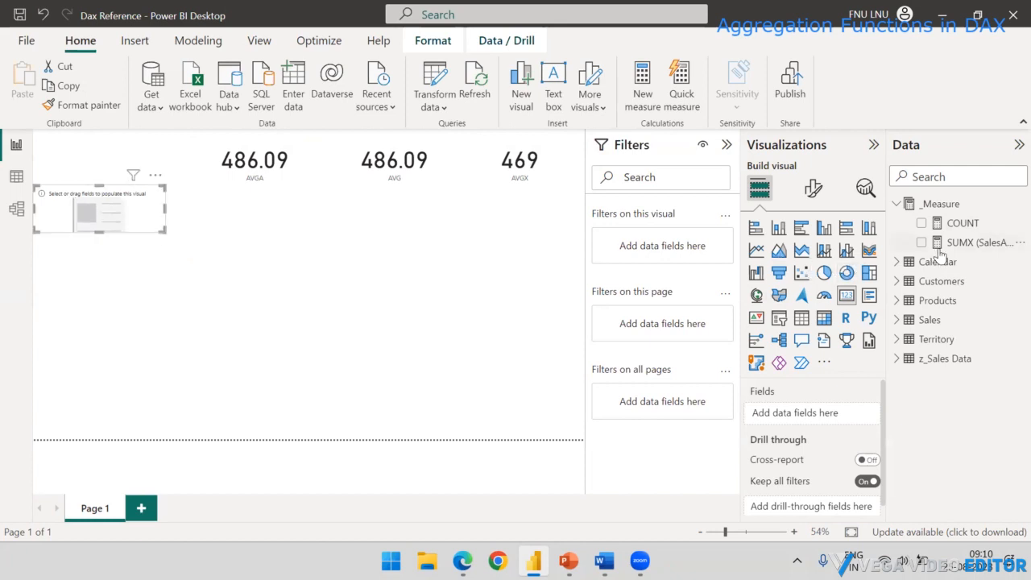
drag(959, 223, 84, 219)
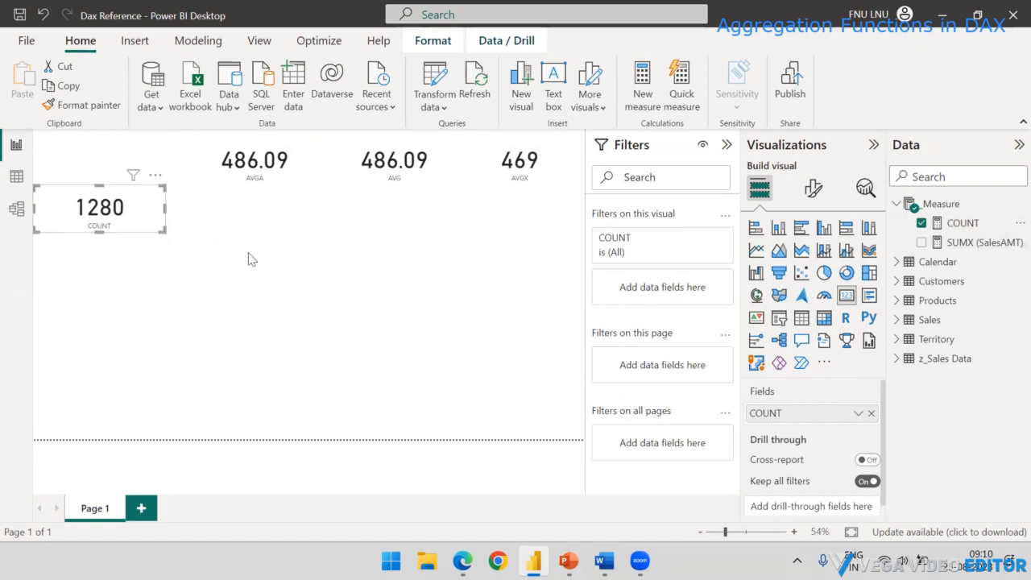
drag(164, 211, 140, 211)
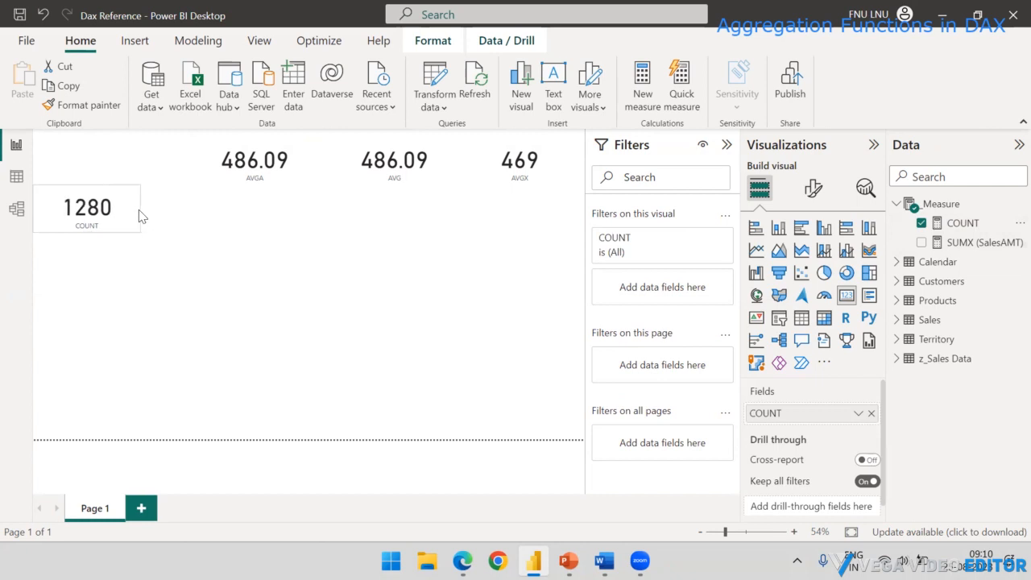
click(269, 237)
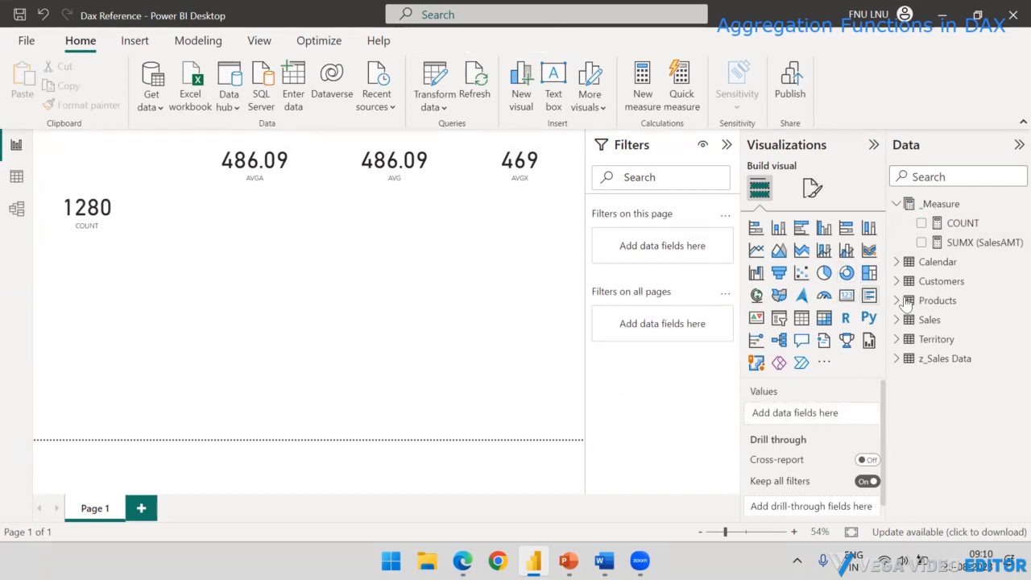
Add an empty card beside the COUNT card, reduce its height and line it up with that card.
click(845, 295)
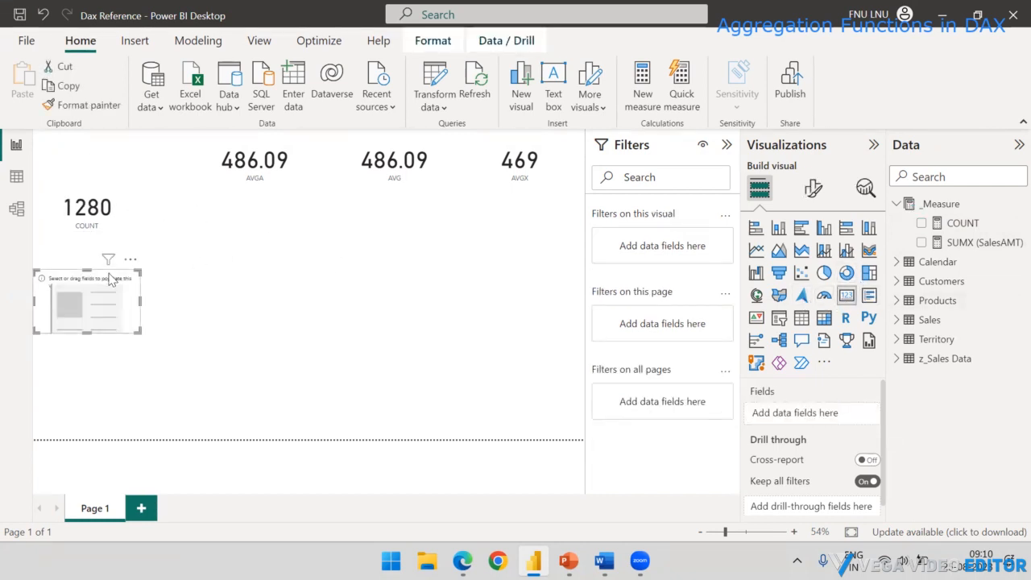
drag(113, 275, 216, 183)
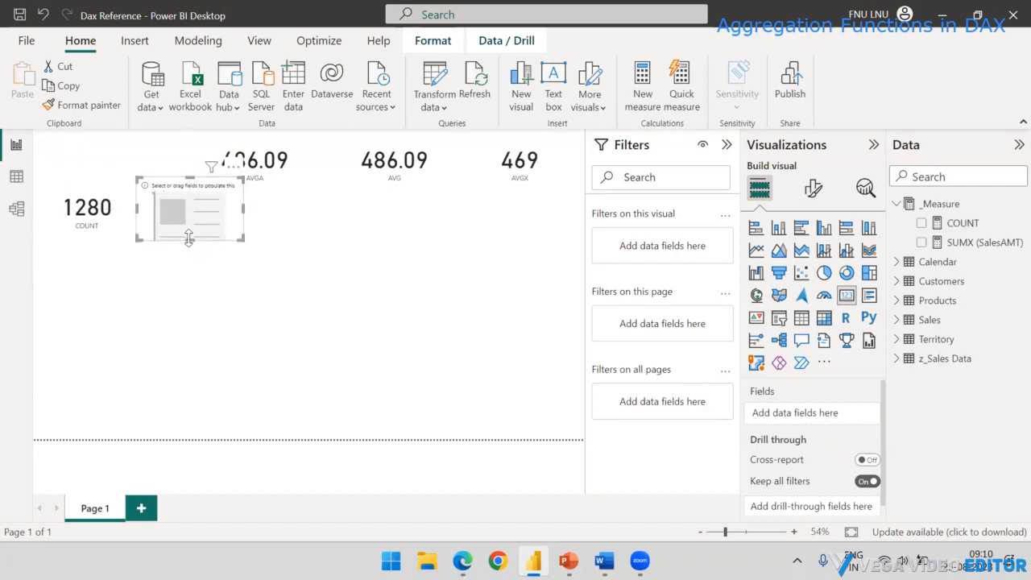
drag(190, 241, 190, 232)
drag(199, 189, 201, 192)
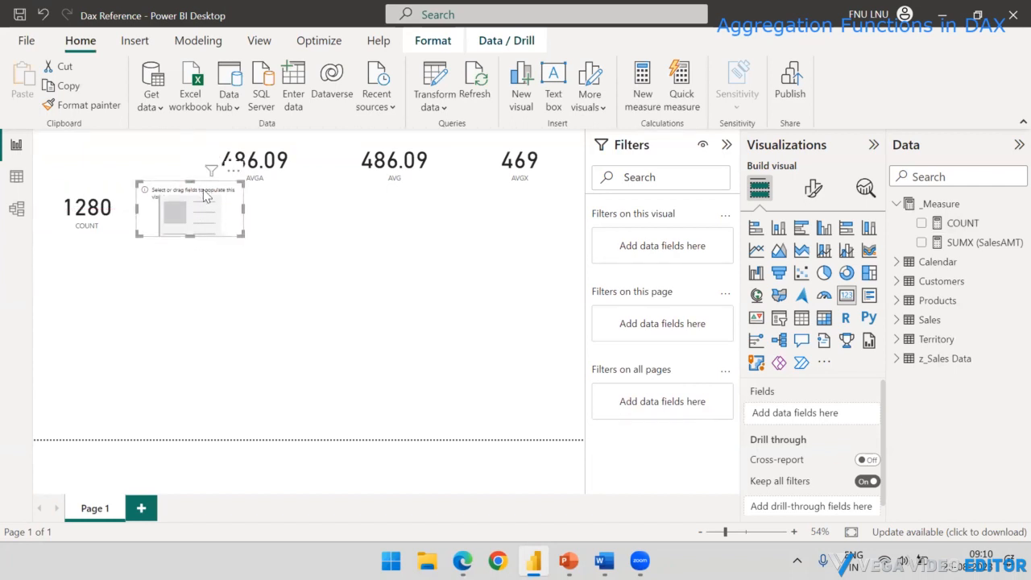
click(327, 223)
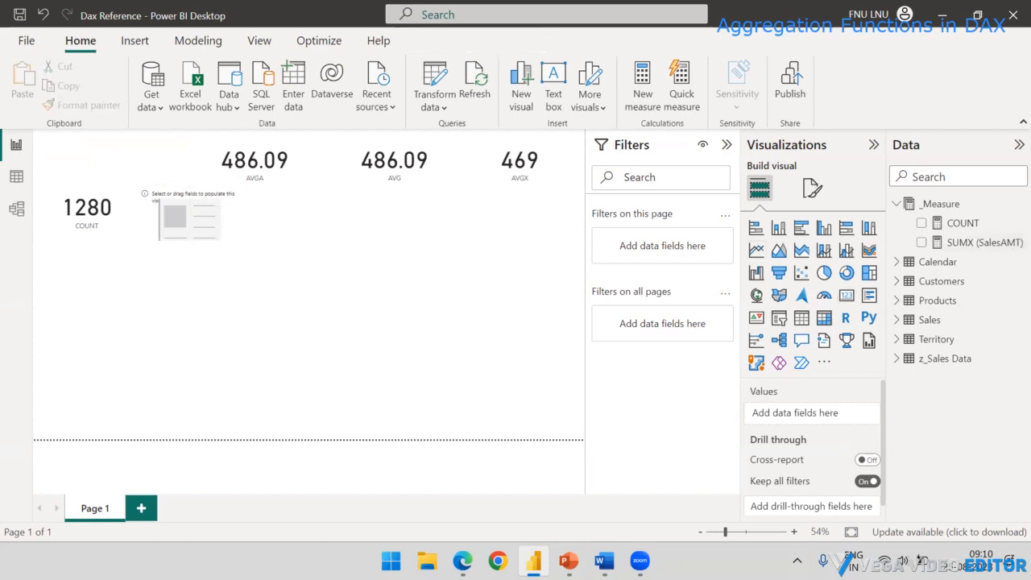
Review the formula of the COUNT measure.
key(alt+Tab)
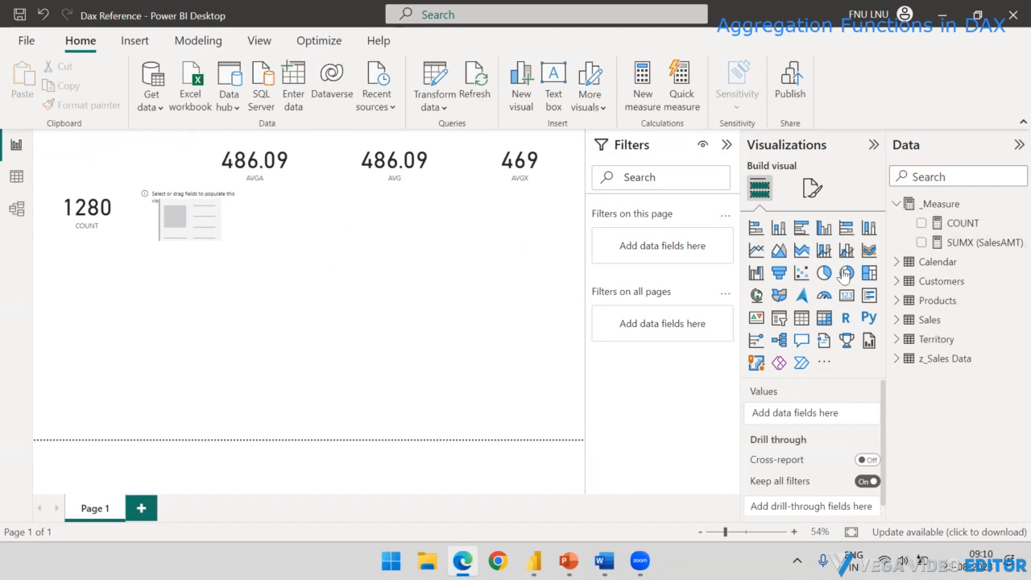
click(945, 226)
click(947, 225)
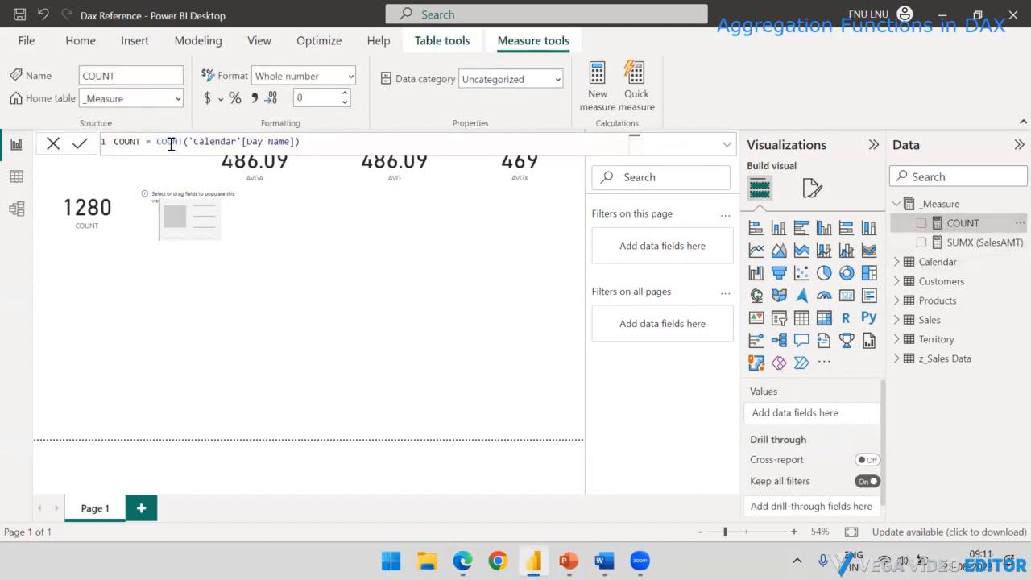
click(285, 263)
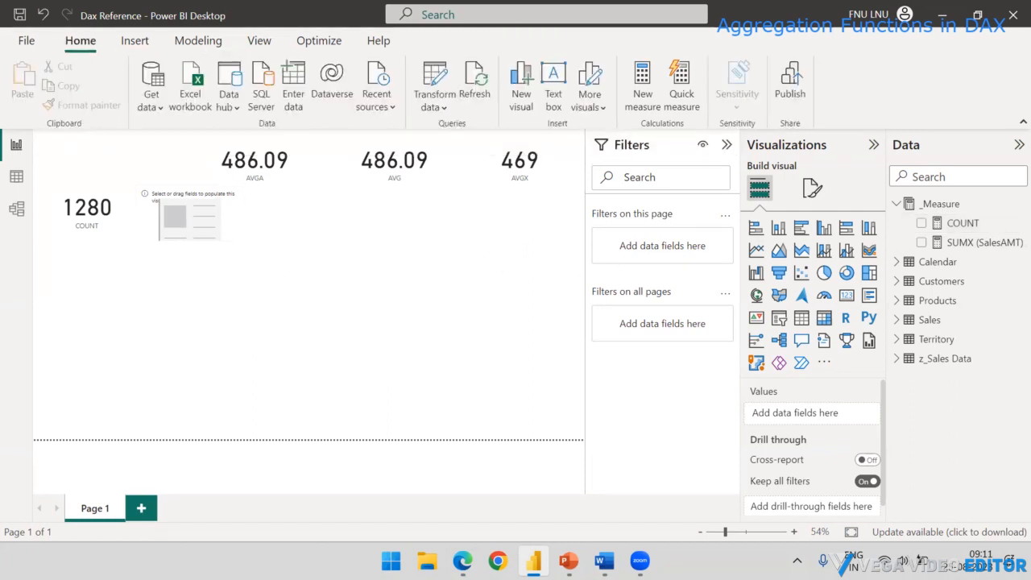
Start a new measure named COUNTA in the _Measure table, using the COUNTA function.
click(956, 205)
right_click(957, 205)
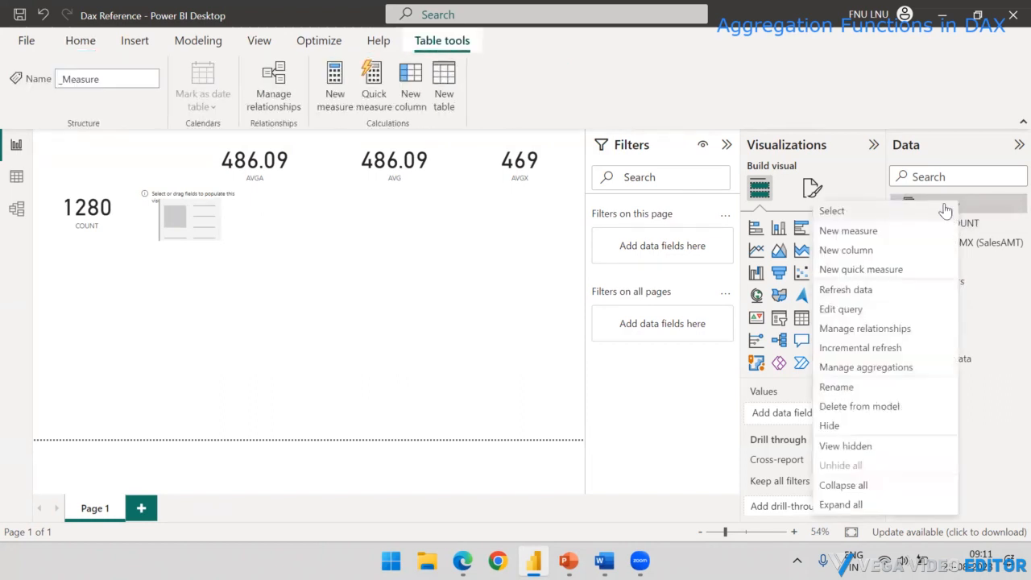
click(870, 231)
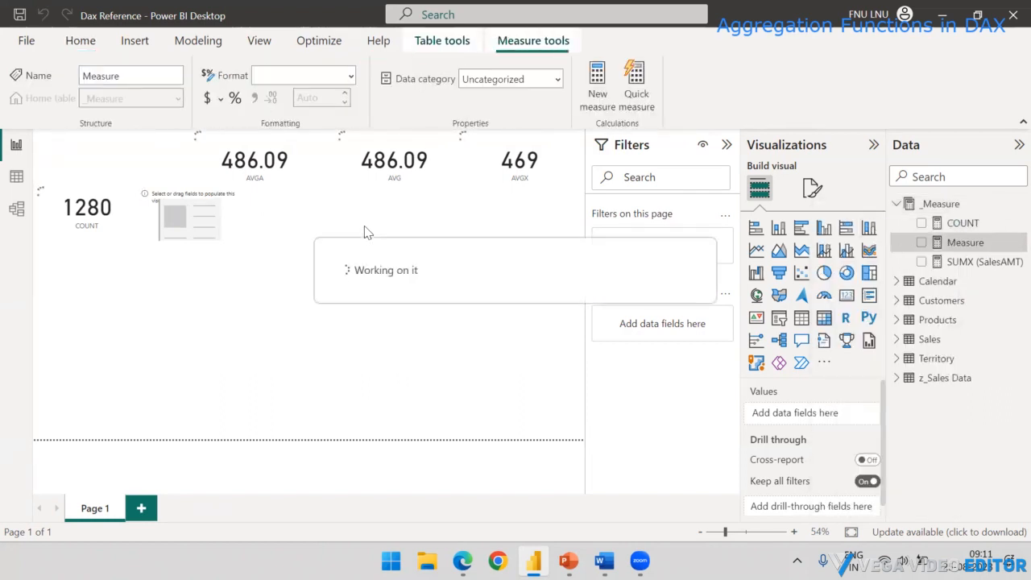
text(CO)
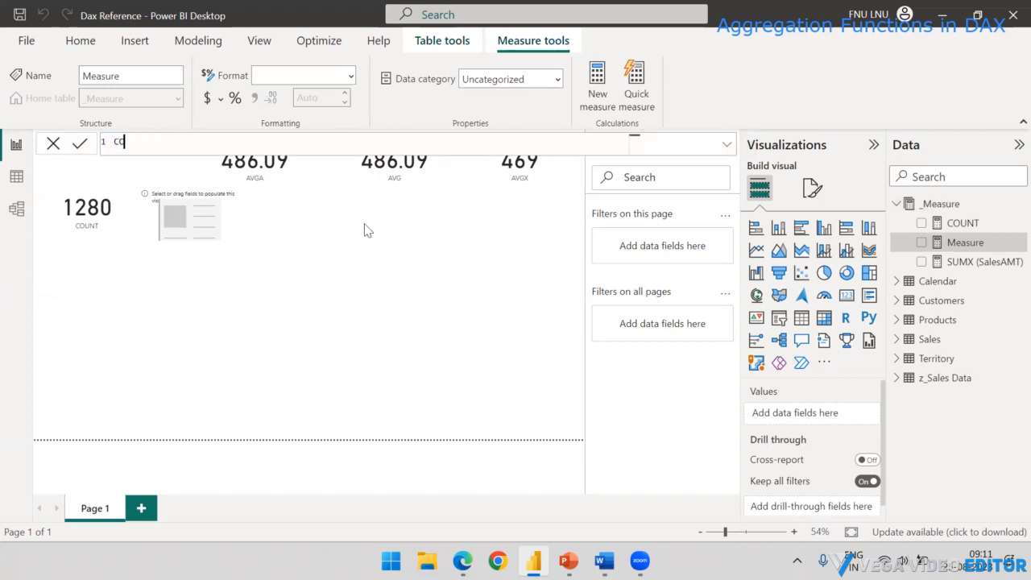
text(UNTA)
text(COUN)
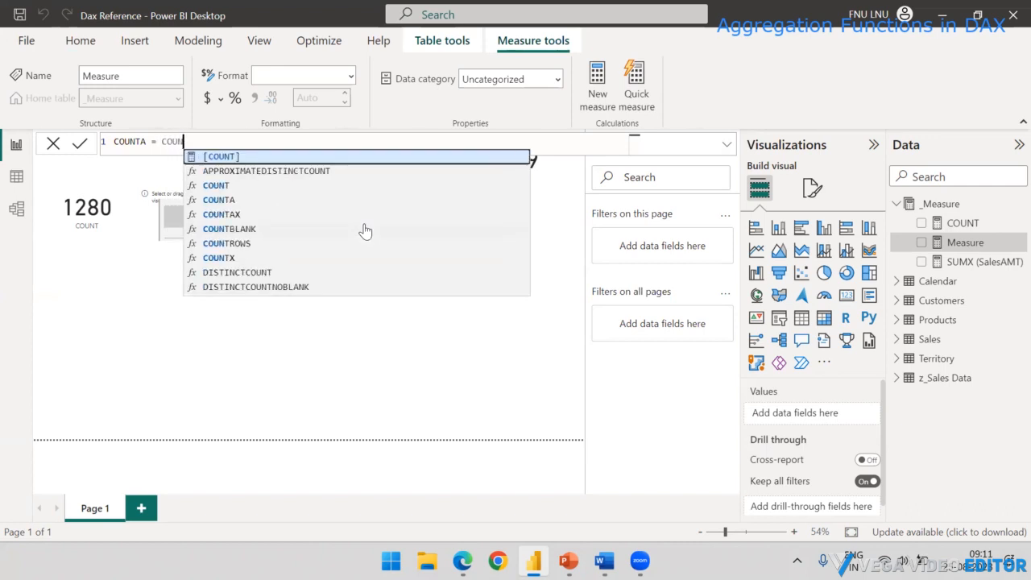
key(Down)
key(Down)
key(Down)
key(Tab)
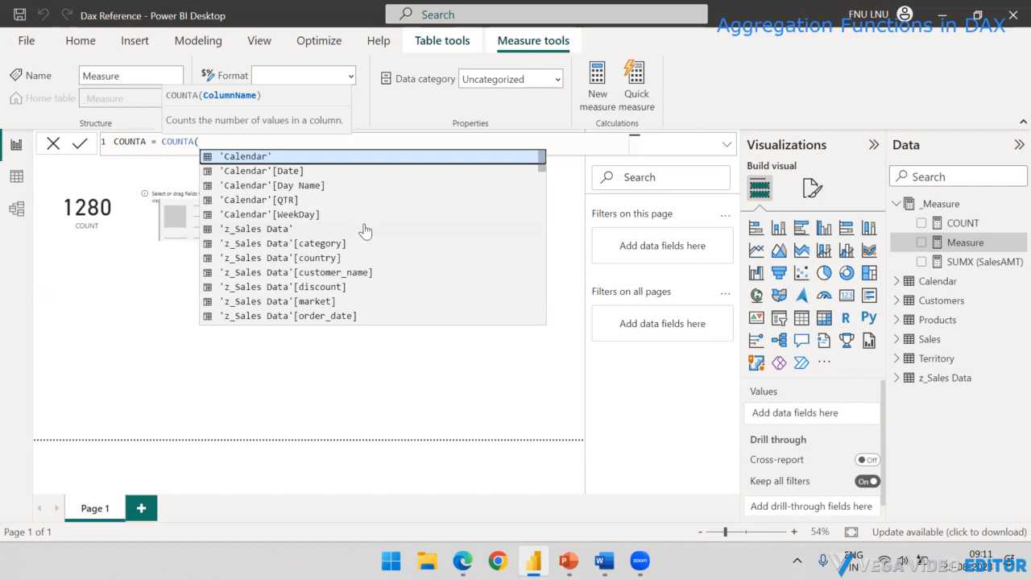
Give the COUNTA function the 'Calendar'[Day Name] column as its argument and commit the measure.
key(Down)
key(Down)
key(Down)
key(Down)
key(Down)
key(Down)
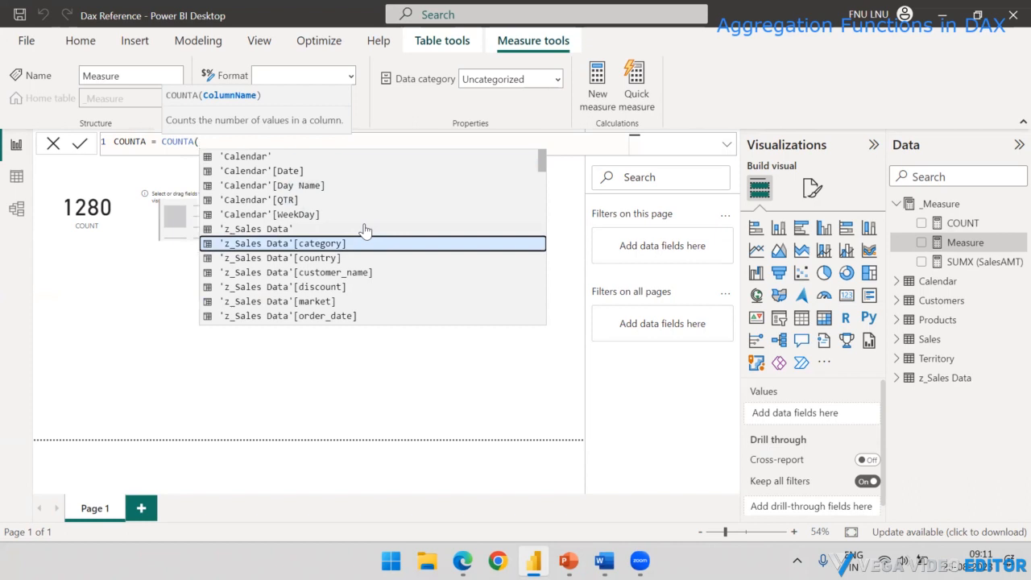
key(Up)
key(Down)
key(Down)
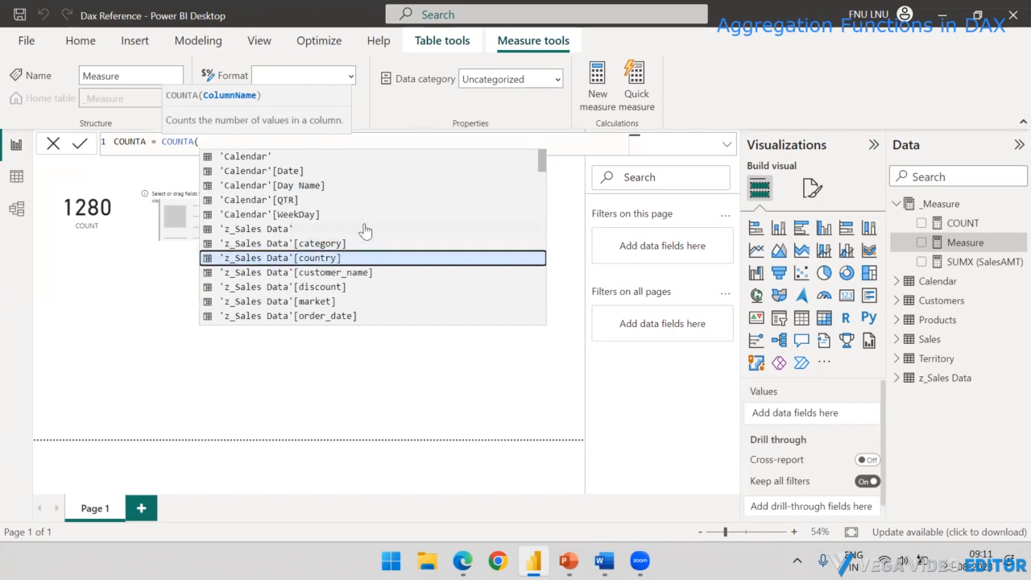
key(Up)
key(Up)
key(Up)
key(Up)
key(Up)
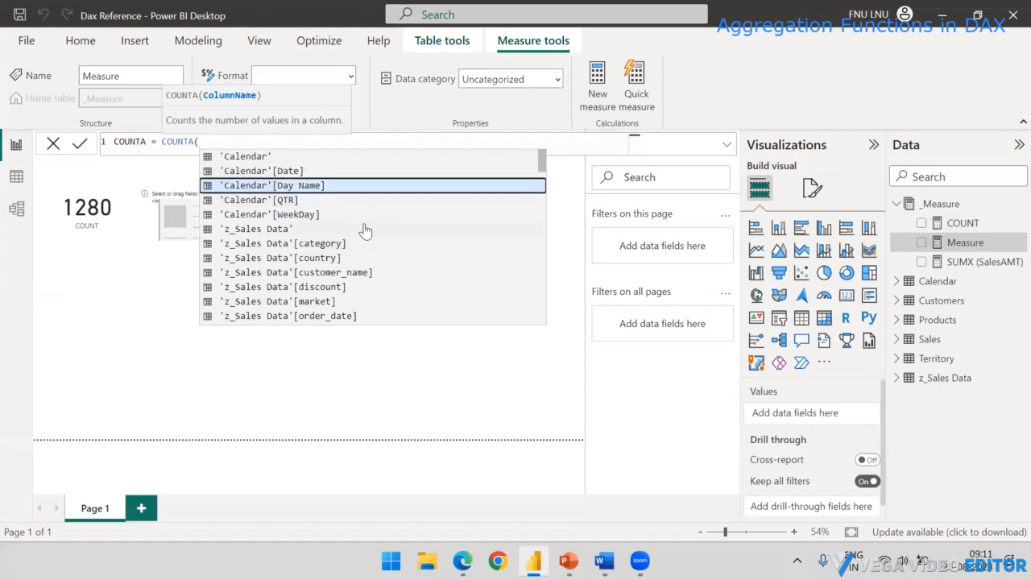
key(Tab)
text())
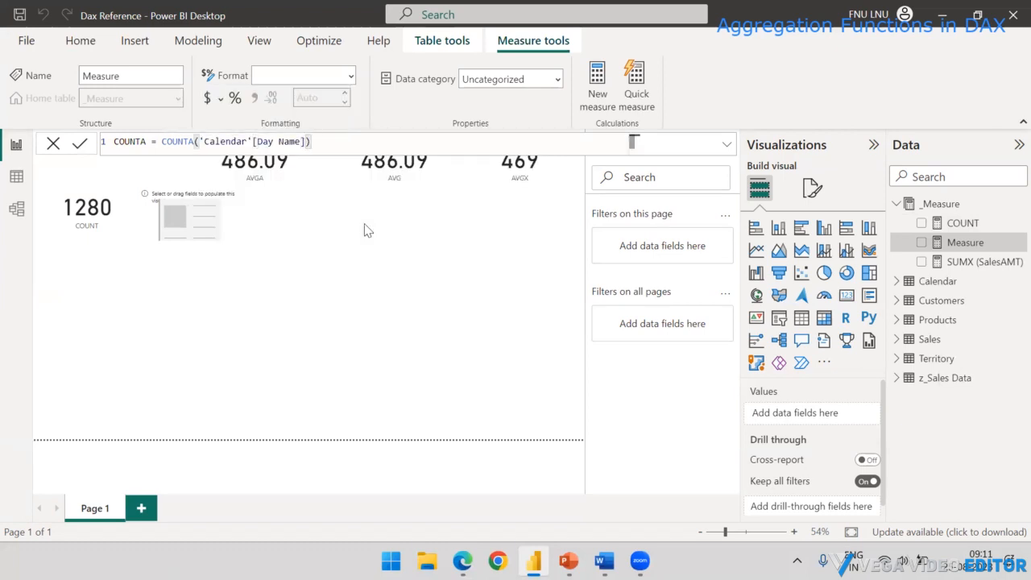
key(Return)
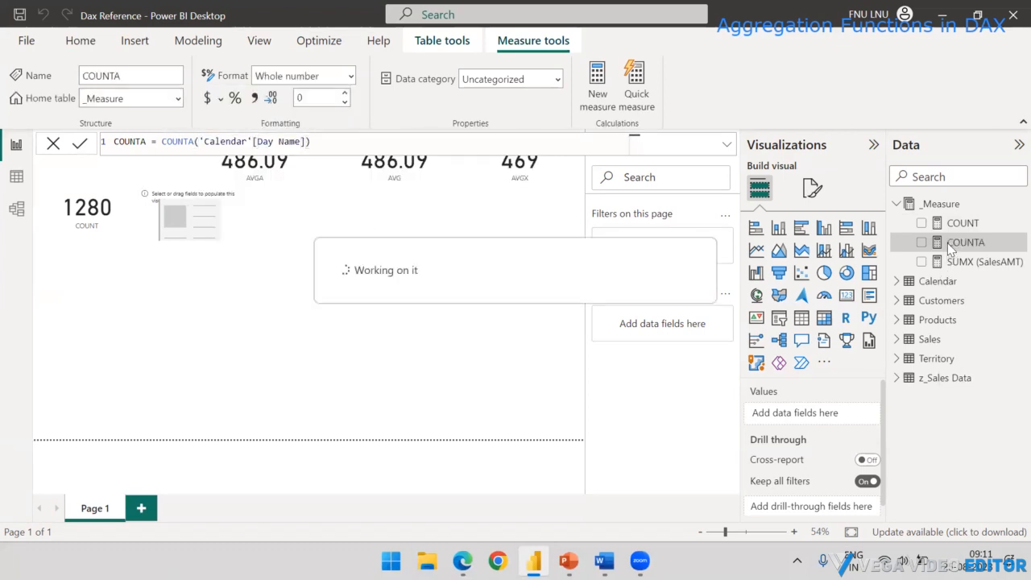
Show the COUNTA measure on the empty card beside the COUNT card, and leave all visuals deselected.
drag(954, 244, 196, 198)
click(322, 223)
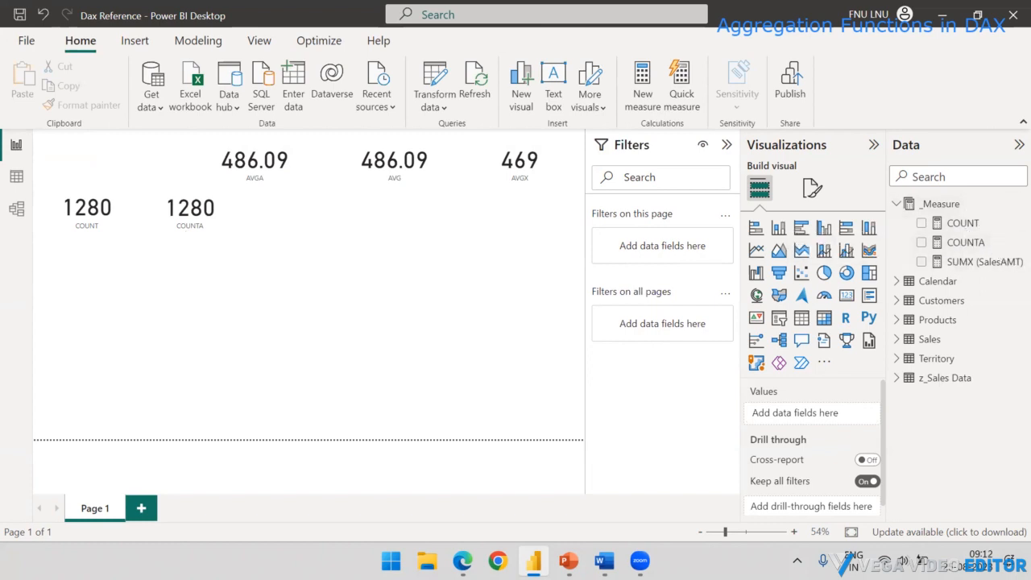
key(alt+Tab)
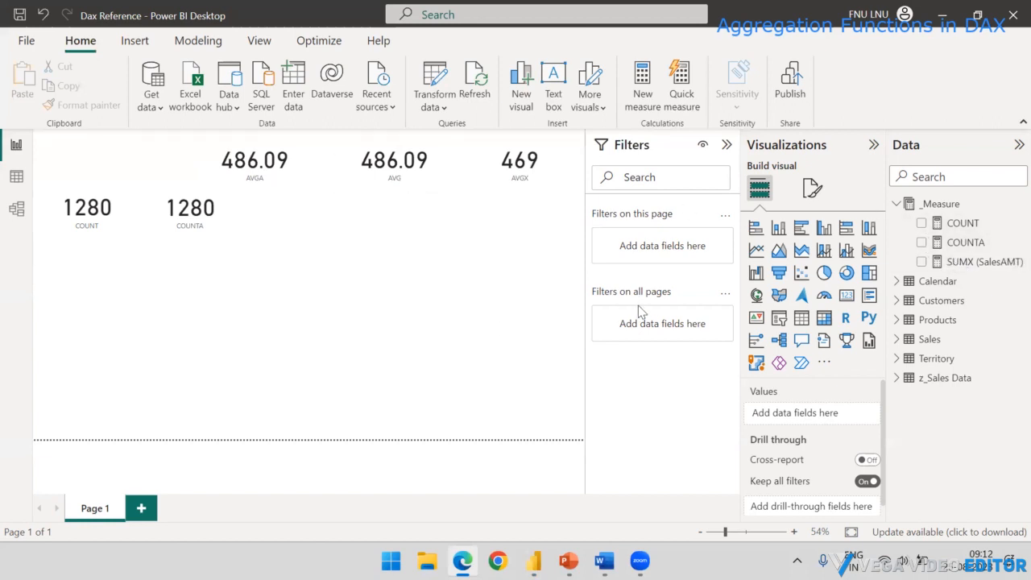
click(486, 158)
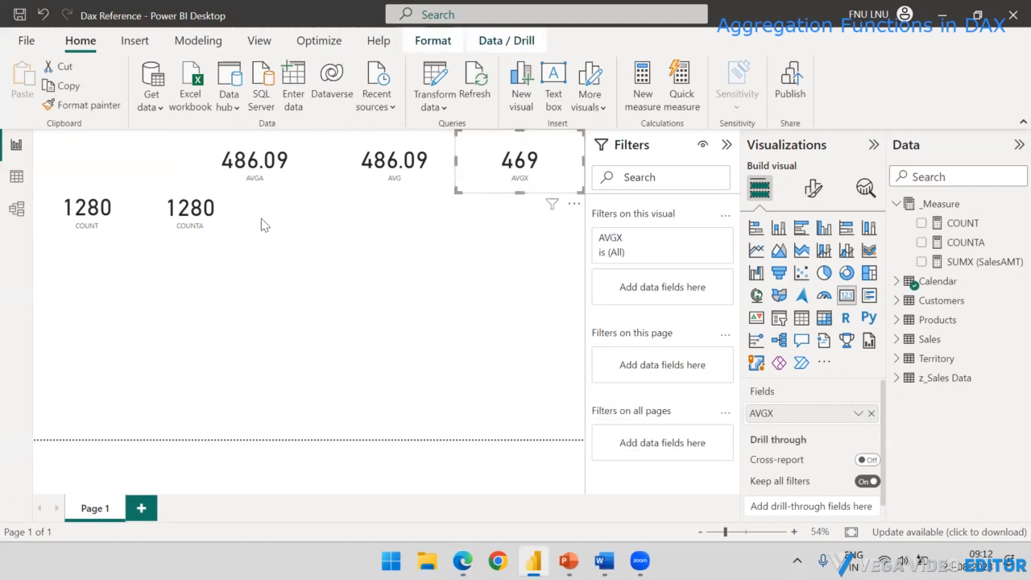
click(461, 306)
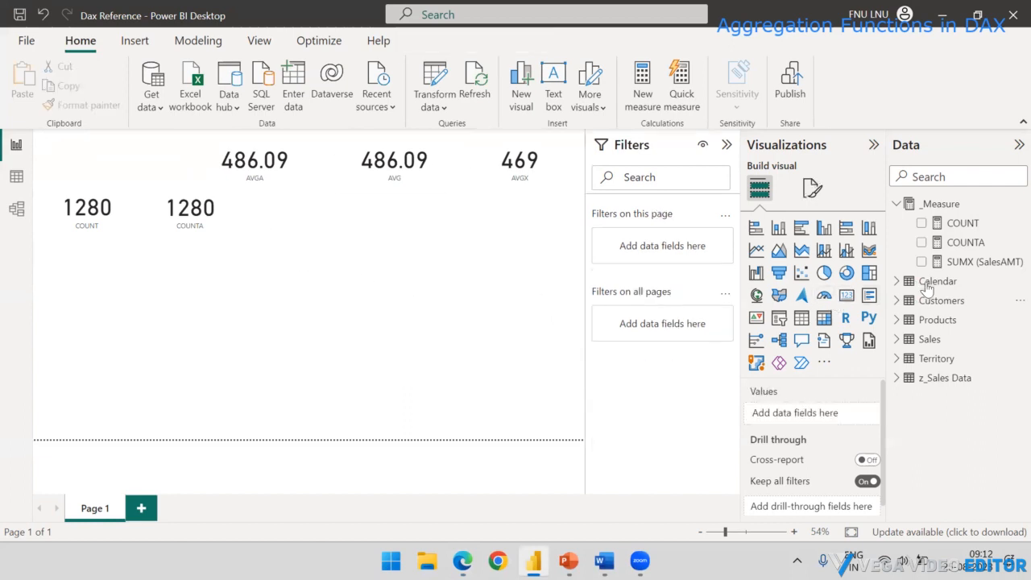
Start a new measure named COUNTAX in the _Measure table, using the COUNTAX function.
click(928, 206)
right_click(927, 207)
key(Escape)
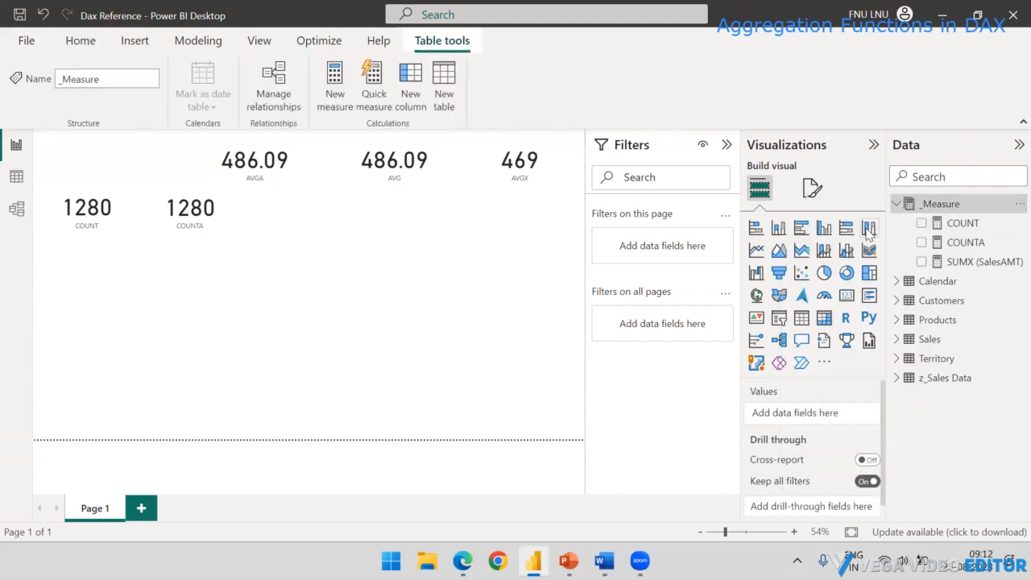
click(334, 83)
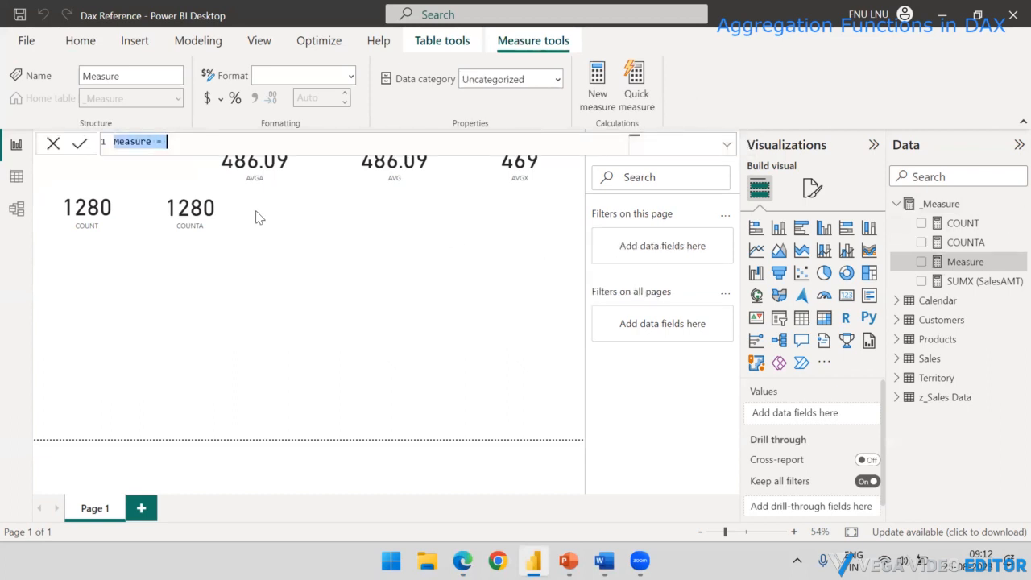
text(COUNT)
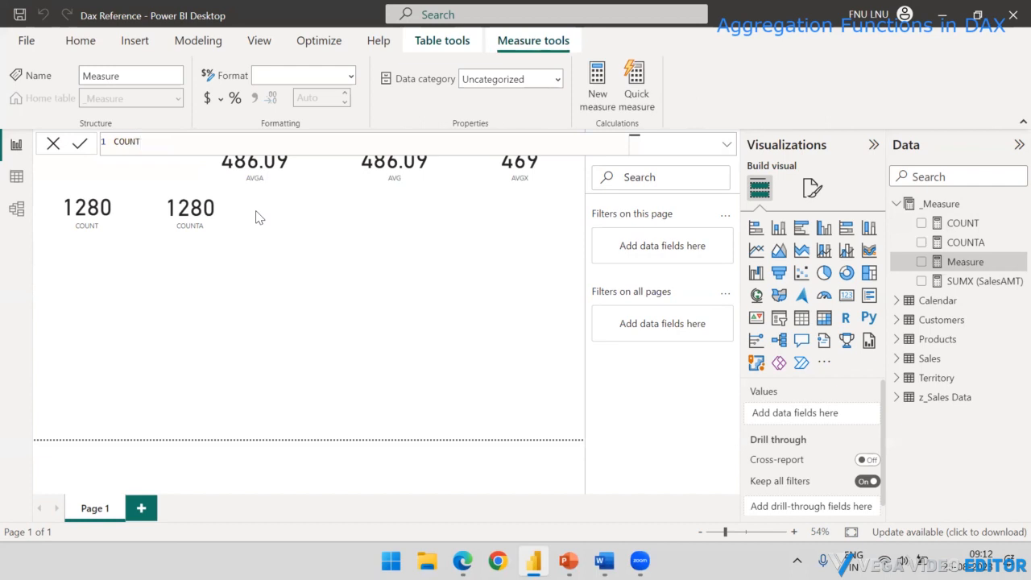
text(AX =)
text(COUN)
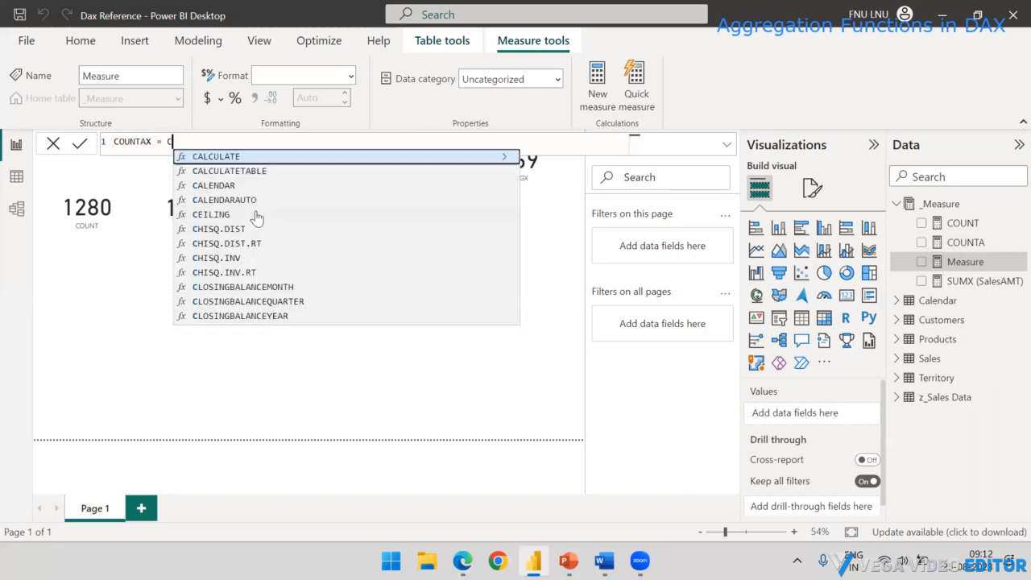
key(Down)
key(Down)
key(Down)
key(Down)
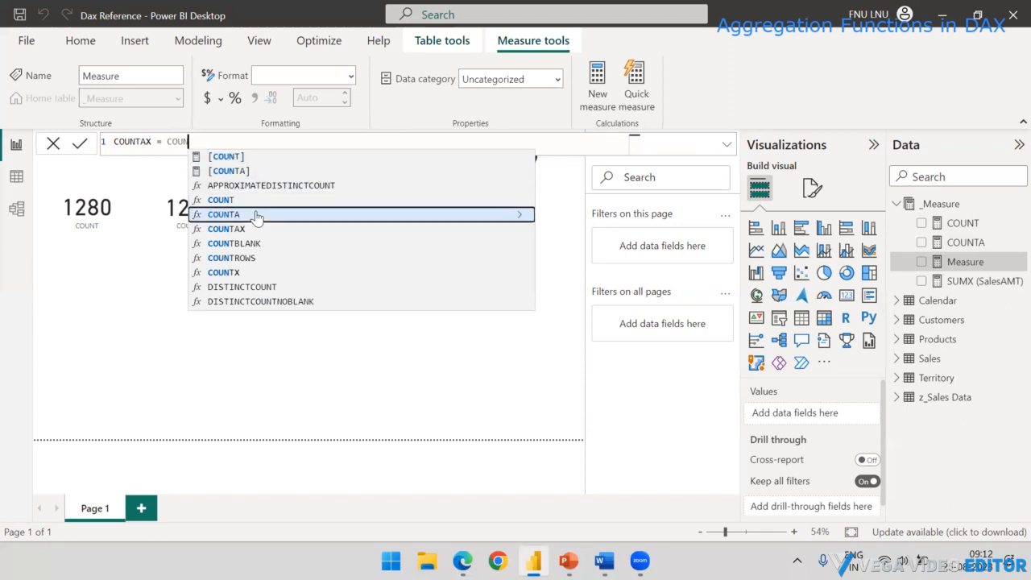
key(Tab)
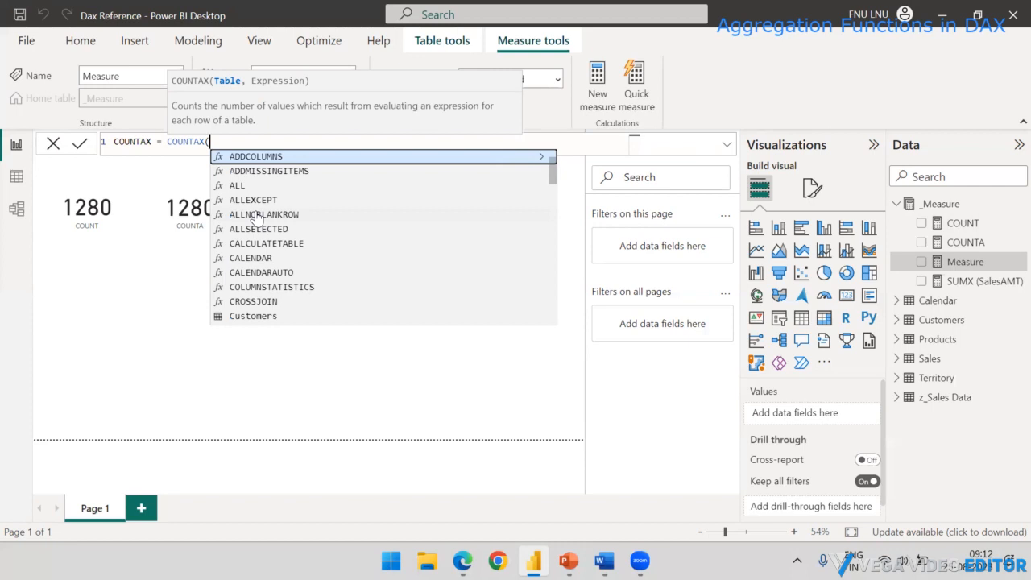
Give the COUNTAX function the 'Calendar' table as its first argument.
text(Cal)
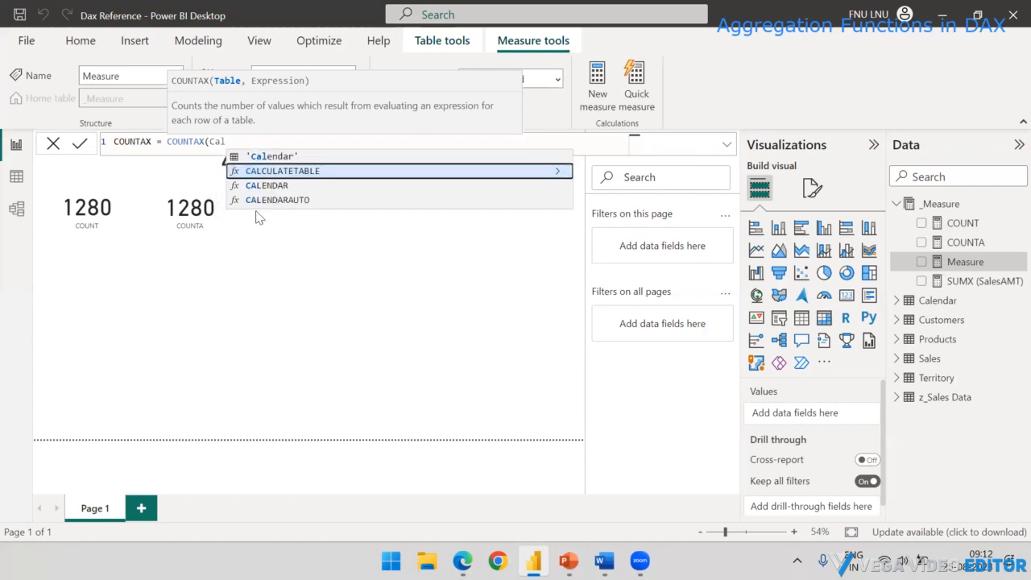
key(Down)
key(Up)
key(Tab)
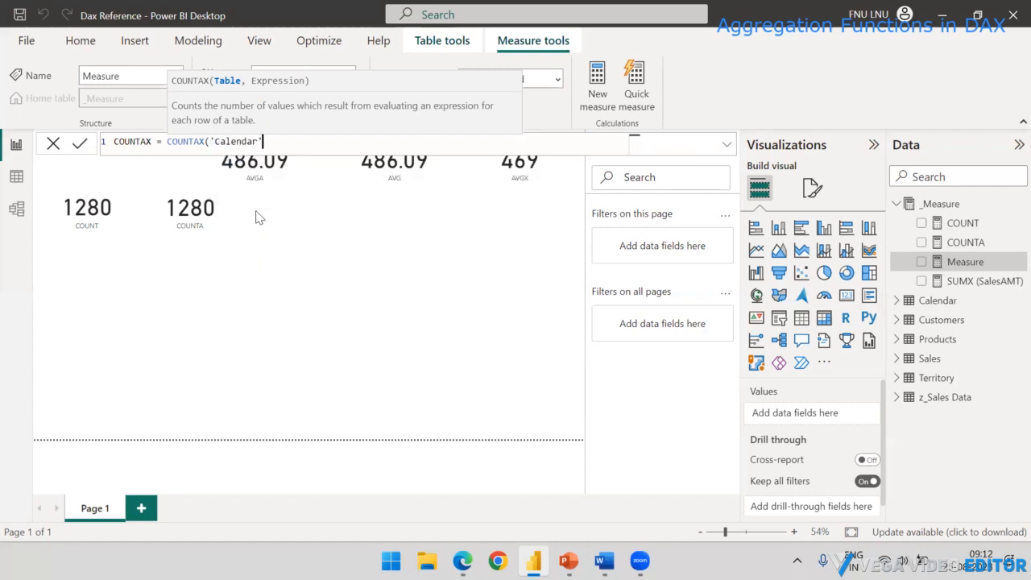
text(,)
key(alt+Tab)
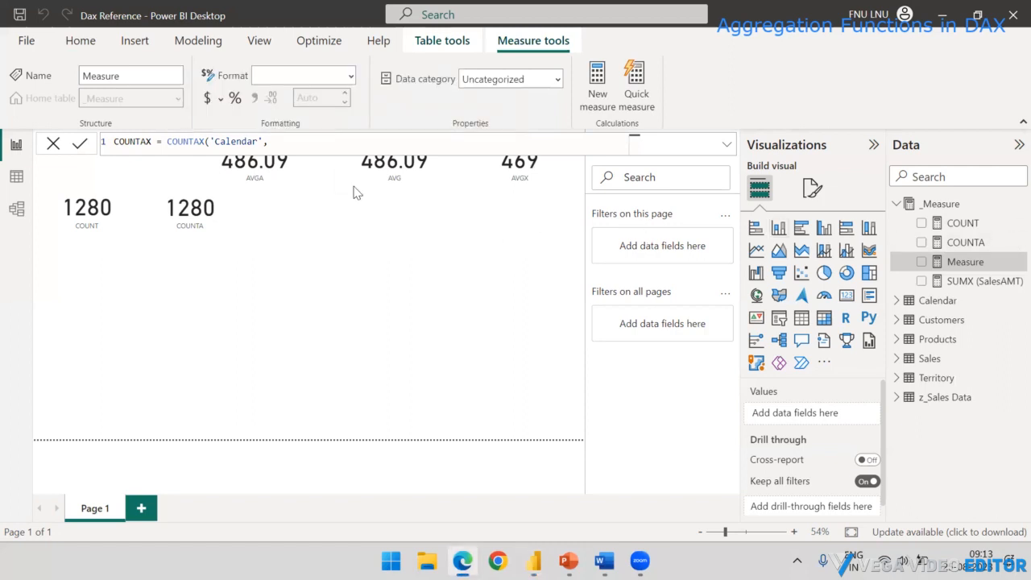
click(272, 142)
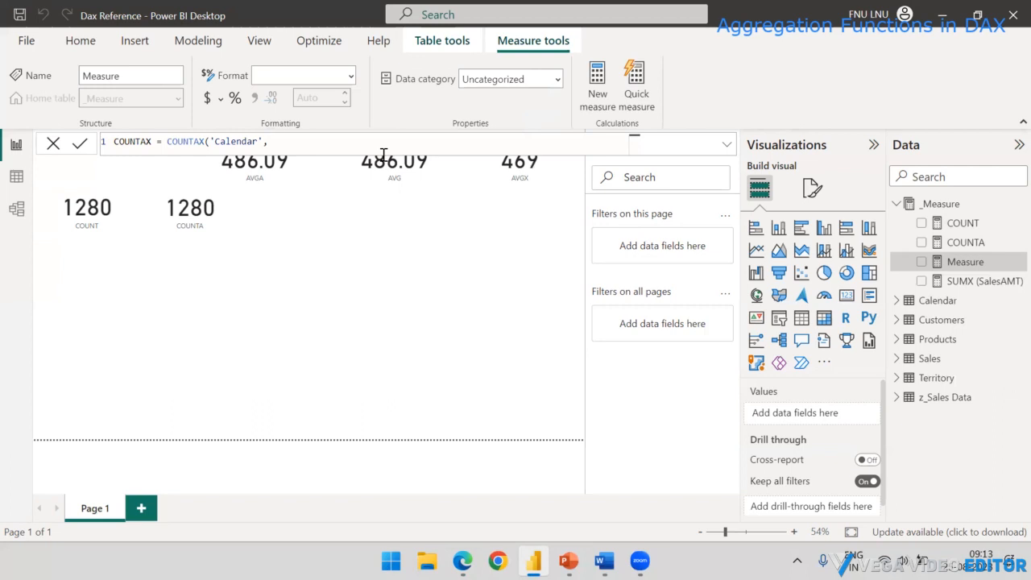
Begin an IF function as the COUNTAX expression, with the 'Calendar'[Date] column in its logical test.
text(If)
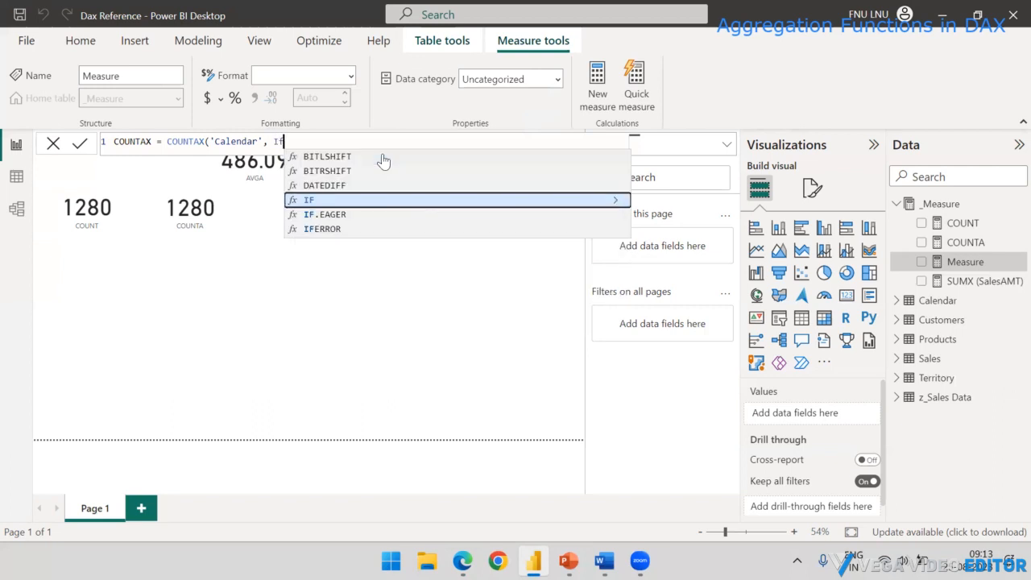
key(Tab)
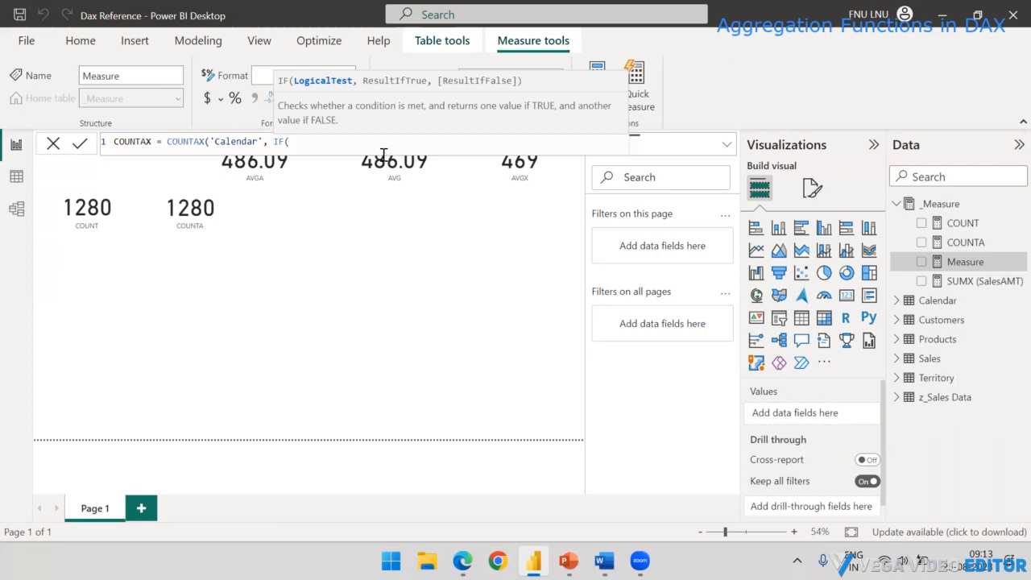
text(Cal)
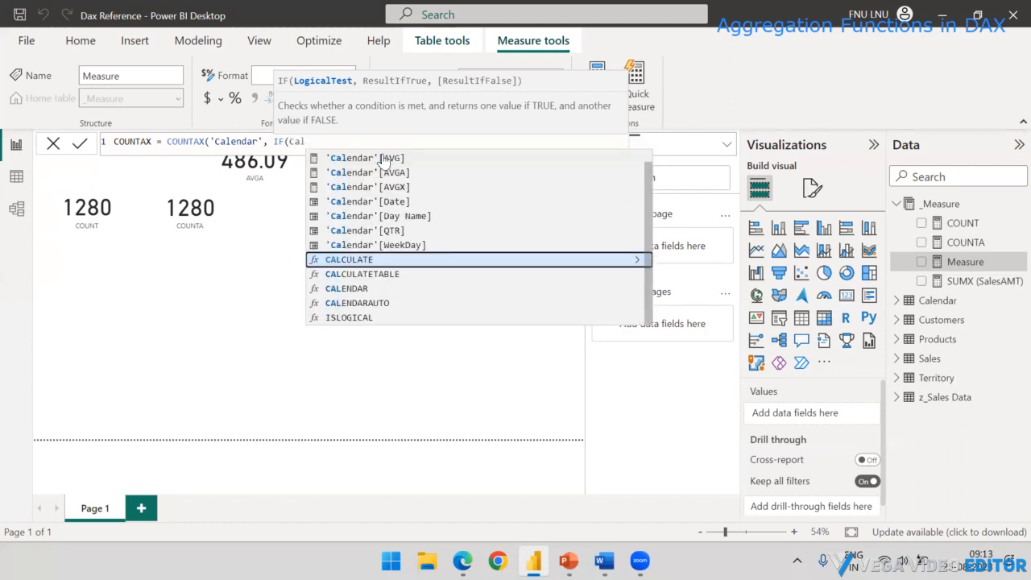
key(Up)
key(Up)
key(Up)
key(Up)
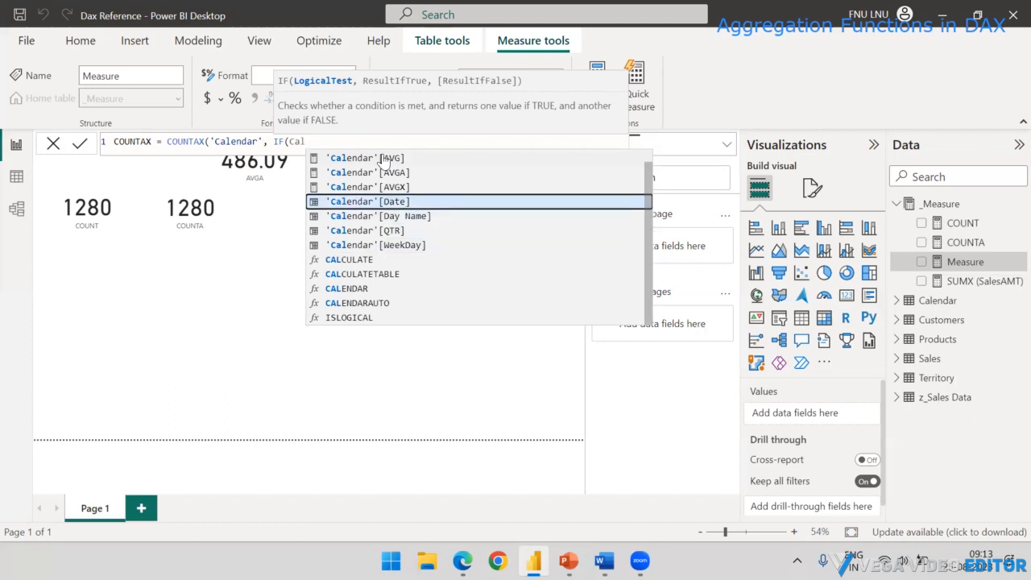
key(Tab)
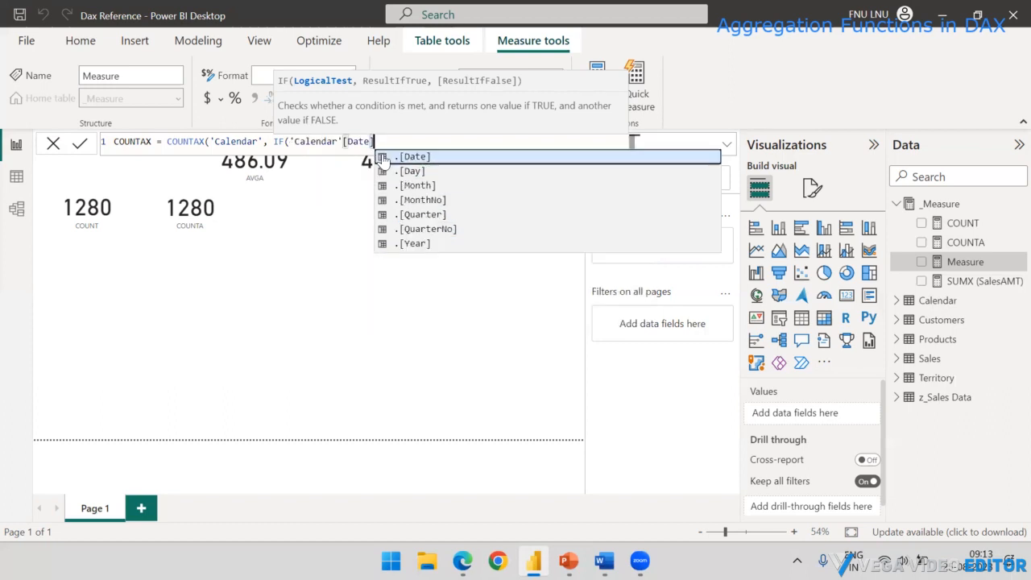
Complete the IF test so that the [Year] part of the date is greater than 2003.
key(Down)
key(Down)
key(Down)
key(Down)
key(Down)
key(Down)
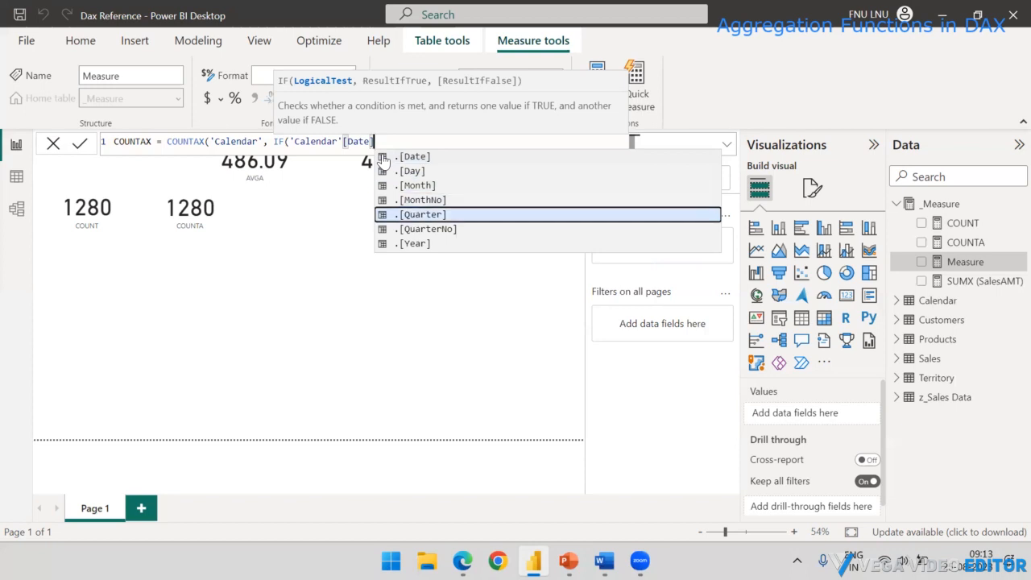
key(Tab)
text(> )
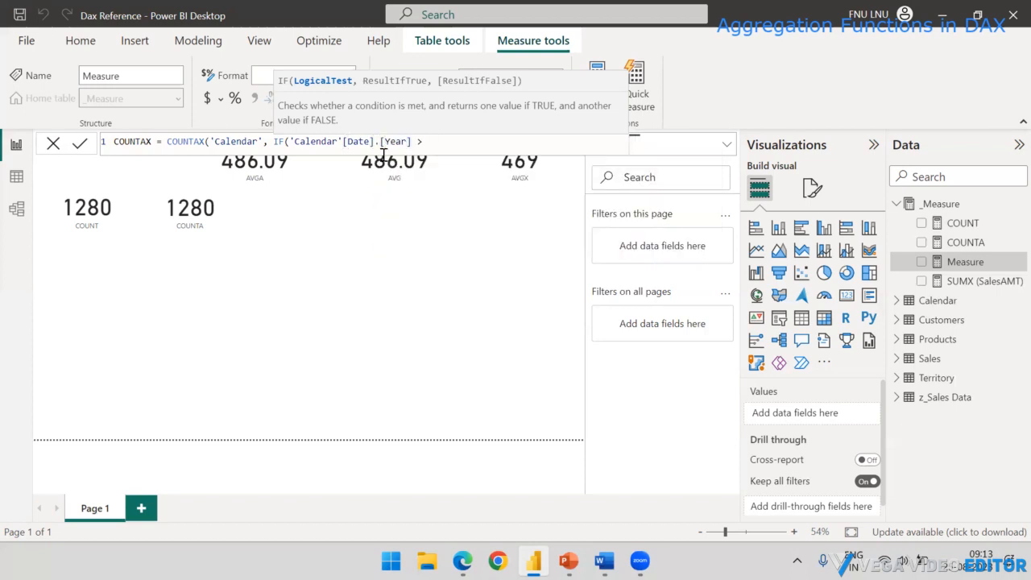
text(2003 ,)
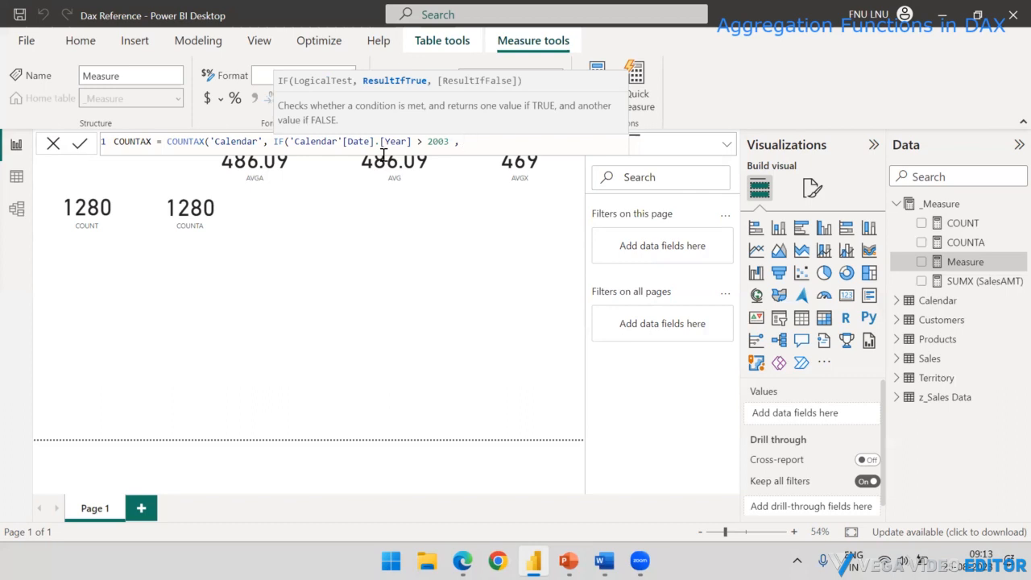
Set the 'Calendar'[Day Name] column as the IF function's result when the test is true.
text(Day)
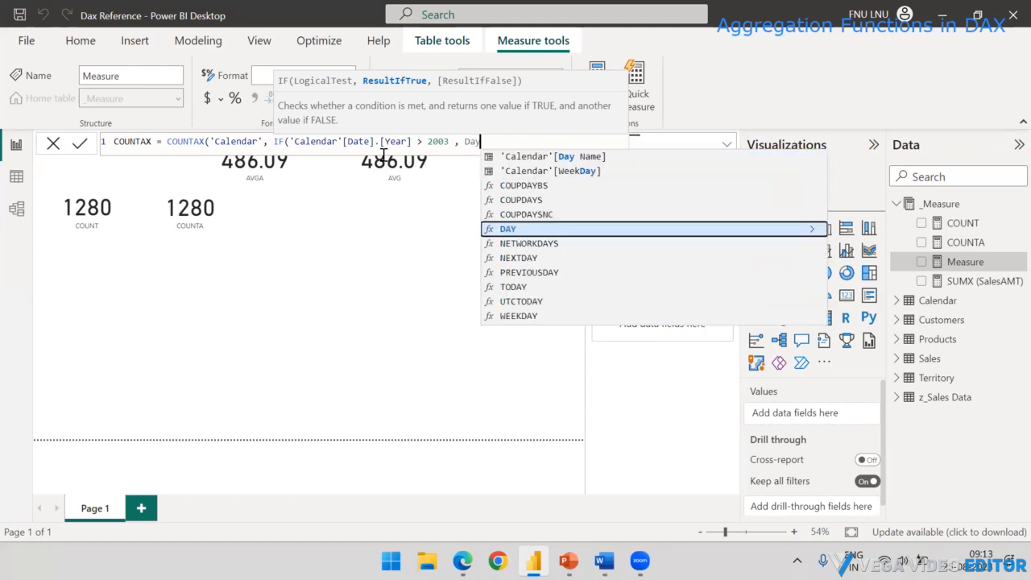
key(Up)
key(Up)
key(Up)
key(Up)
key(Up)
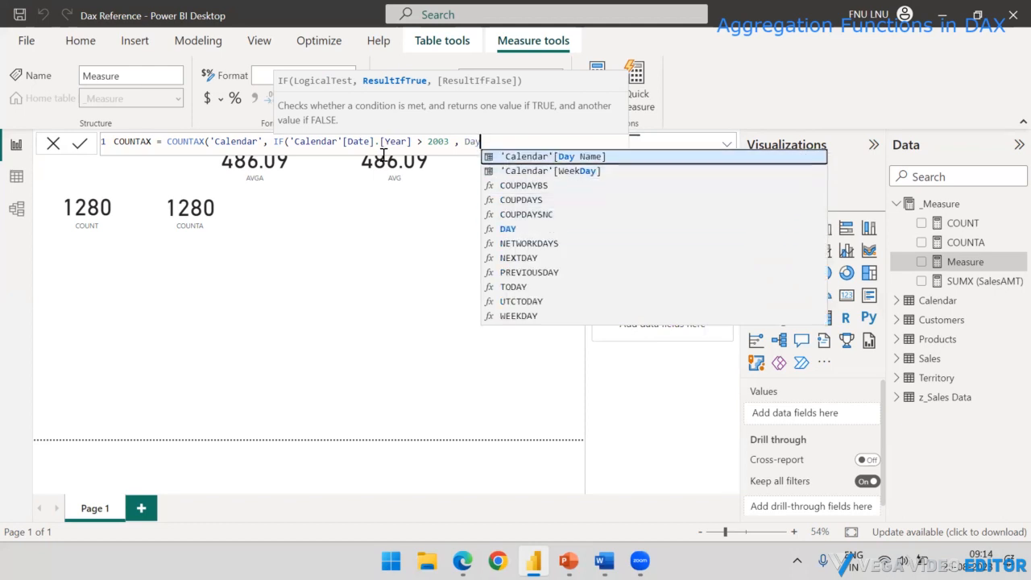
key(Tab)
text(,)
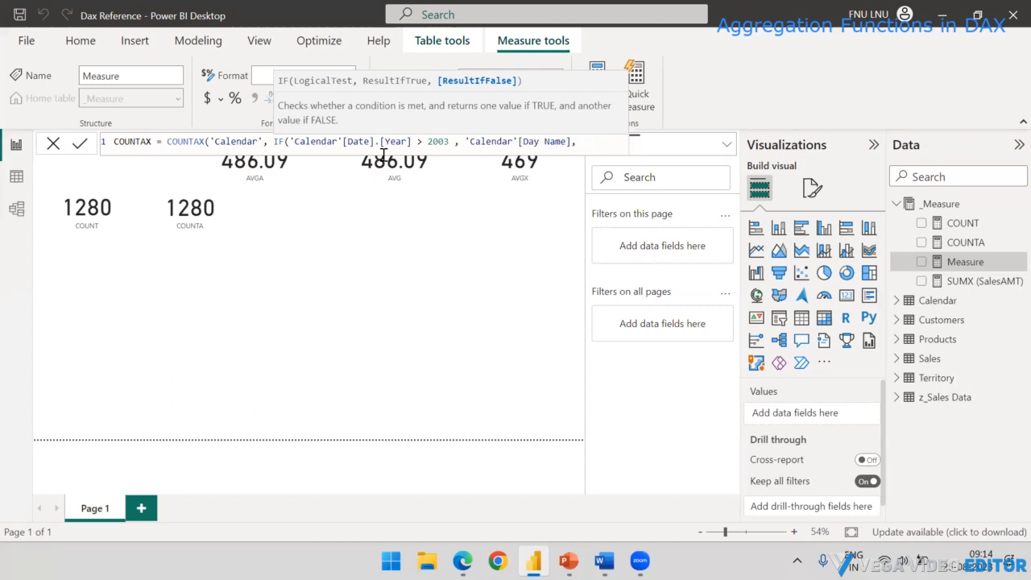
Set BLANK() as the IF function's false result, close the parentheses and commit the COUNTAX measure.
click(274, 142)
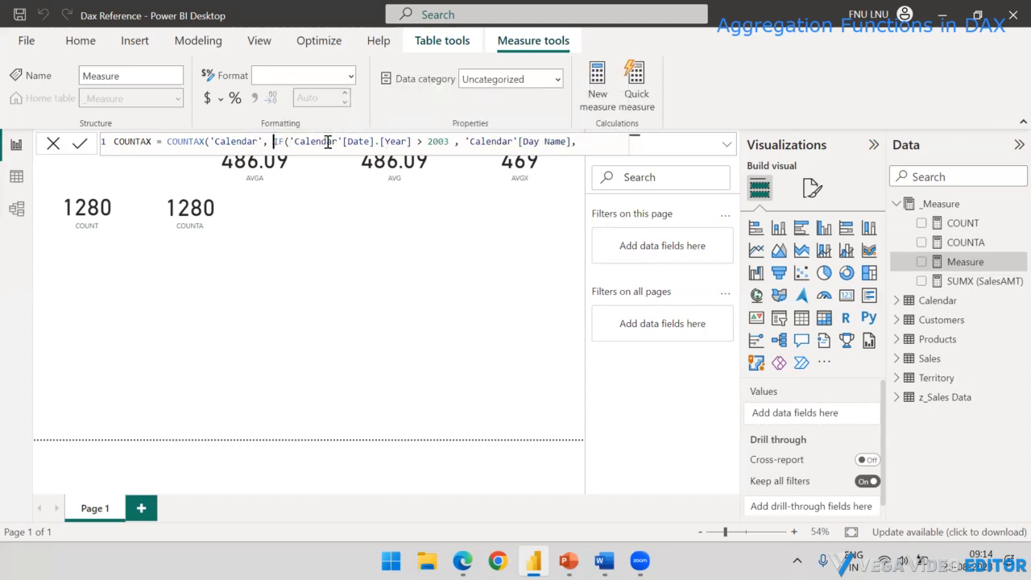
drag(274, 141, 573, 142)
click(465, 141)
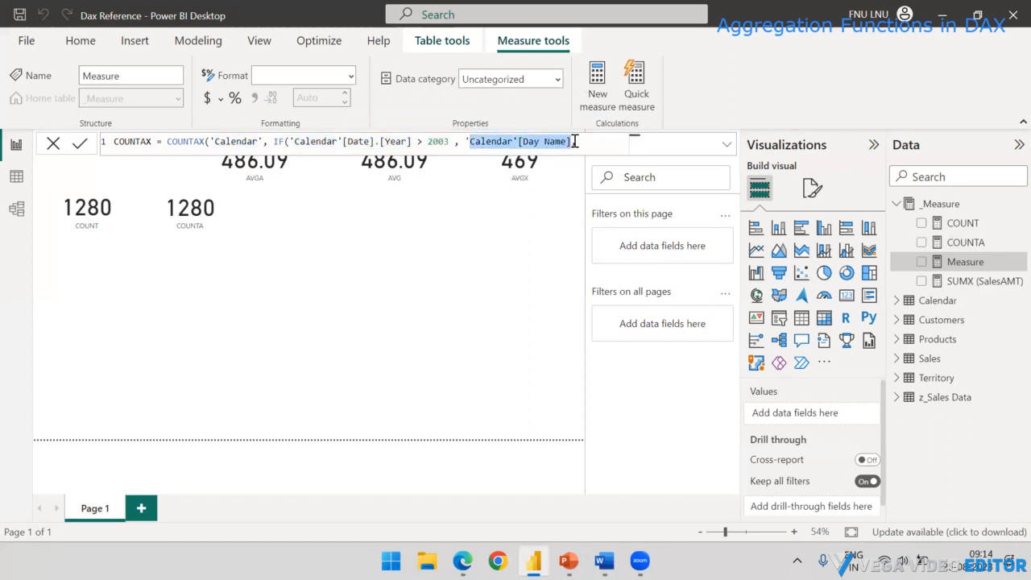
click(573, 141)
text(,)
click(596, 144)
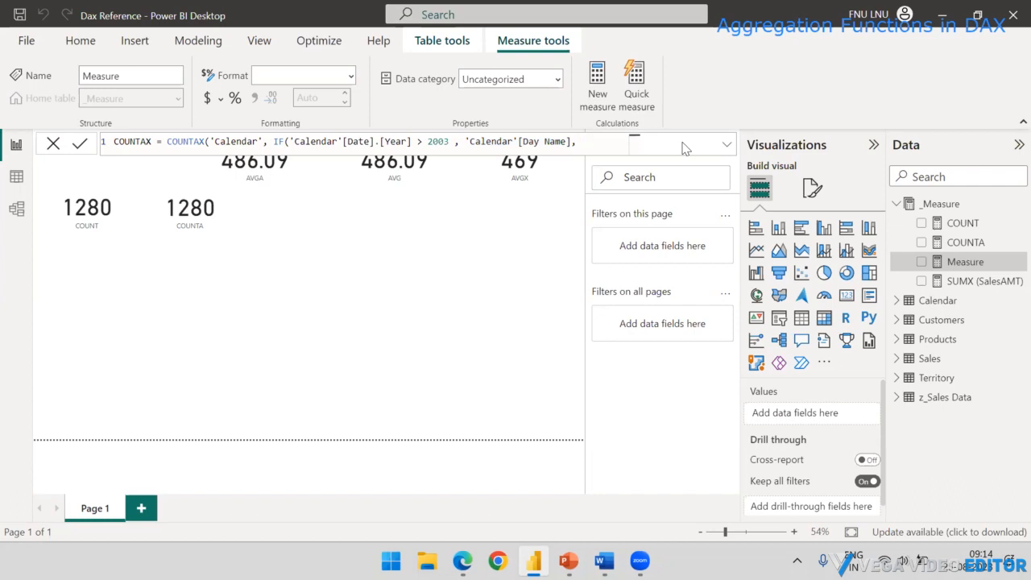
text(bla)
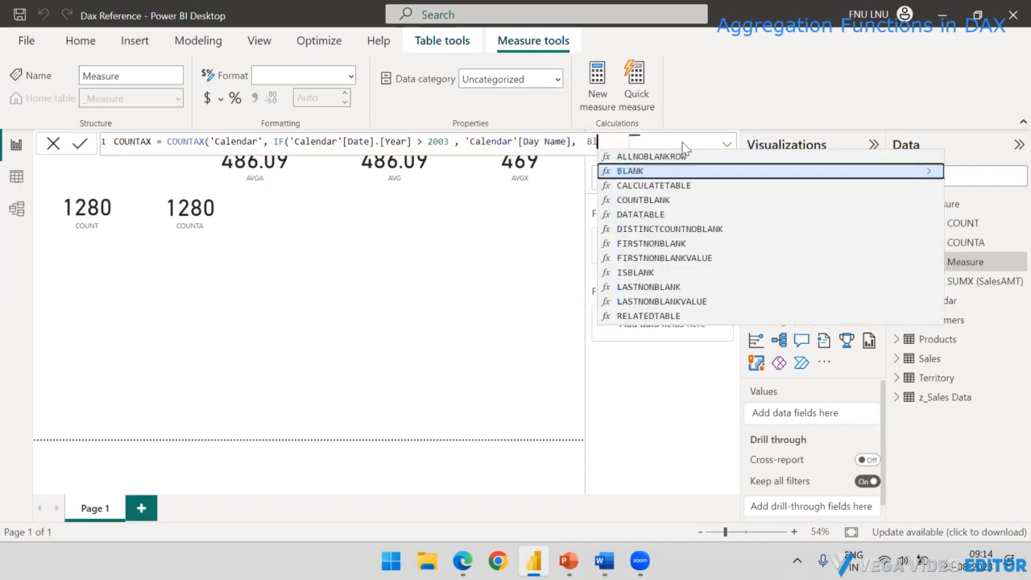
key(Tab)
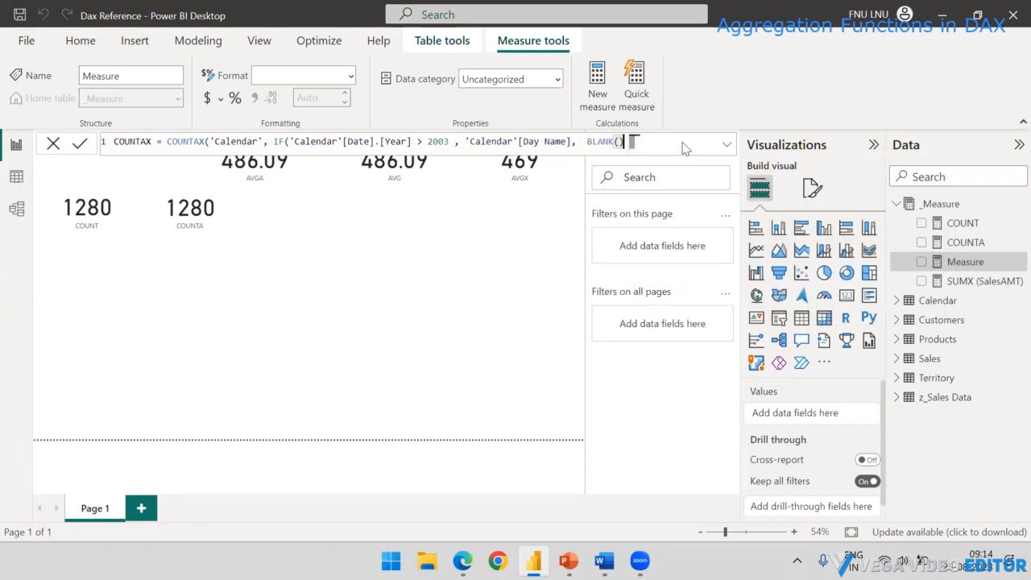
key(shift+Return)
text())
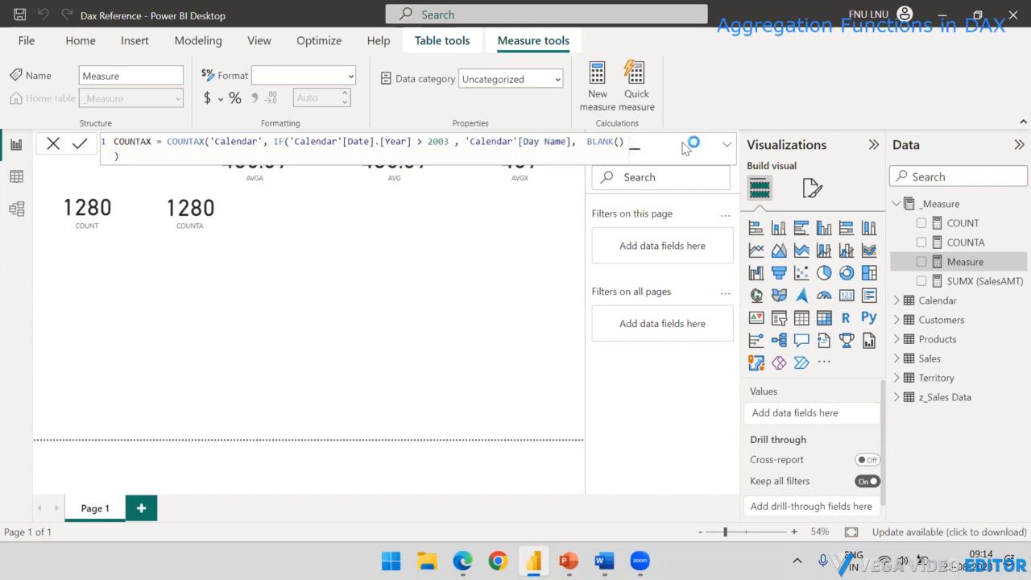
key(Return)
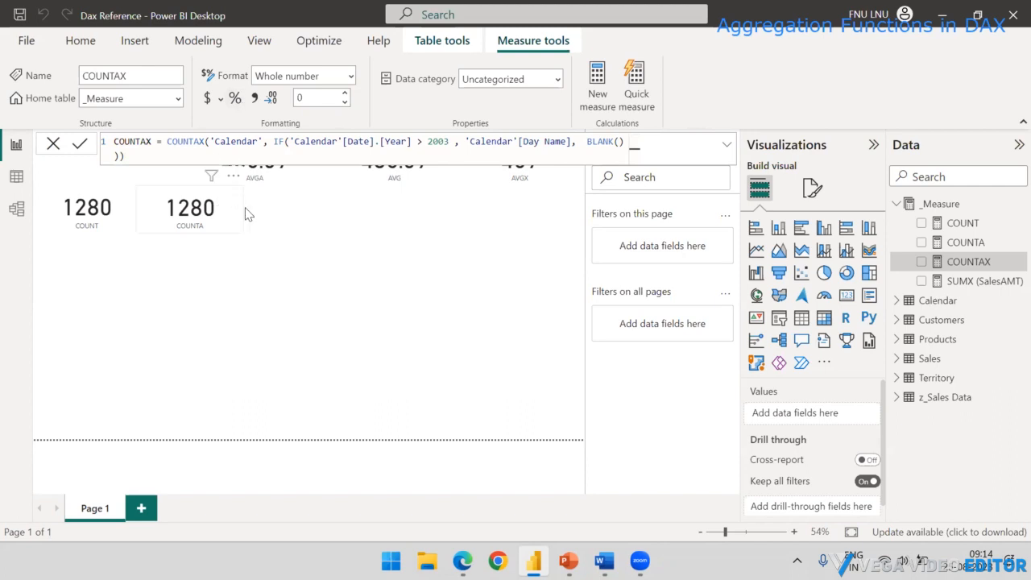
Add a card visual beside the COUNTA card and show the COUNTAX measure on it.
click(370, 270)
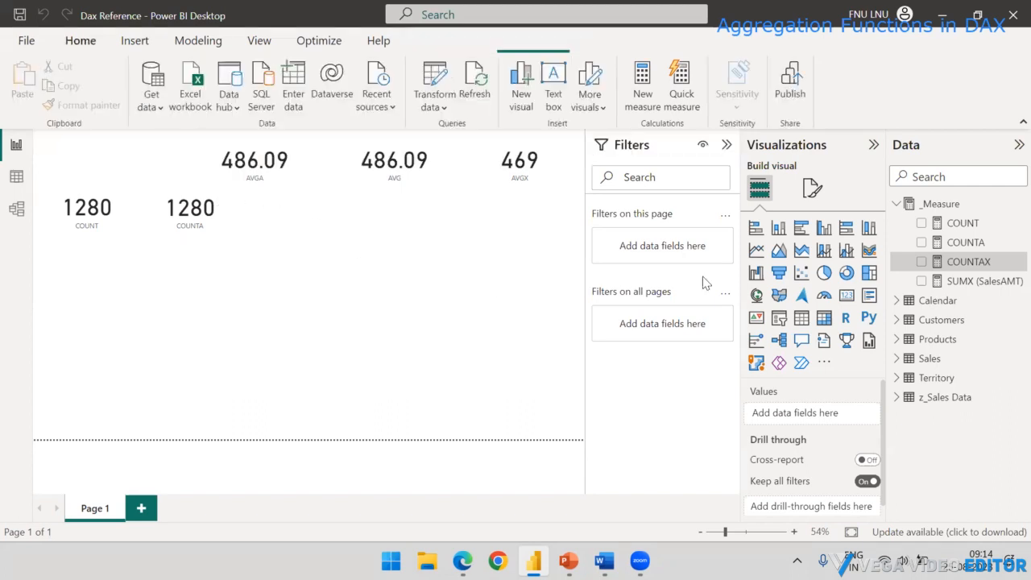
click(845, 295)
drag(123, 282, 315, 198)
drag(282, 243, 314, 196)
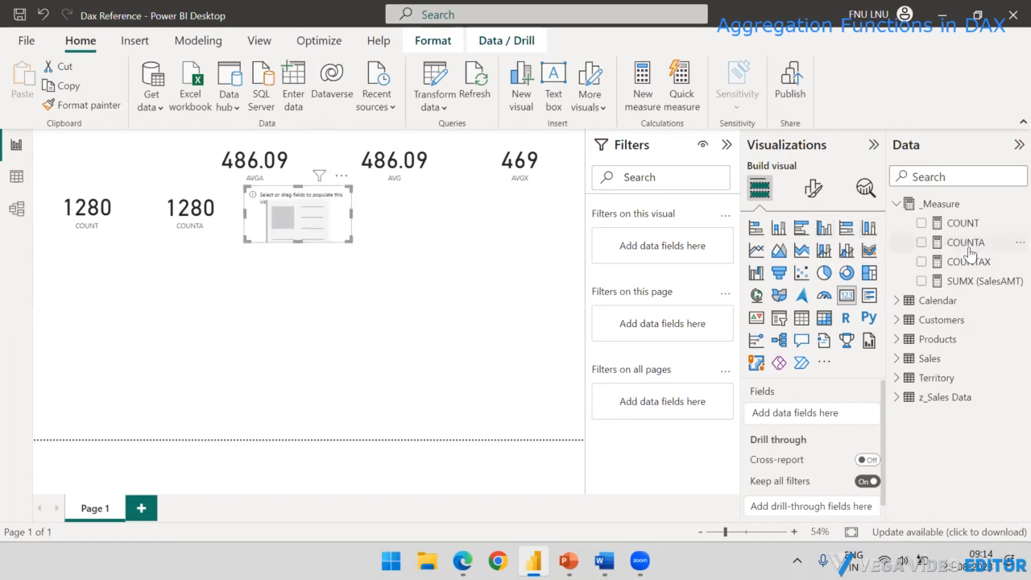
drag(962, 262, 345, 233)
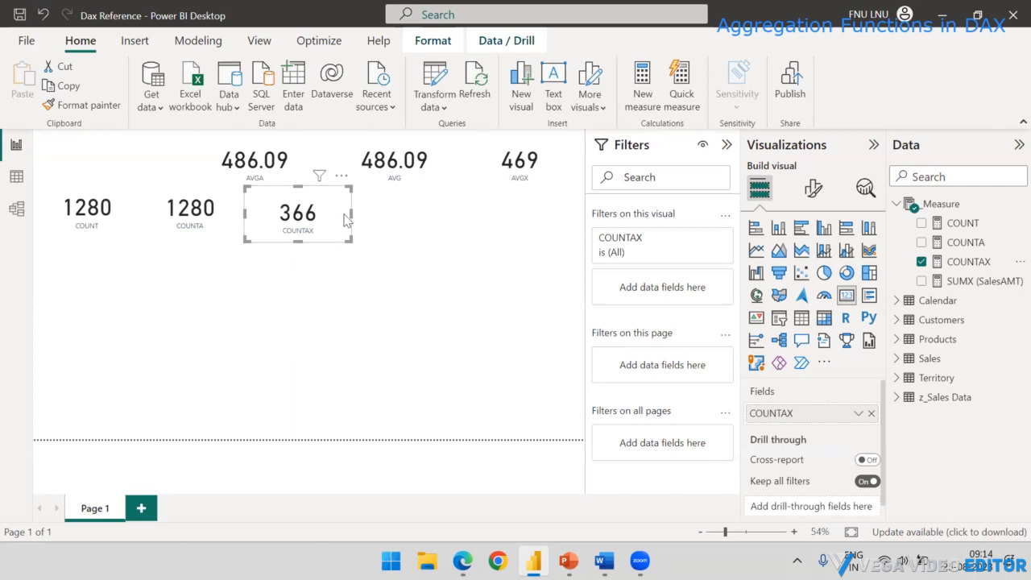
Review the COUNTAX card together with the formula of the COUNTAX measure.
click(971, 264)
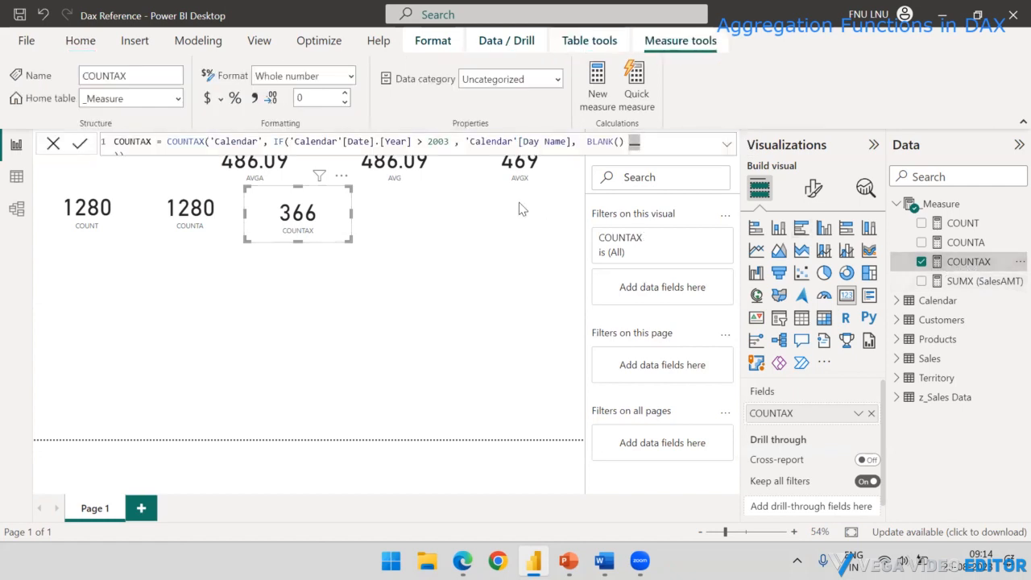
click(475, 273)
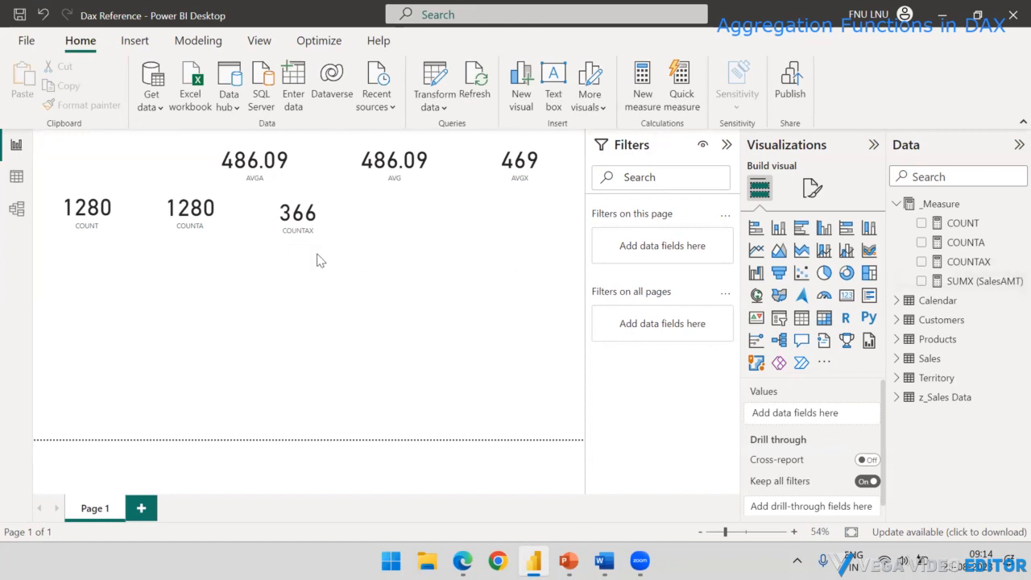
click(343, 214)
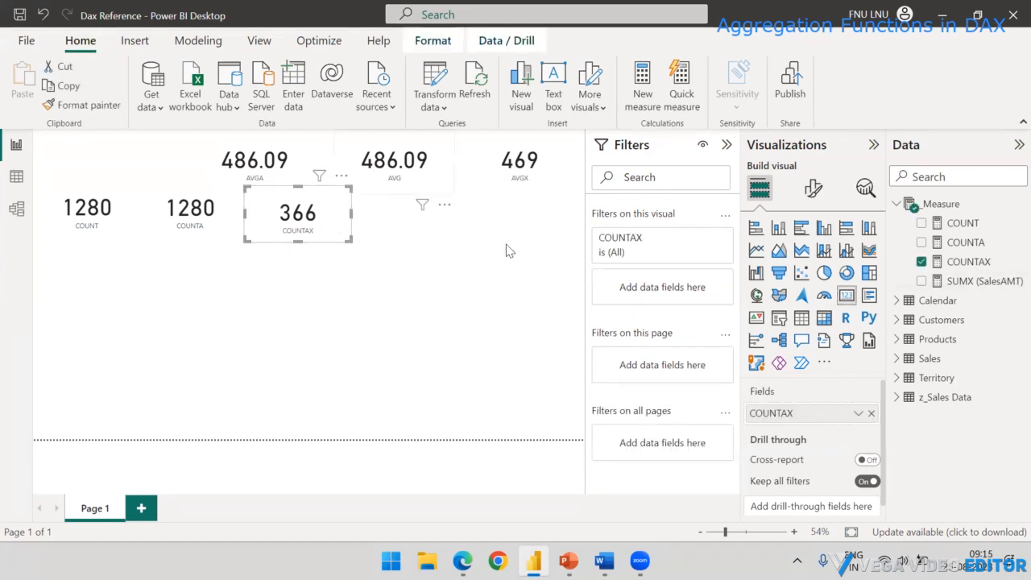
click(970, 262)
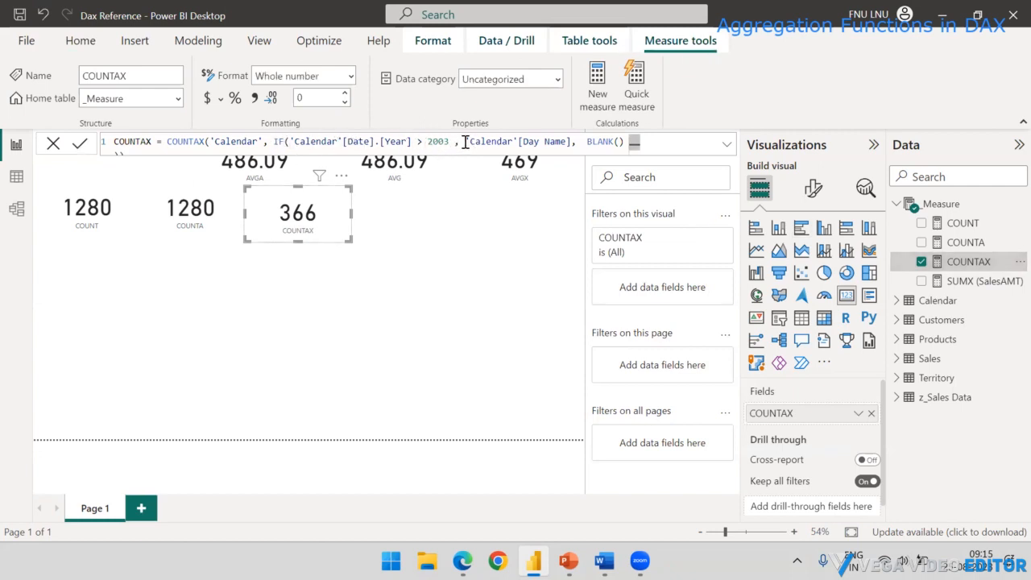
drag(465, 141, 570, 142)
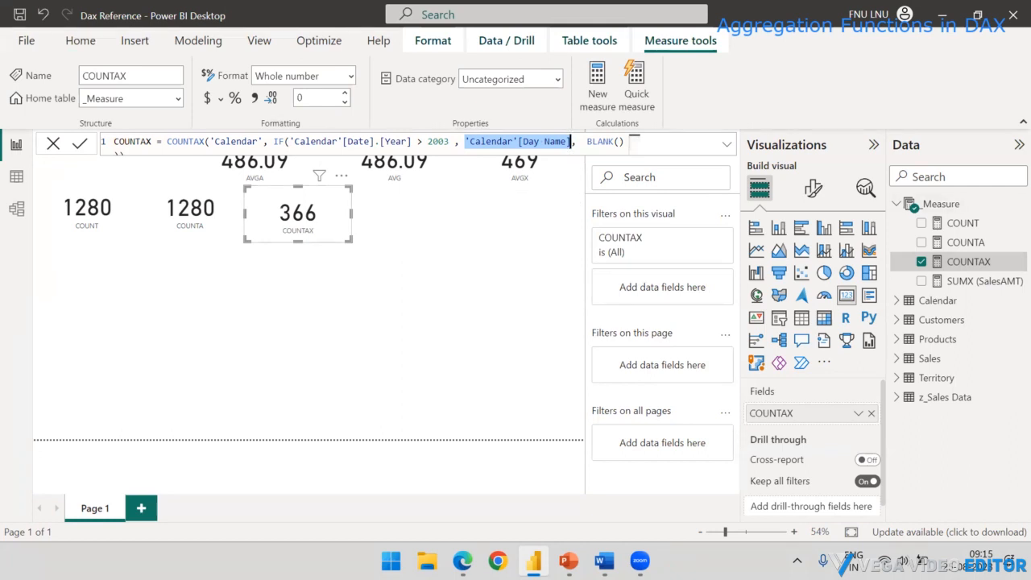
key(alt+Tab)
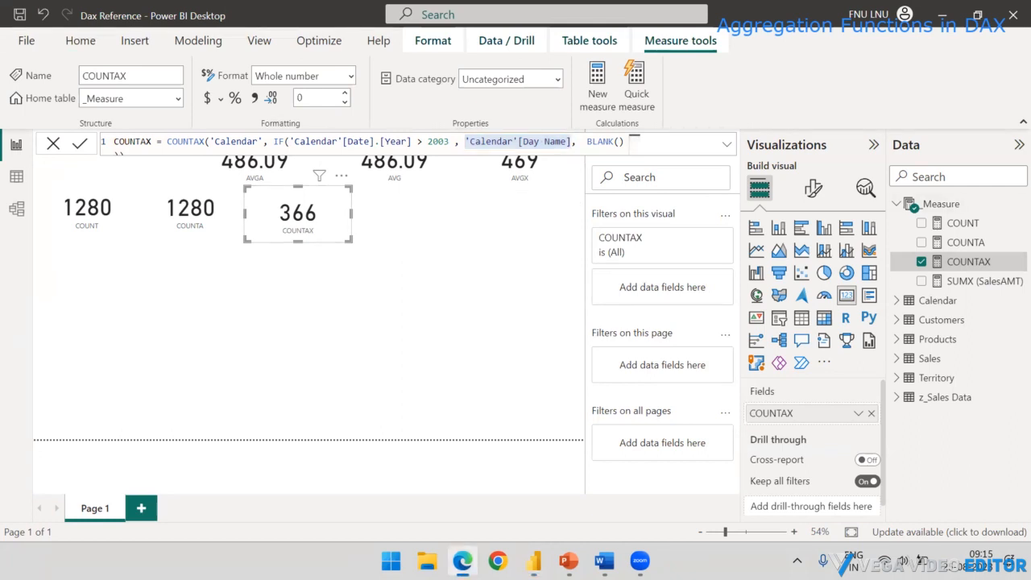
key(alt+Tab)
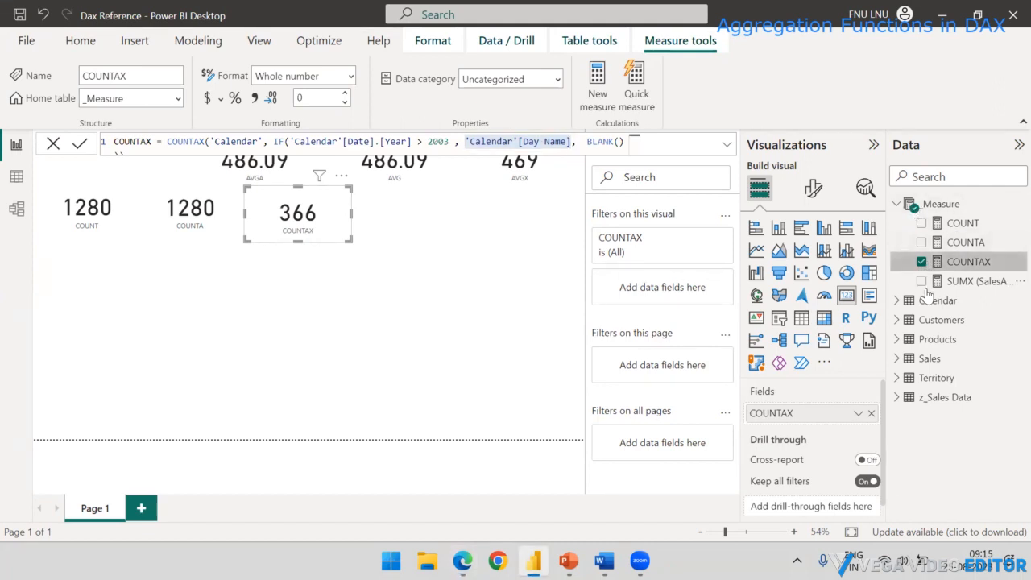
Examine the Products table's records in the data view for blanks in the EndDate column, and return to the report.
click(926, 345)
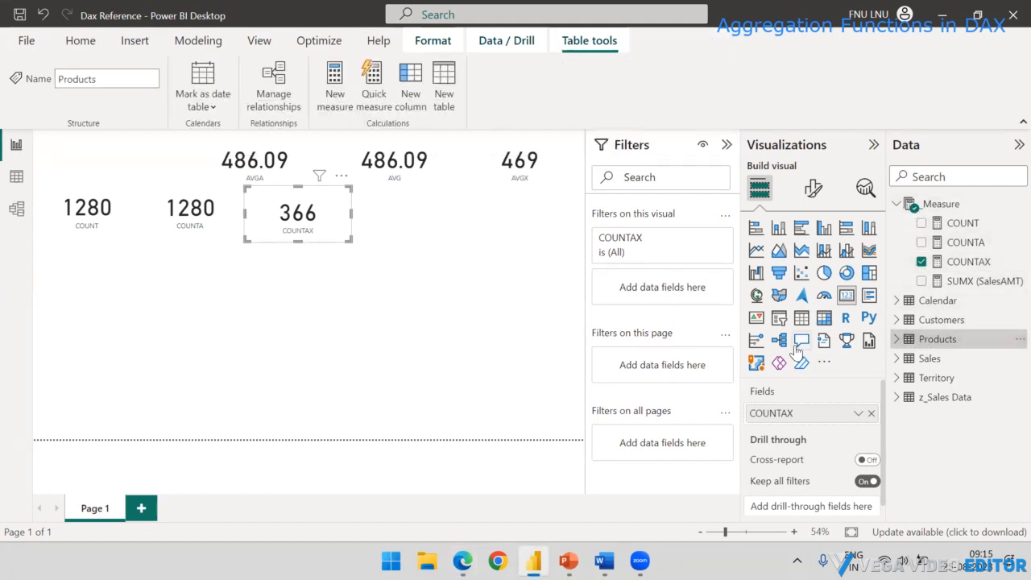
click(16, 177)
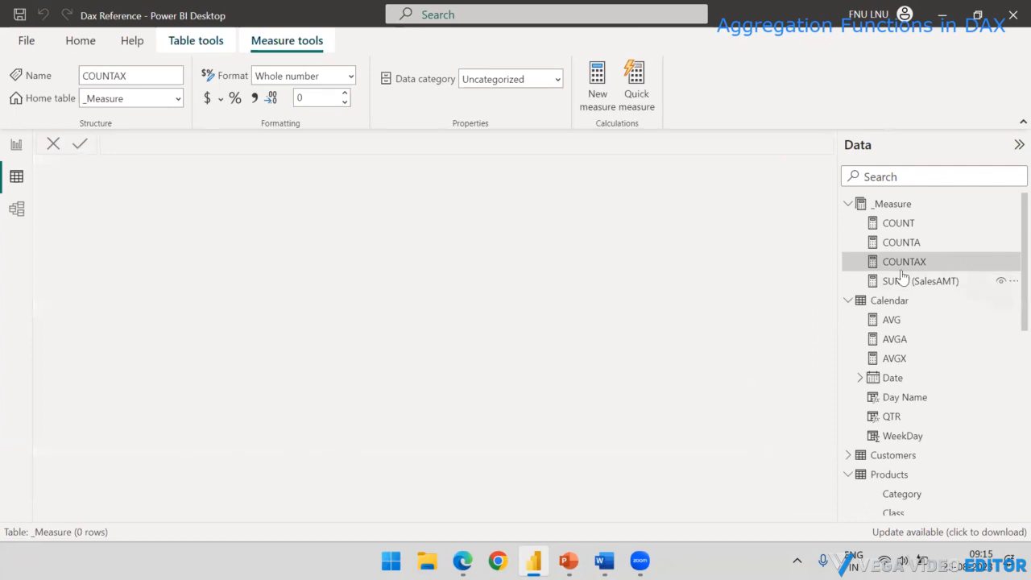
click(848, 204)
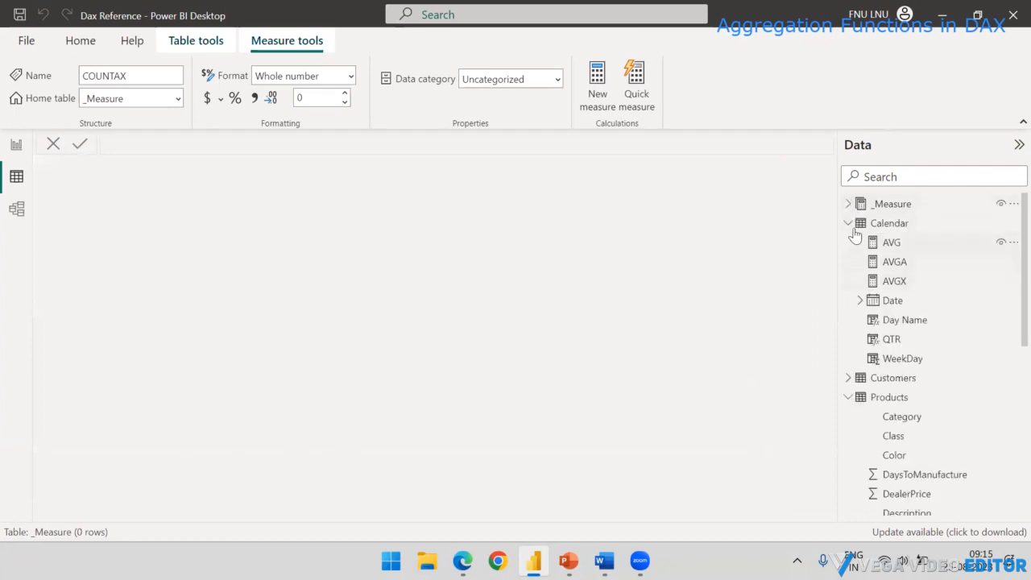
click(848, 225)
click(882, 266)
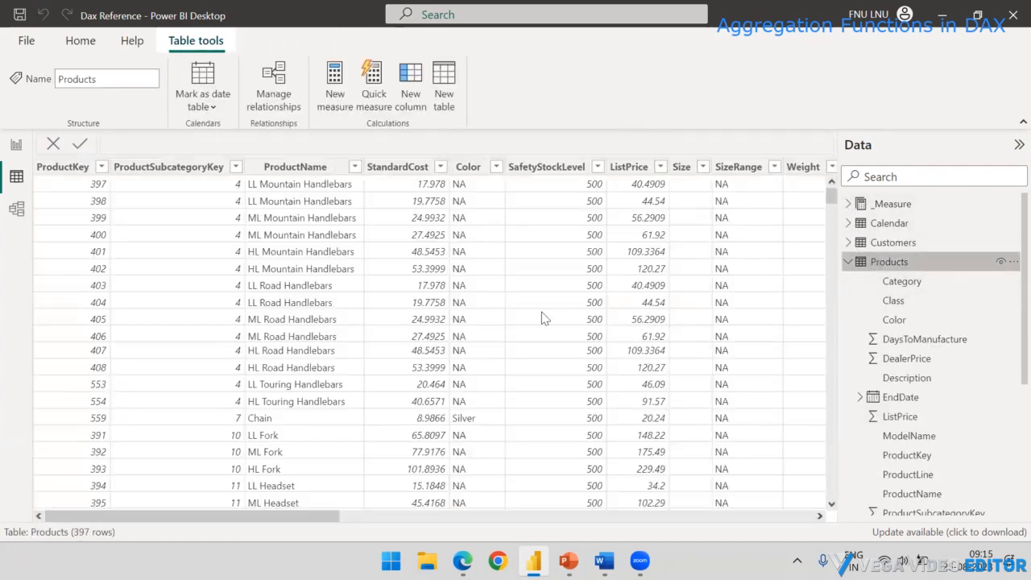
scroll(364, 522, right, 1)
drag(364, 522, 731, 515)
click(731, 513)
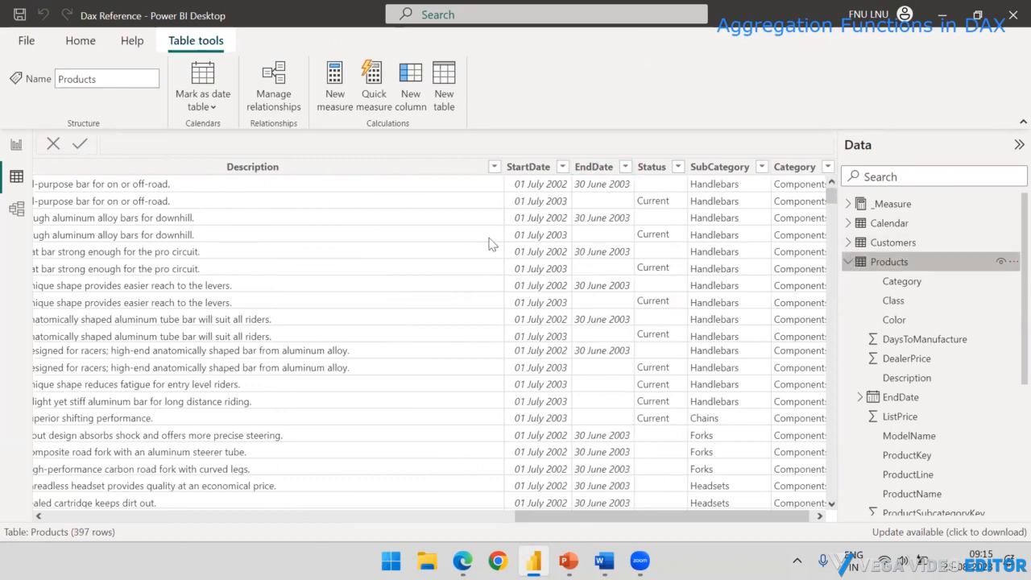
click(16, 144)
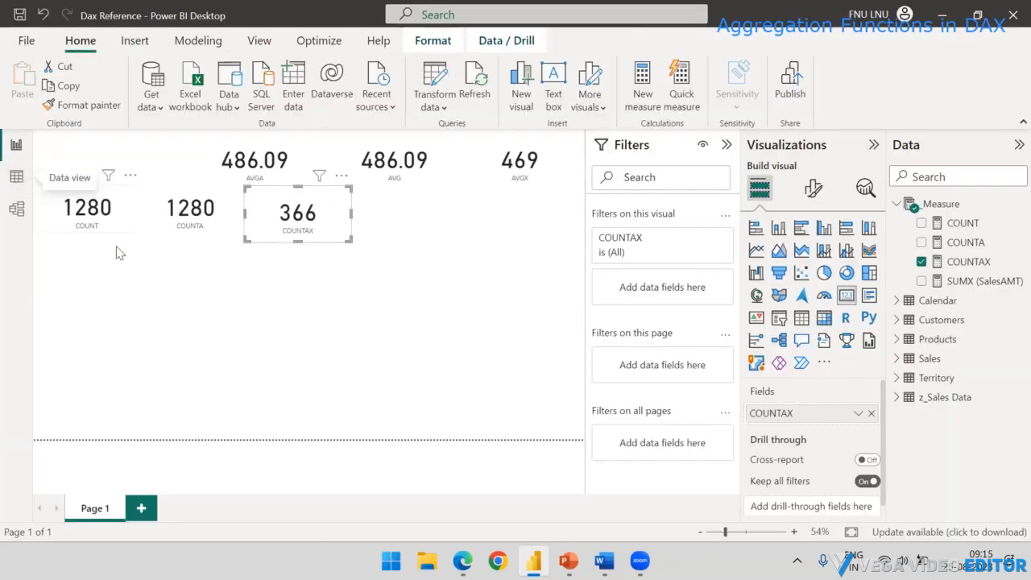
Create a new measure named CountBlank in the _Measure table.
click(380, 250)
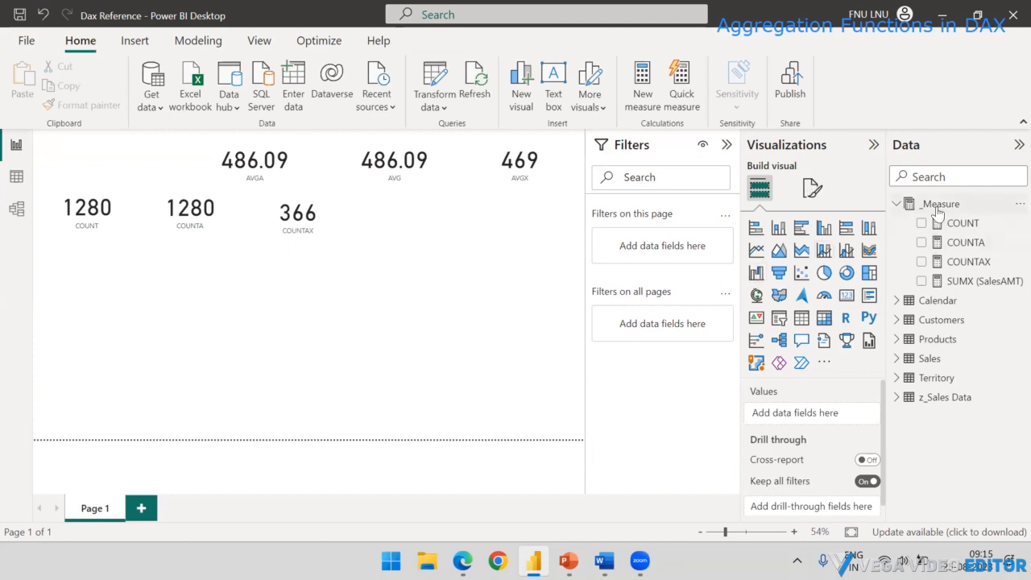
right_click(935, 206)
key(Escape)
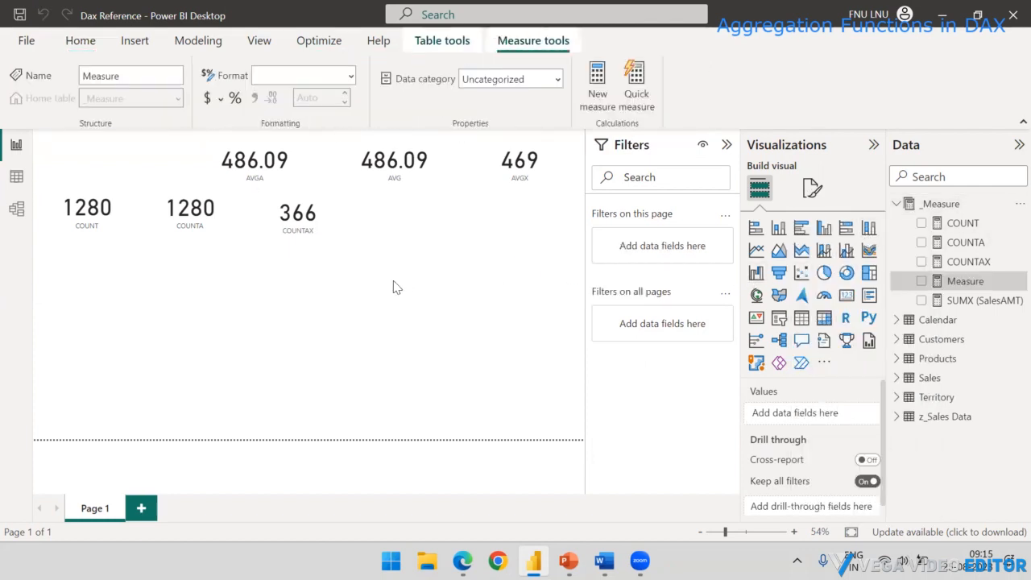
text(Count)
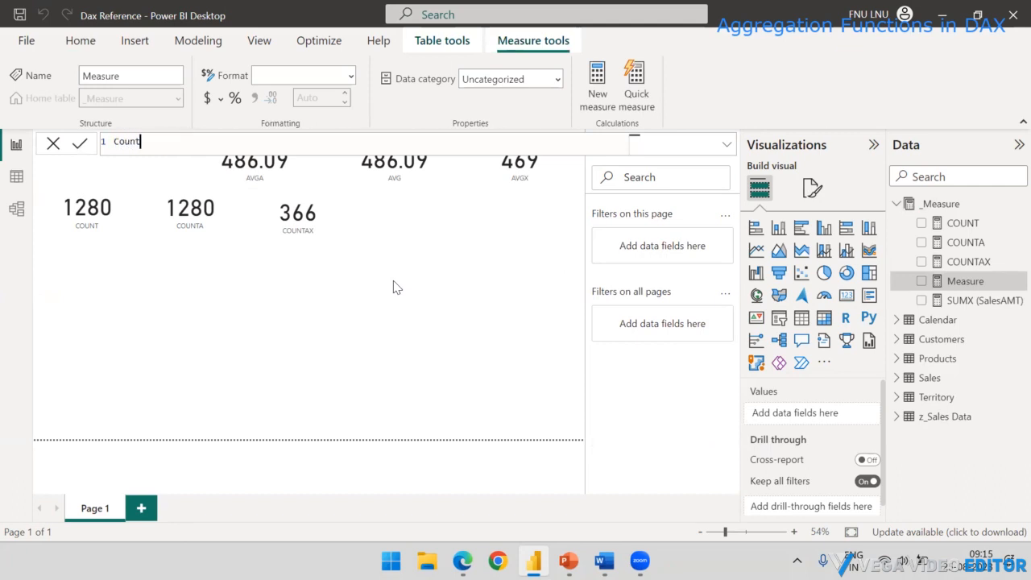
text(Blank = COu)
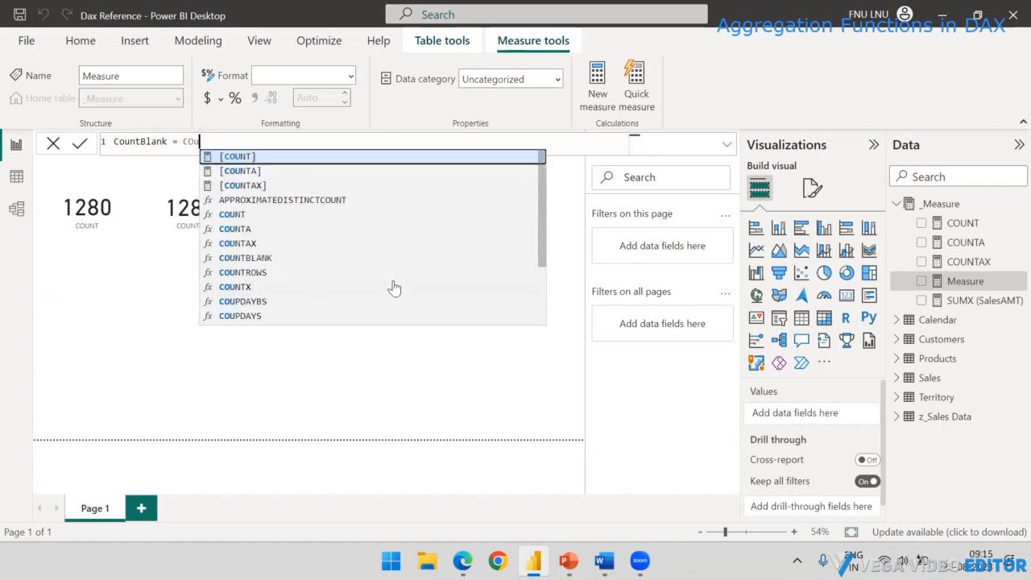
Insert the COUNTBLANK function as the expression of the CountBlank measure.
key(BackSpace)
key(BackSpace)
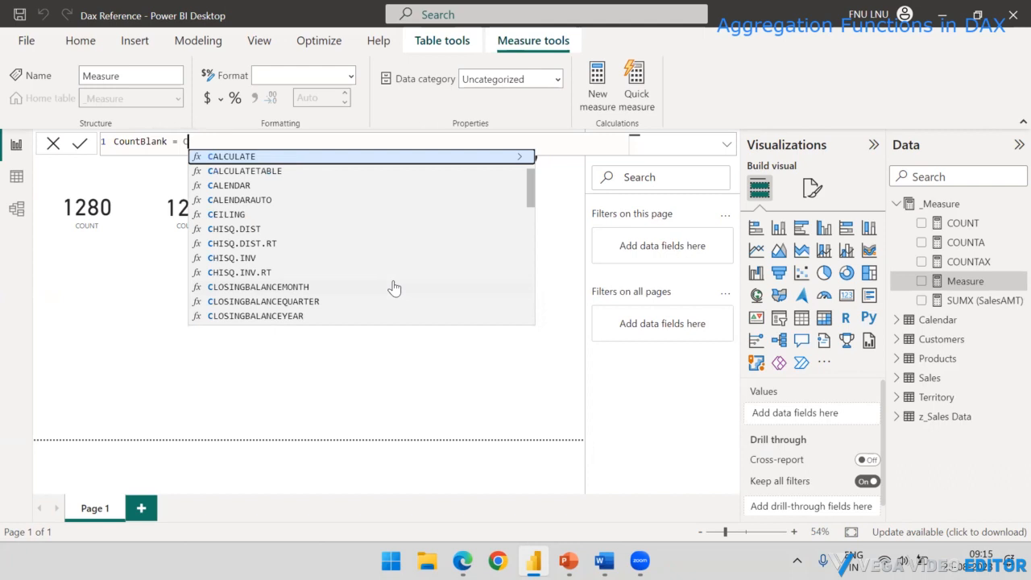
text(oun)
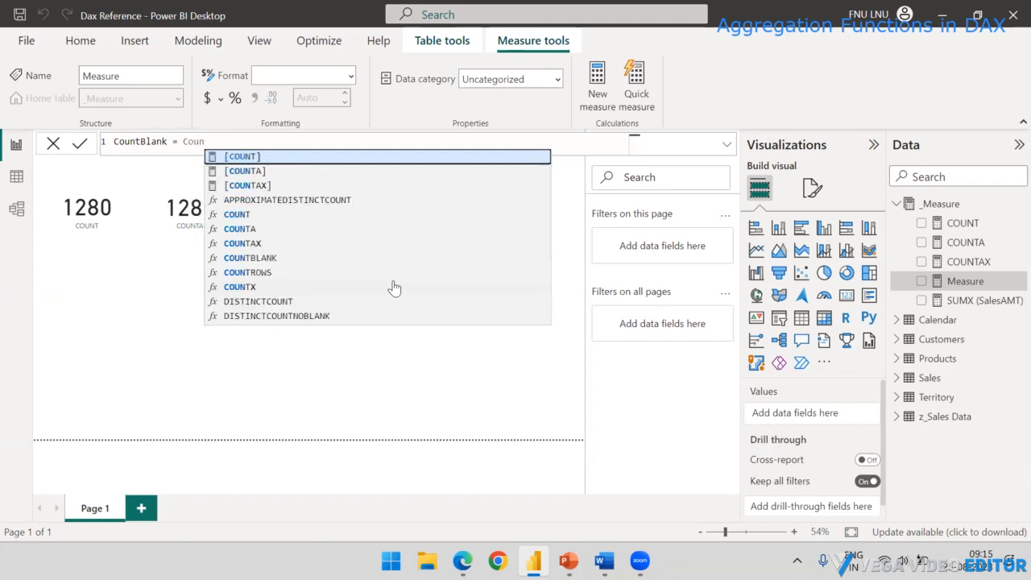
key(Down)
key(Down)
key(Down)
key(Down)
key(Down)
key(Down)
key(Down)
key(Tab)
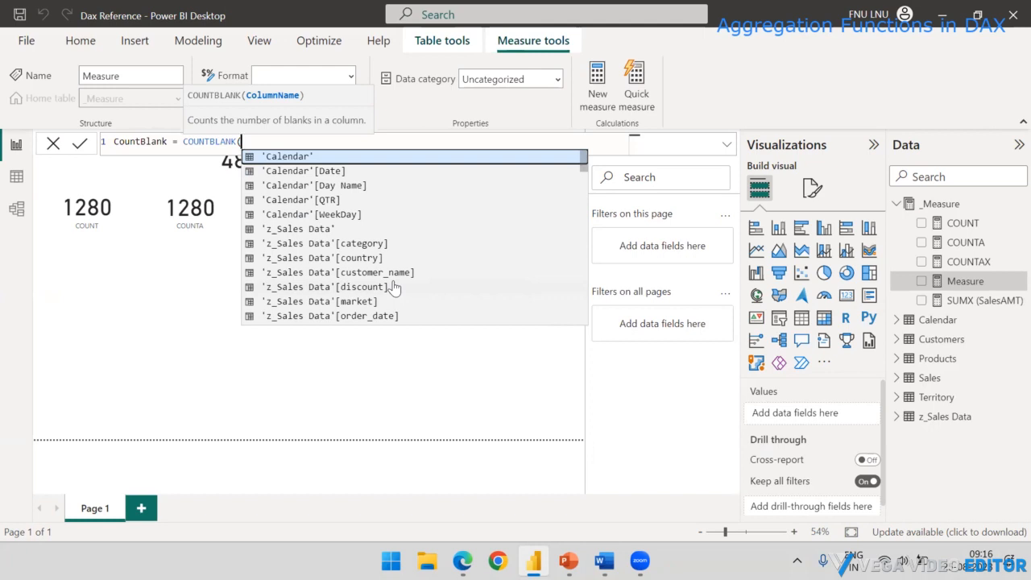
Set Products[EndDate] as the COUNTBLANK argument, close the parenthesis and commit the measure.
text(End)
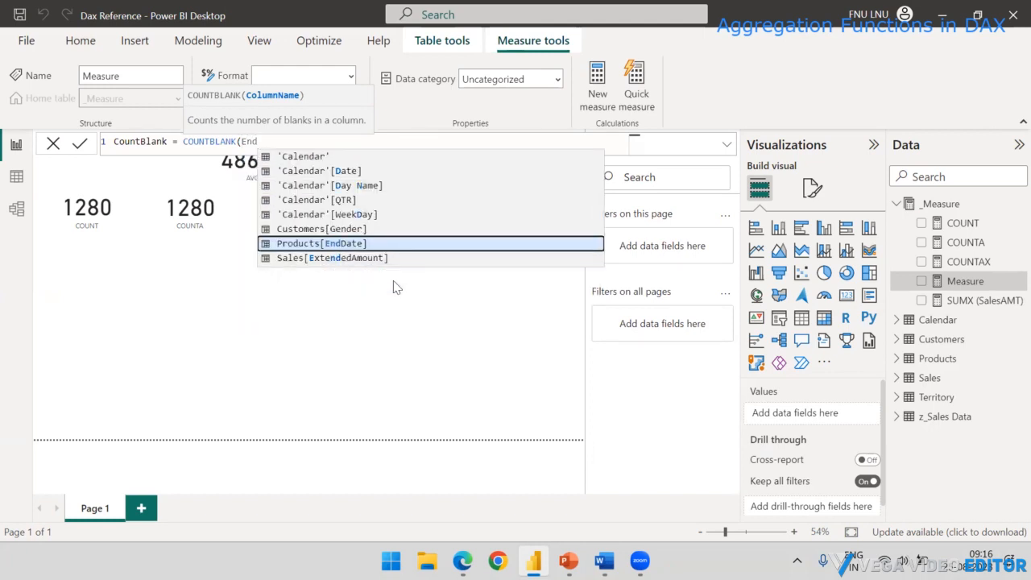
key(Tab)
text())
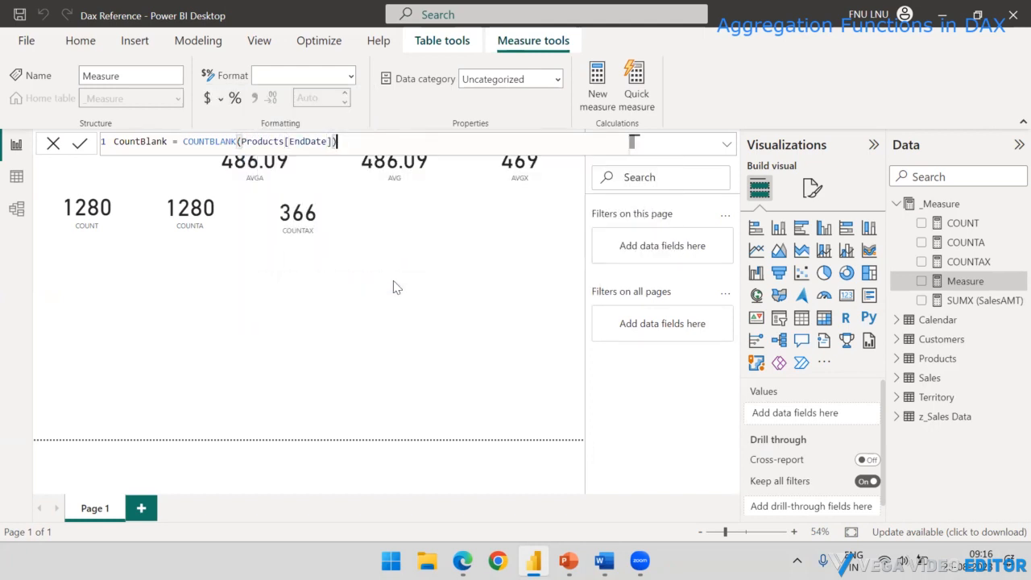
key(Return)
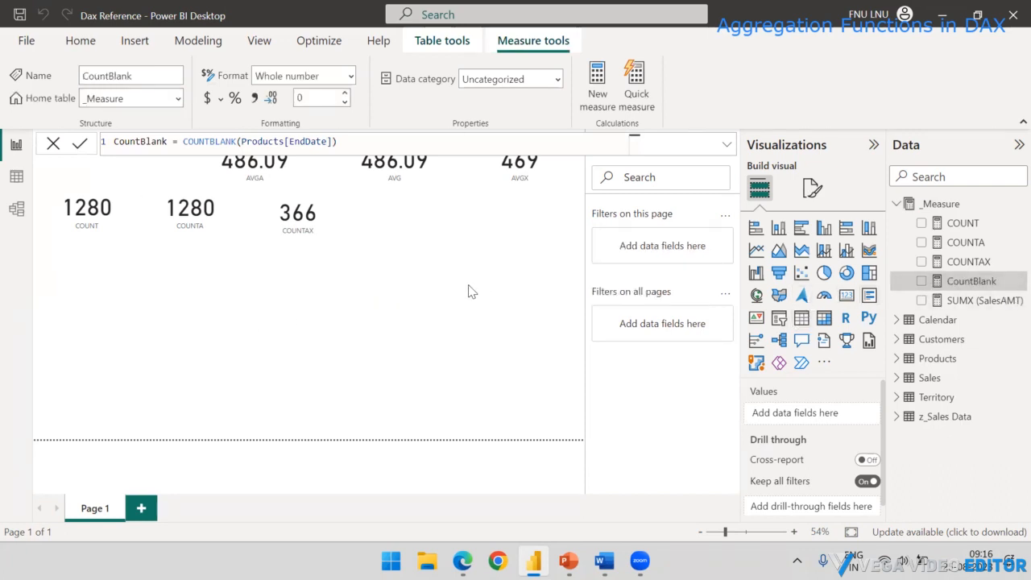
Add a card visual beside the COUNTAX card and show the CountBlank measure on it.
click(471, 292)
click(948, 283)
click(523, 282)
click(845, 297)
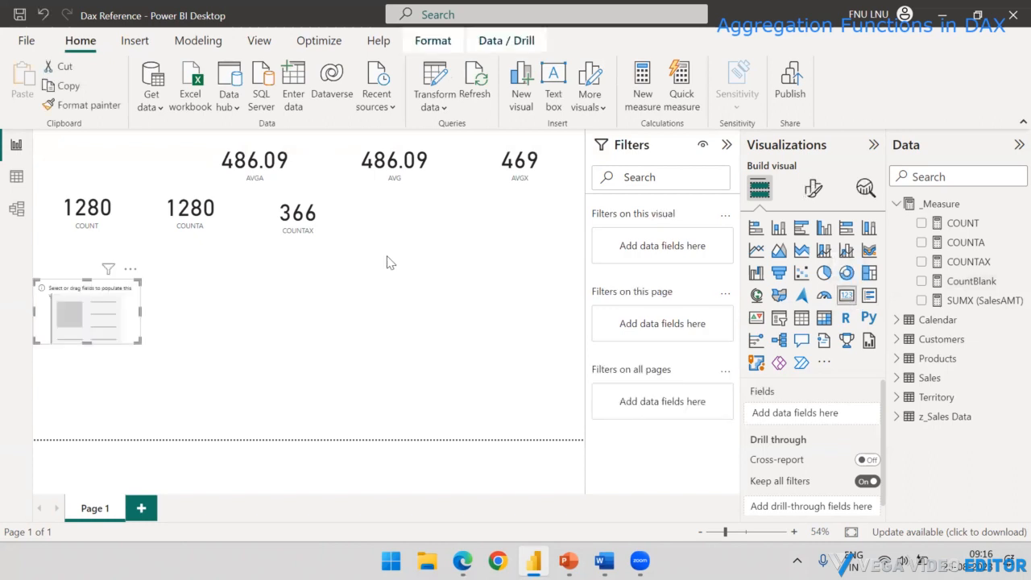
drag(125, 286, 437, 187)
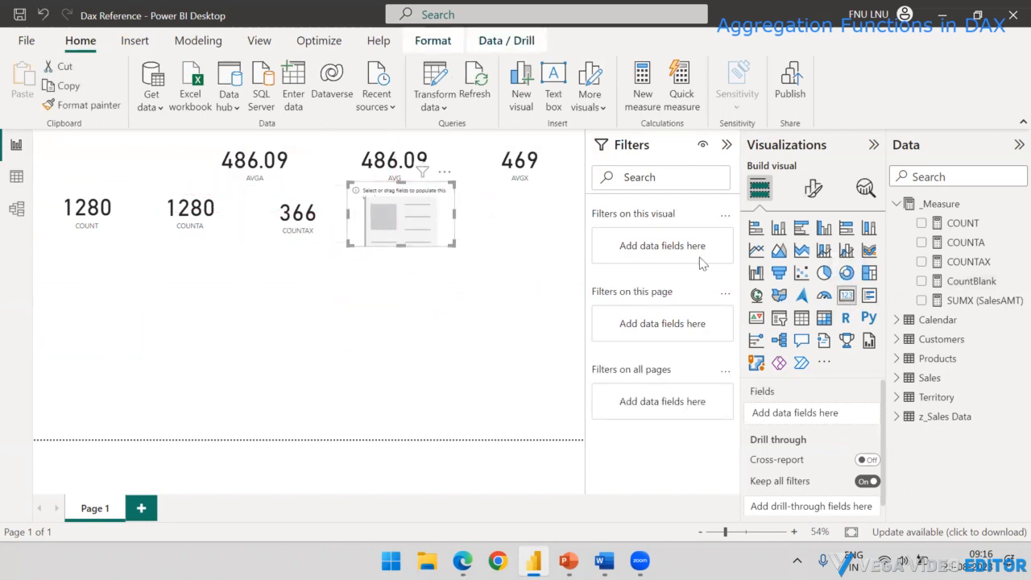
drag(942, 281, 385, 203)
click(483, 233)
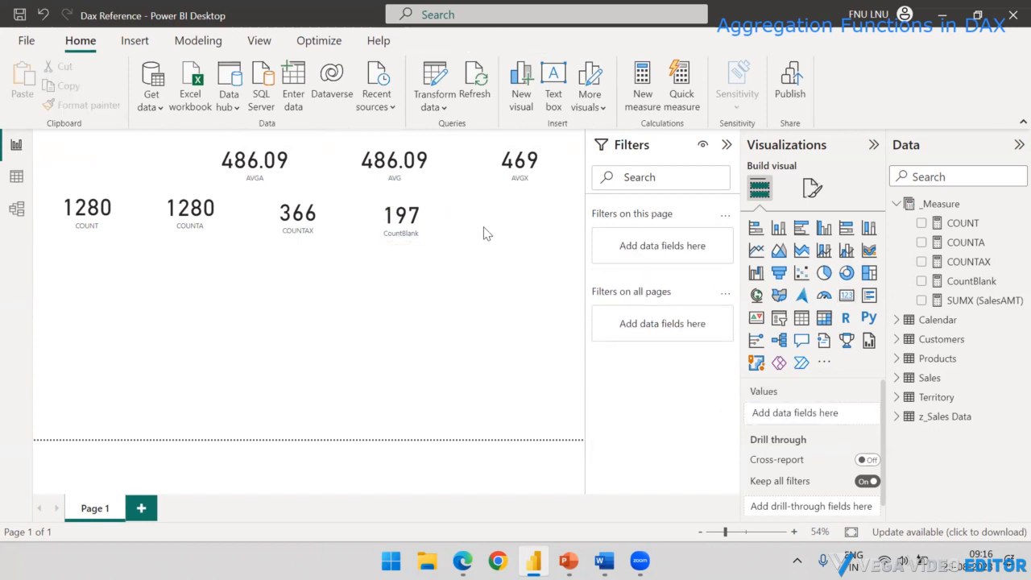
click(439, 218)
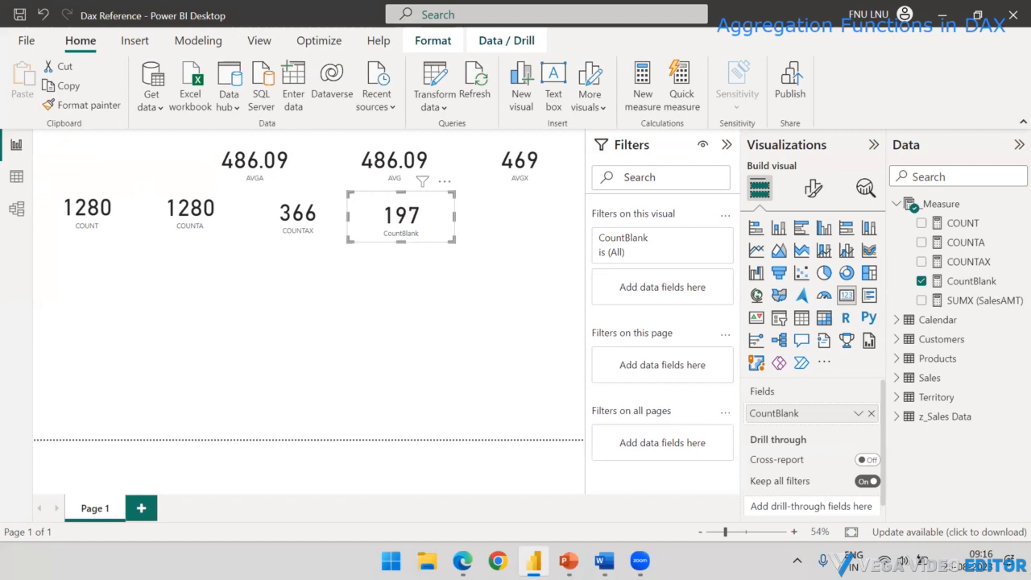
key(alt+Tab)
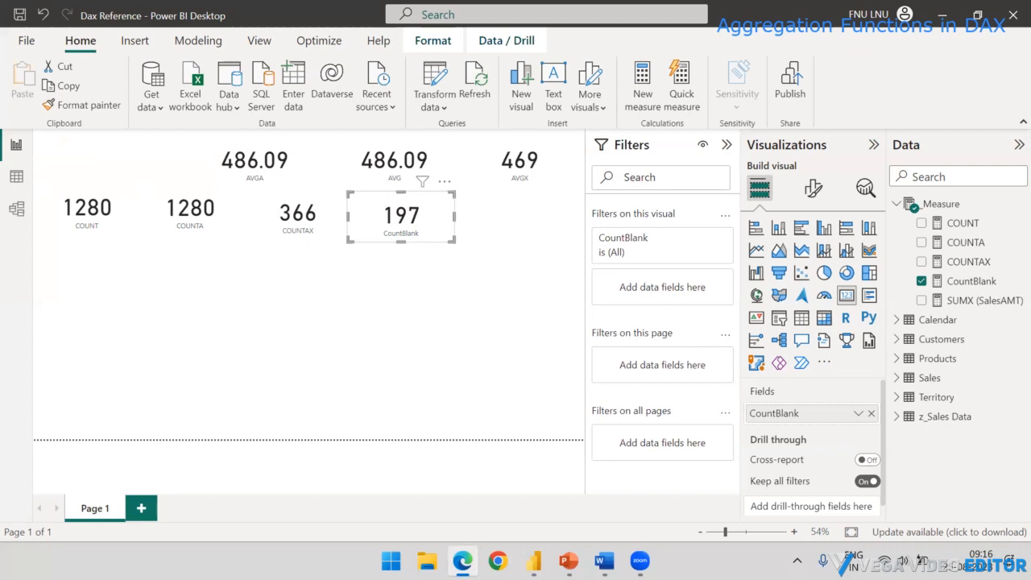
click(409, 272)
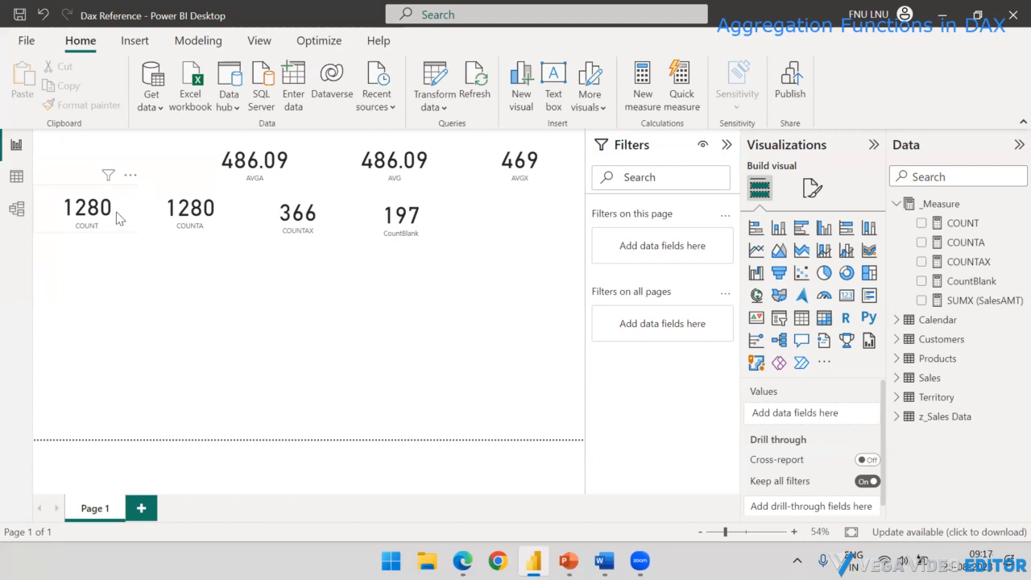
Replace the column in the COUNT measure's formula with Products[EndDate] and commit the change.
click(116, 217)
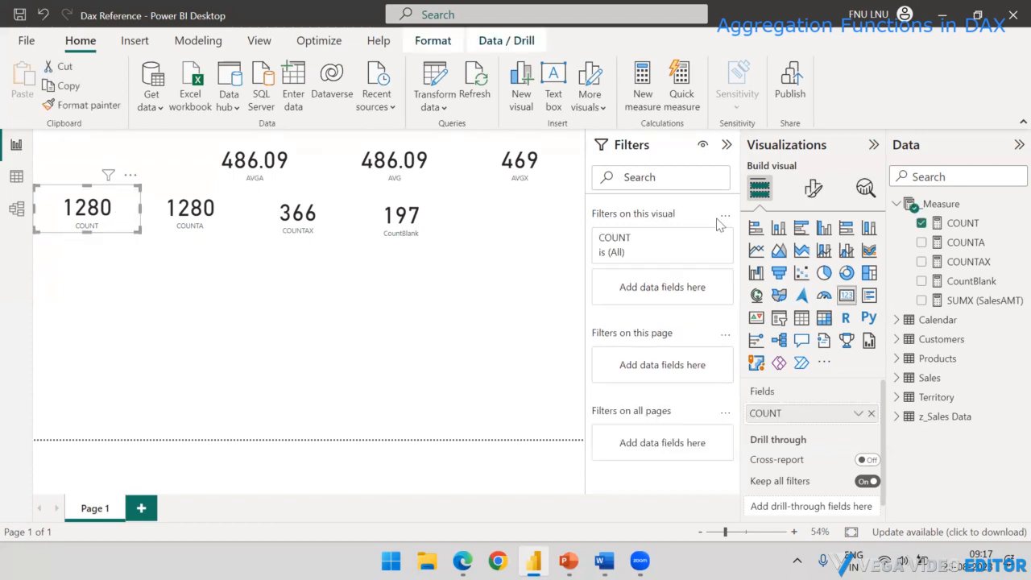
click(950, 224)
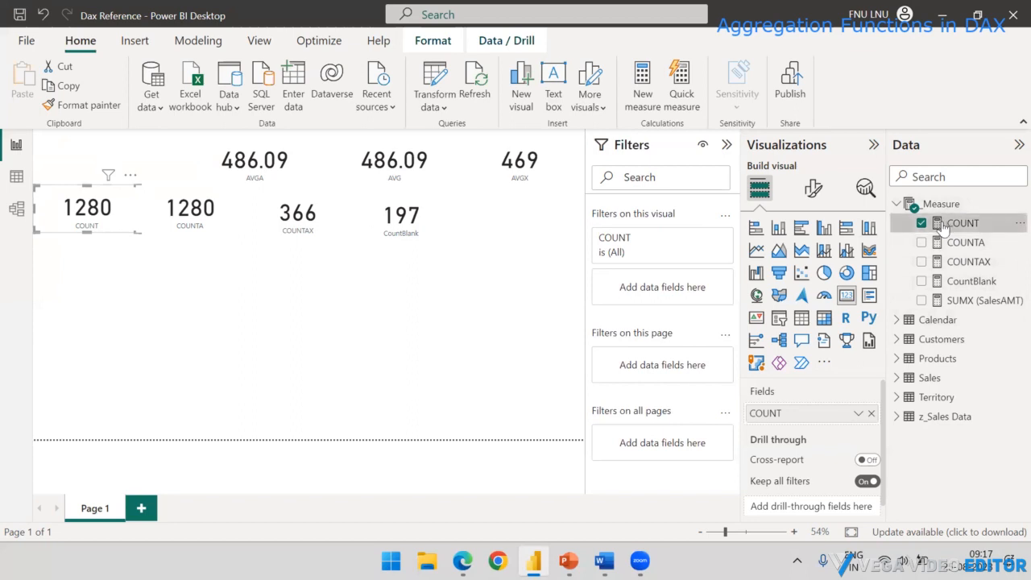
drag(189, 142, 291, 142)
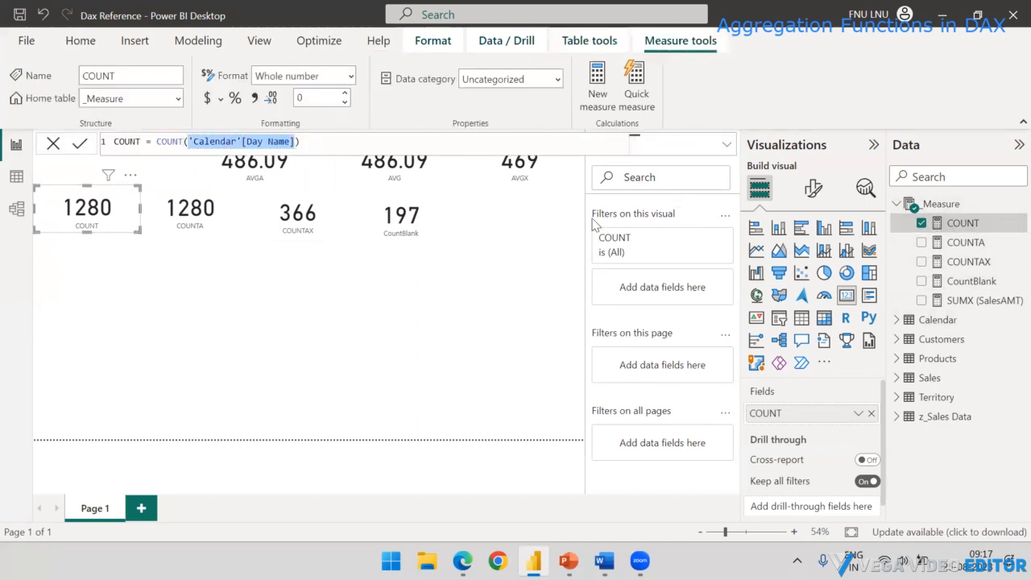
key(BackSpace)
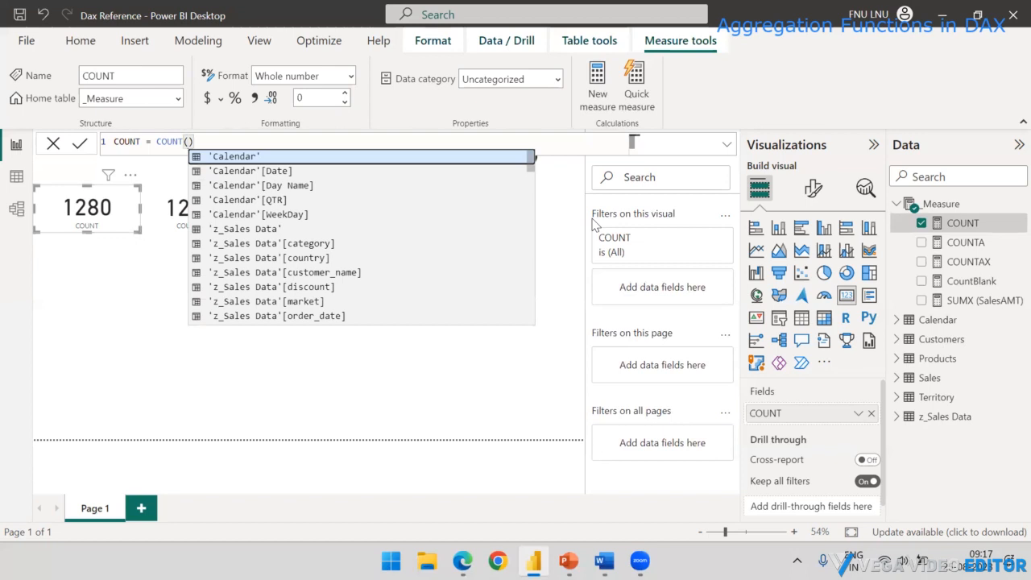
text(End)
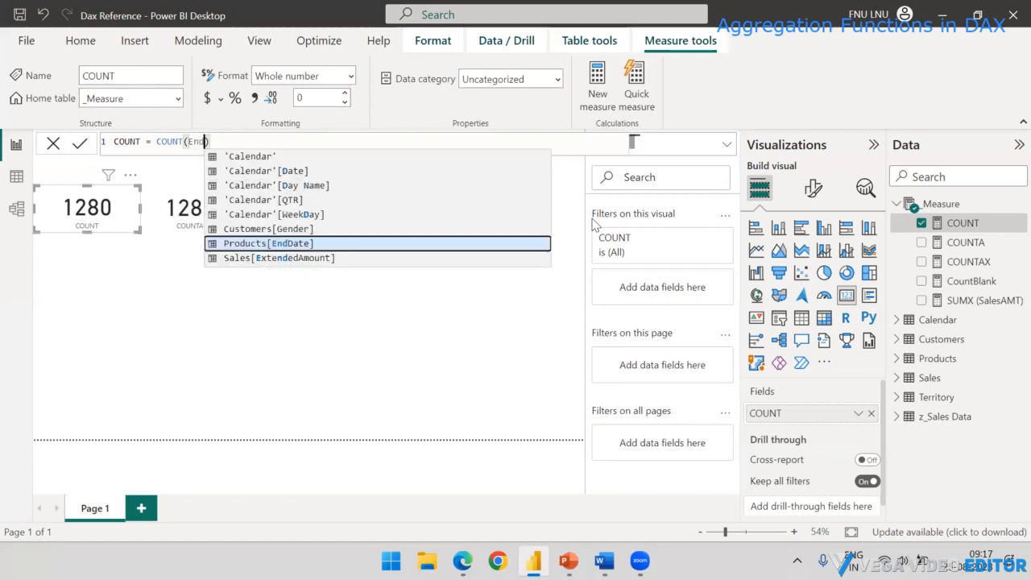
key(Tab)
key(Right)
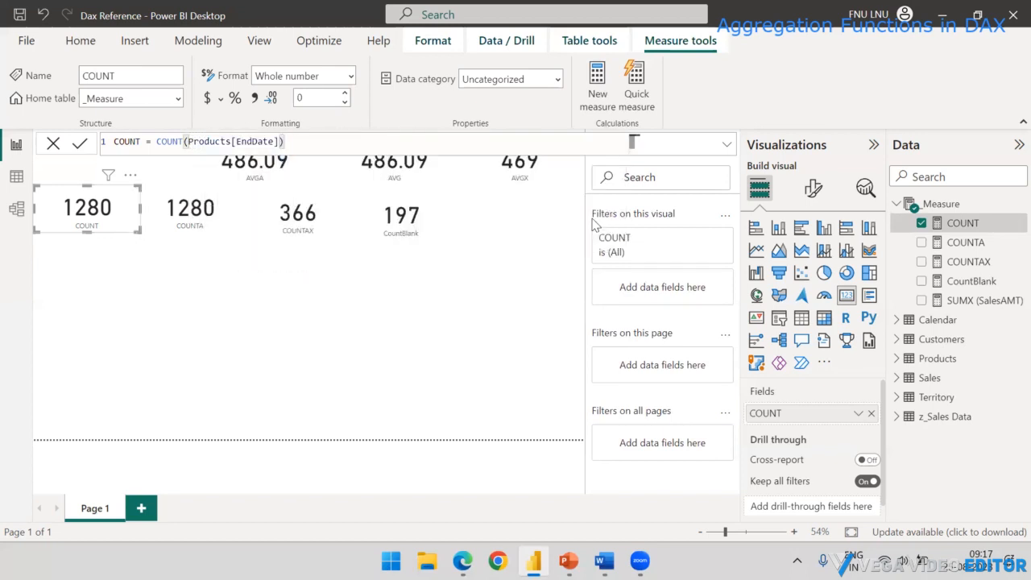
key(Return)
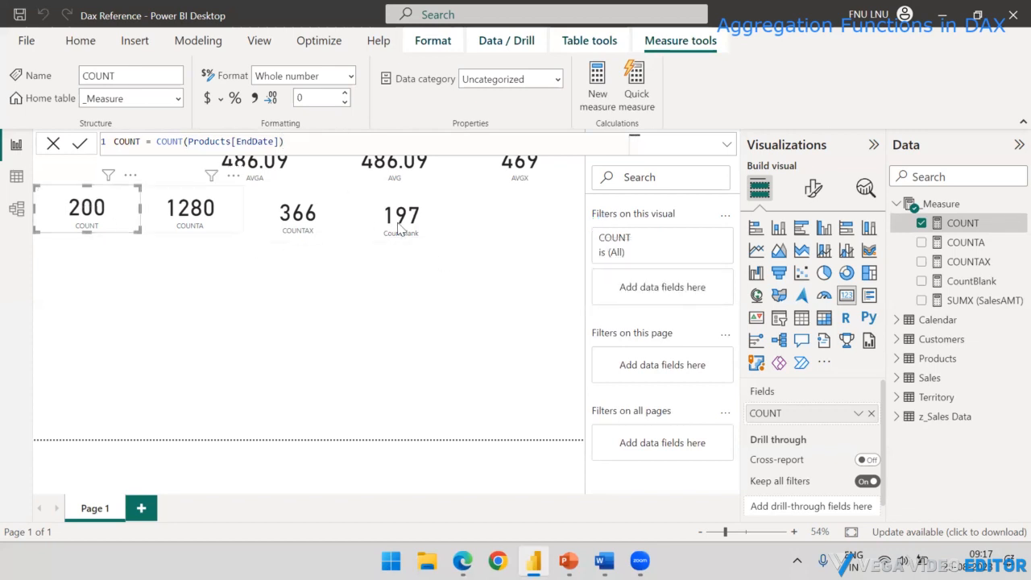
Check the Products table's total row count in the data view and return to the report.
click(16, 179)
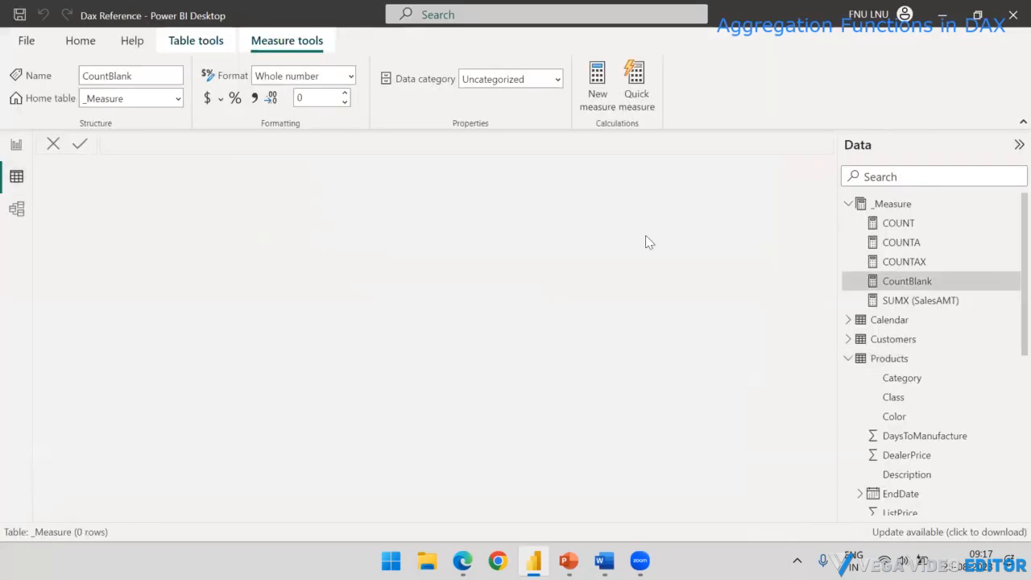
click(887, 359)
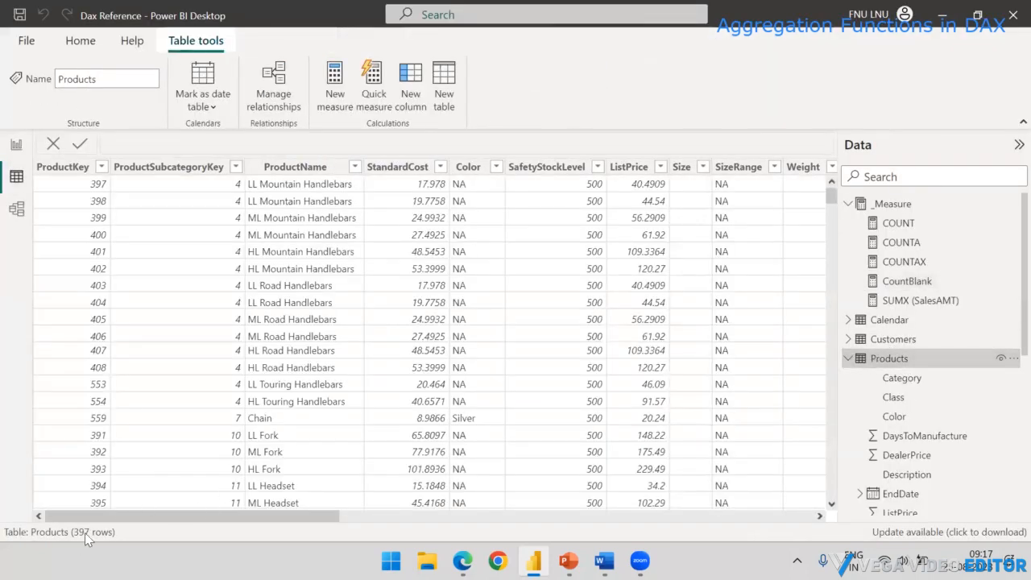
click(16, 144)
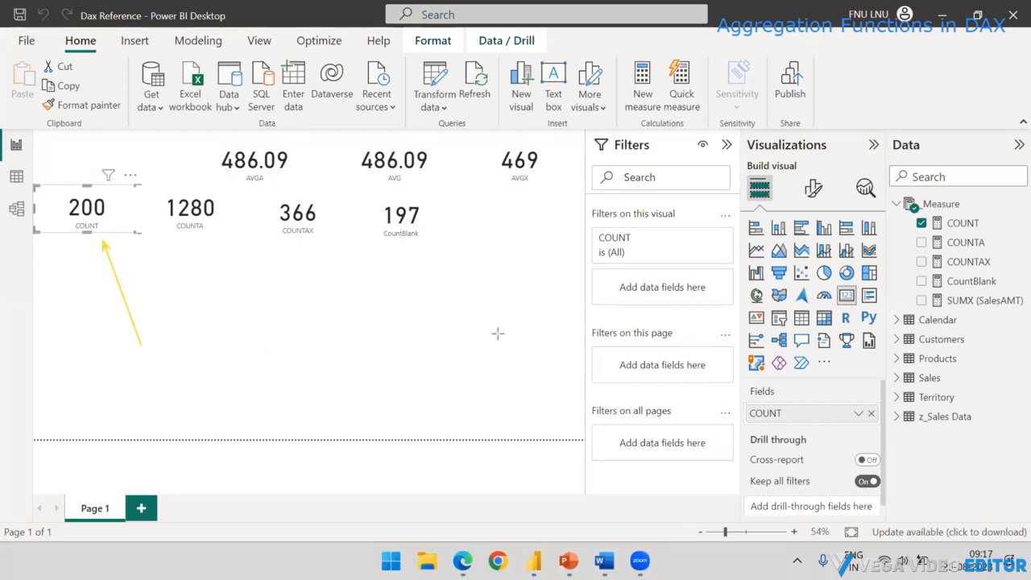
drag(500, 337, 420, 240)
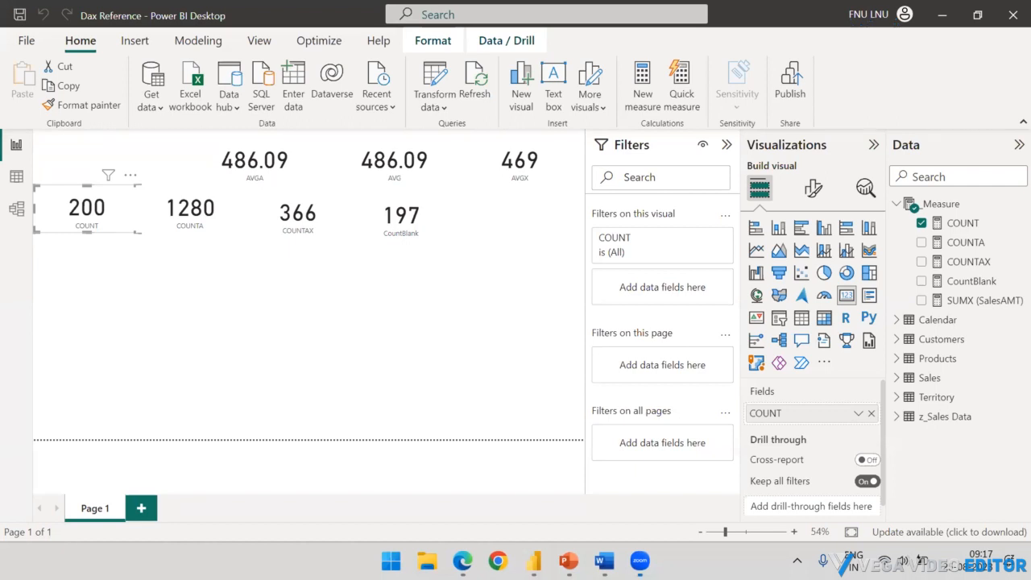
click(286, 274)
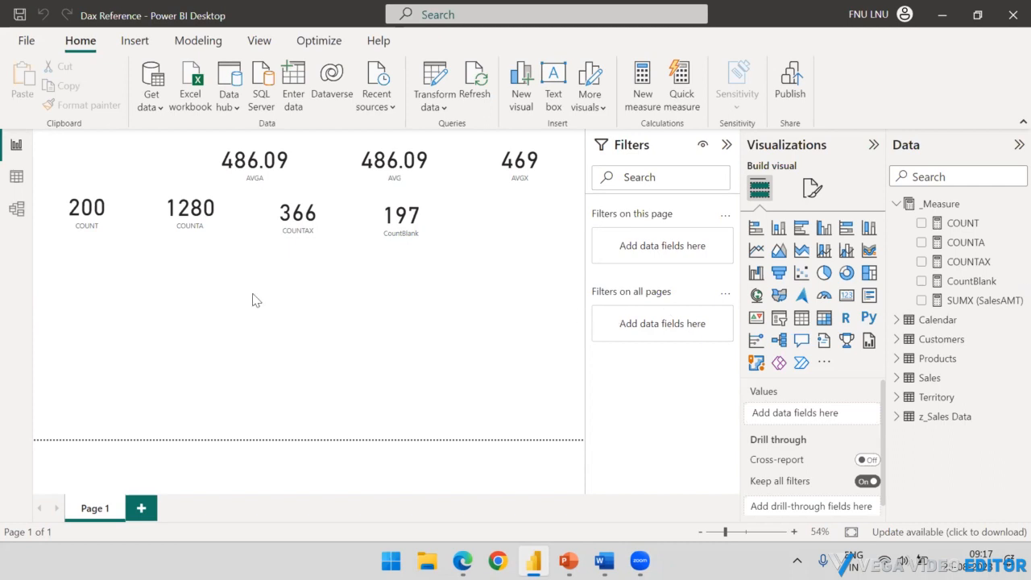
click(896, 206)
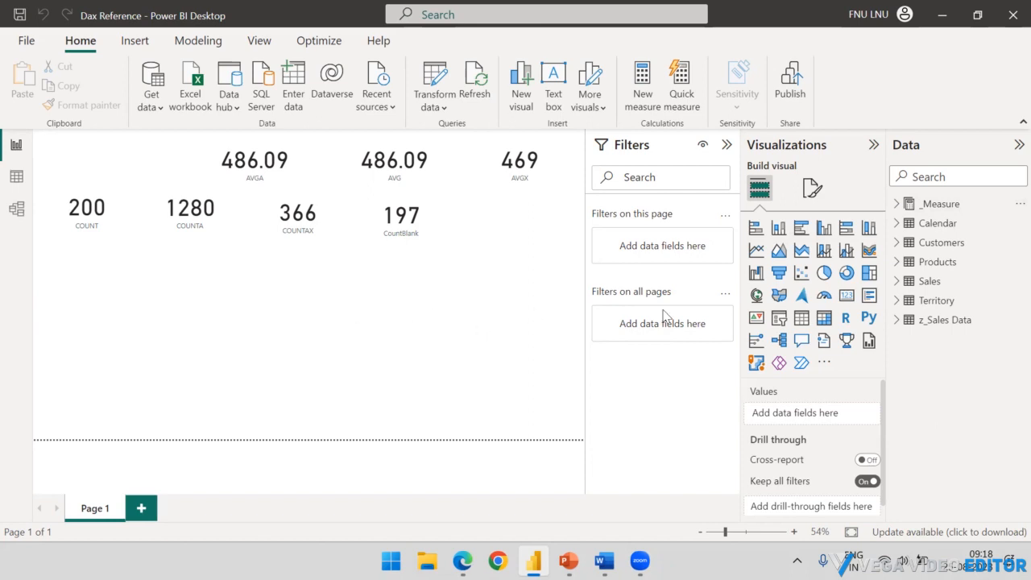
Create a new measure in the _Measure table and name it COUNTROWS.
click(940, 203)
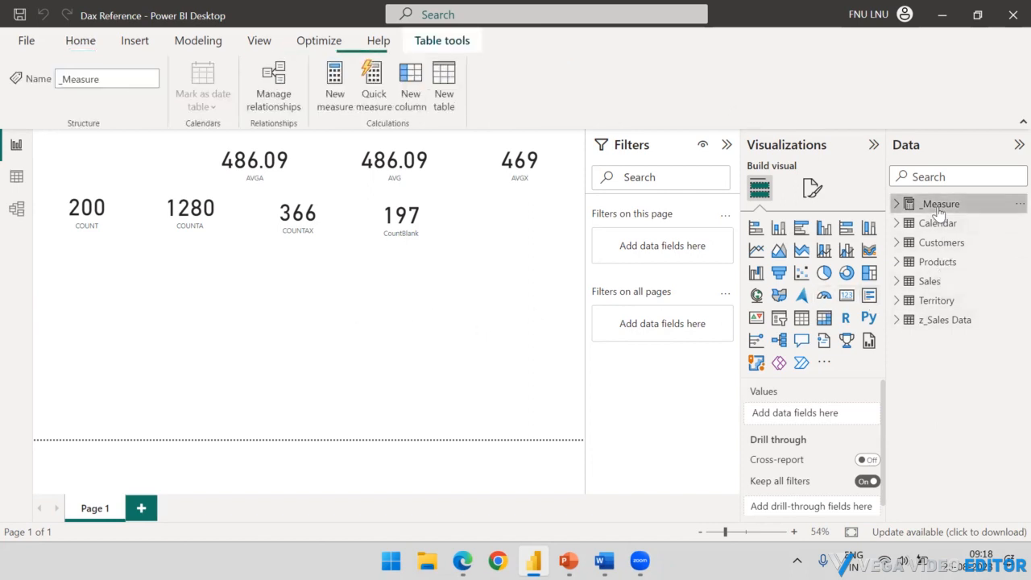
right_click(941, 203)
click(856, 241)
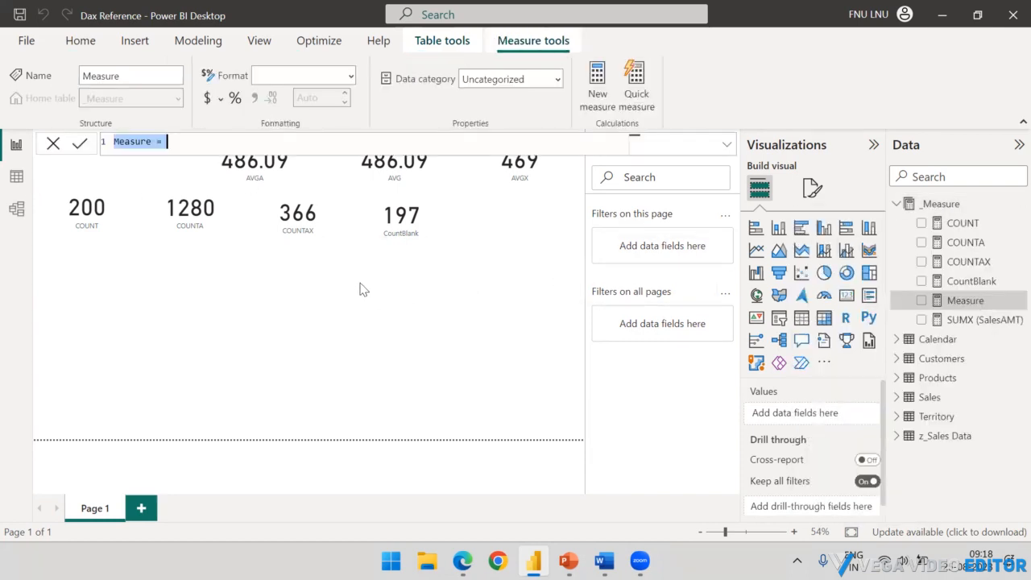
click(166, 141)
drag(166, 141, 112, 149)
text(COUNT)
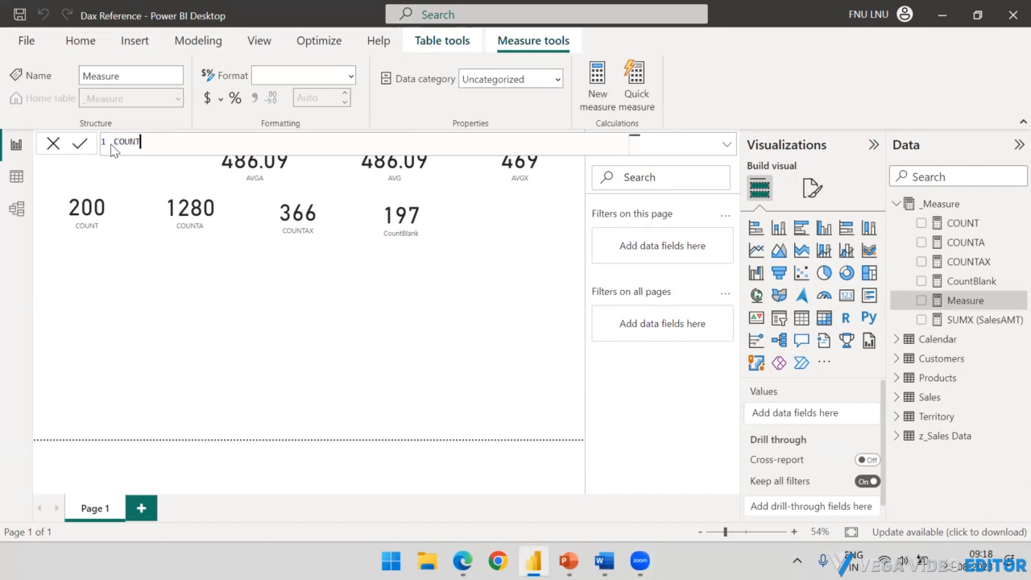
text(ROWS = COU)
Define the measure with the COUNTROWS function over the Products table, close the parenthesis and commit it.
key(Down)
key(Down)
key(Down)
key(Down)
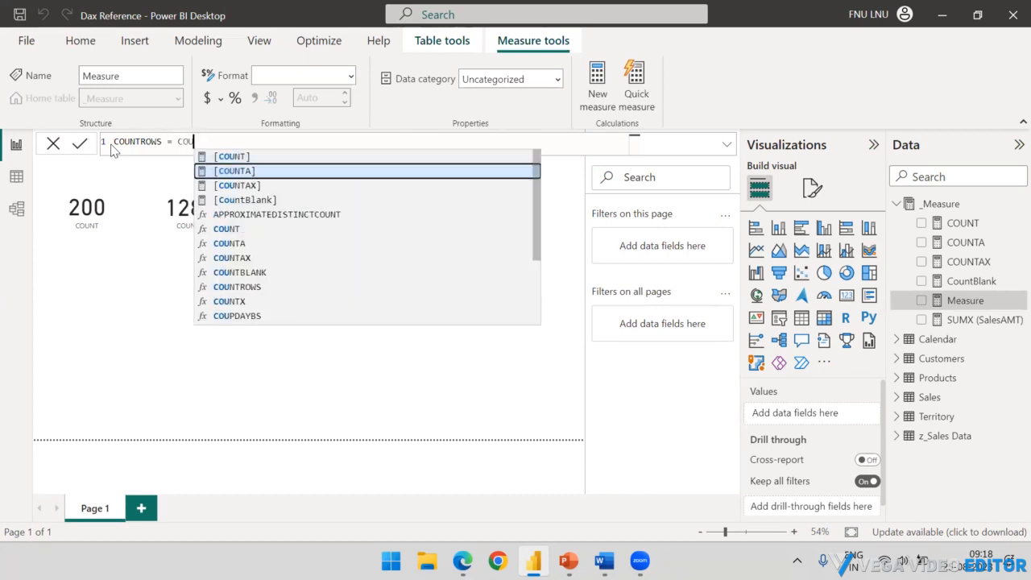
key(Down)
key(Down)
key(Down)
key(Down)
key(Down)
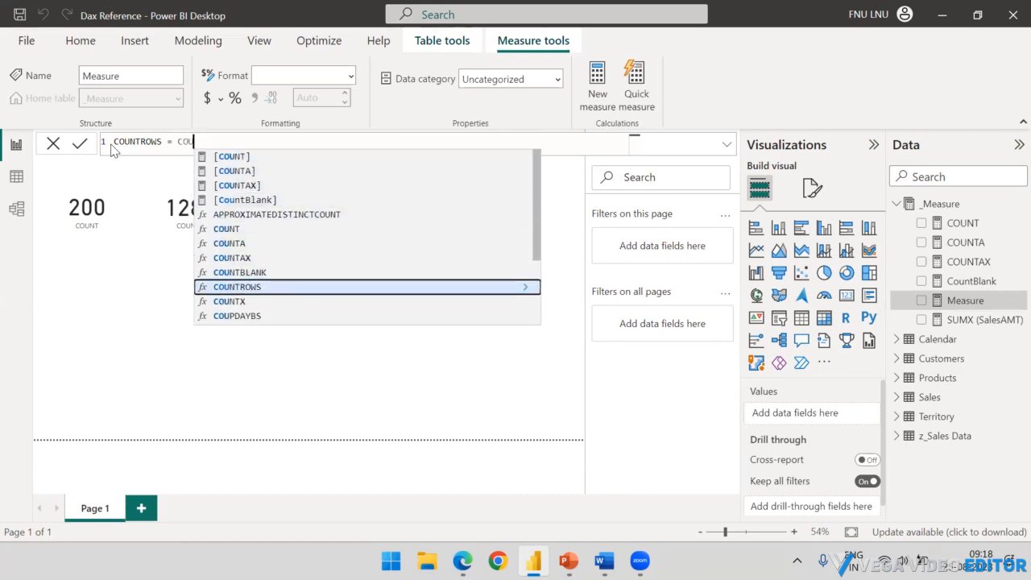
key(Tab)
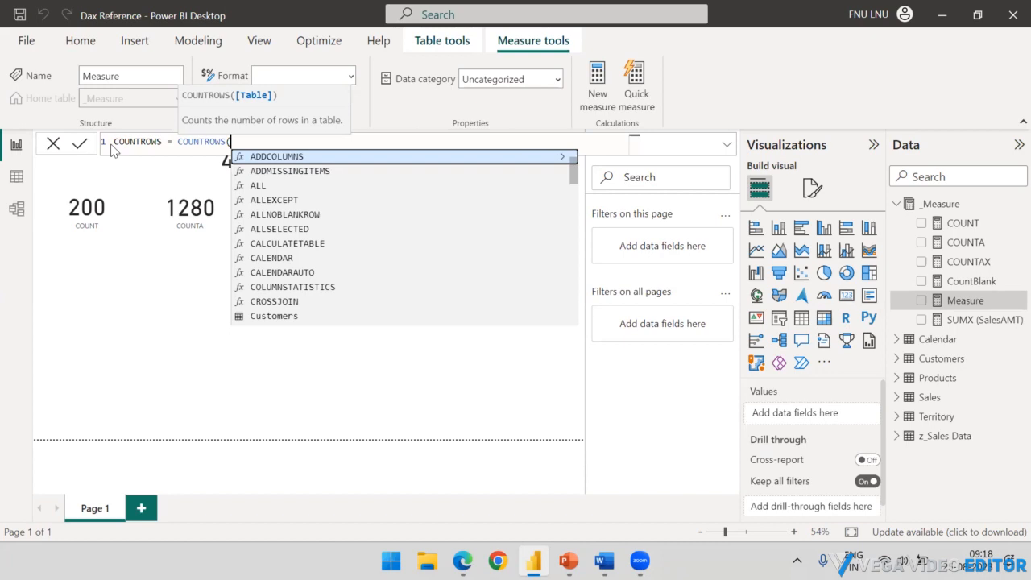
text(Pro)
key(Tab)
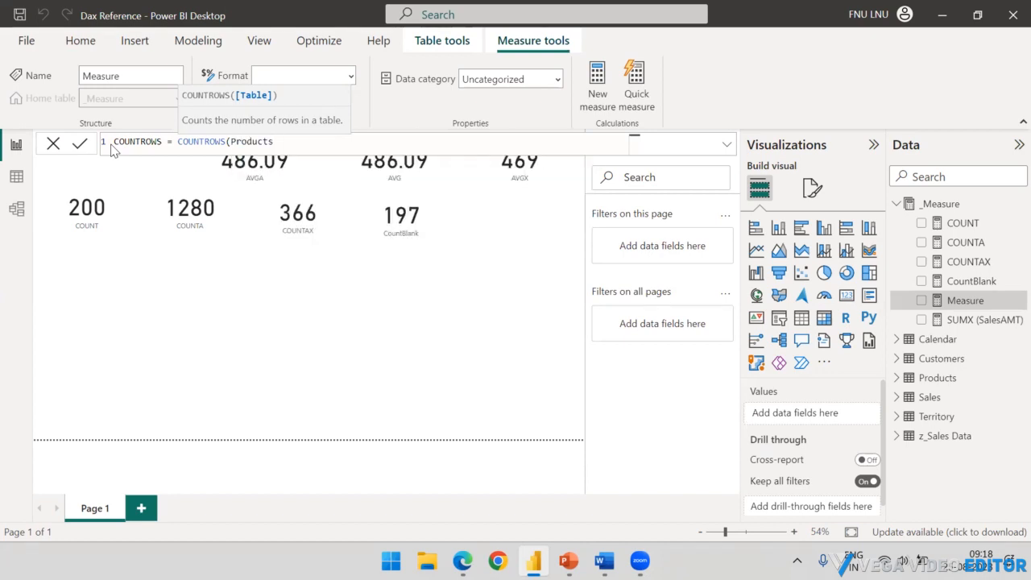
text())
key(Return)
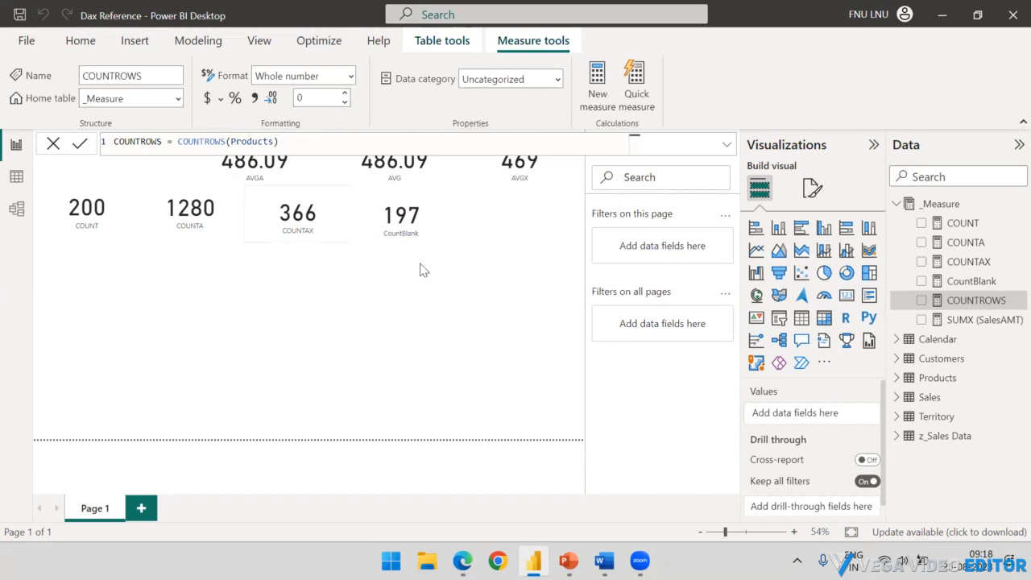
Add a card visual beside the CountBlank card and show the COUNTROWS measure on it.
click(467, 285)
click(846, 295)
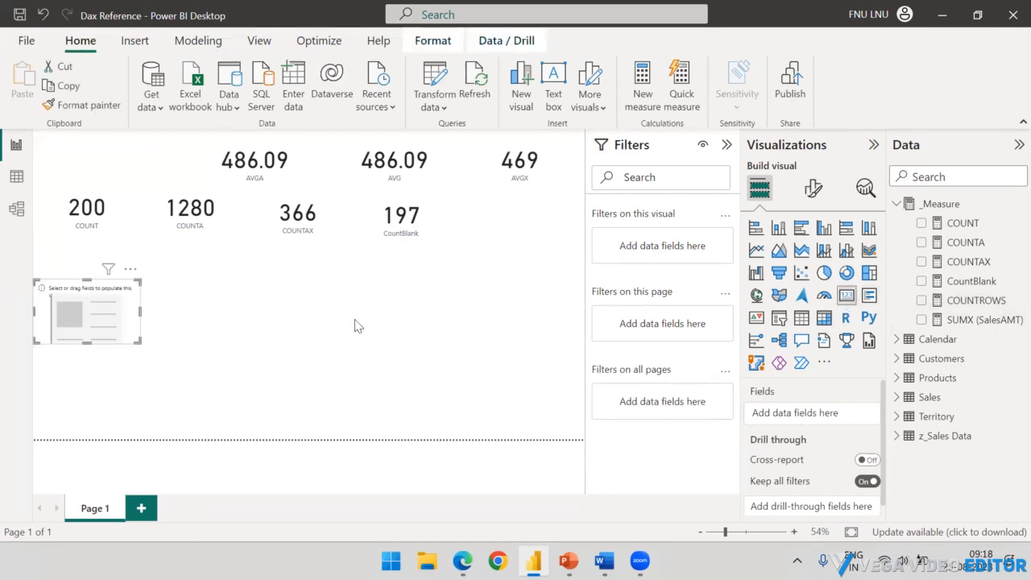
drag(102, 291, 522, 199)
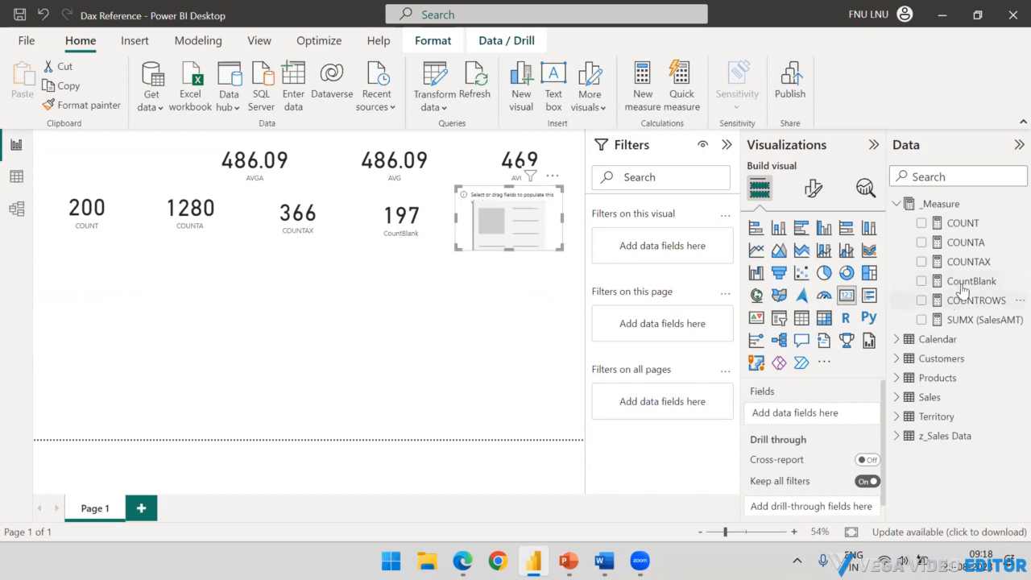
drag(959, 307, 497, 242)
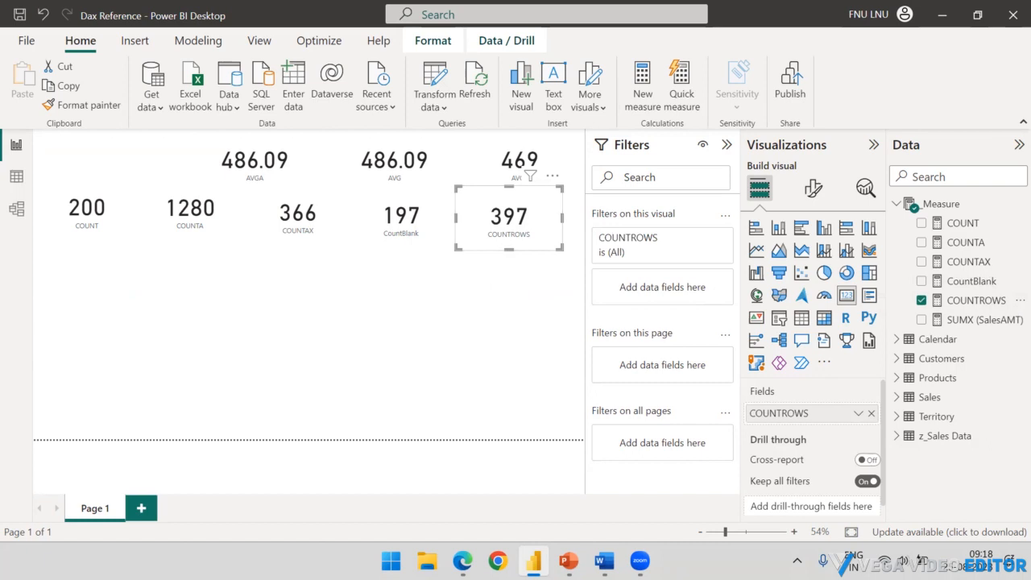
key(alt+Tab)
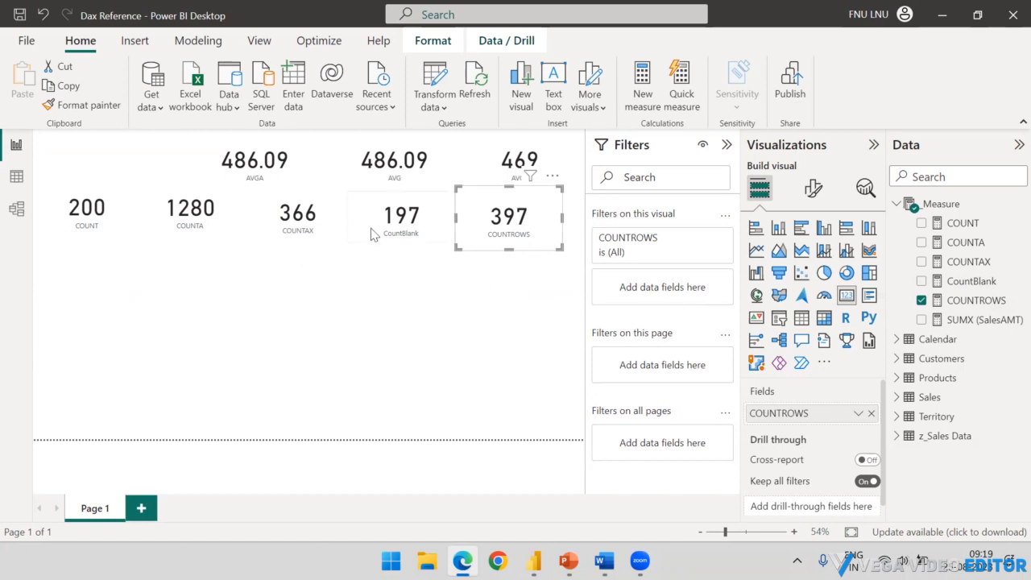
click(123, 218)
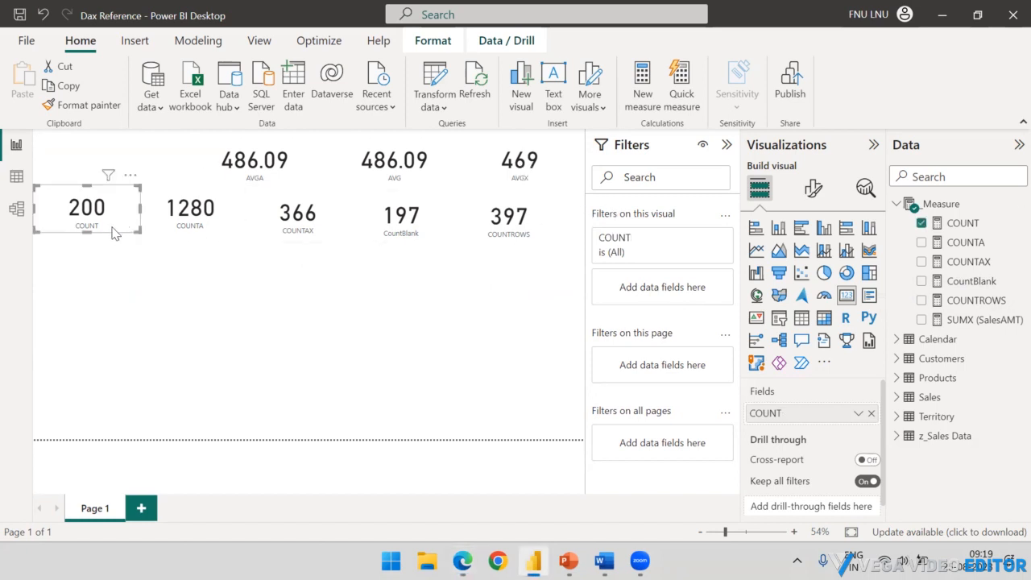
click(231, 228)
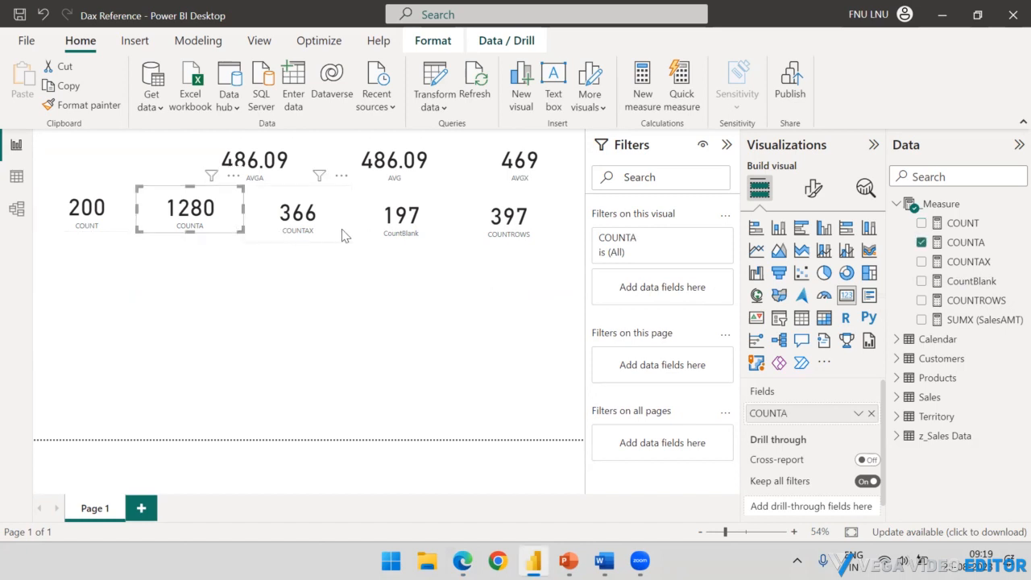
Duplicate the COUNT card and place the copy directly below the original.
click(113, 228)
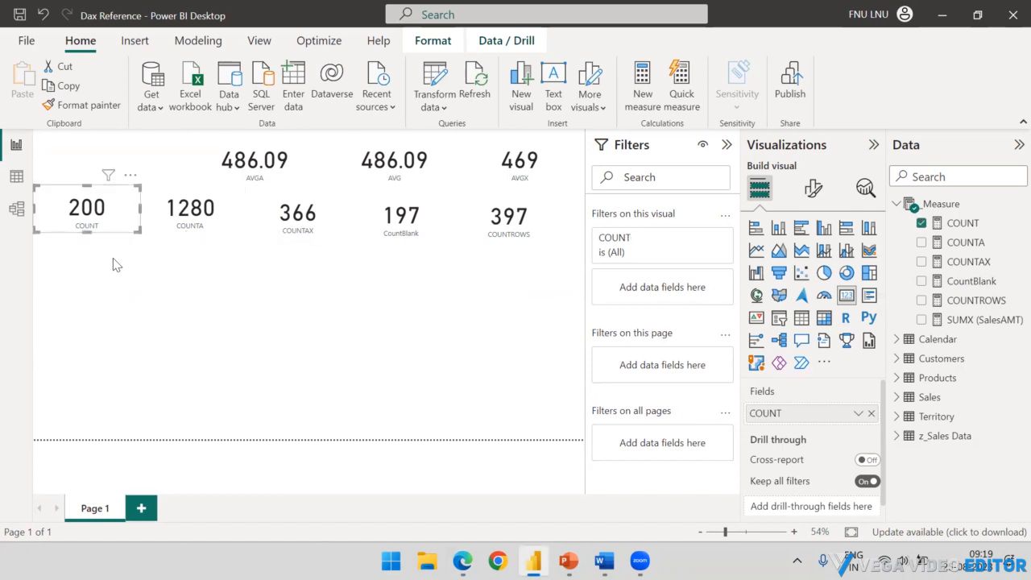
key(ctrl+c)
click(121, 278)
key(ctrl+v)
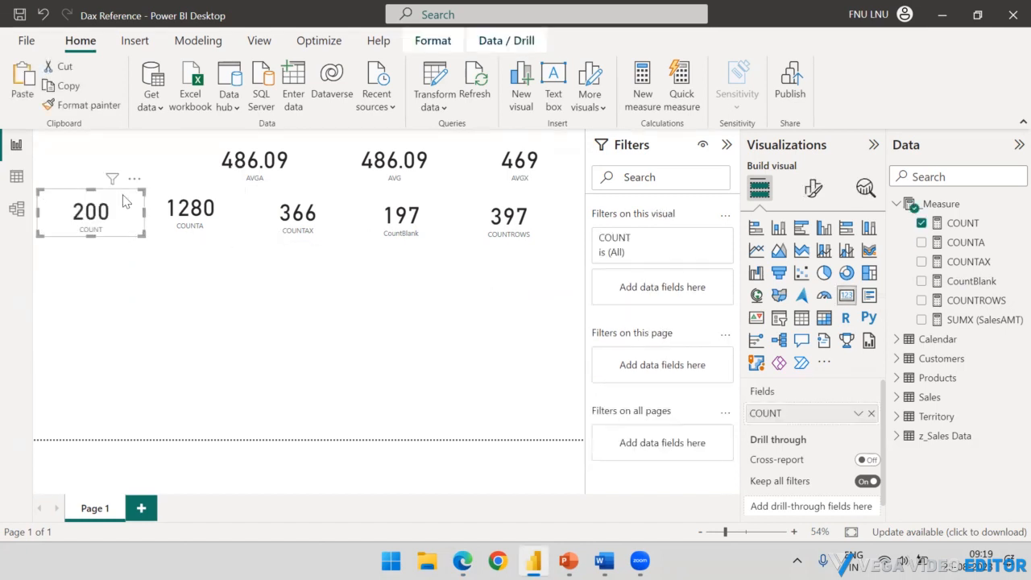
drag(125, 207, 133, 275)
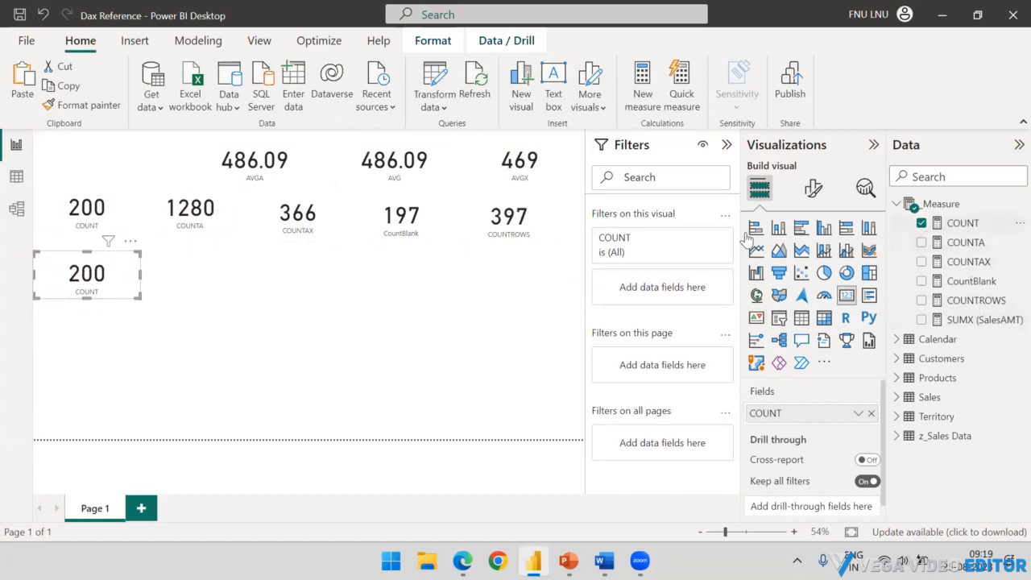
Copy the COUNT measure's full formula into a new measure in the _Measure table.
click(971, 228)
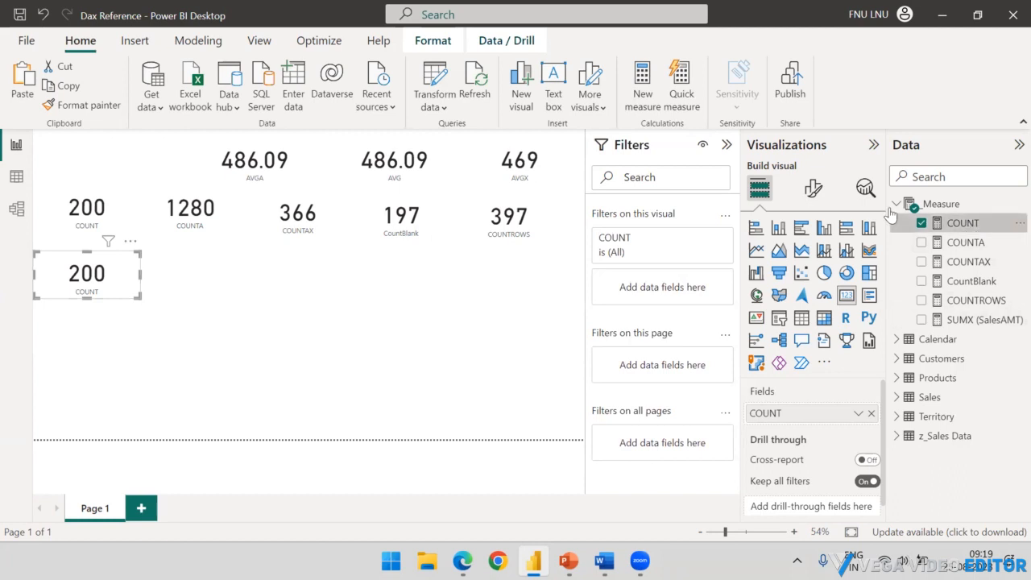
drag(291, 142, 115, 141)
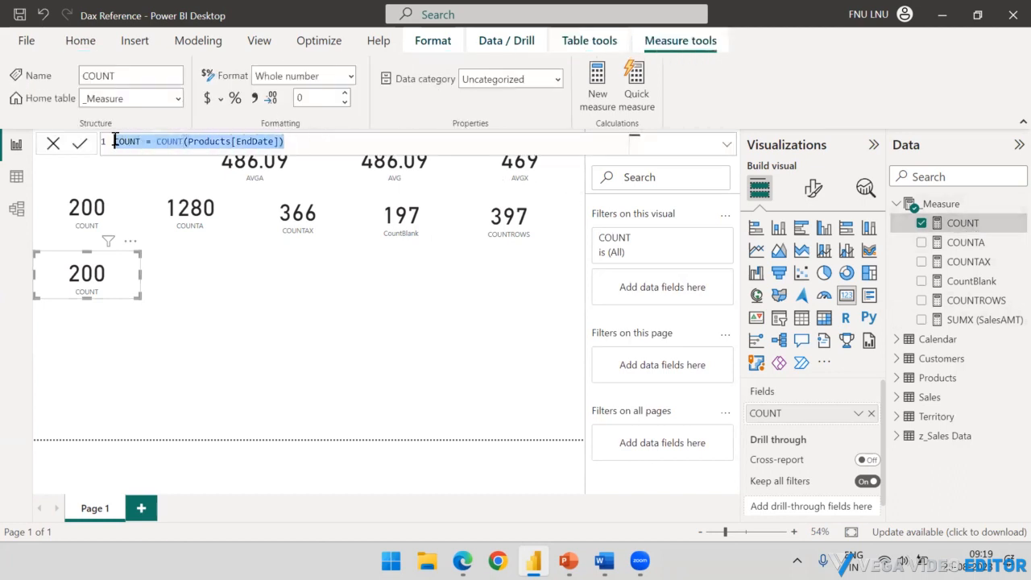
key(Escape)
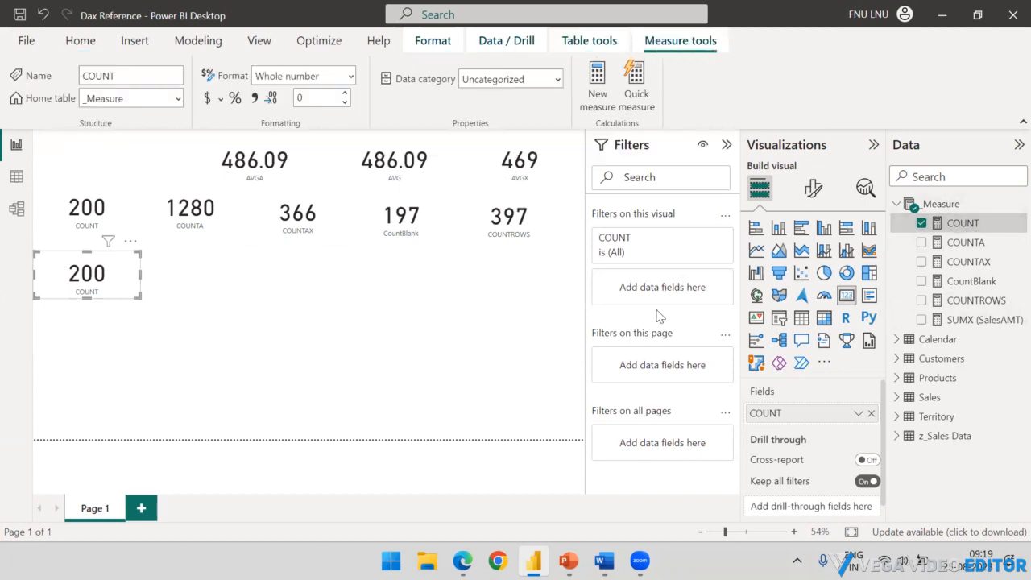
click(271, 290)
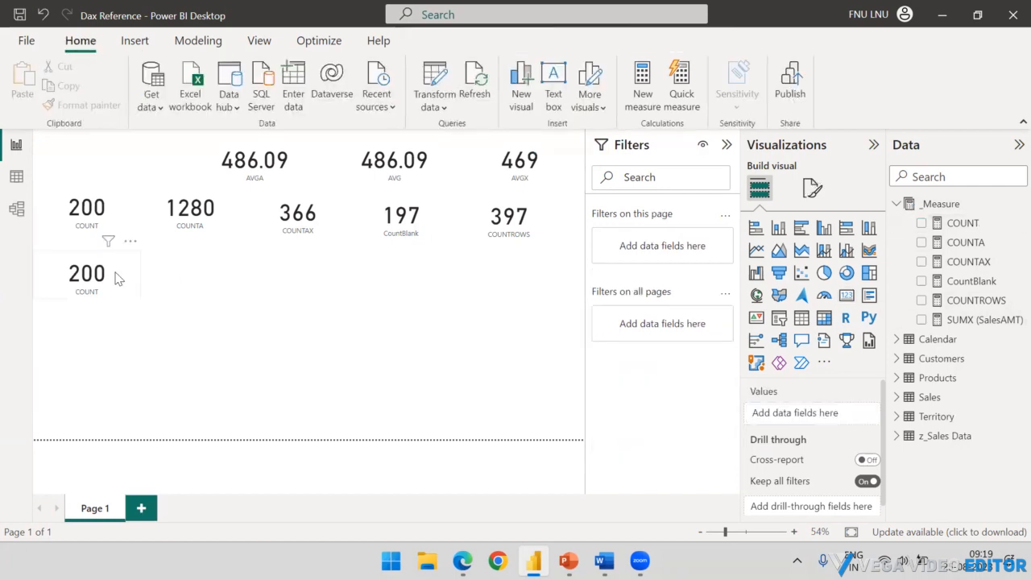
click(118, 280)
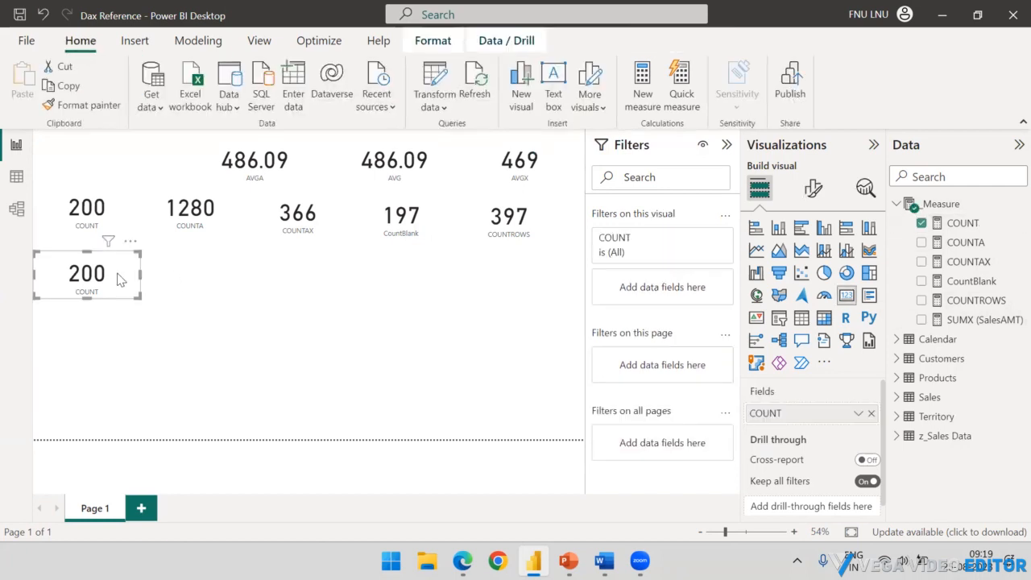
click(959, 205)
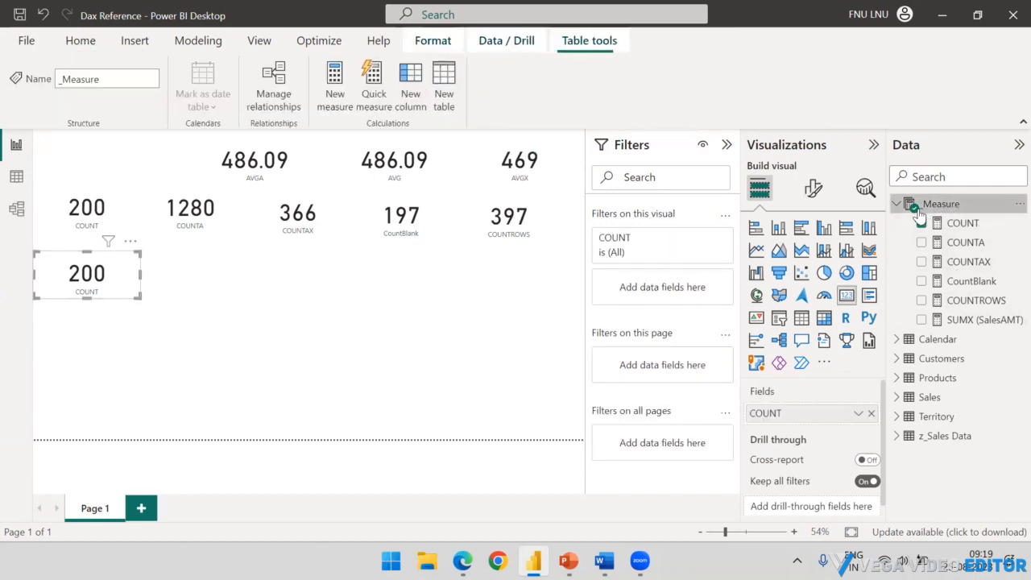
right_click(961, 208)
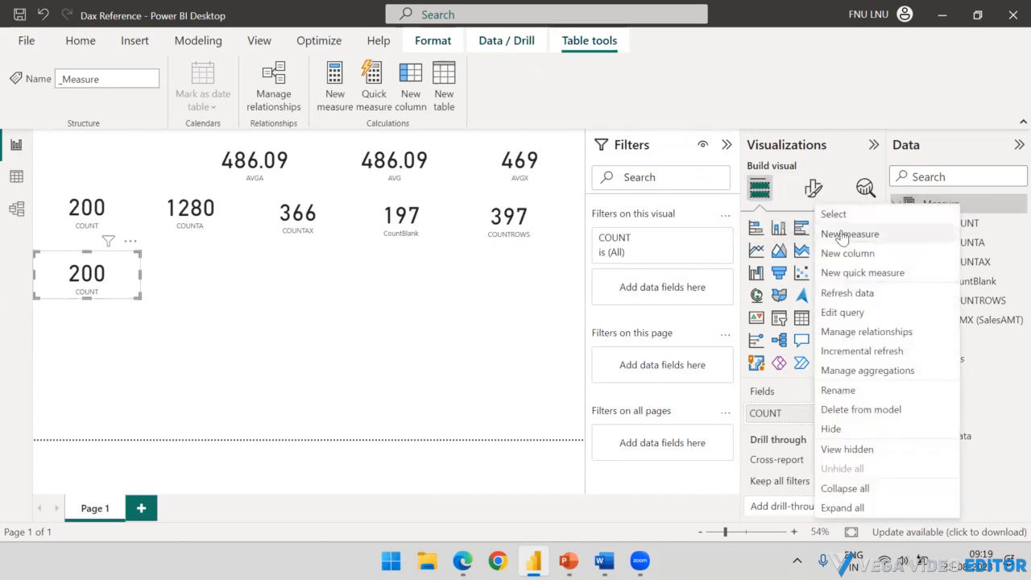
click(842, 235)
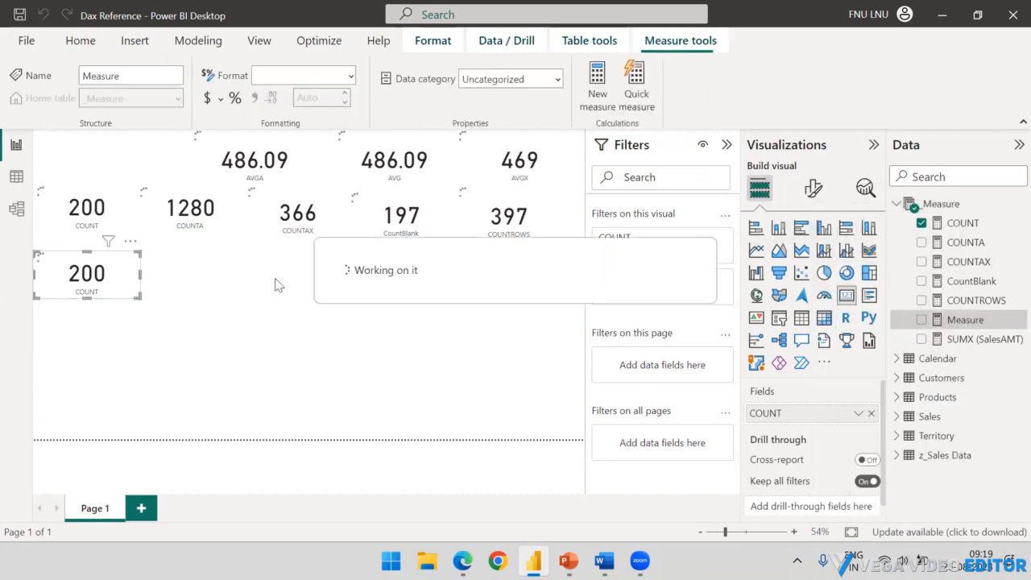
key(ctrl+v)
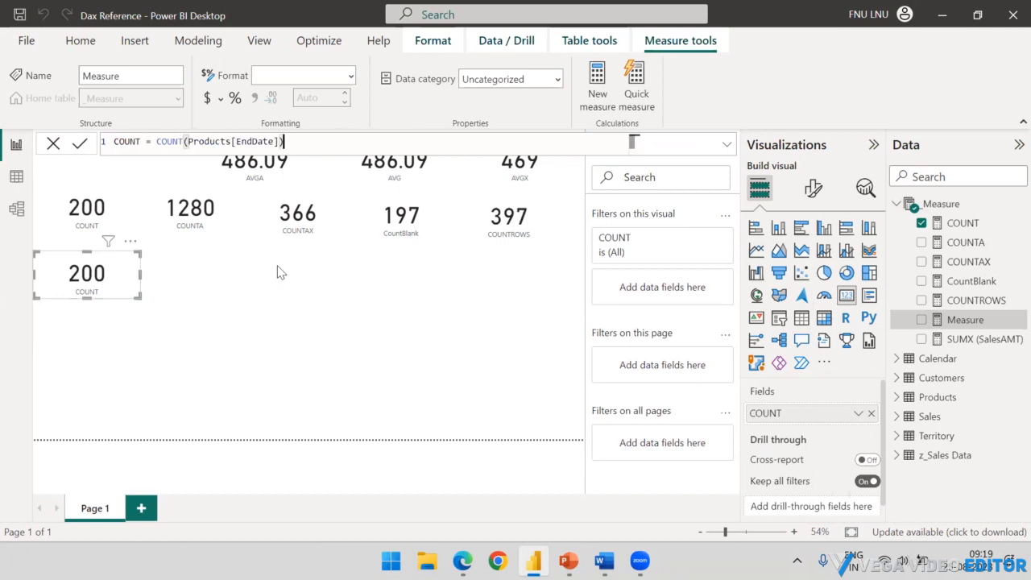
Change the new measure's function to COUNTX and insert Products as its table argument before Products[EndDate].
click(184, 141)
text(X)
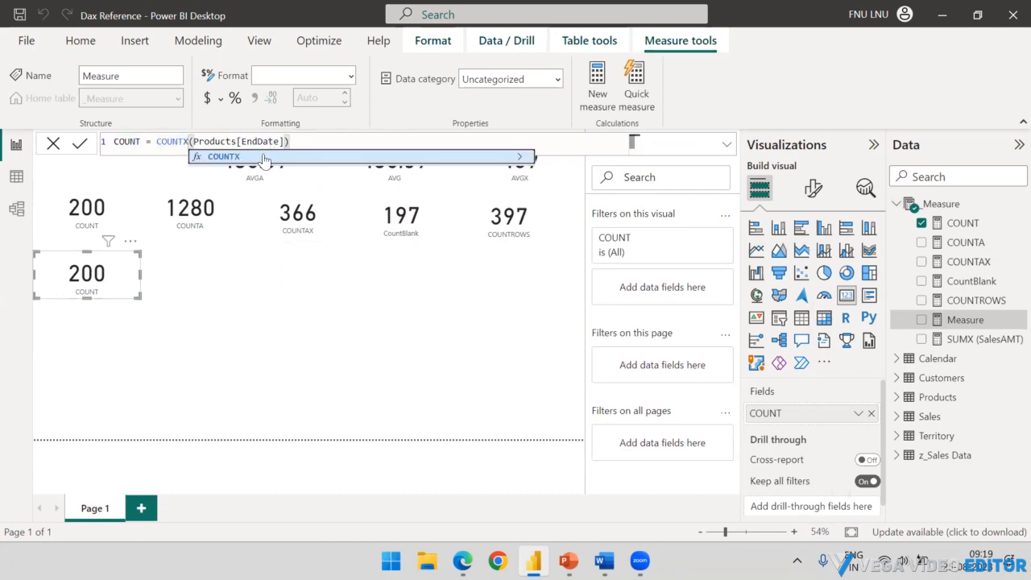
click(264, 157)
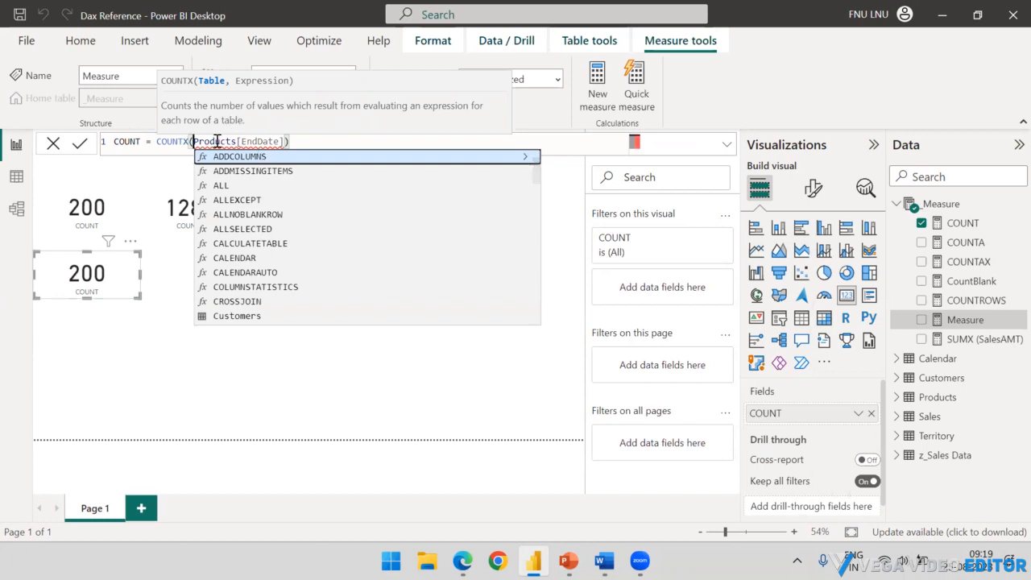
text(Pr)
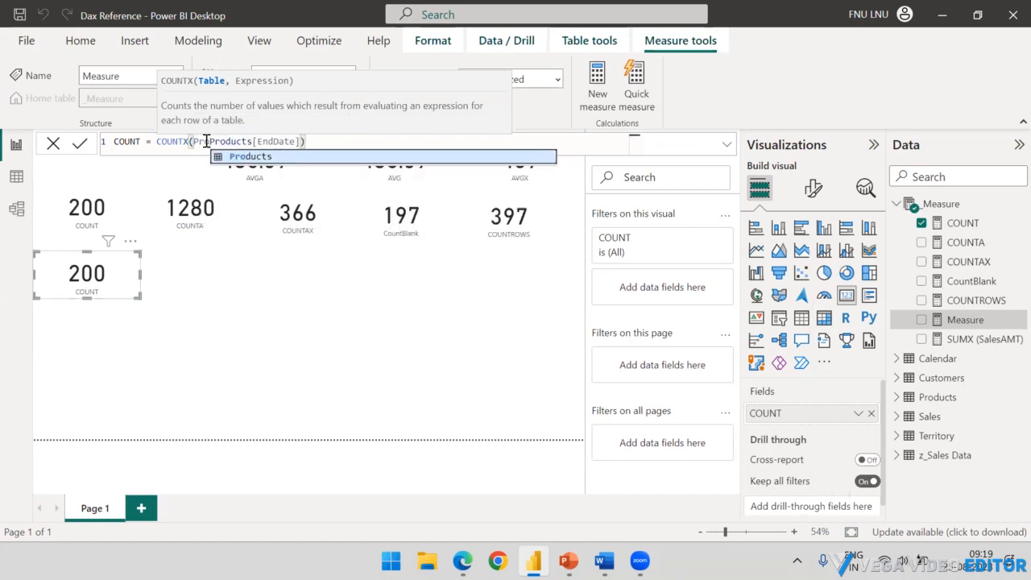
key(Tab)
text(,)
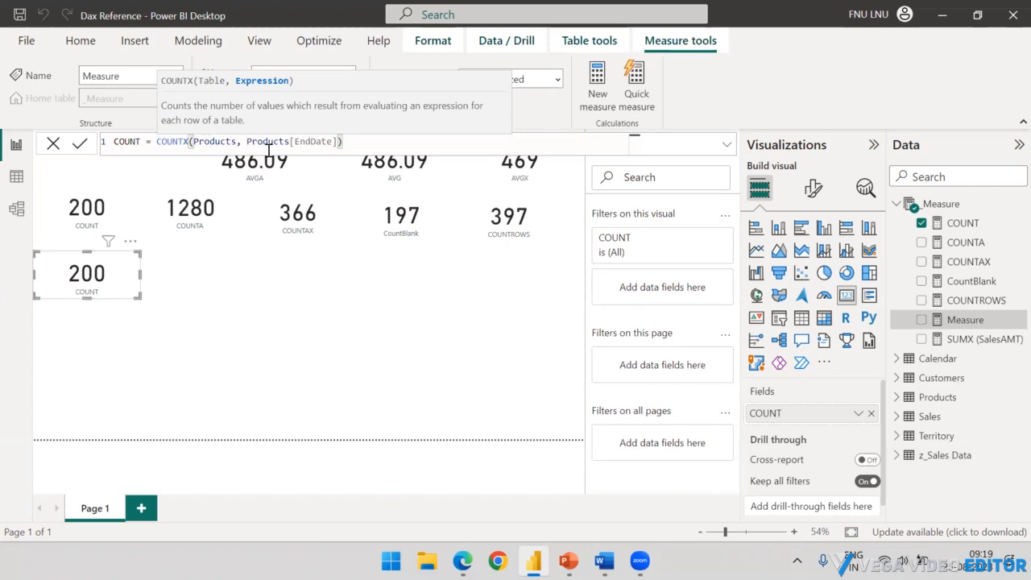
Wrap the COUNTX expression in an IF testing Products[Category] = "Bikes", with Products[EndDate] as the result if true.
text(IF)
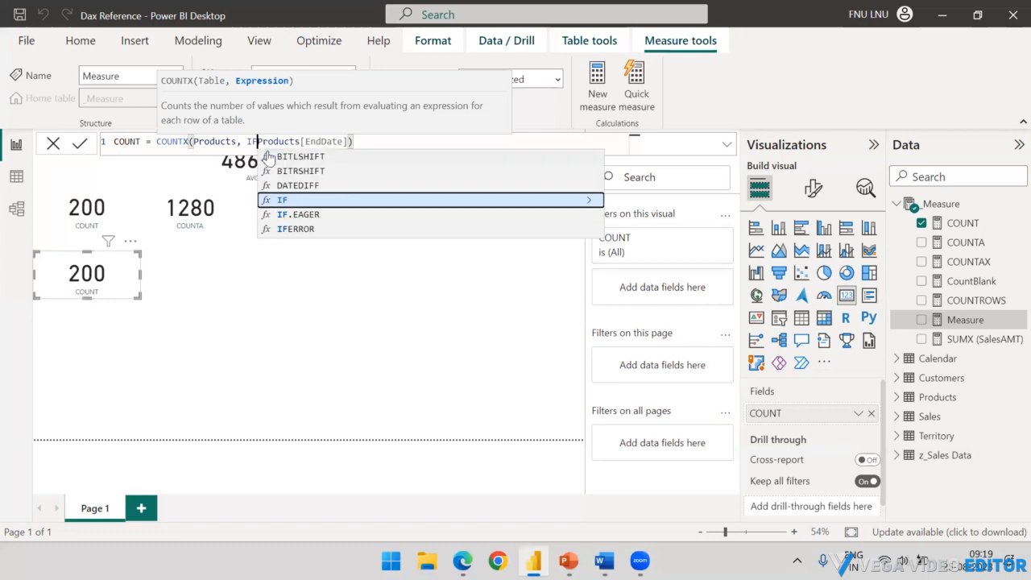
text(()
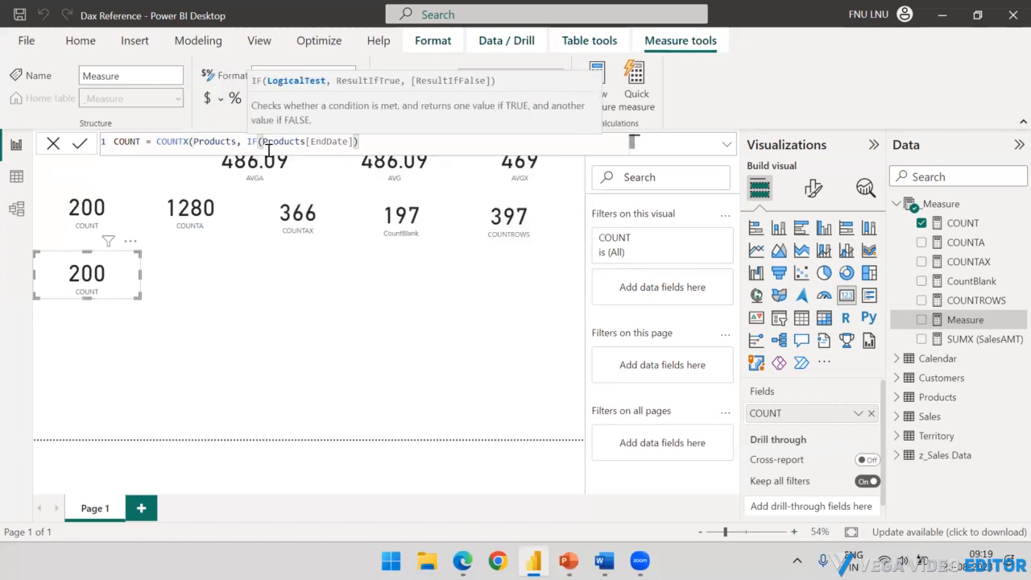
text(Pro)
key(Down)
key(Down)
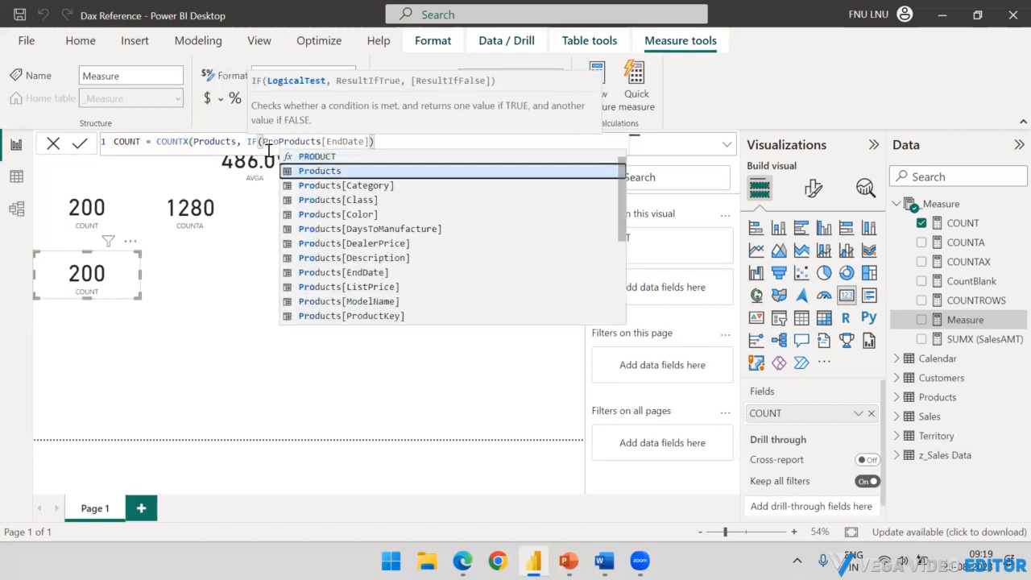
key(Tab)
text(= ")
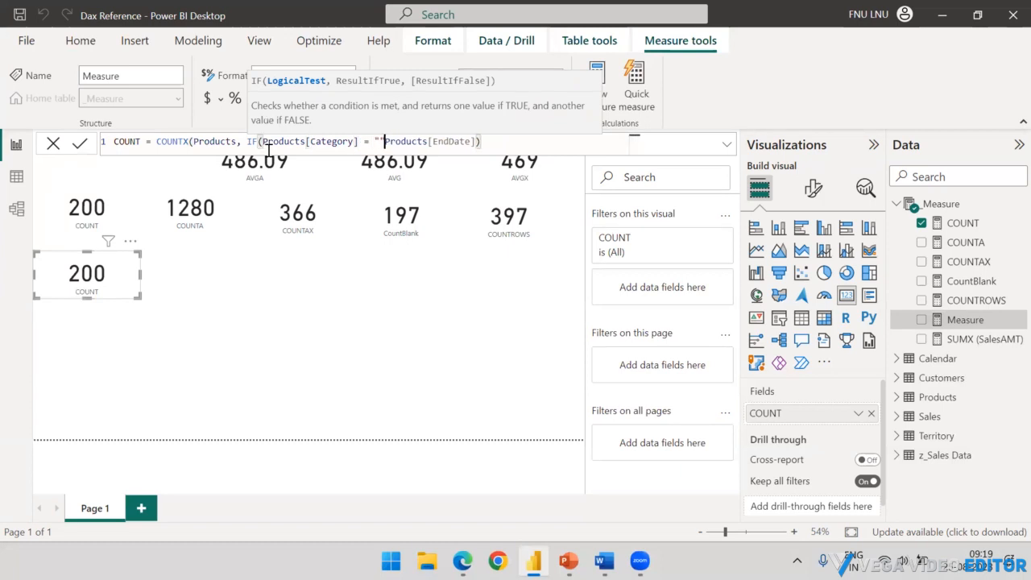
text(Bikes")
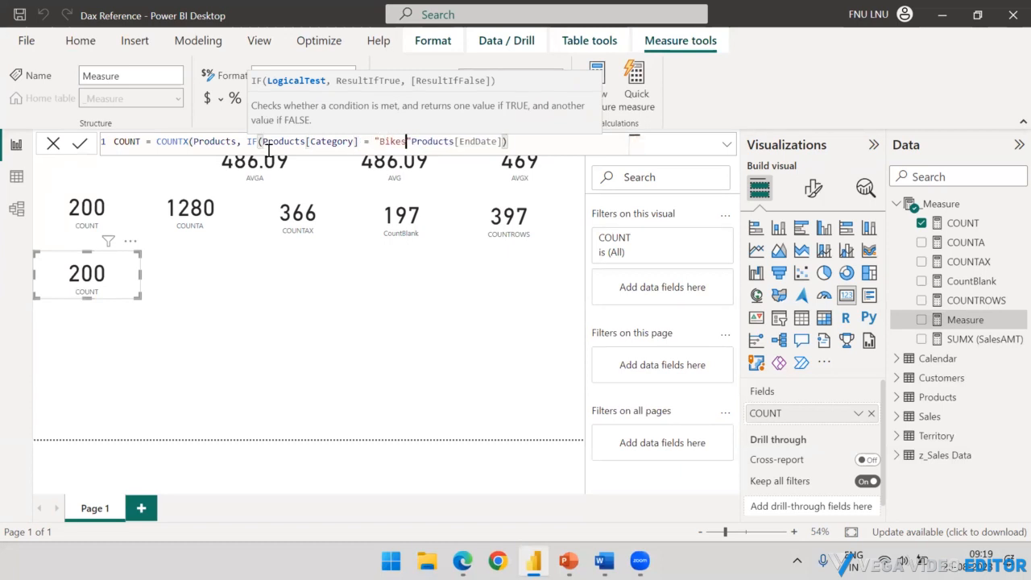
text(,)
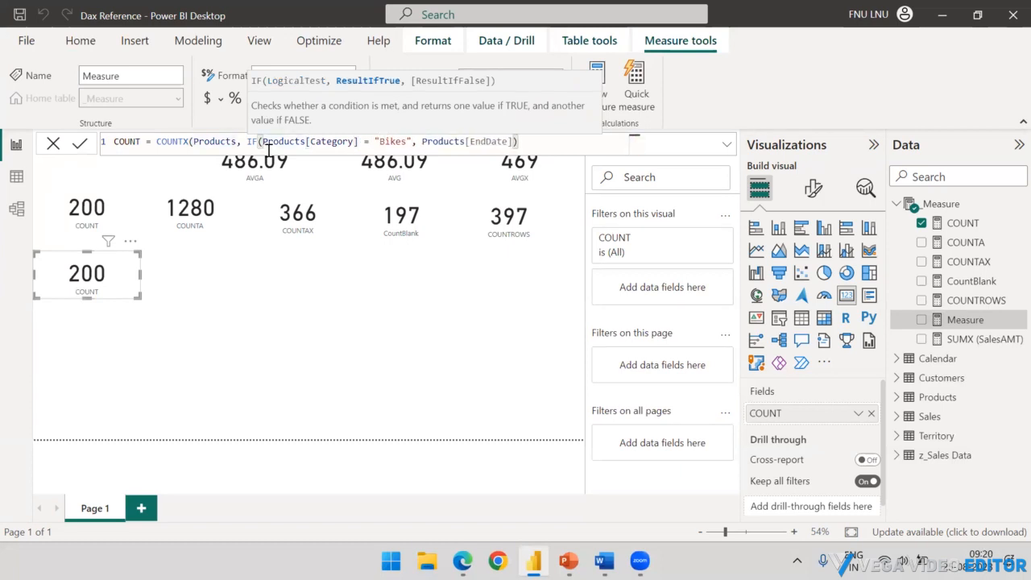
Add Blank() as the IF's result if false after Products[EndDate] and try to commit the formula.
key(Right)
key(Right)
key(Right)
key(Right)
key(Right)
key(Right)
key(Right)
key(Right)
key(Right)
key(Right)
key(Right)
key(Right)
key(Right)
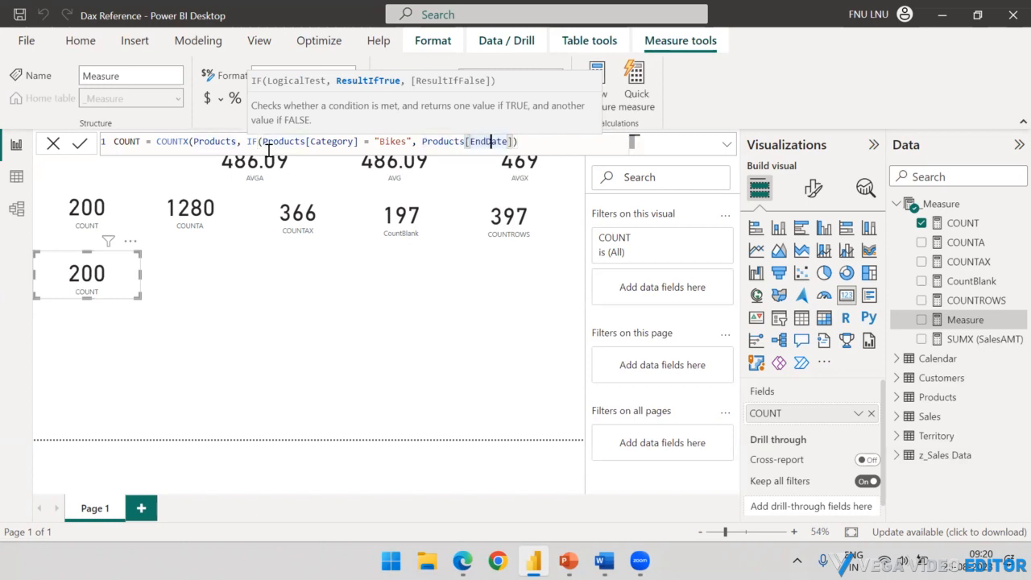
key(Right)
key(Right)
key(Right)
key(Right)
text(, )
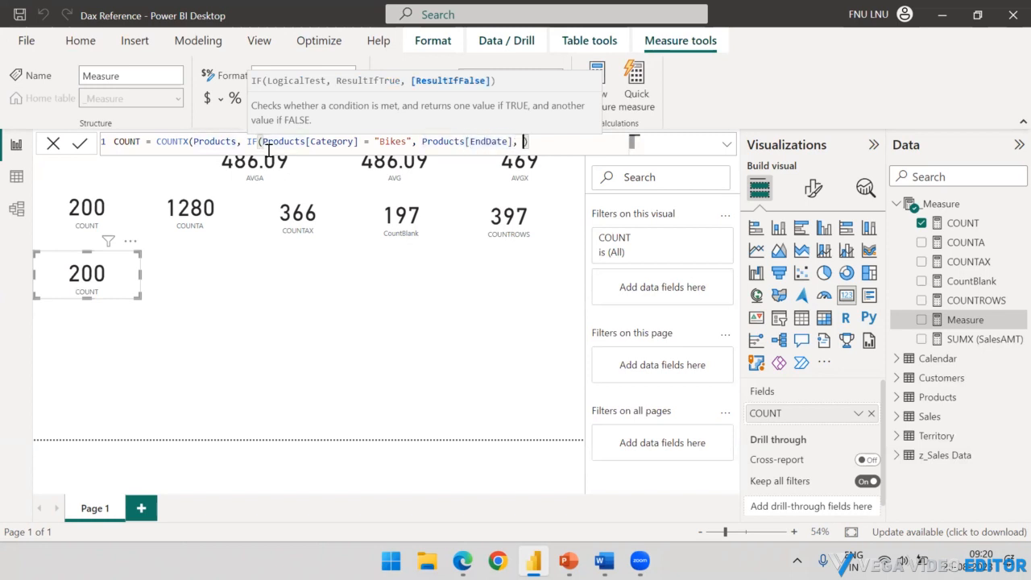
text(Blank)
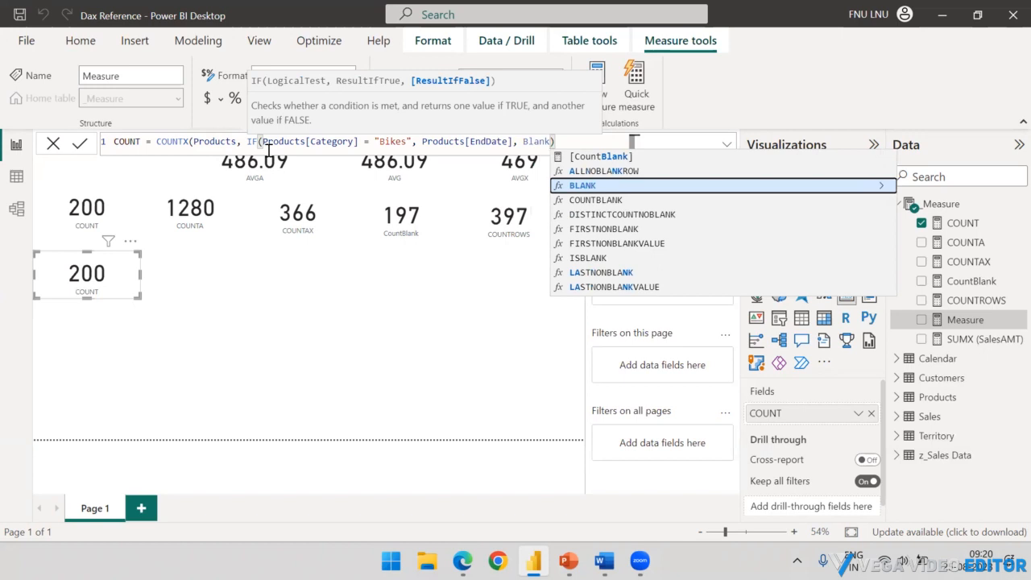
text(())
key(Right)
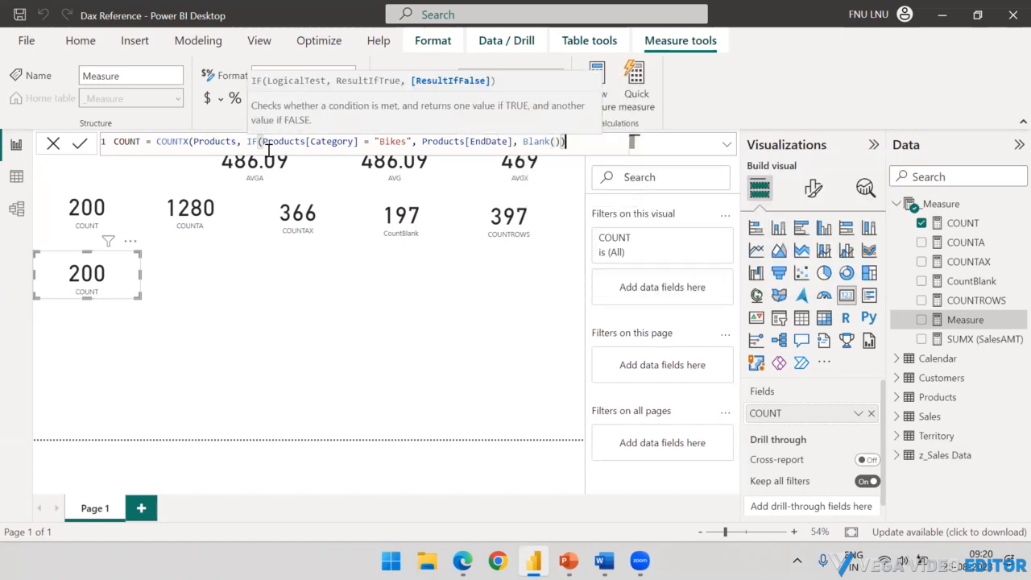
key(Return)
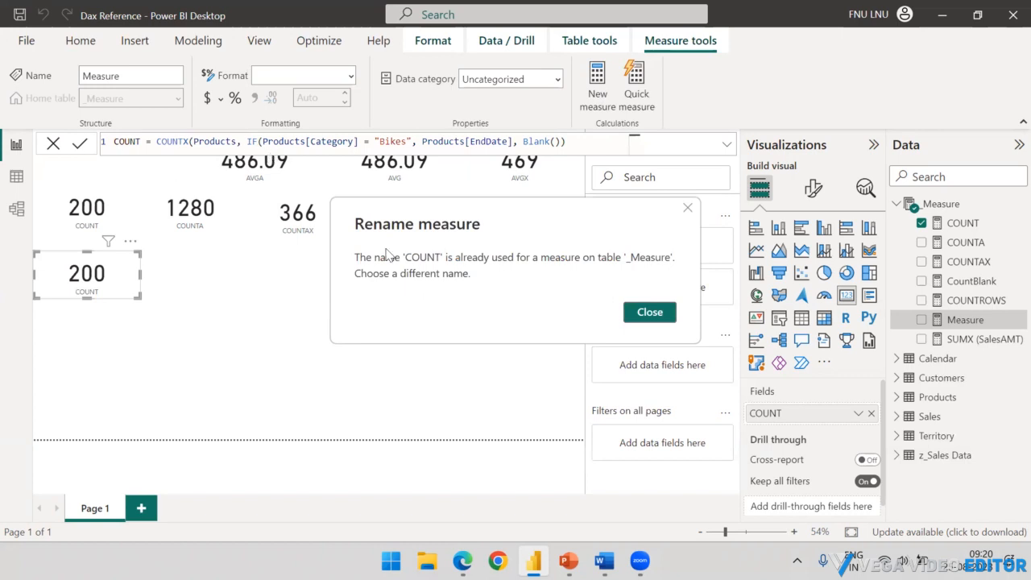
Dismiss the rename dialog, name the measure COUNTX, add the missing closing parenthesis and commit the formula.
click(644, 312)
click(142, 142)
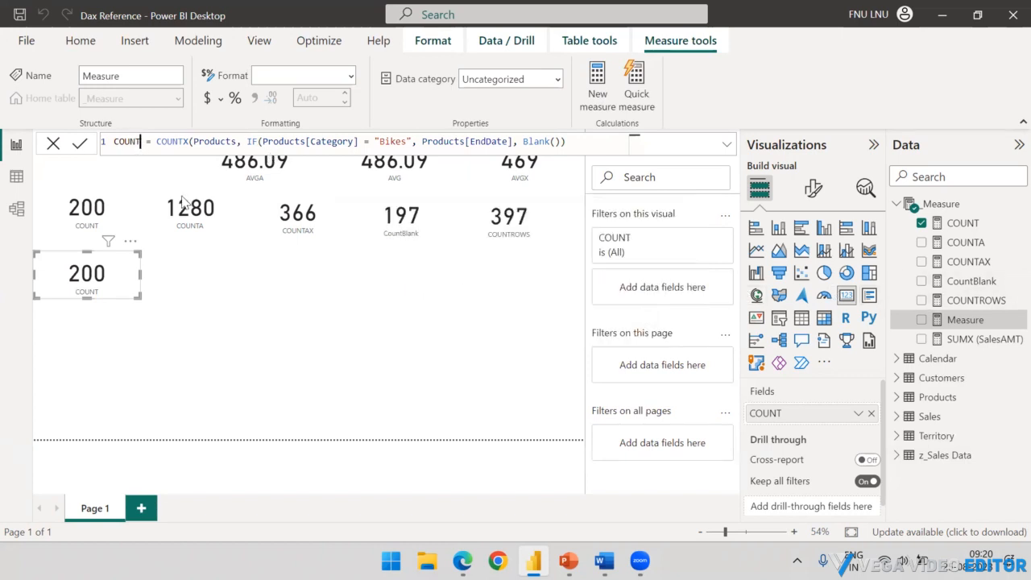
text(X)
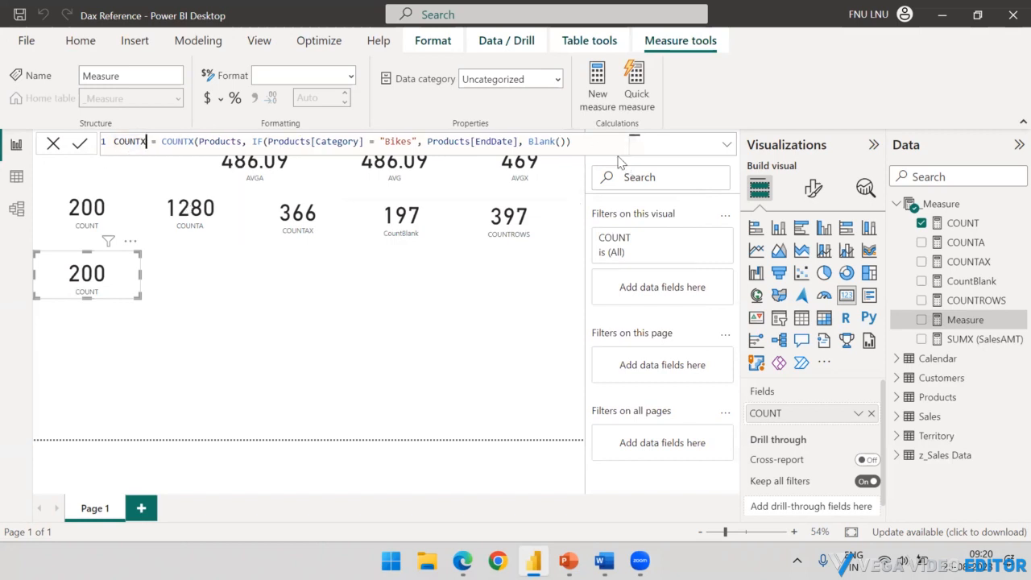
click(608, 145)
key(Return)
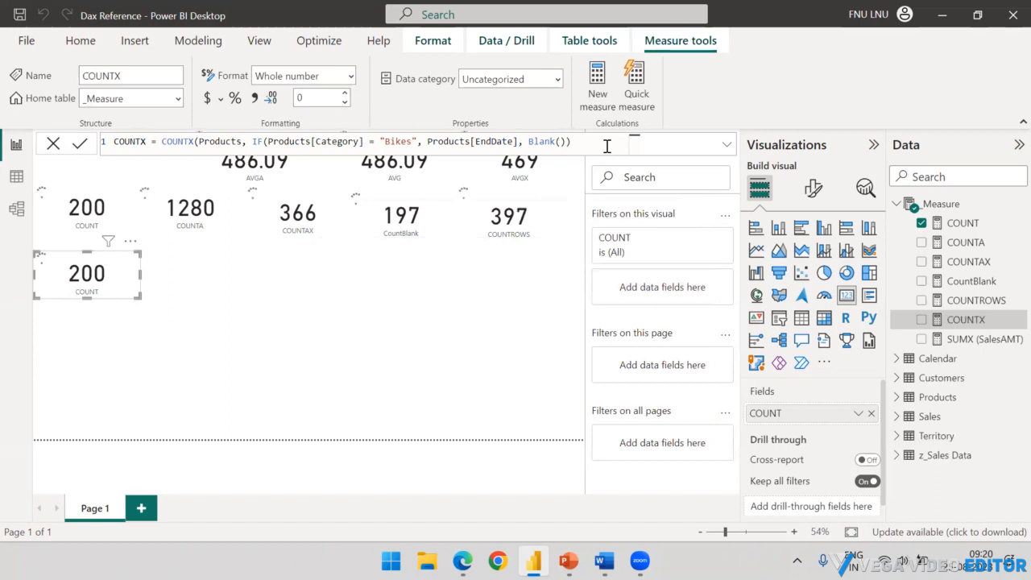
text())
Replace COUNT with the COUNTX measure on the duplicated card below the COUNT card.
click(870, 413)
drag(962, 319, 713, 405)
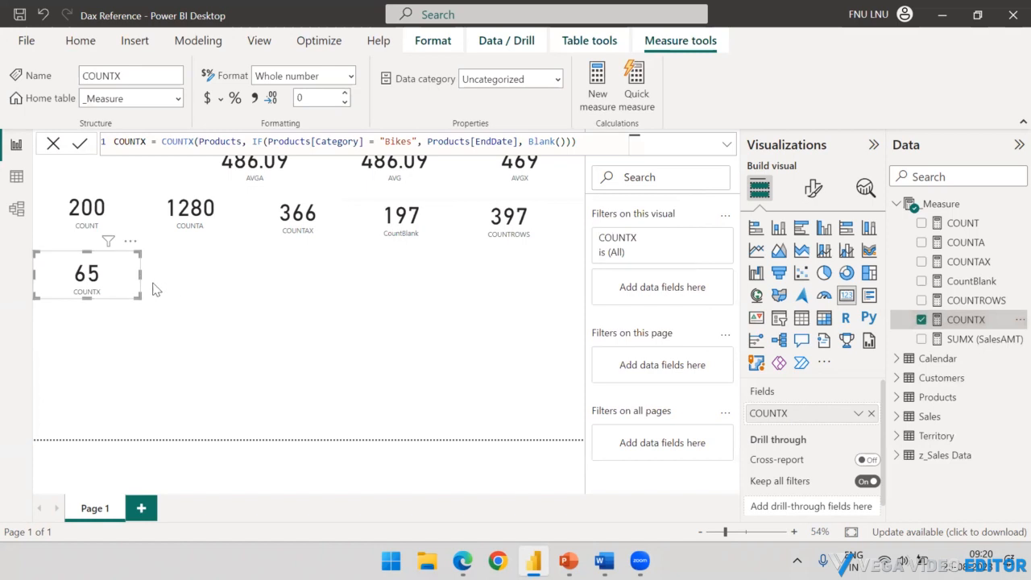
click(103, 275)
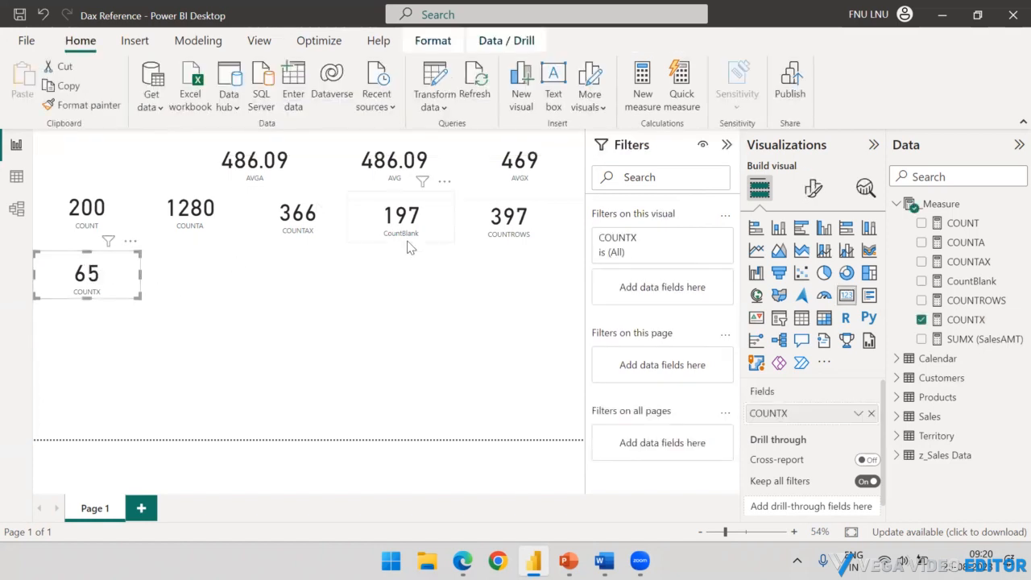
Review the COUNTX measure's formula and its card on the report page.
click(954, 320)
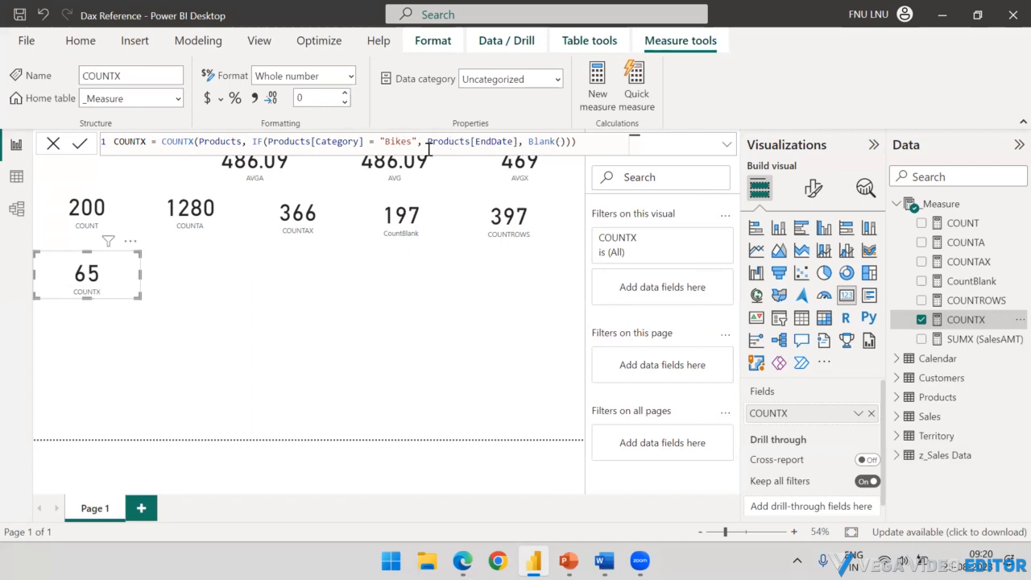
click(232, 324)
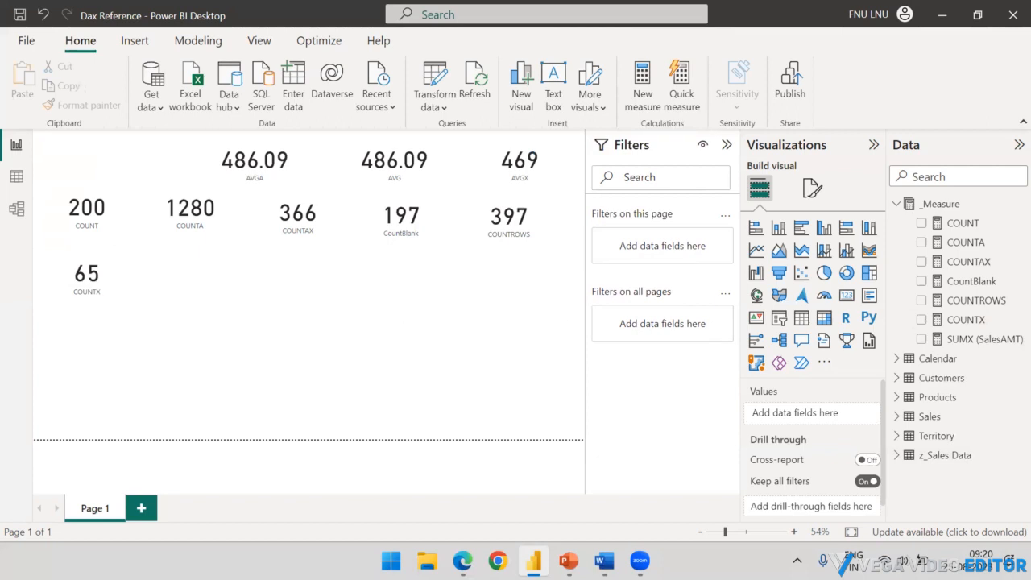
key(alt+Tab)
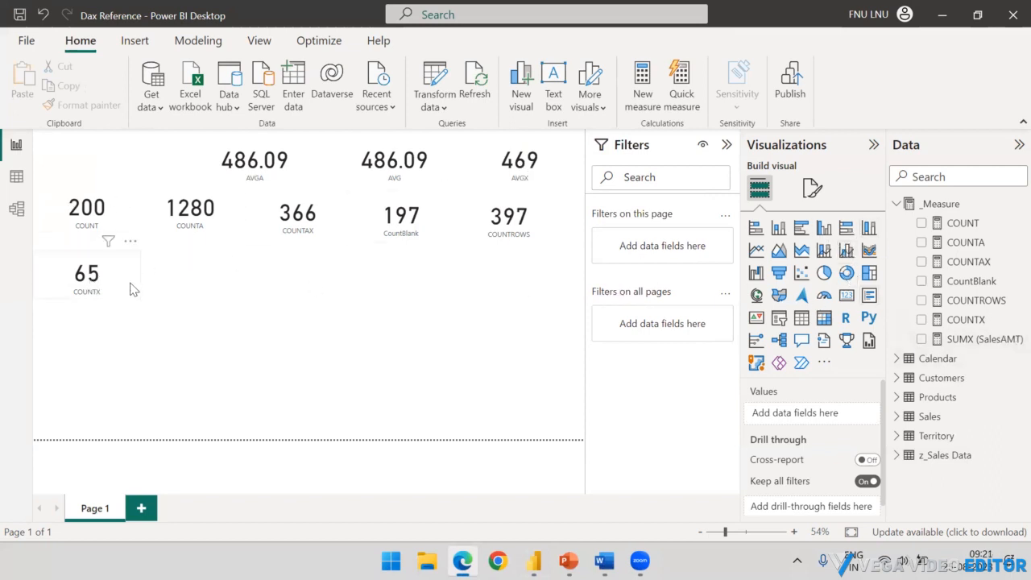
click(229, 289)
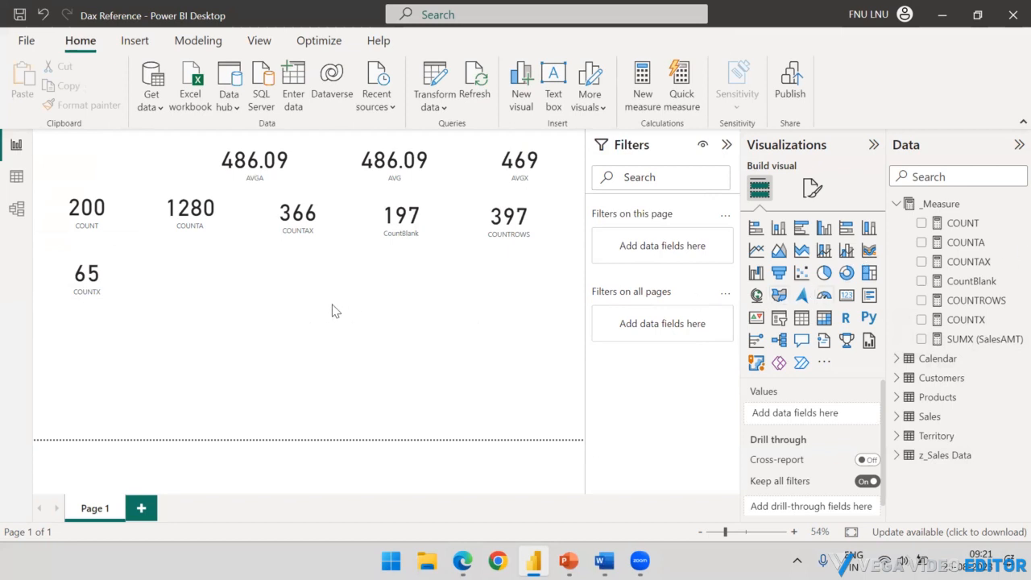
Create a new measure in the _Measure table with the formula DISTINCTCOUNT = DISTINCTCOUNT(Products[Category]).
right_click(957, 207)
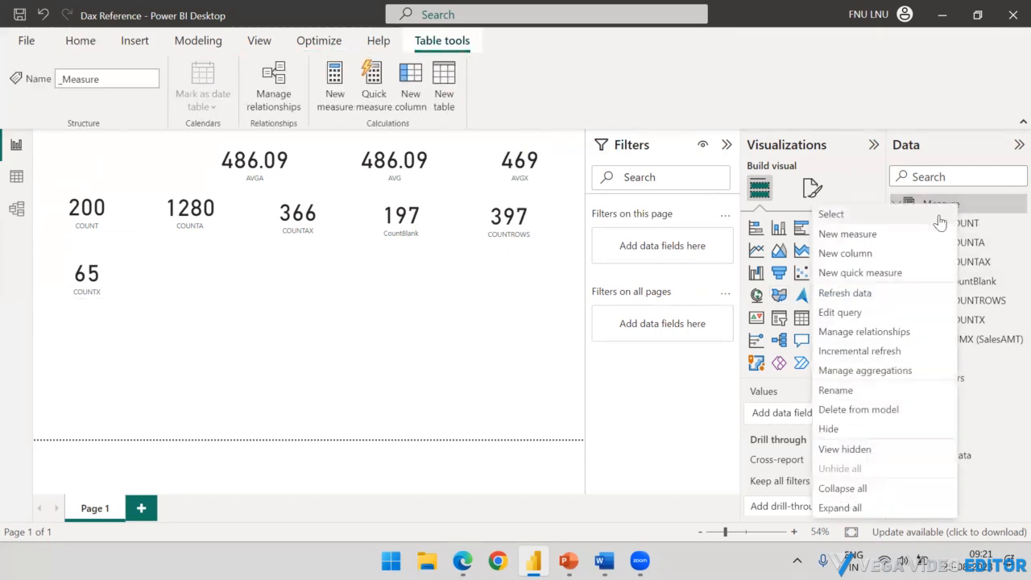
click(893, 234)
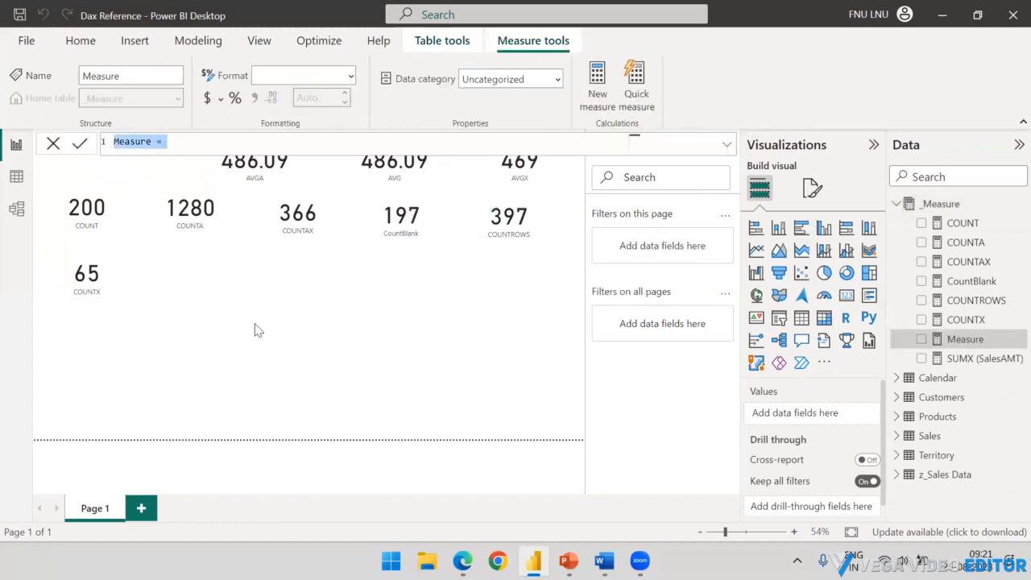
text(DIST)
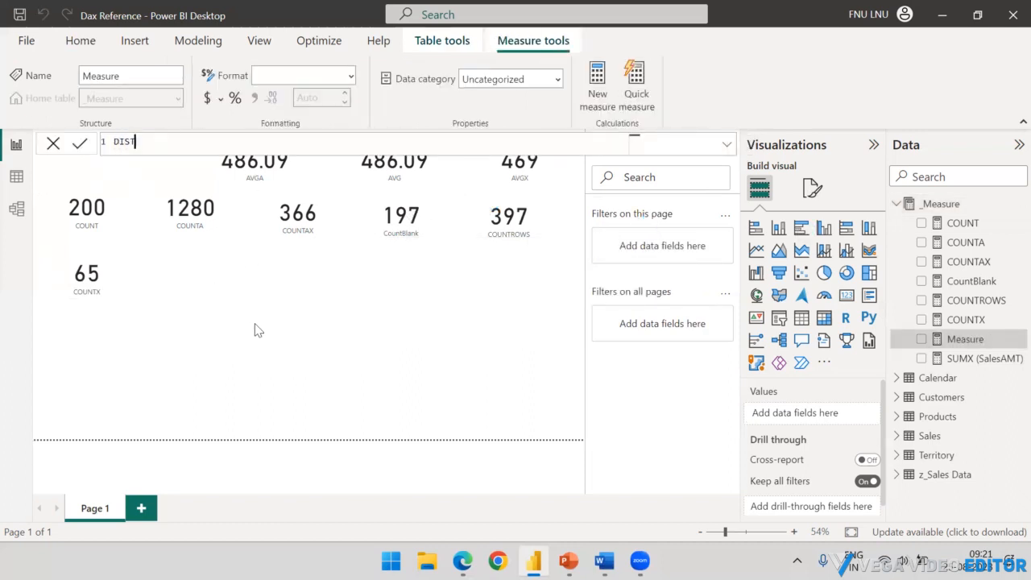
text(INCTCOUNT = DIS)
key(Down)
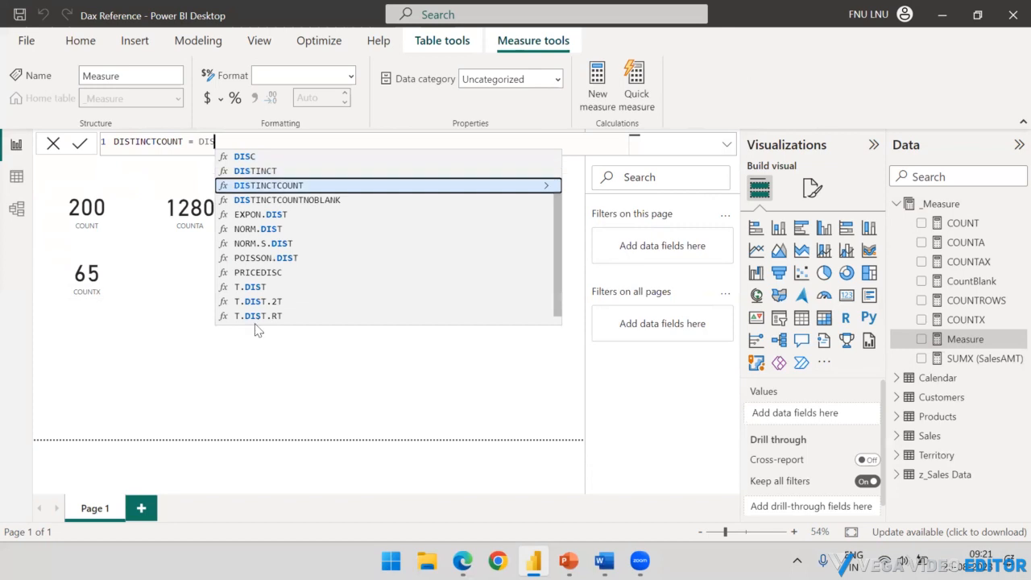
key(Tab)
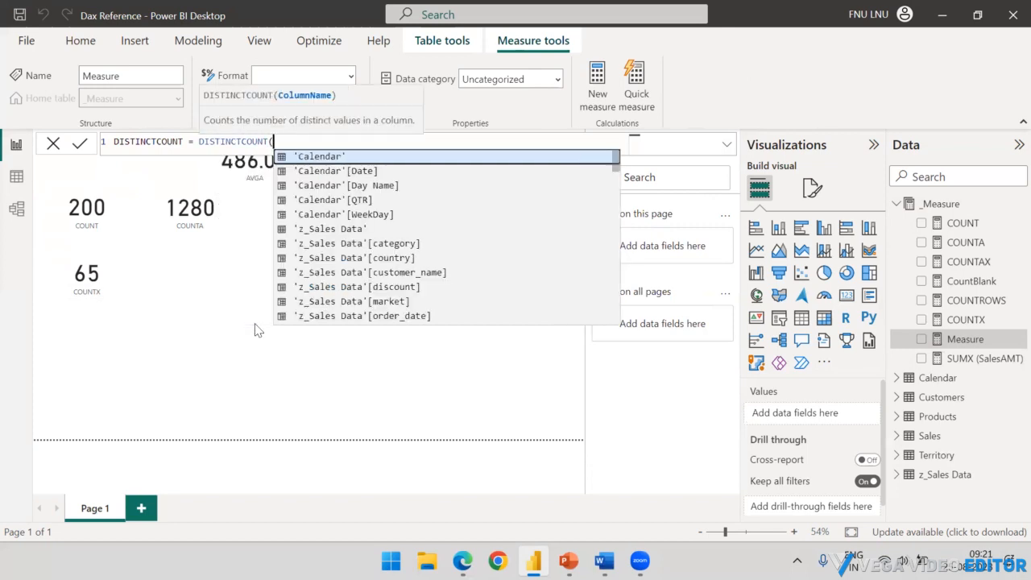
text(cate)
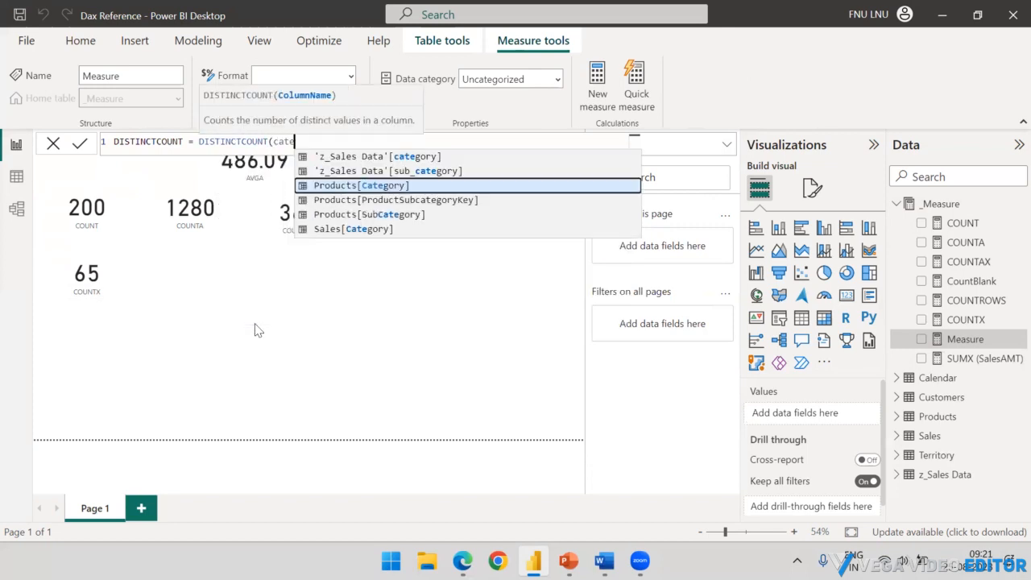
key(Tab)
text()))
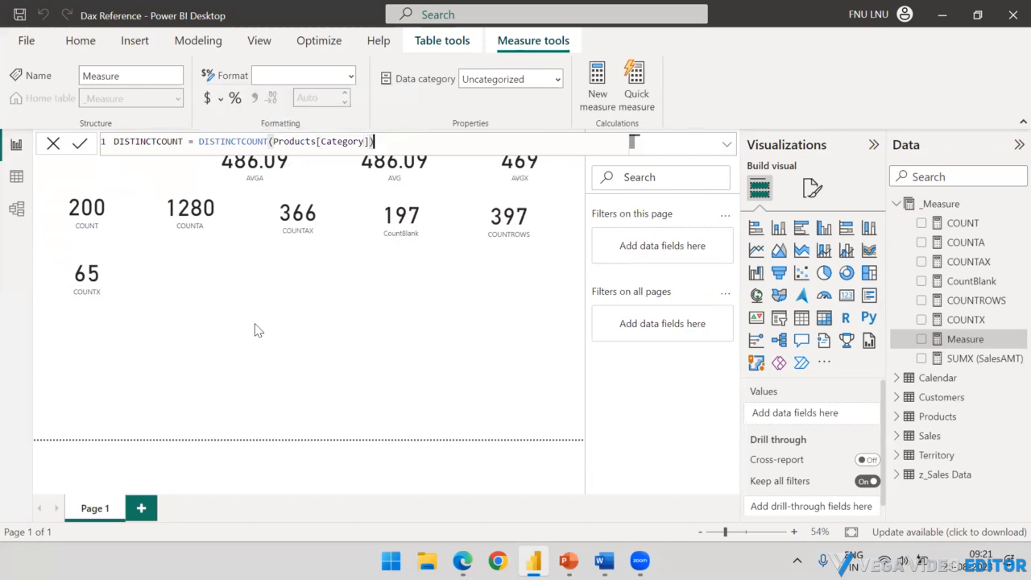
key(Return)
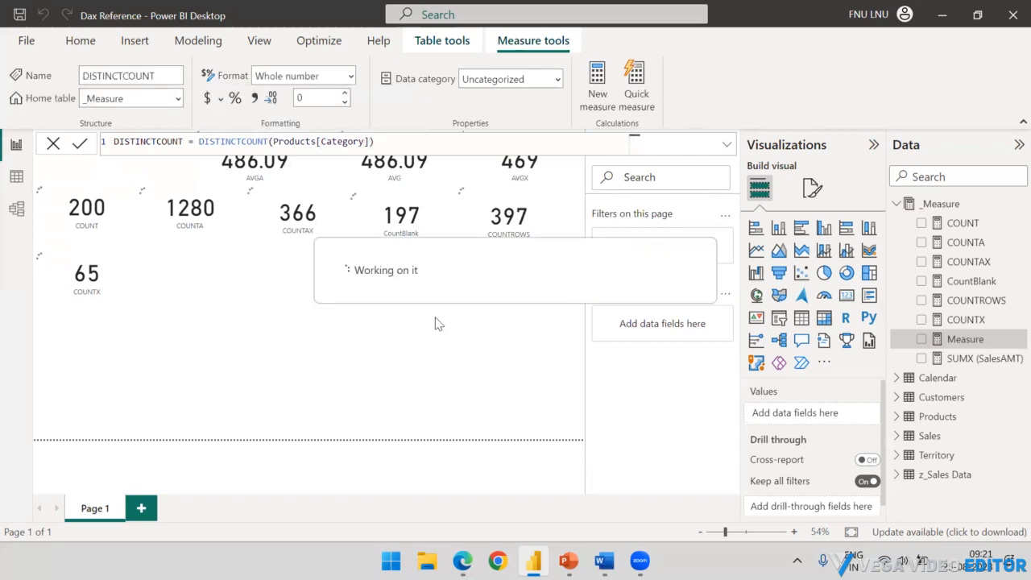
Add a card visual beside the COUNTX card and show the DISTINCTCOUNT measure on it.
click(846, 296)
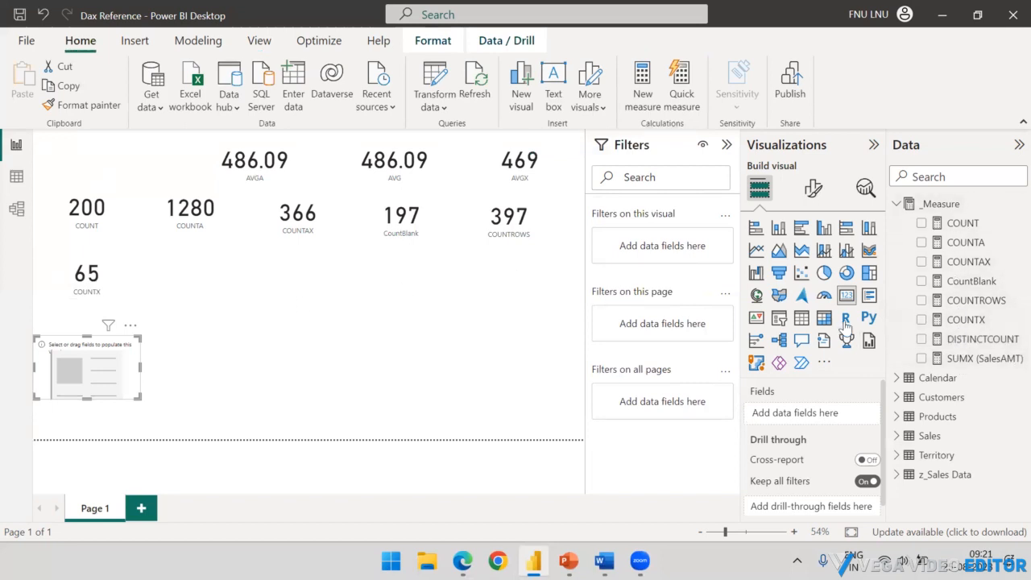
drag(961, 343, 227, 252)
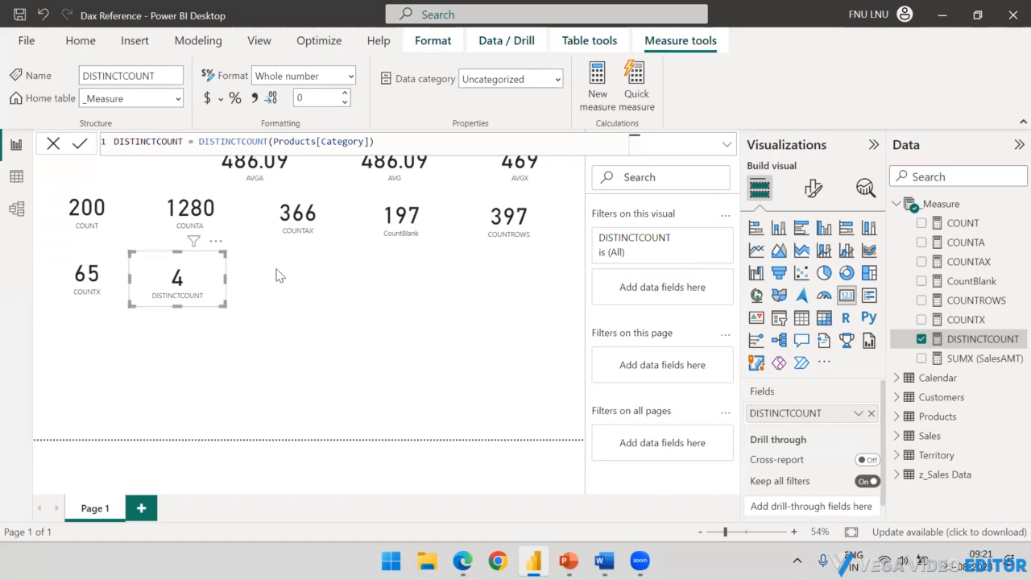
click(276, 272)
click(190, 272)
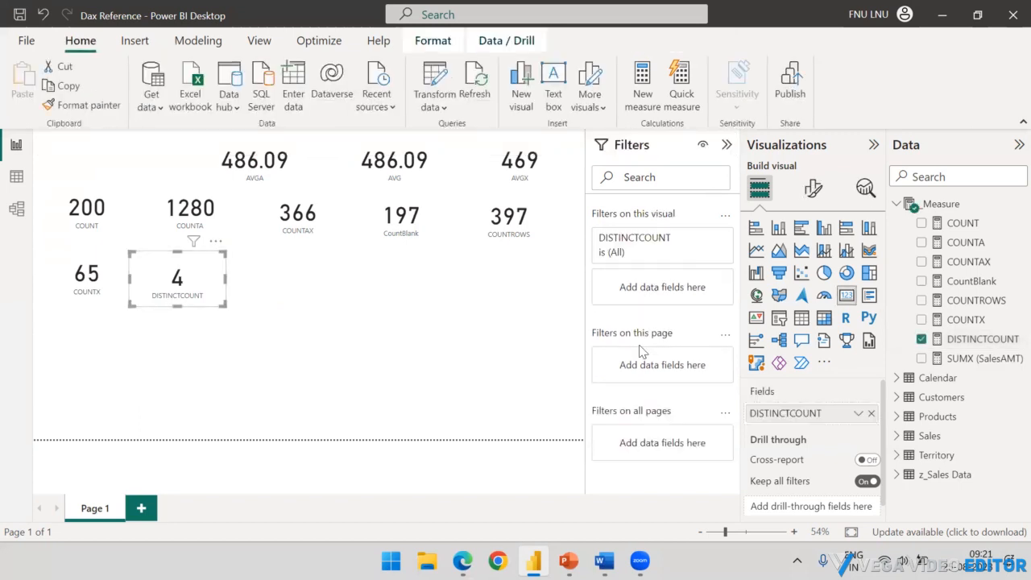
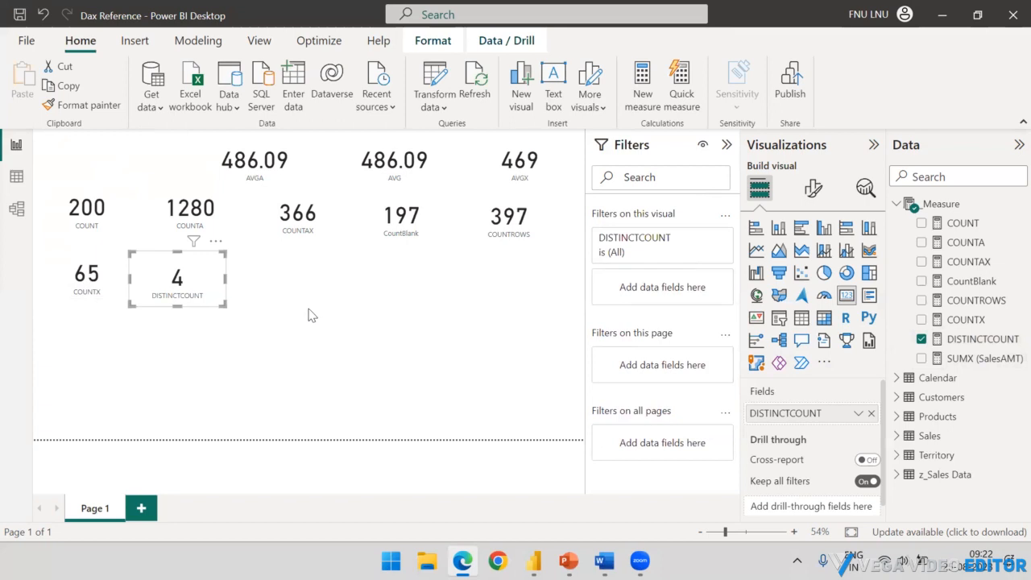
click(251, 296)
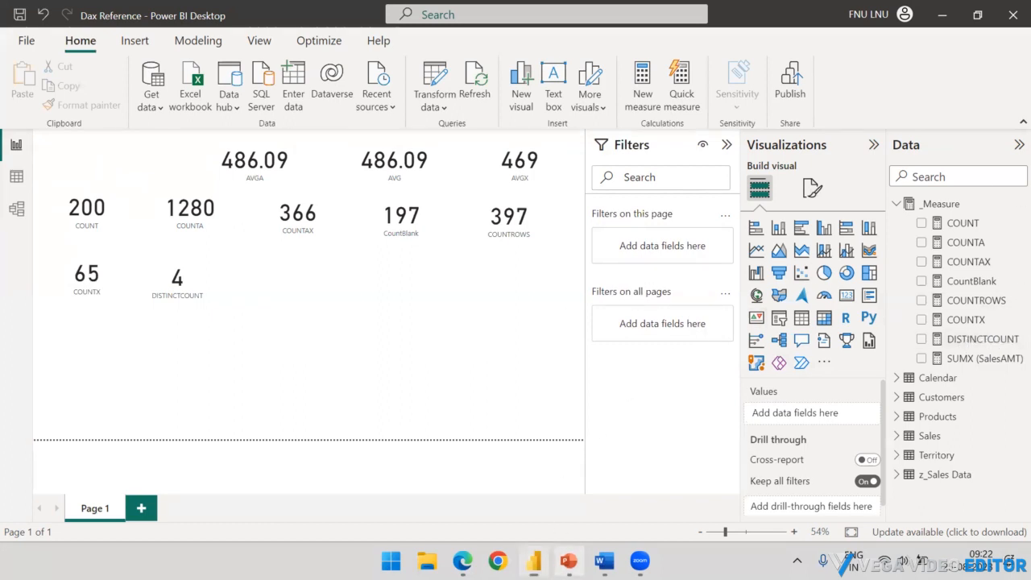
Check the Aggregation Functions list in the PowerPoint presentation and return to the Power BI Desktop report.
click(568, 560)
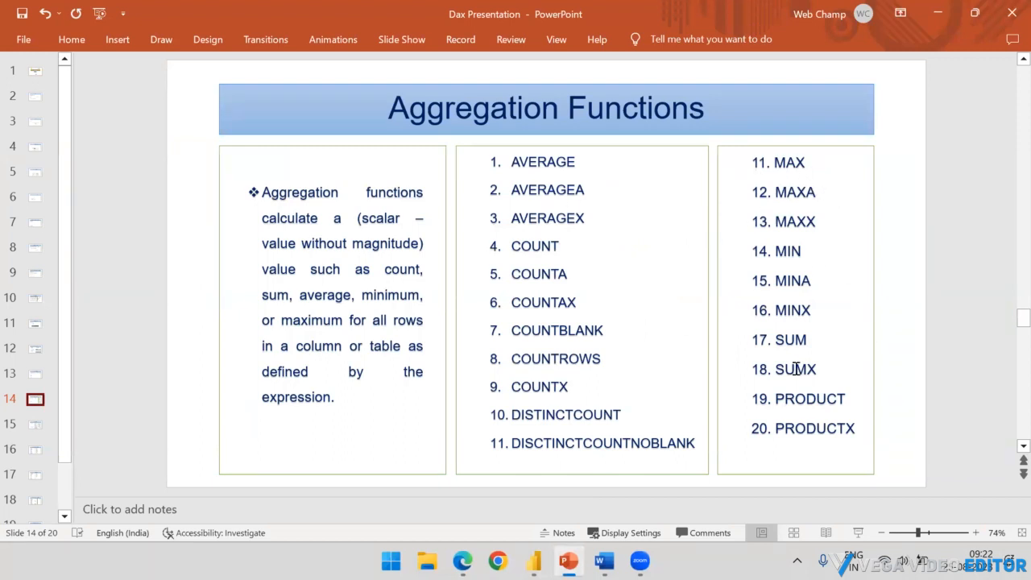
click(533, 561)
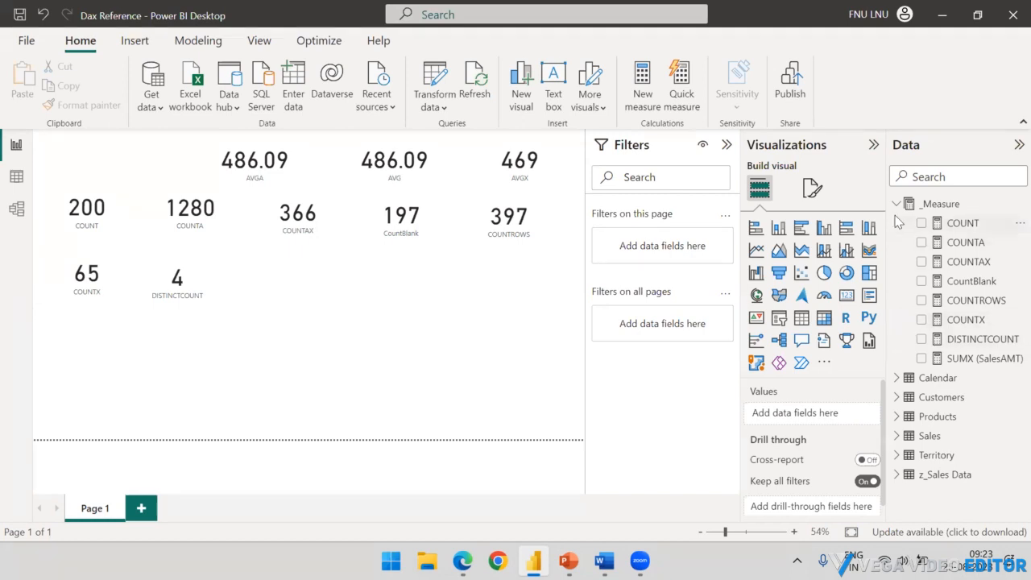
Create a new measure in the _Measure table with the formula MAX = MAX(Sales[SalesAmount]).
click(934, 204)
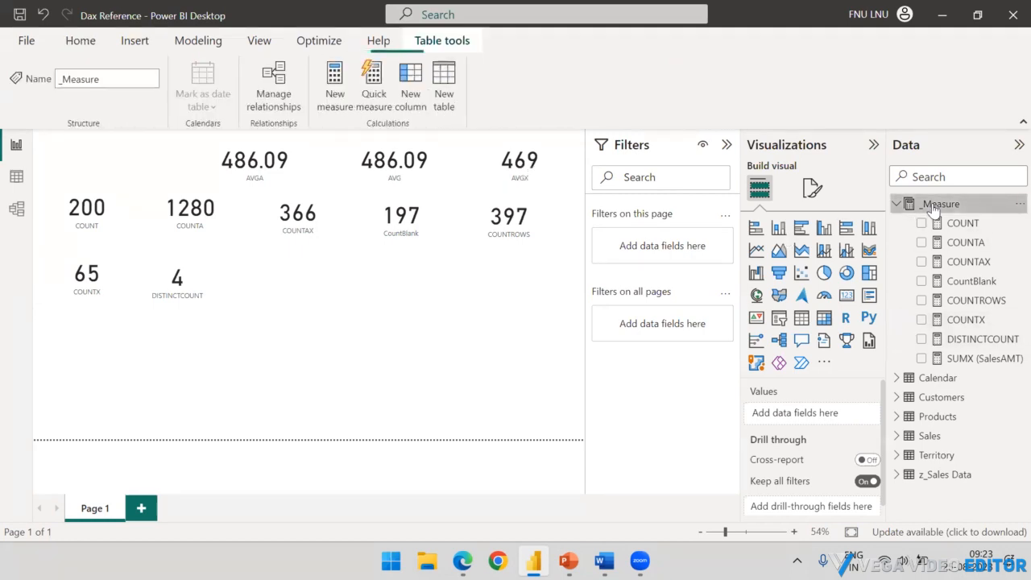
click(326, 95)
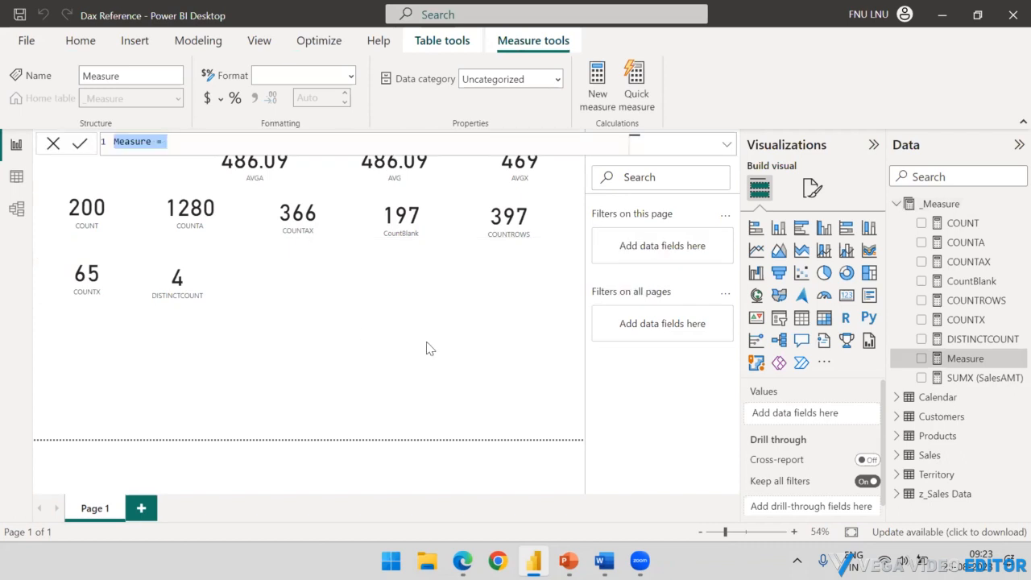
text(MAX = MA)
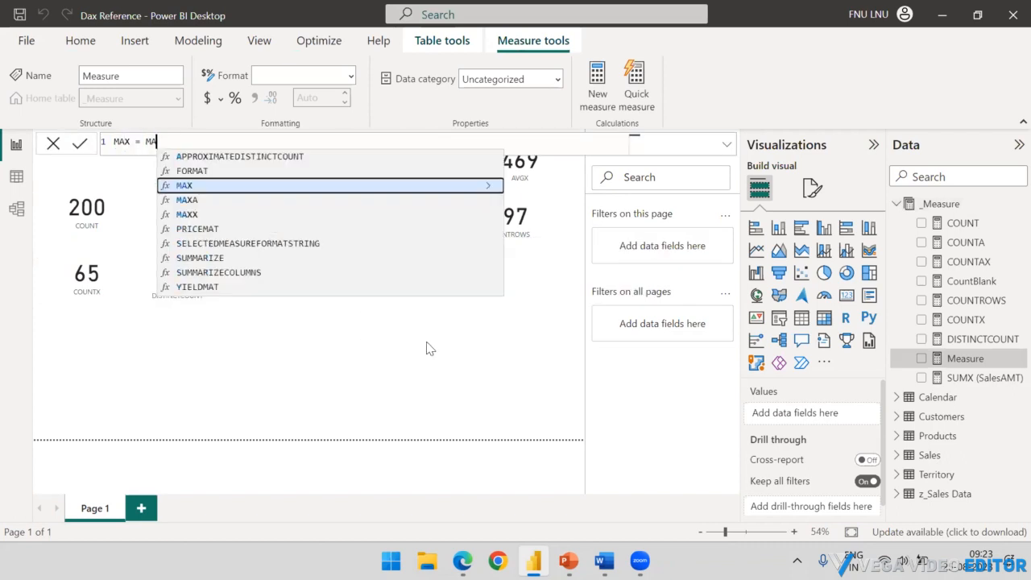
text(X()
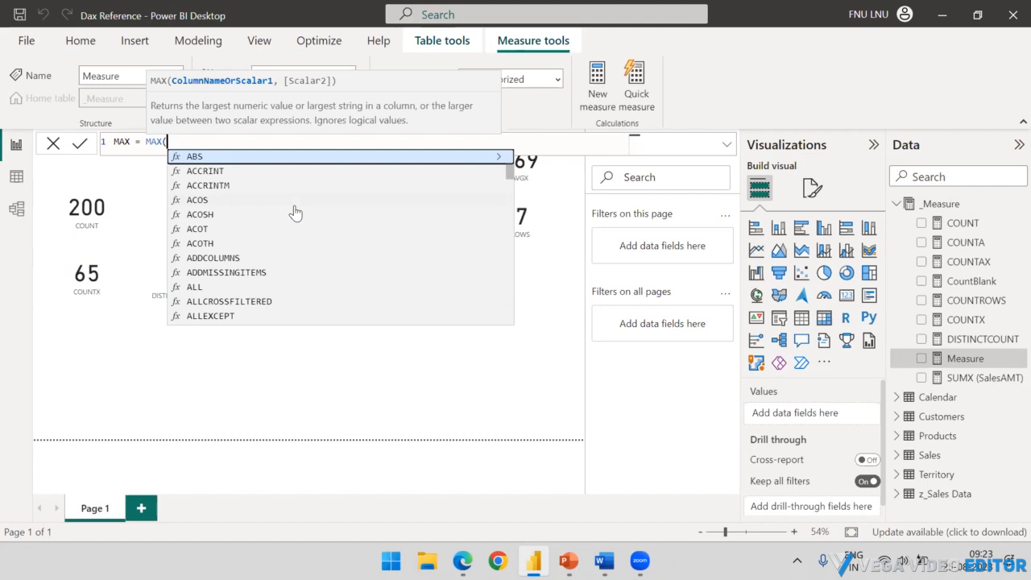
text(Sale)
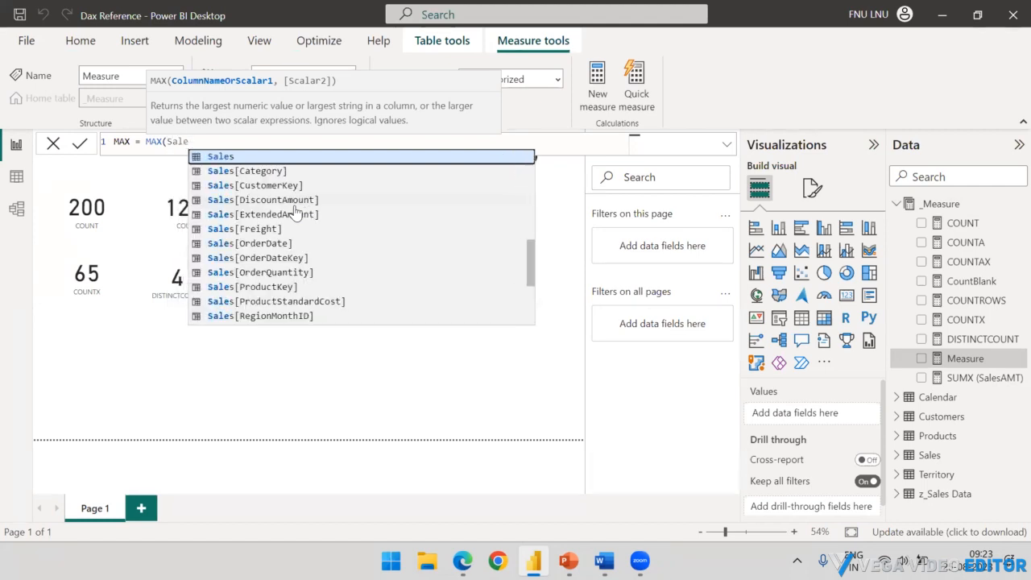
text(s[SalesAmount]))
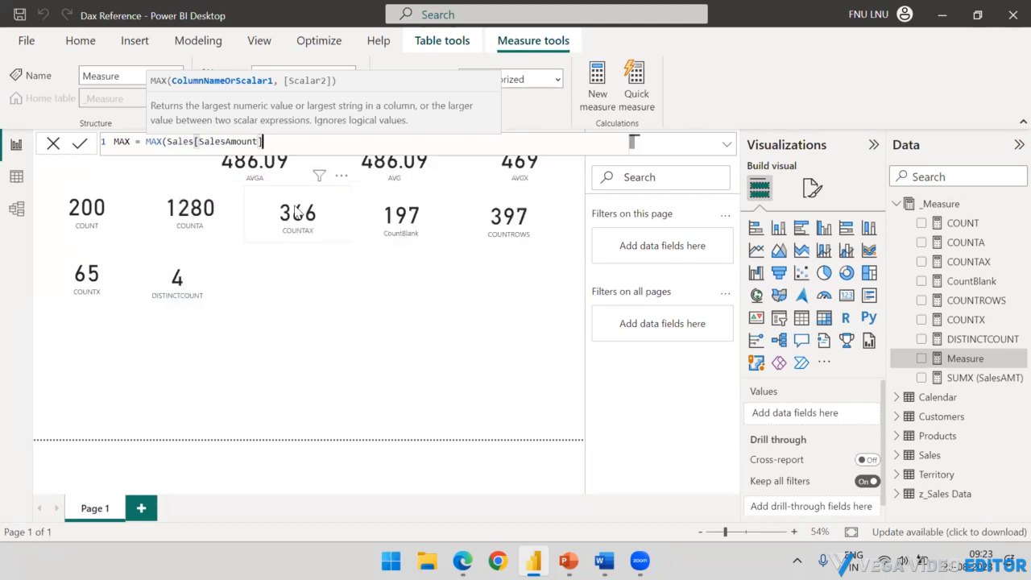
key(Return)
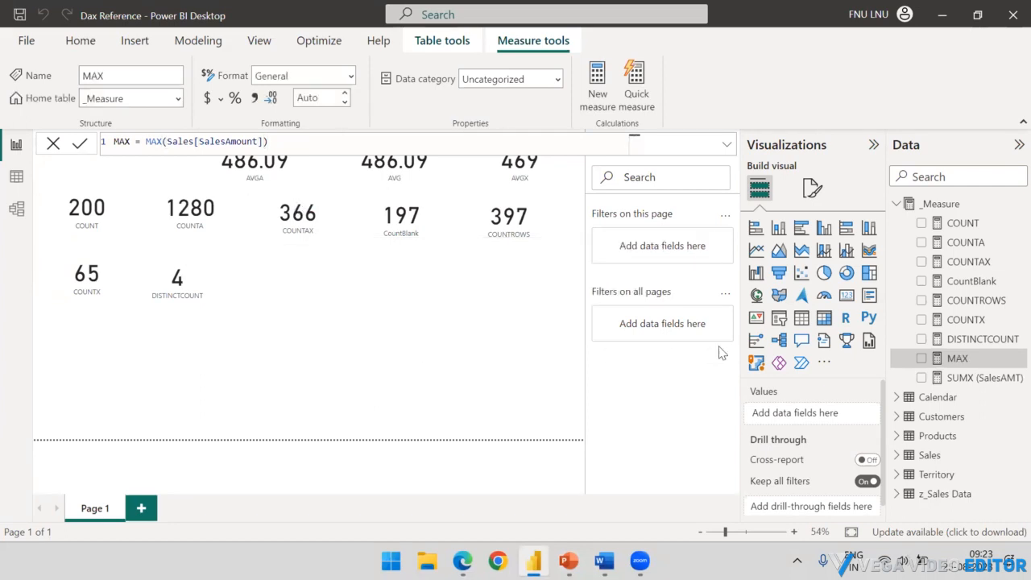
Add a card visual below the COUNTX card, show the MAX measure on it, and make the card slightly wider and shorter.
click(846, 295)
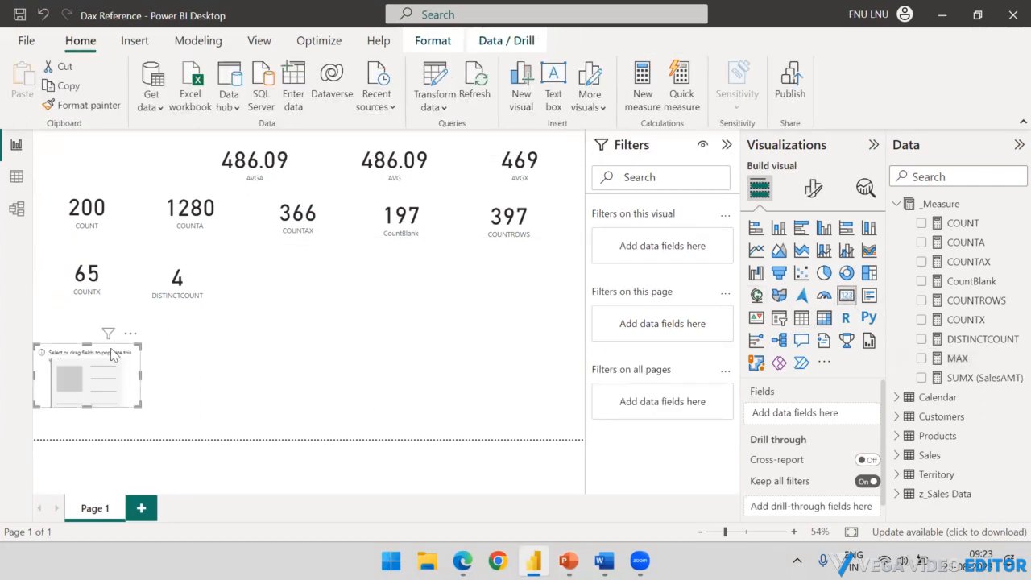
drag(110, 349, 106, 319)
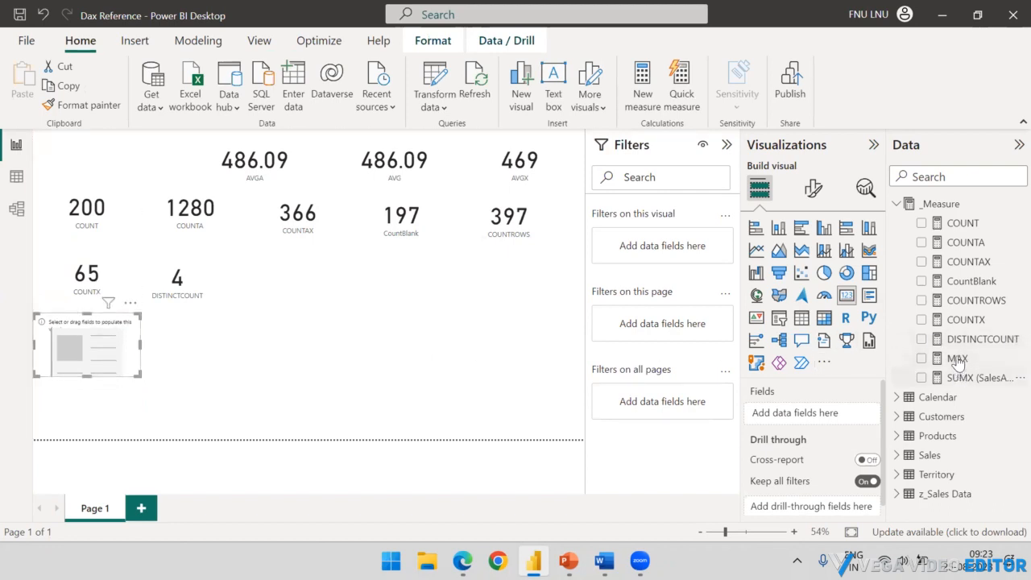
drag(959, 359, 92, 348)
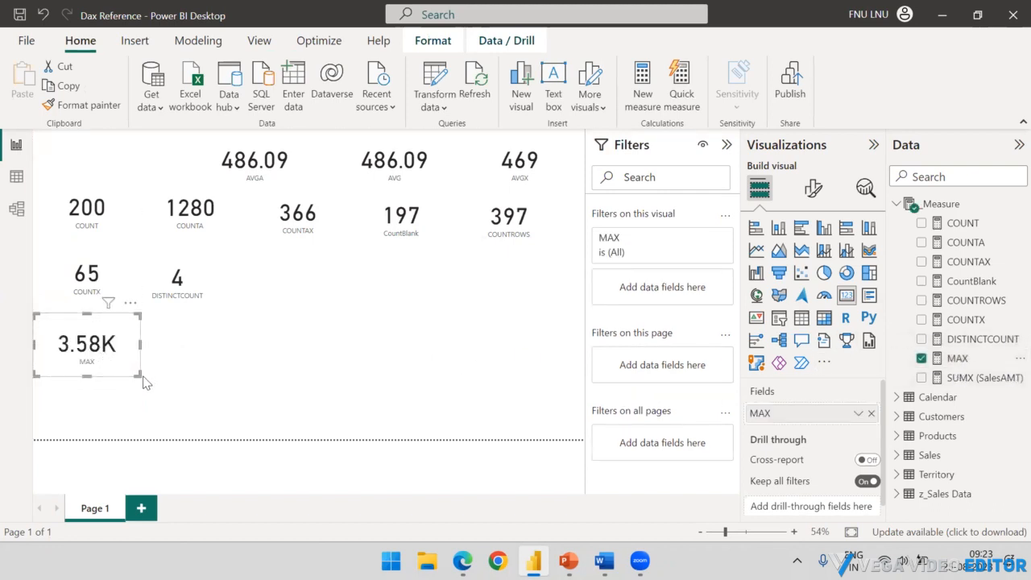
drag(138, 374, 159, 366)
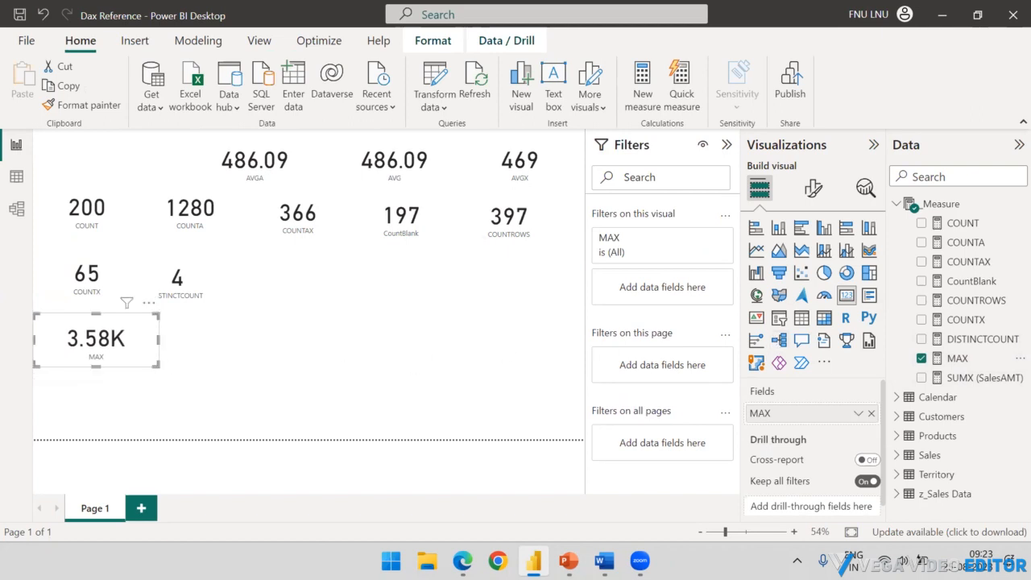
key(alt+Tab)
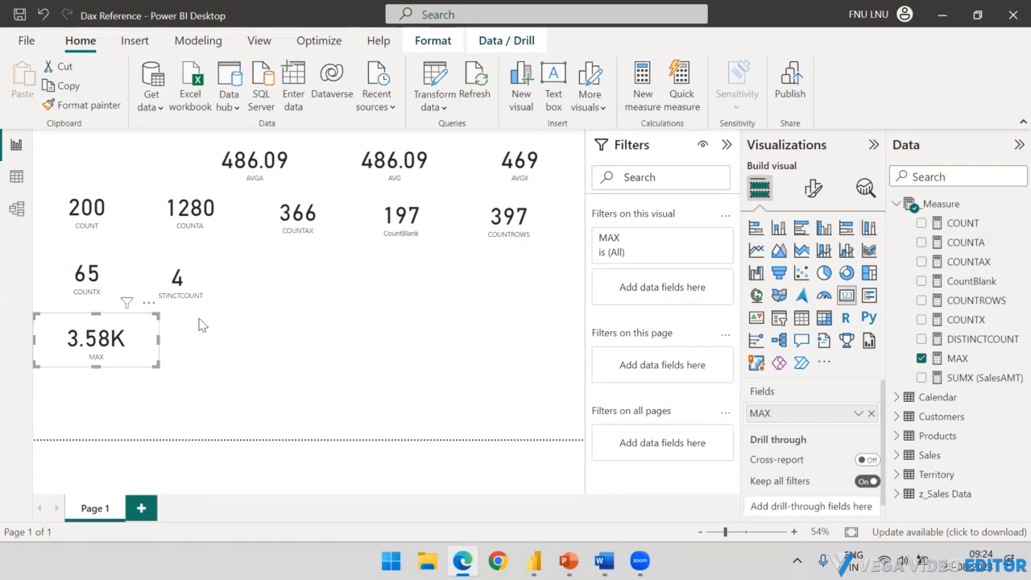
click(150, 338)
click(147, 337)
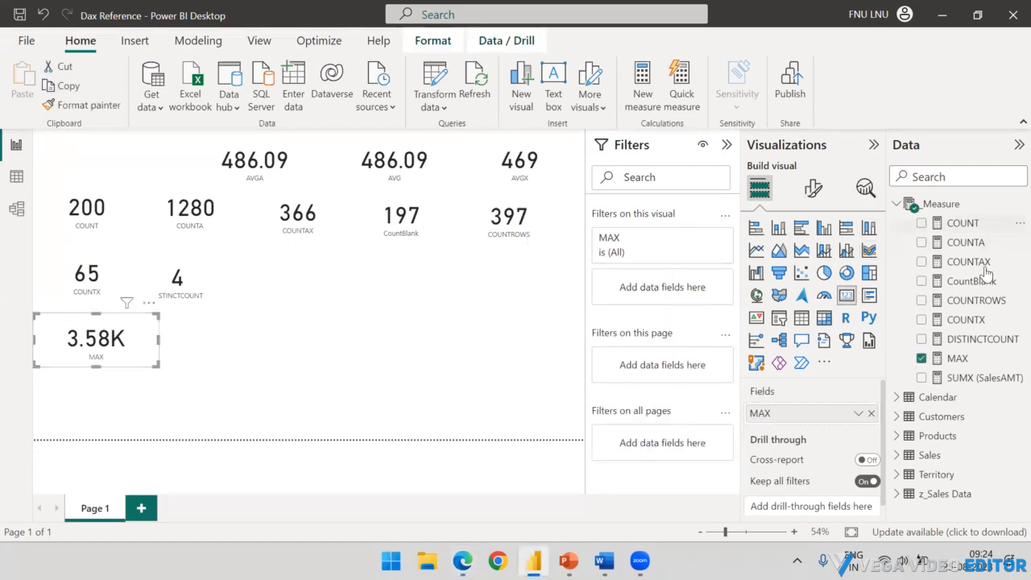
Change the MAX measure's formula to MAX = MAX('Calendar'[Date]).
click(956, 358)
click(163, 141)
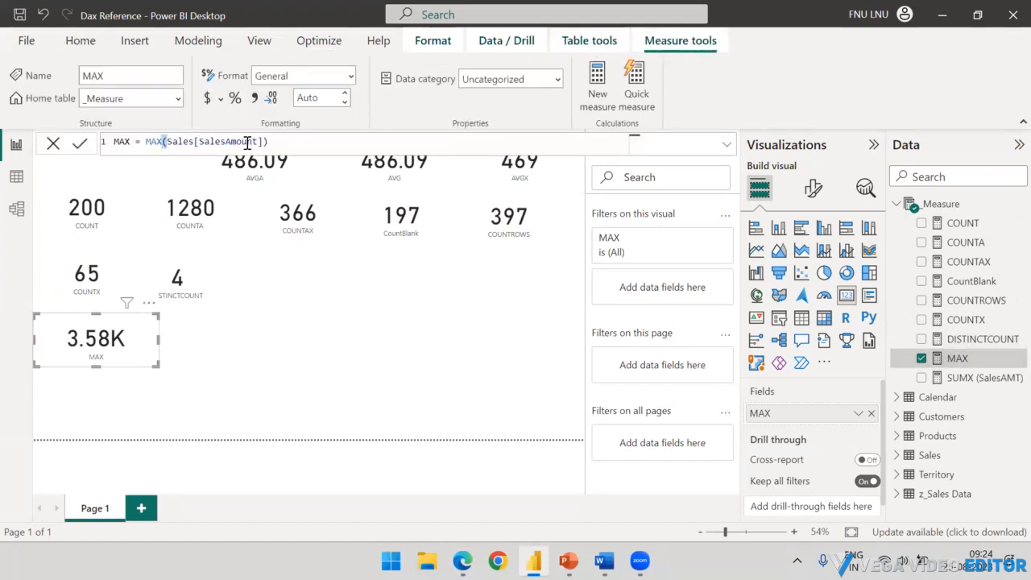
drag(265, 142, 167, 142)
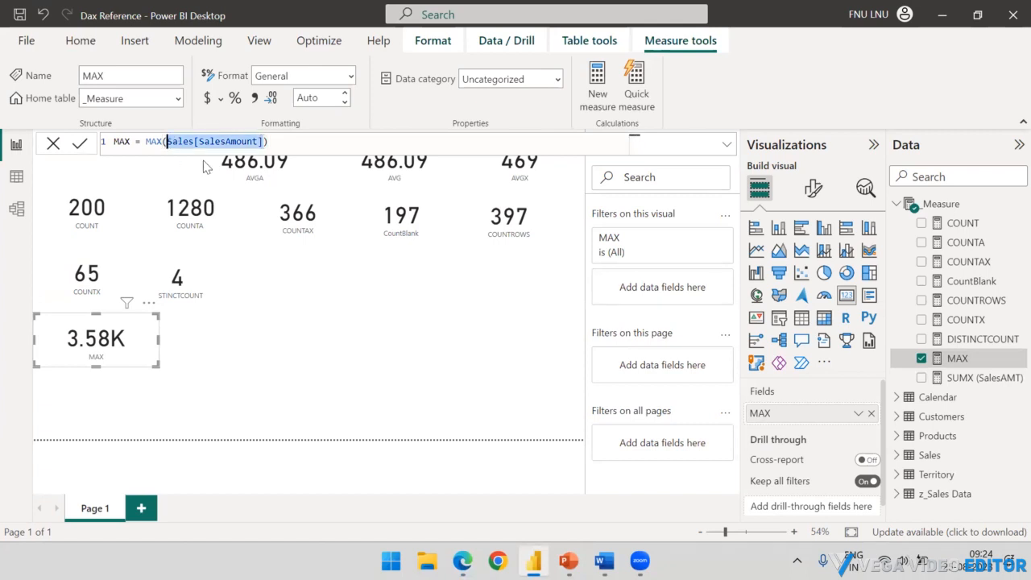
key(BackSpace)
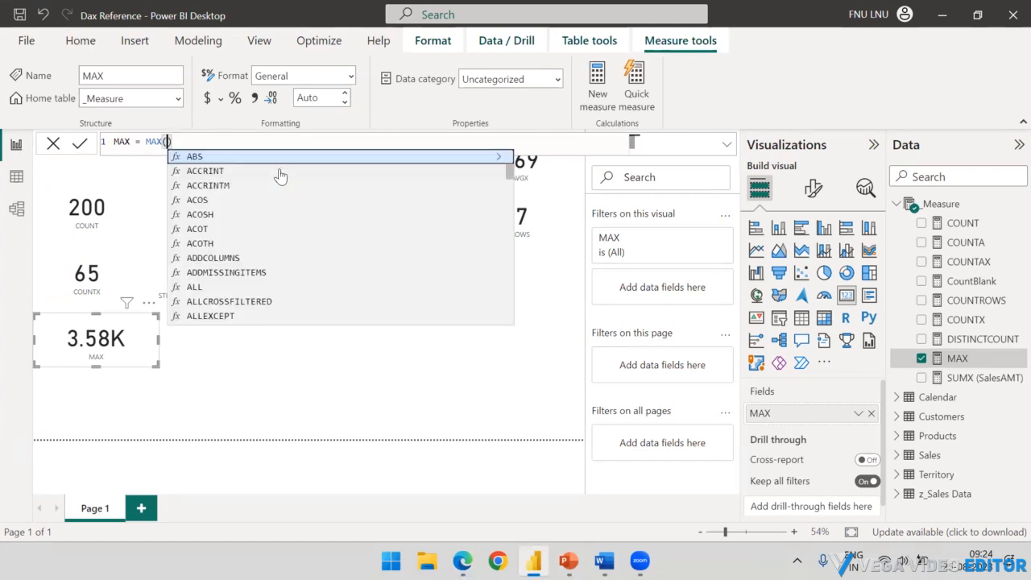
text(Cale)
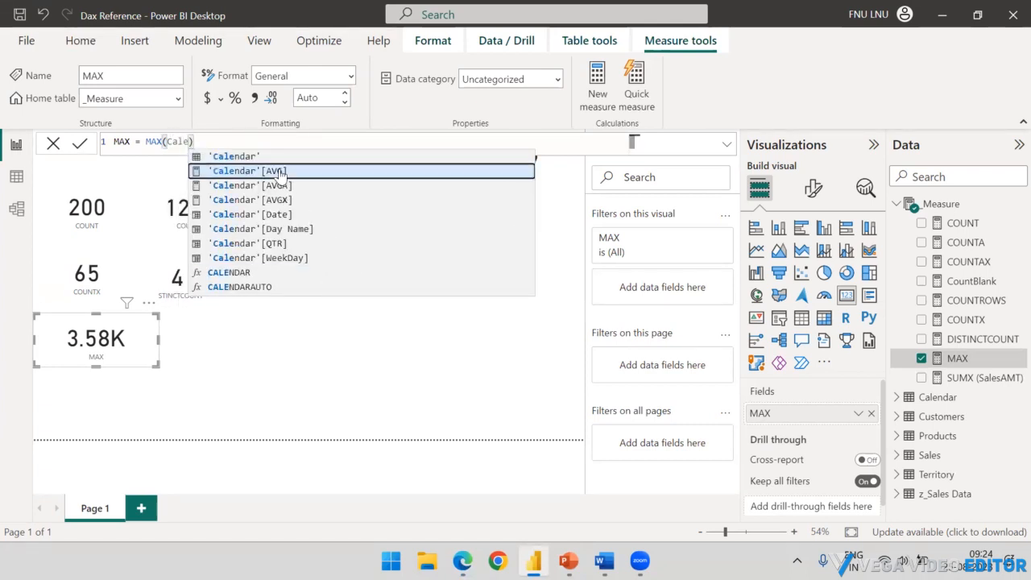
key(Down)
key(Down)
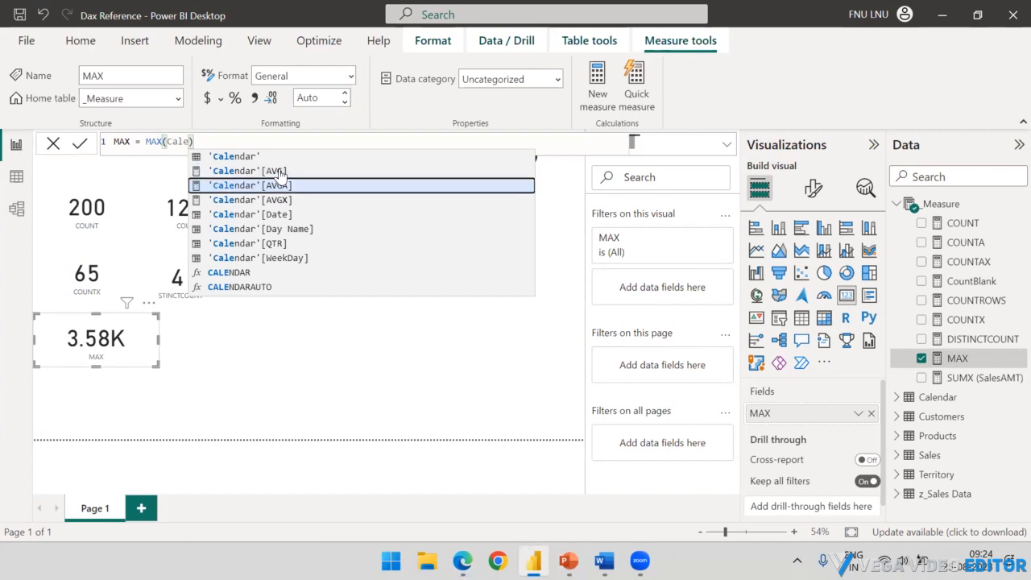
key(Tab)
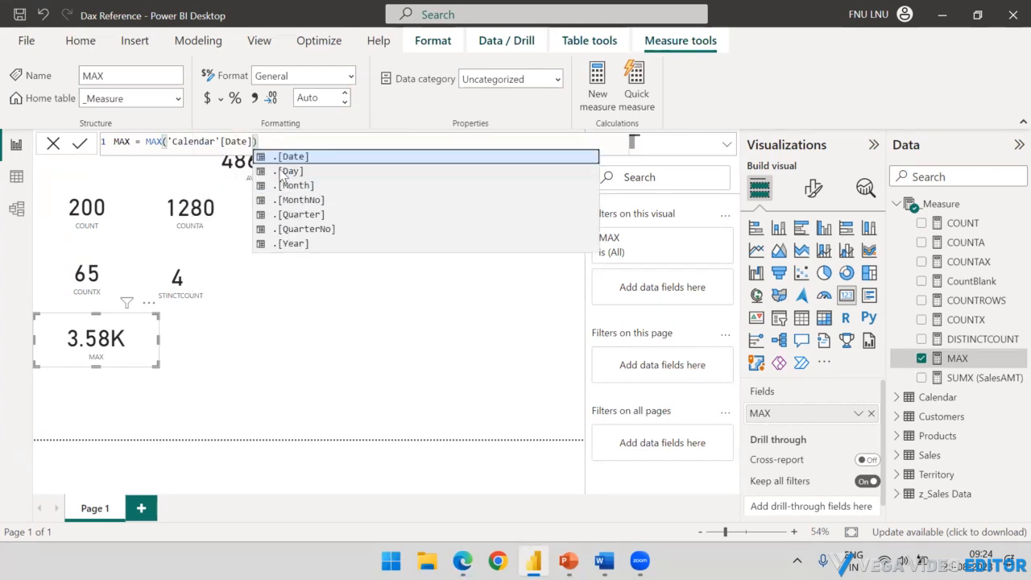
key(Escape)
key(Return)
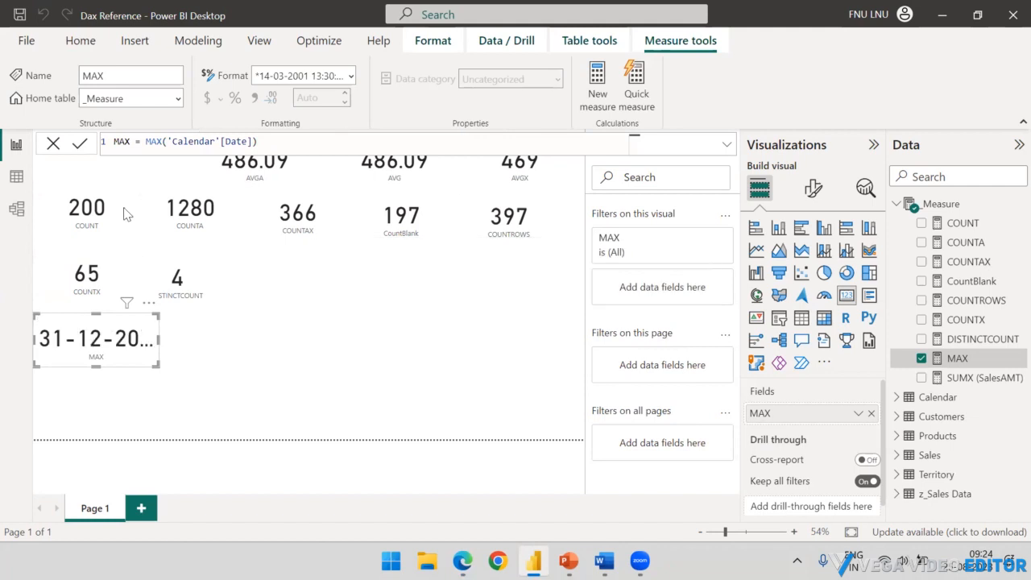
Widen the MAX card to about twice its width so the full date and time fit.
click(213, 346)
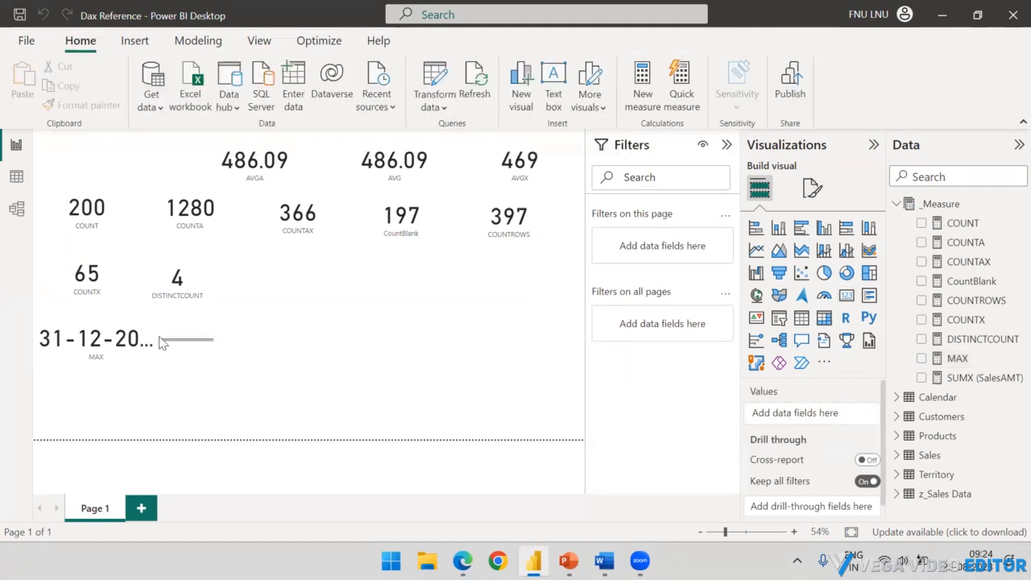
click(152, 341)
click(181, 346)
click(153, 339)
drag(160, 339, 290, 350)
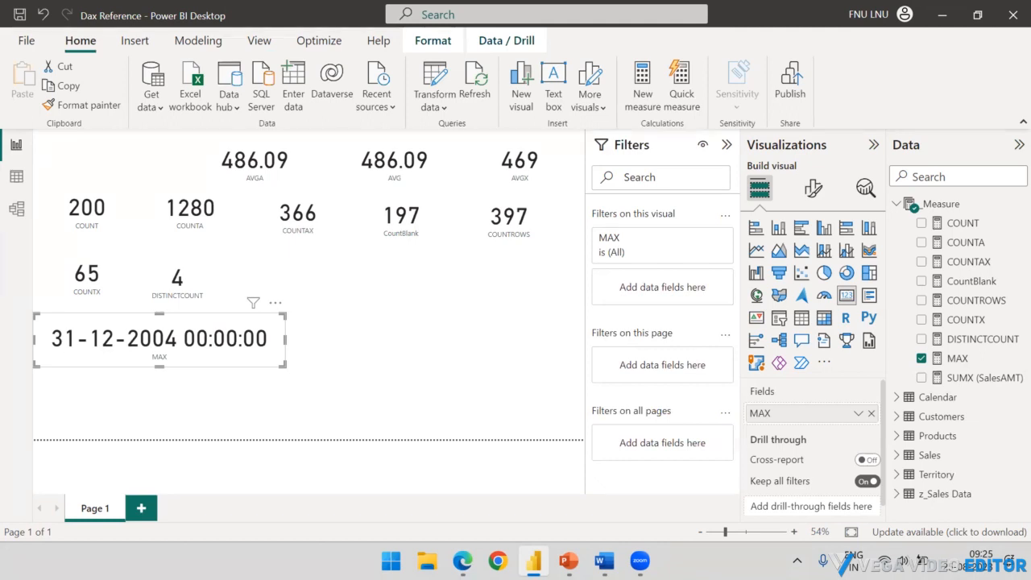
click(347, 360)
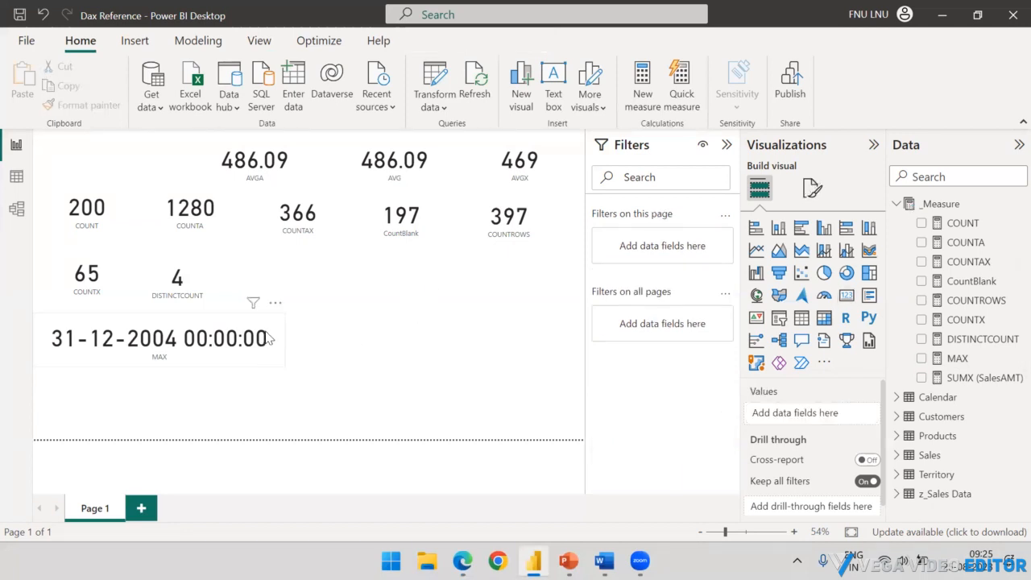
Try replacing MAX with MAXA in the MAX measure's formula, with 'Calendar'[Date] as its argument.
click(265, 349)
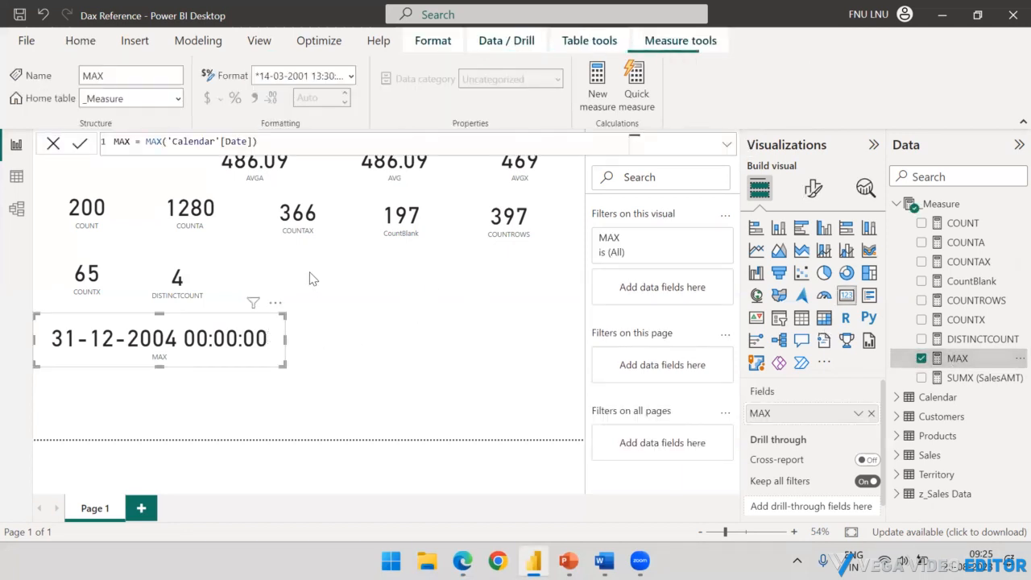
click(162, 143)
text(A)
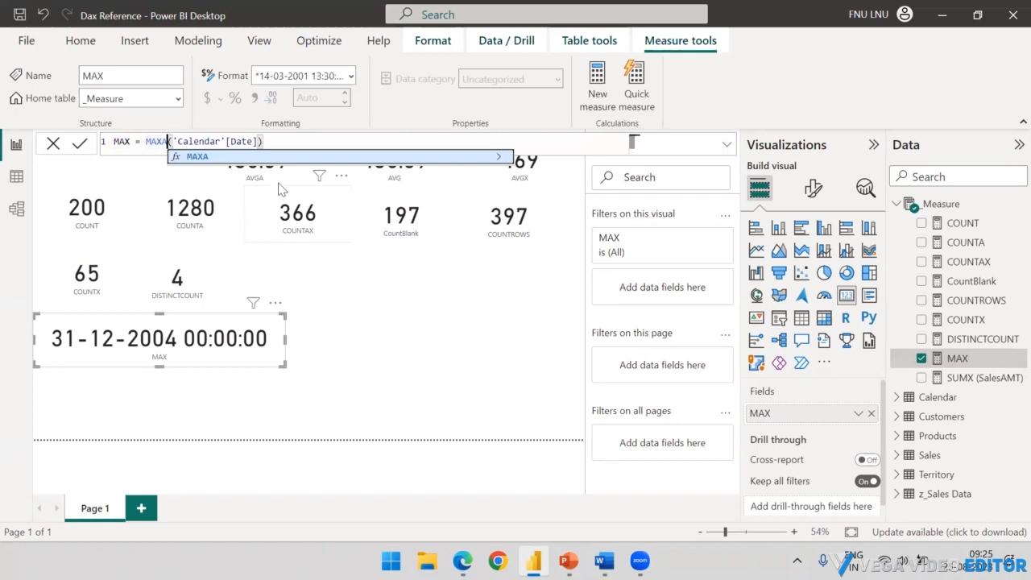
click(291, 142)
key(Return)
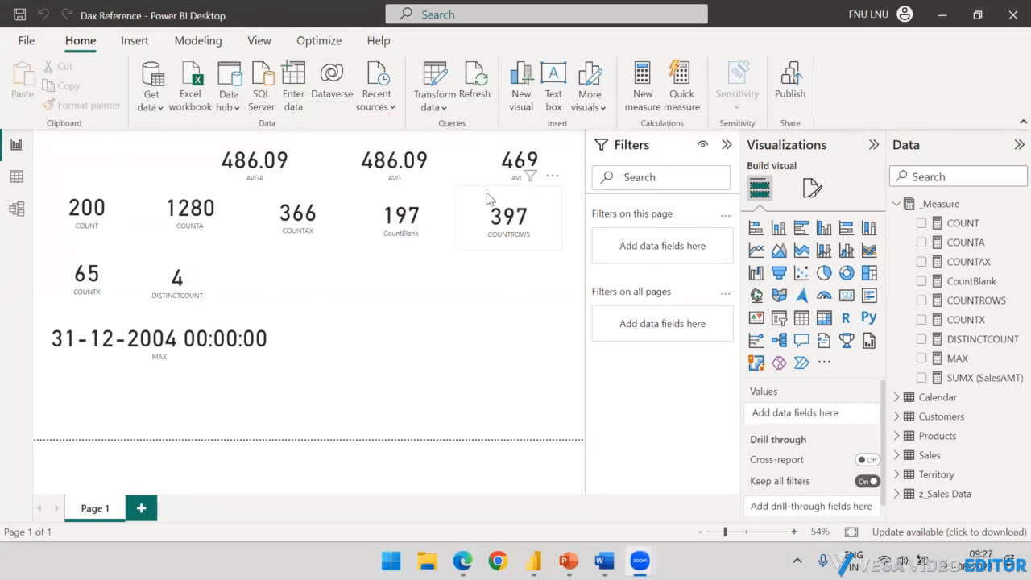
Reopen the MAX measure and set its formula to MAX = MAXA('Calendar'[Date]).
click(266, 327)
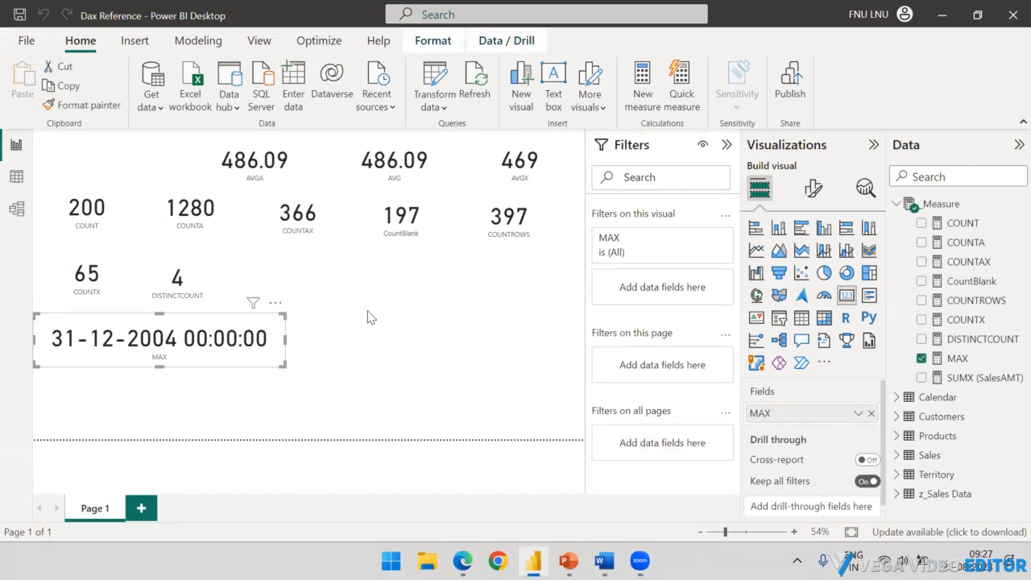
click(961, 358)
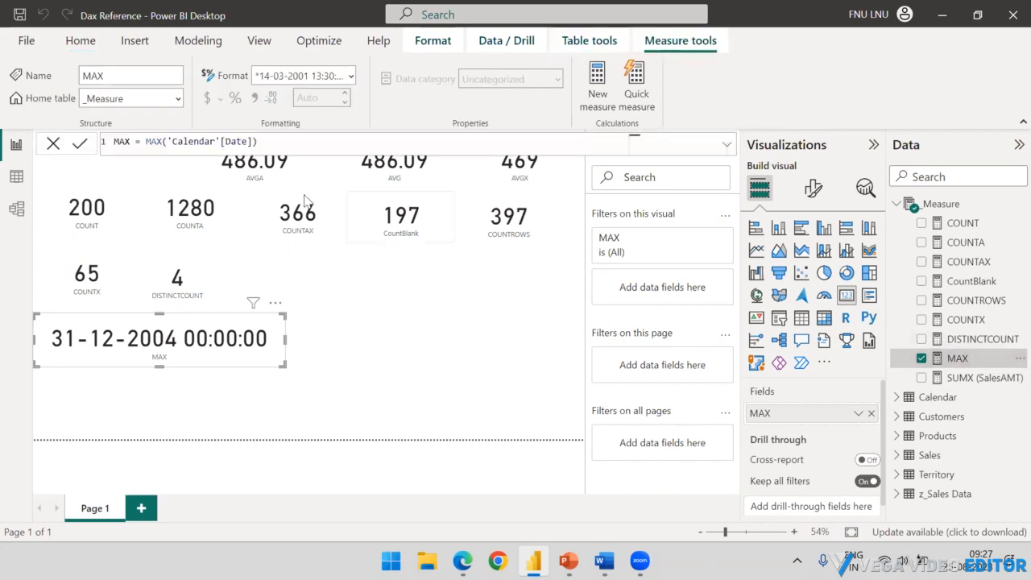
click(164, 142)
text(A)
click(310, 142)
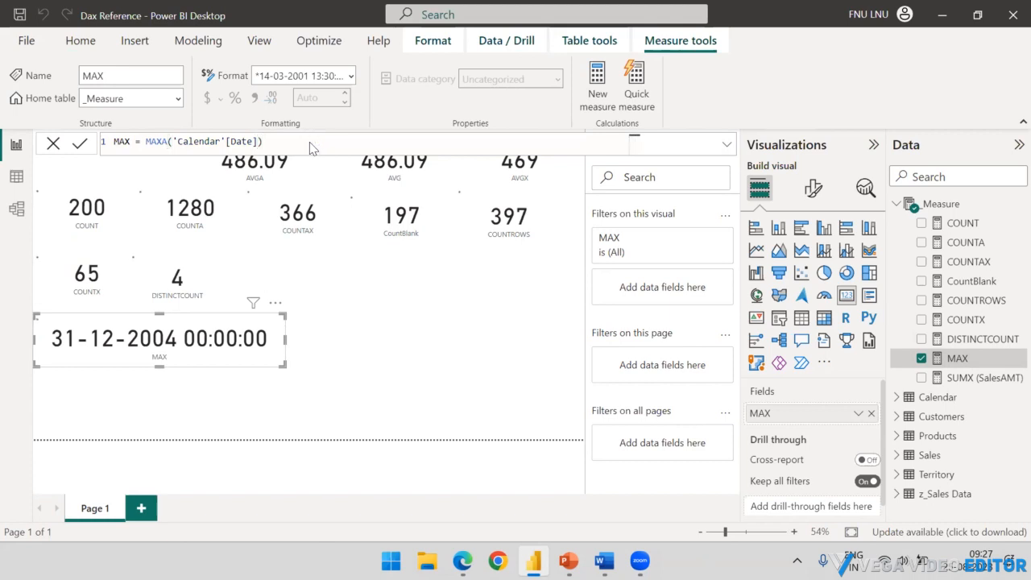
key(Return)
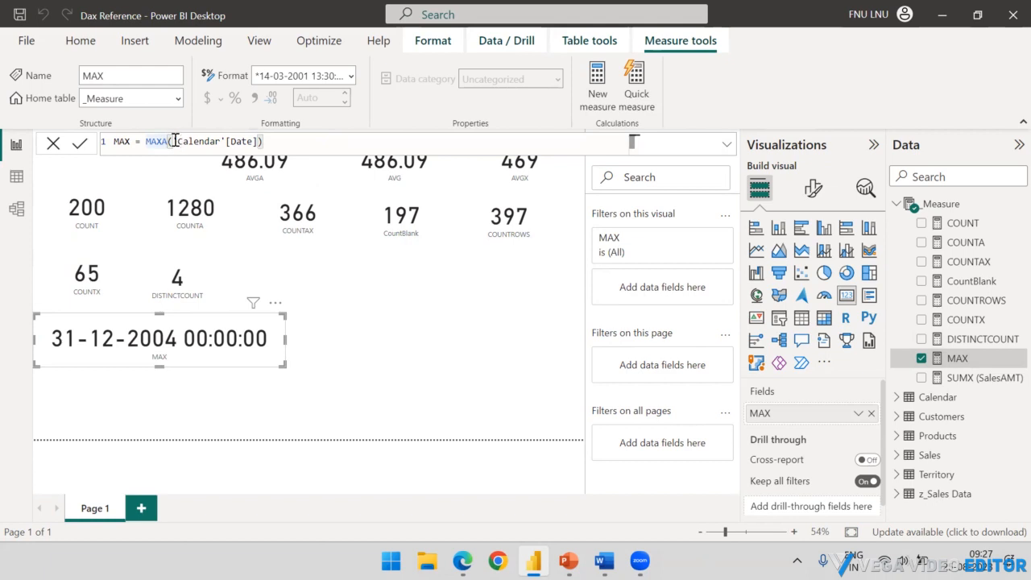
Replace the column inside the MAXA function with Products[Category] and commit the formula.
drag(257, 141, 172, 142)
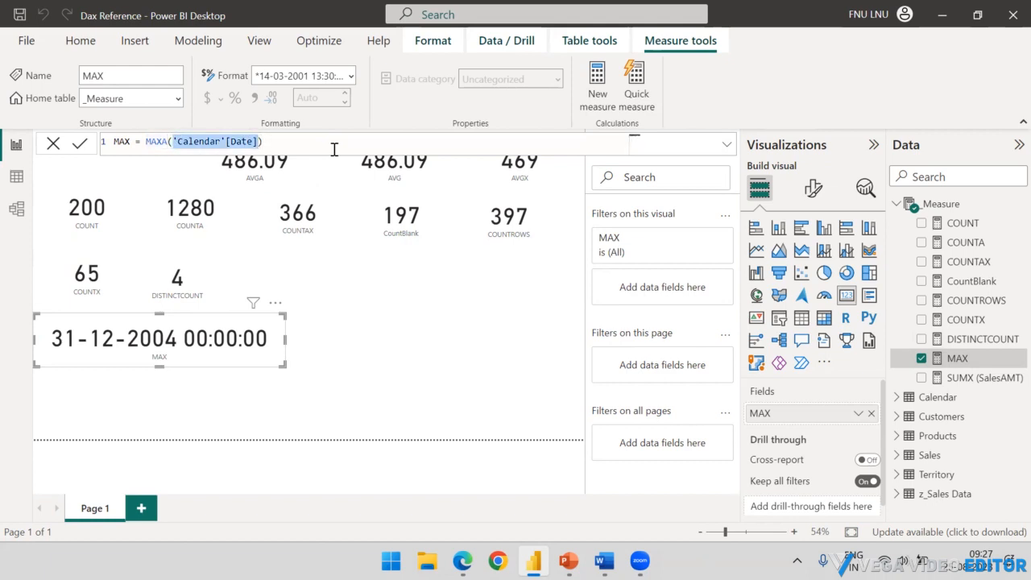
key(BackSpace)
text(Pro)
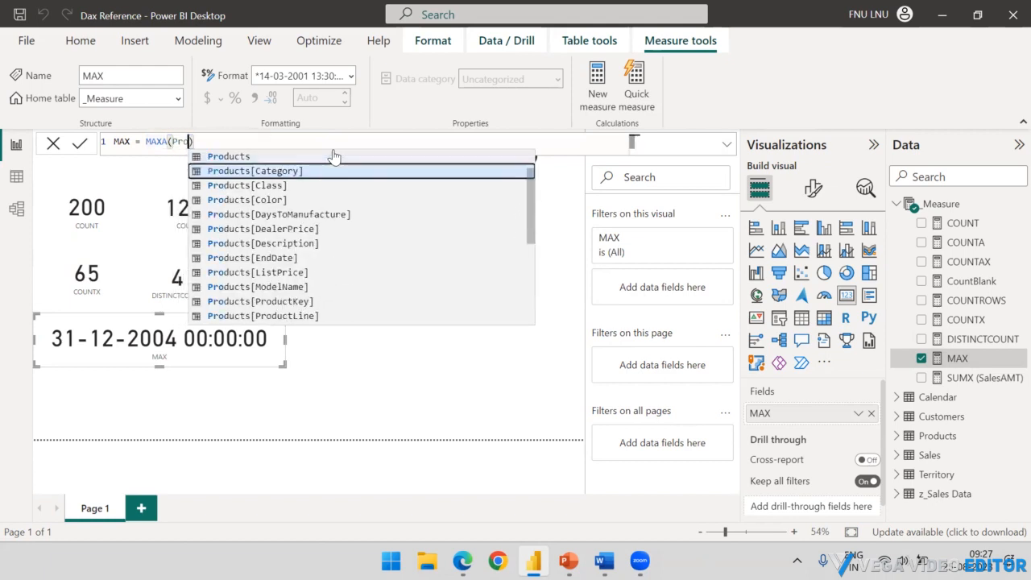
key(Tab)
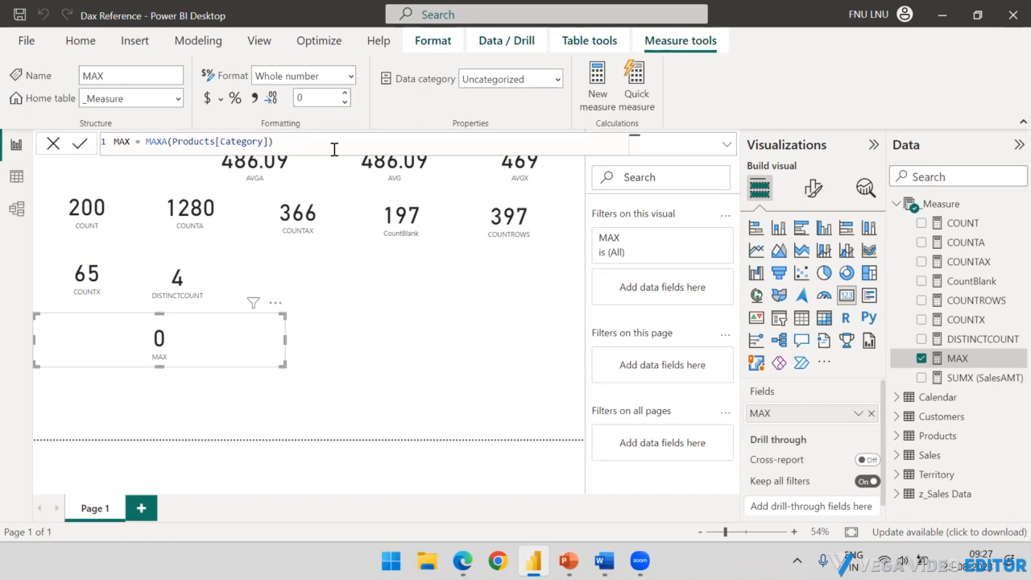
Change the function from MAXA to MAX so the measure's formula reads MAX = MAX(Products[Category]).
click(169, 140)
key(BackSpace)
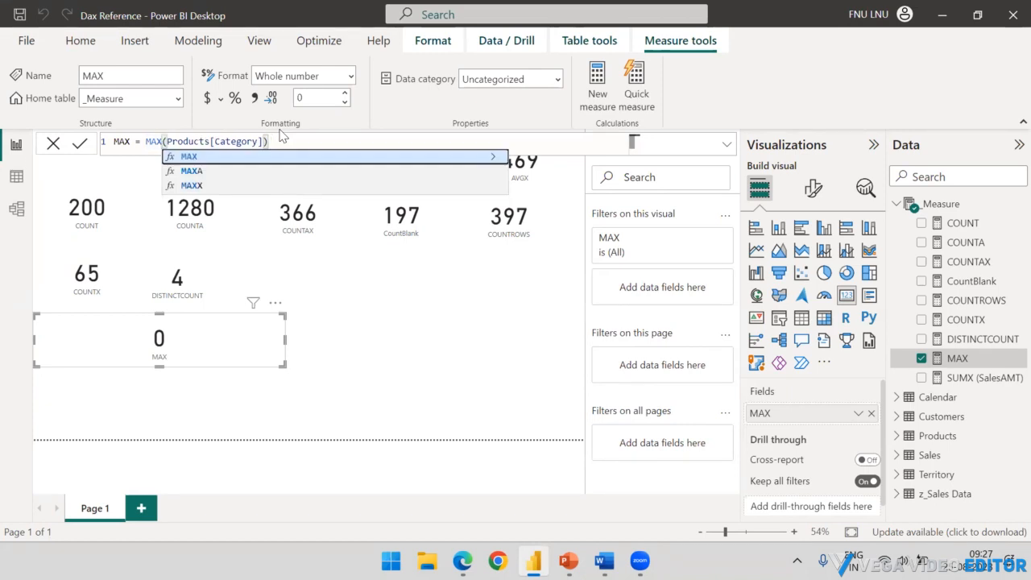
click(269, 141)
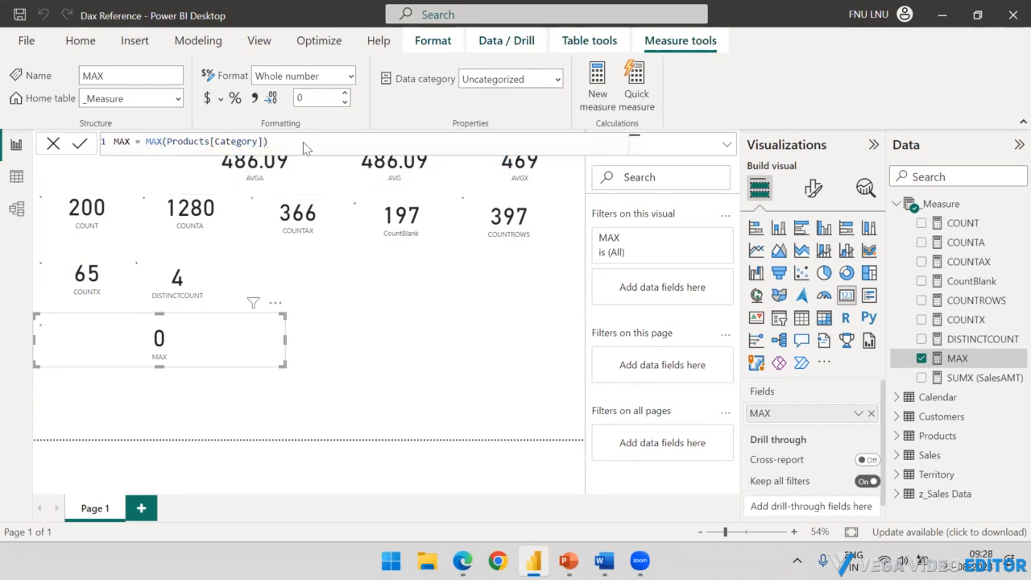
Commit the MAX measure's formula with Products[Category] as its argument.
key(Return)
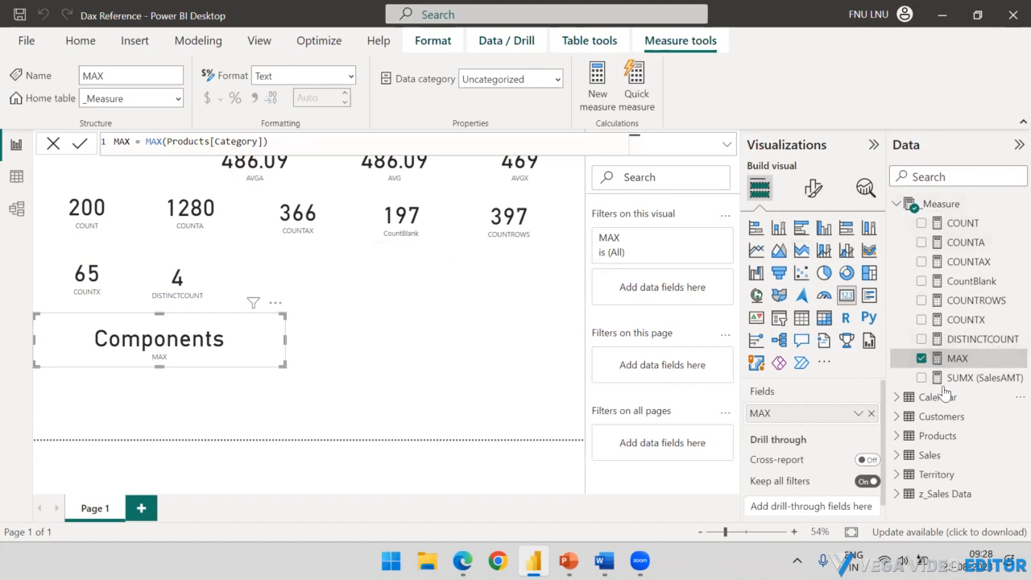
right_click(943, 205)
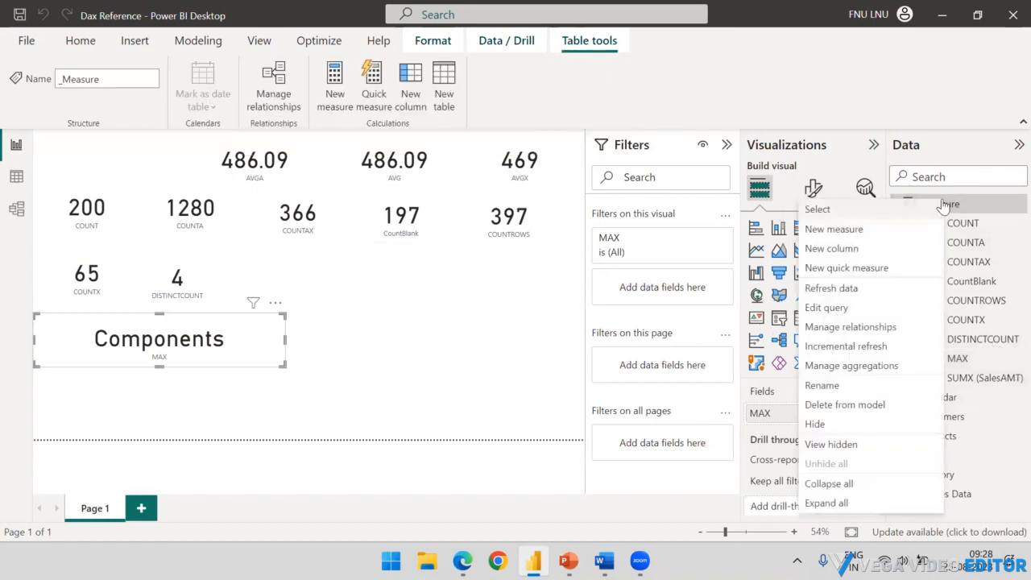
click(271, 338)
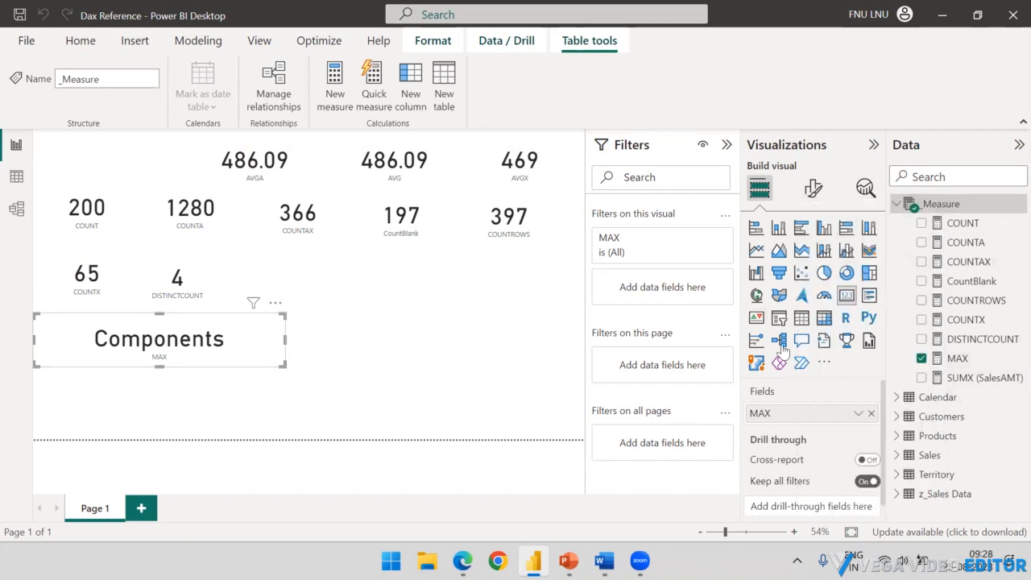
Reopen the MAX measure, change its function to MAXX and clear the Products[Category] argument.
click(955, 359)
click(163, 142)
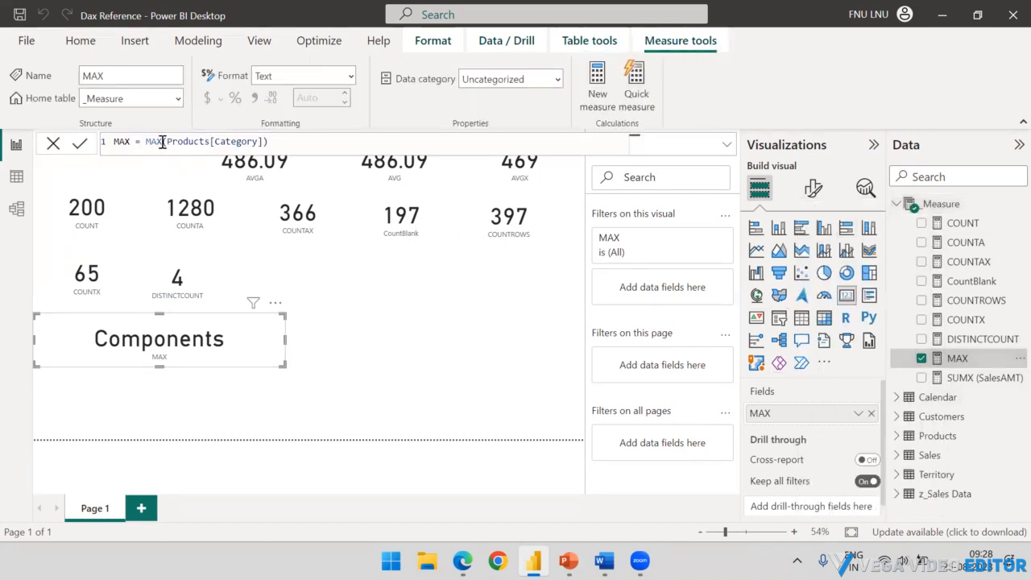
text(X)
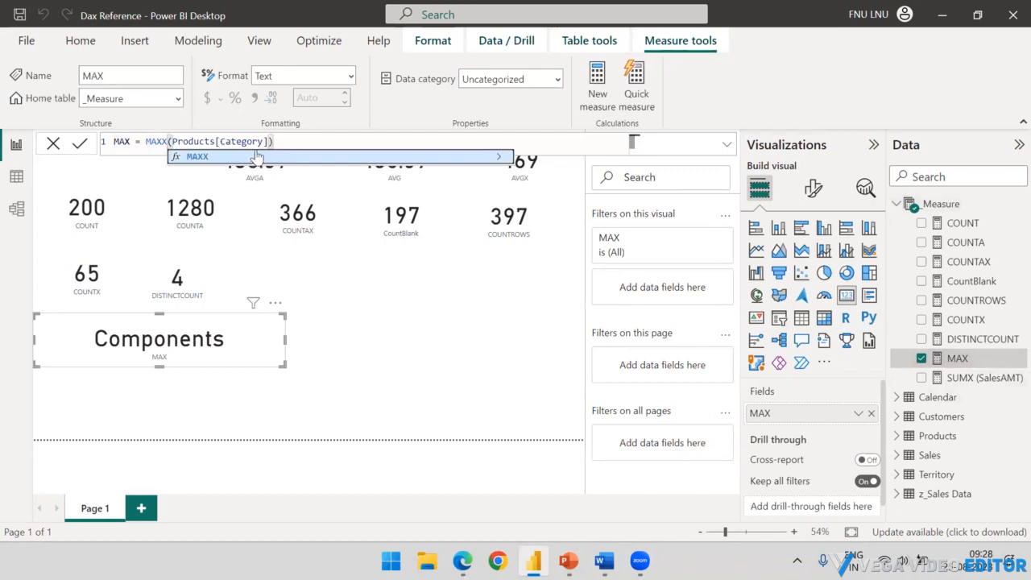
click(268, 142)
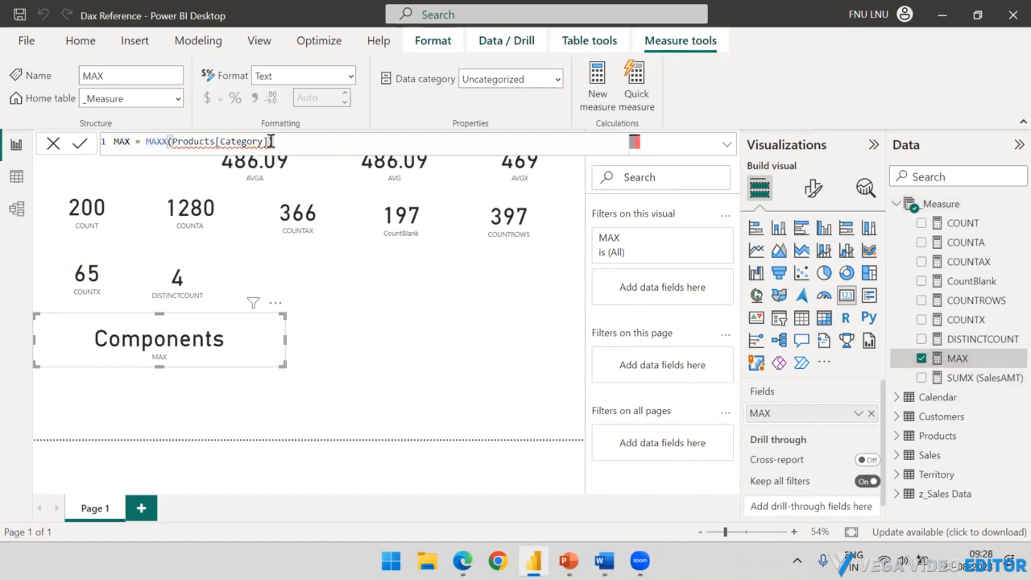
drag(268, 141, 171, 142)
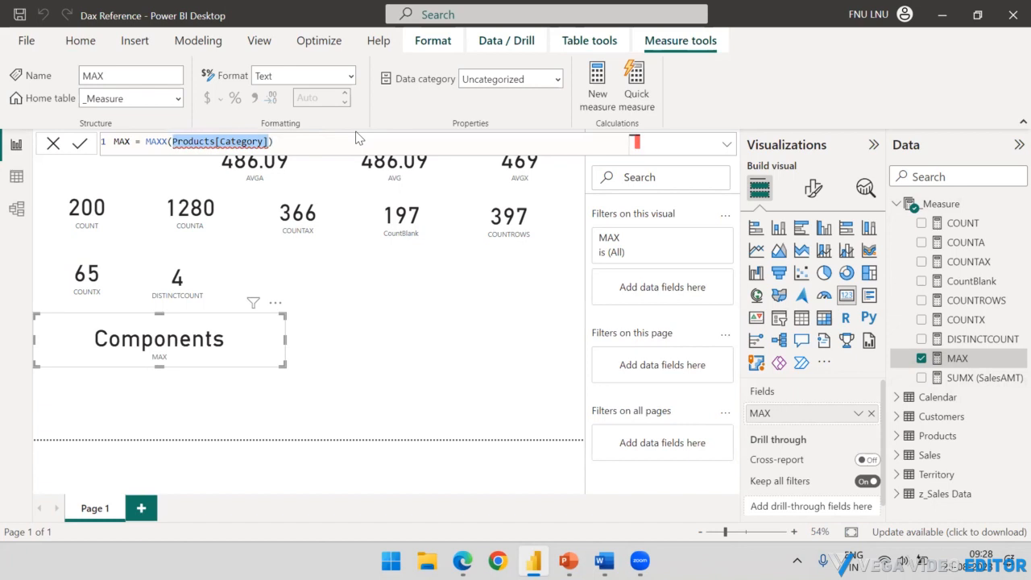
key(BackSpace)
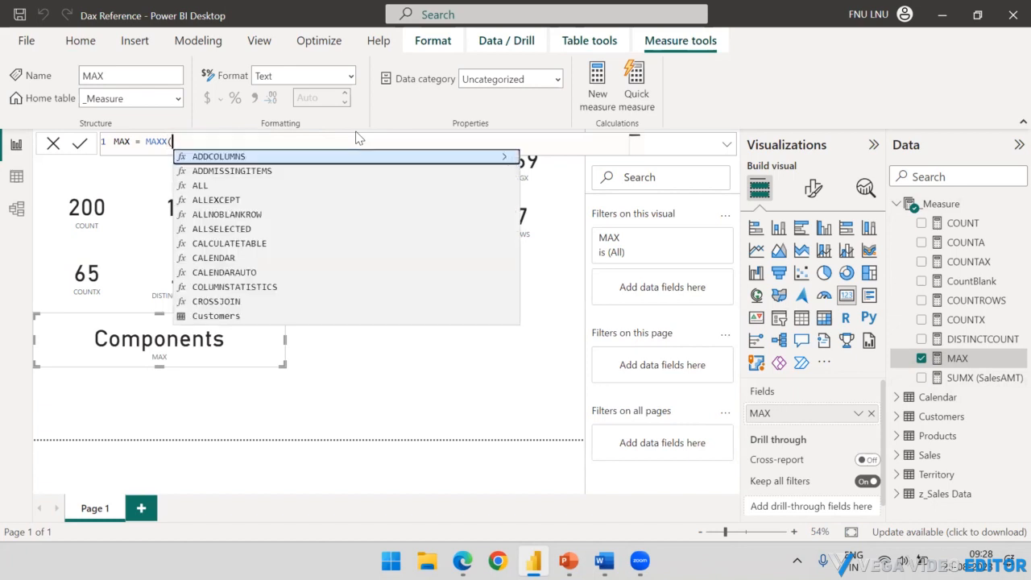
key(BackSpace)
text(()
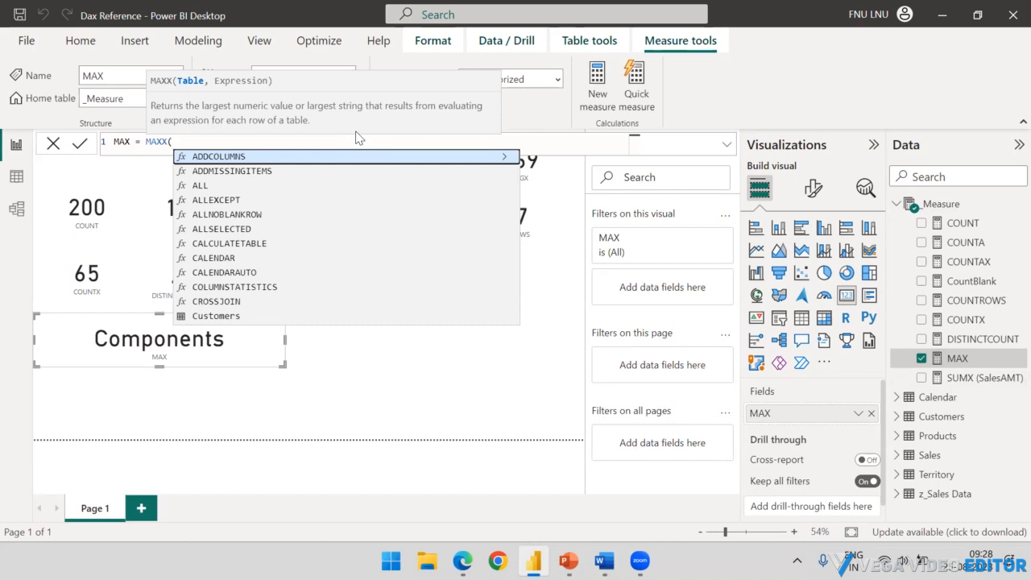
Enter Sales as MAXX's table argument and begin an IF function as its expression.
text(Sa)
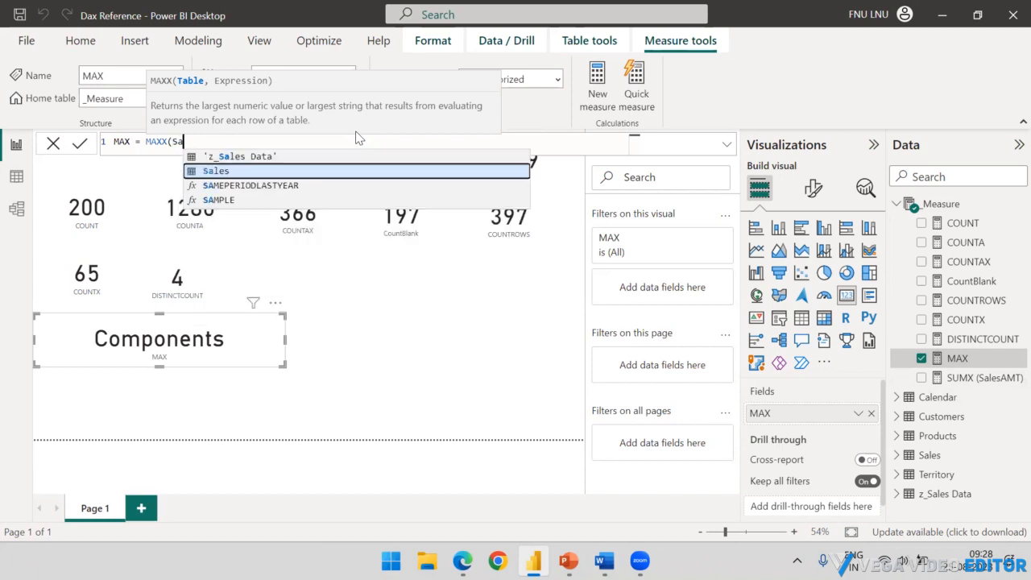
text(les.)
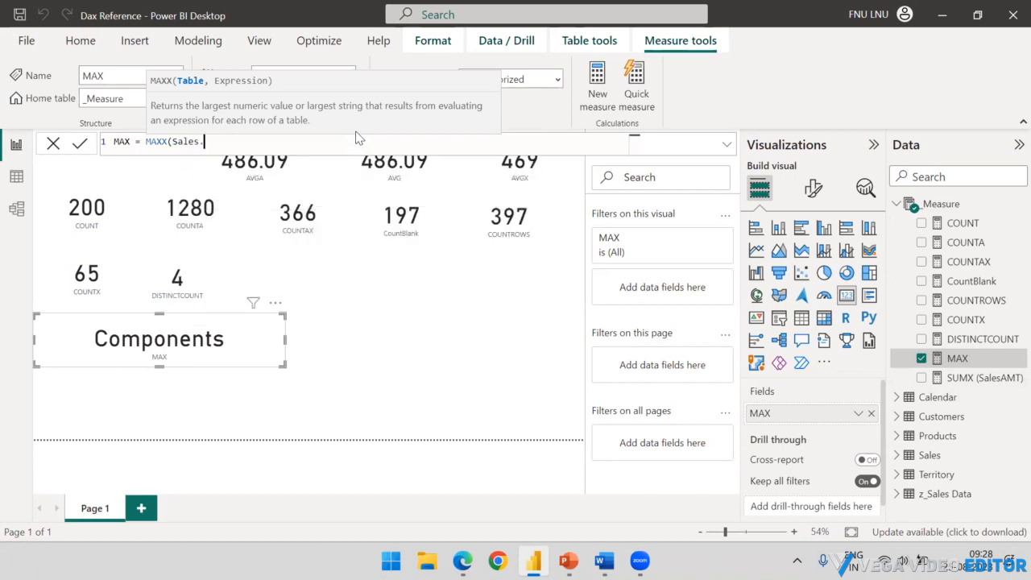
key(BackSpace)
text(,)
text(If)
key(Tab)
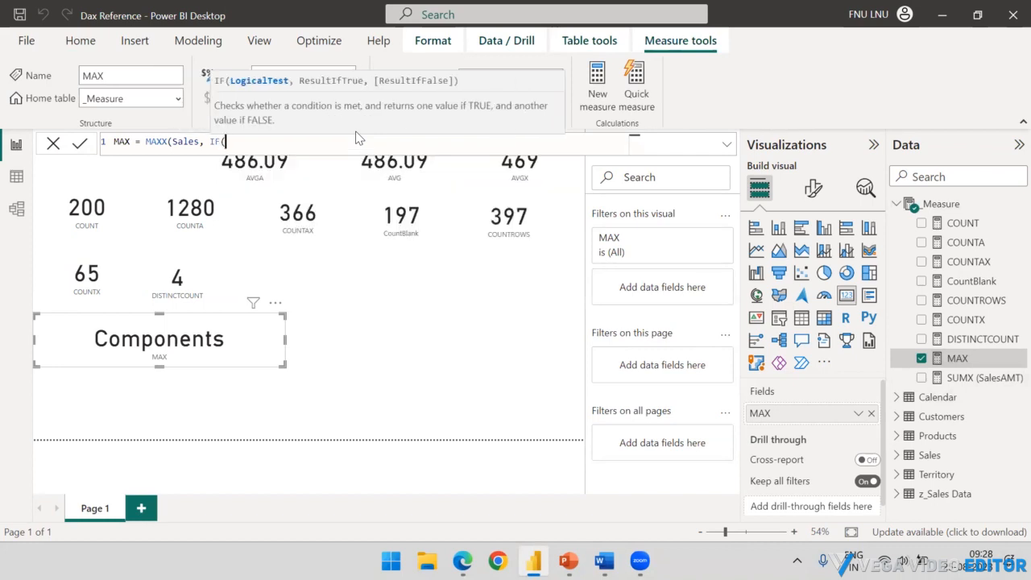
Set the IF function's logical test to Sales[Category] = "Components".
text(cate)
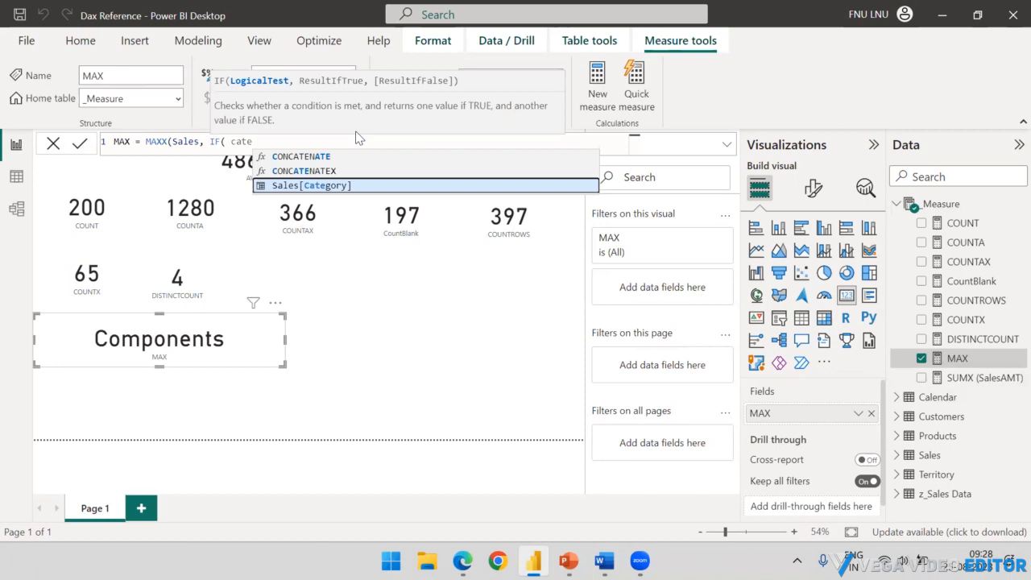
key(Tab)
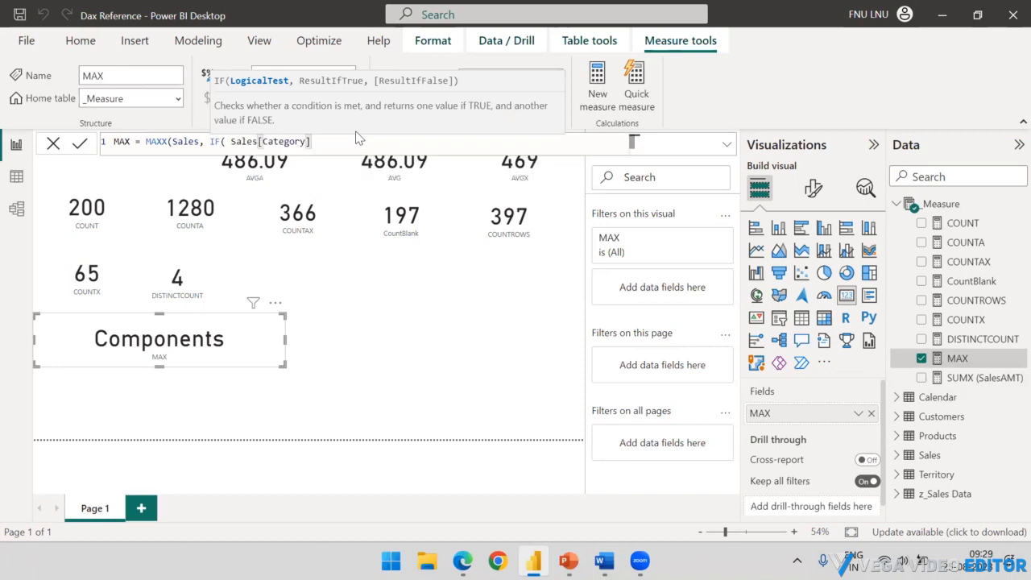
text(= "")
text(Compo)
text(nents")
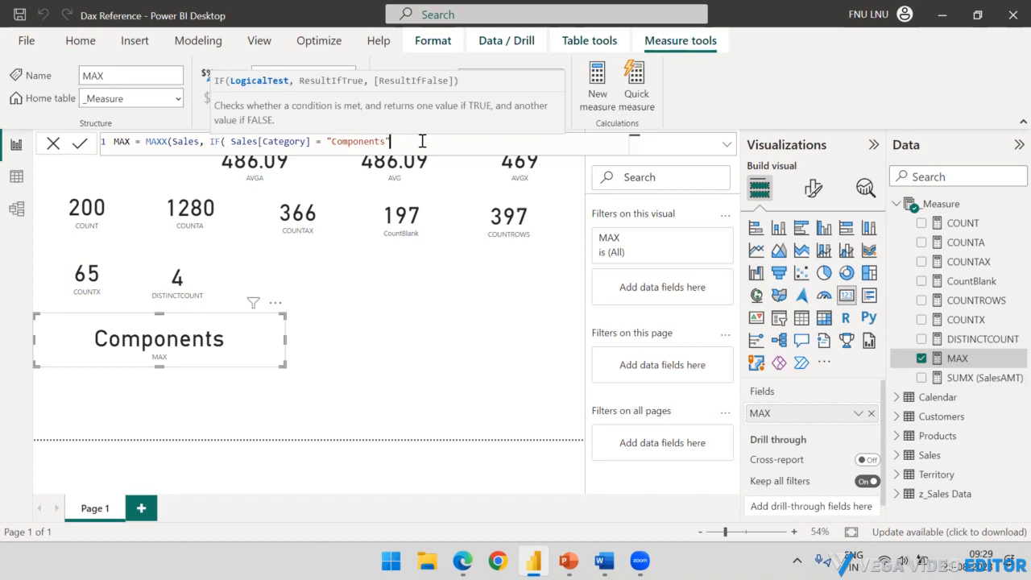
Make the IF return Sales[SalesAmount] when true and 0 when false, and commit the MAX measure's formula.
text(, )
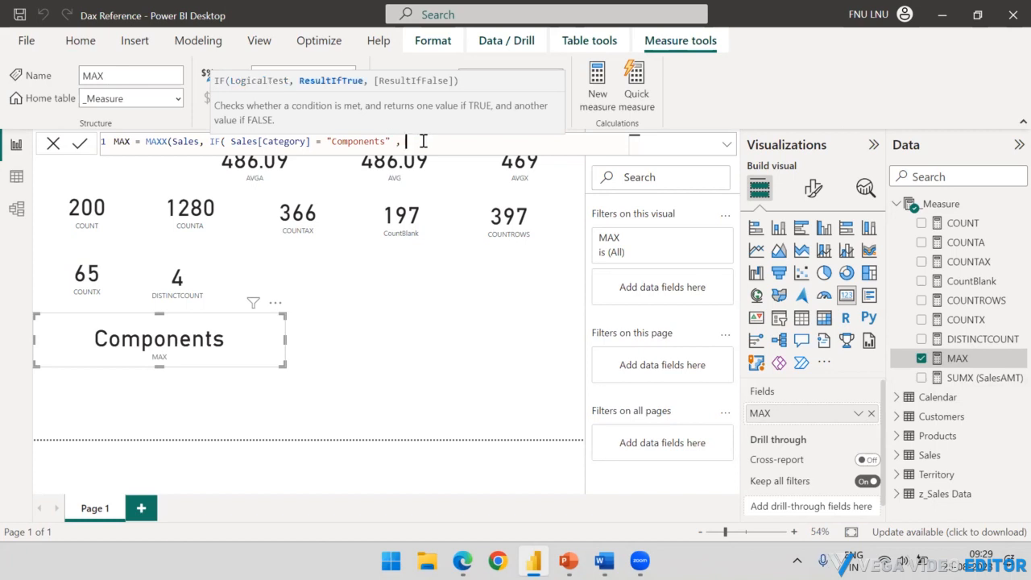
text(Sal)
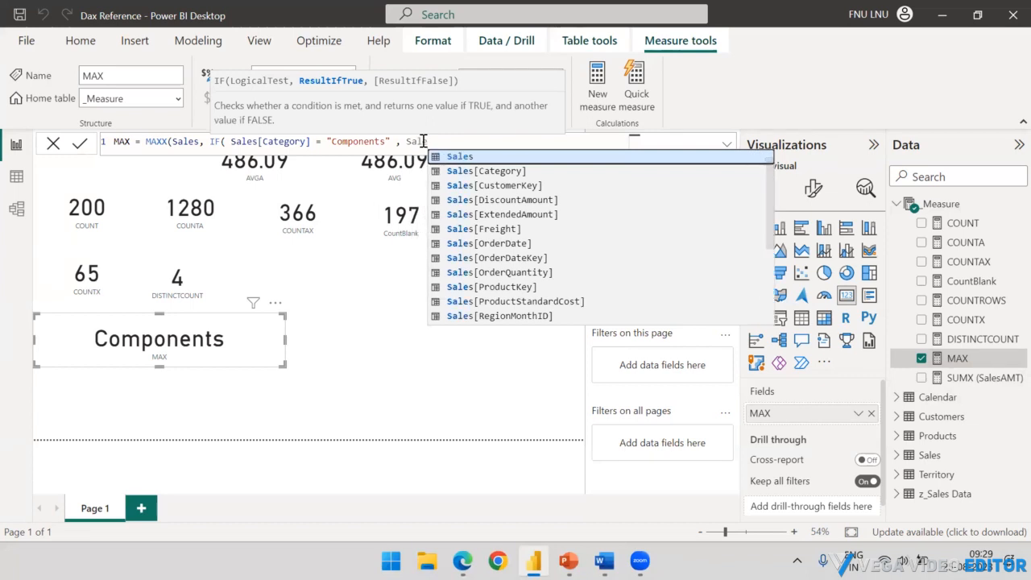
text(esam)
key(Tab)
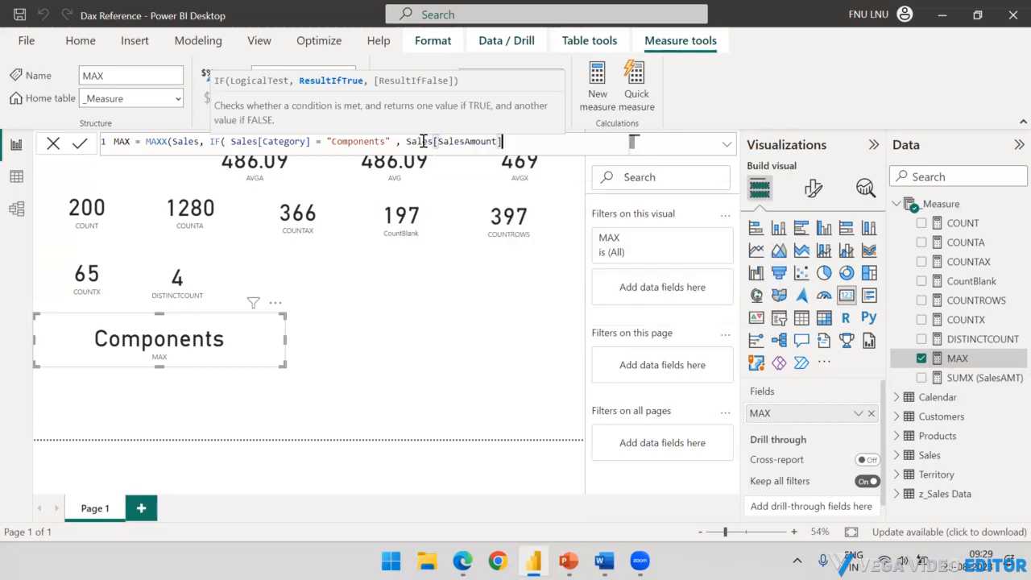
text(, )
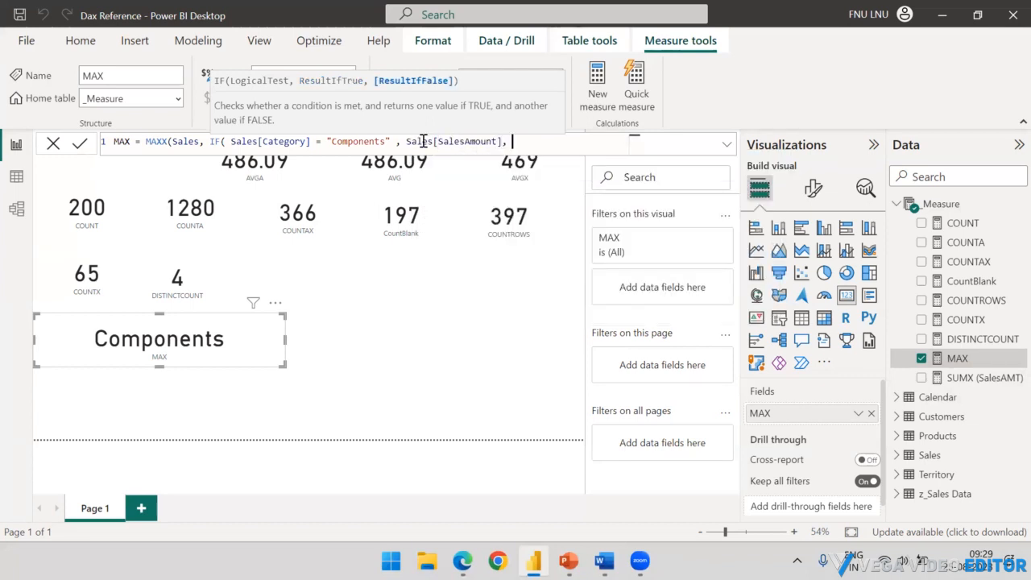
text(0))
key(Return)
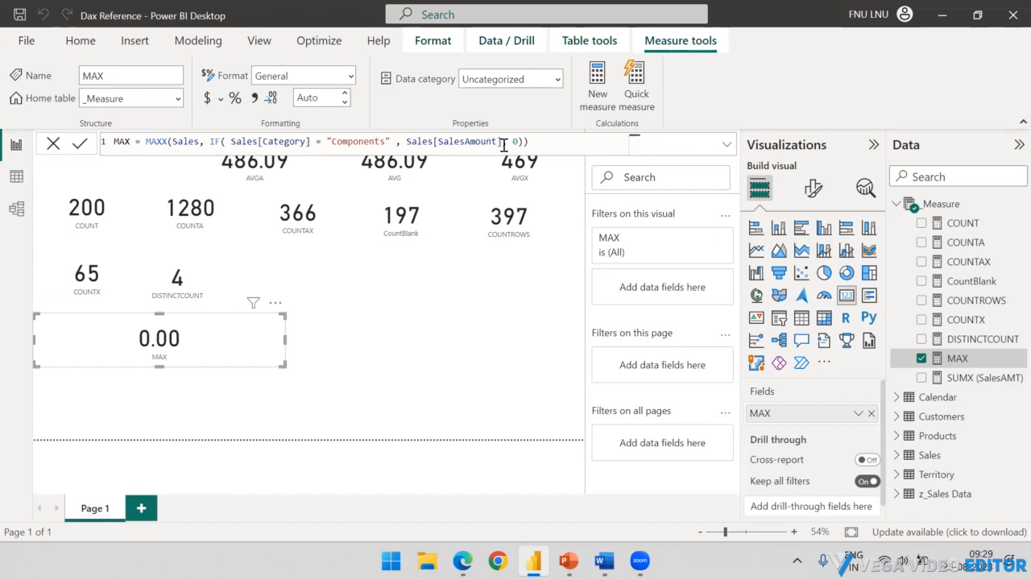
Change the category in the MAX measure's IF condition to "Clothing" and commit the formula.
double_click(368, 140)
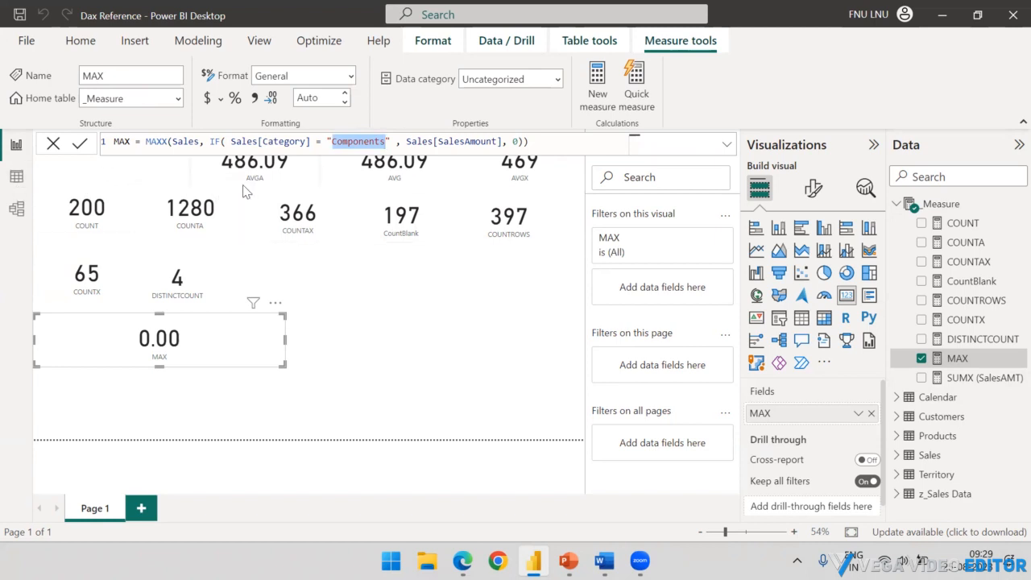
text(Clothing)
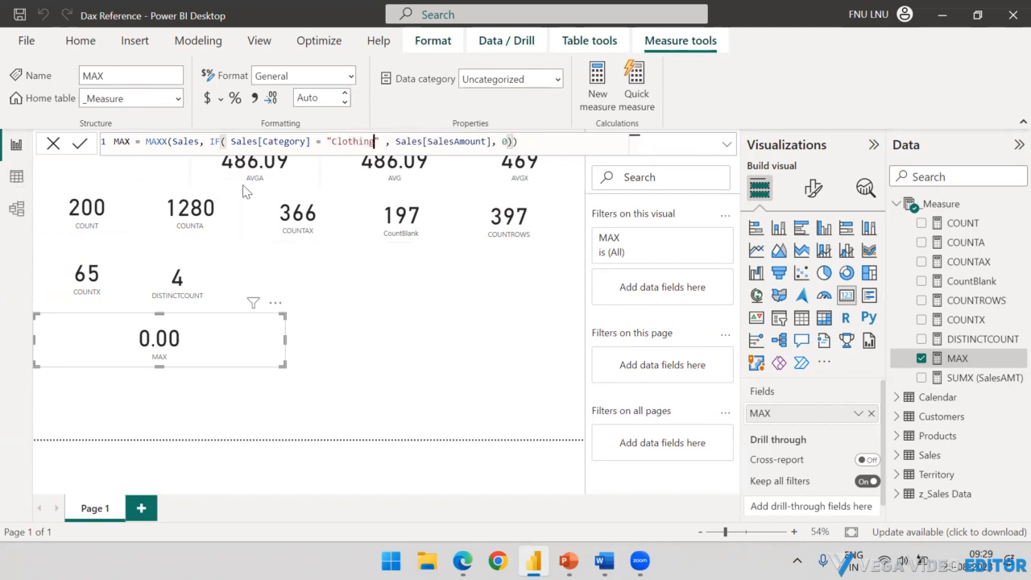
click(542, 145)
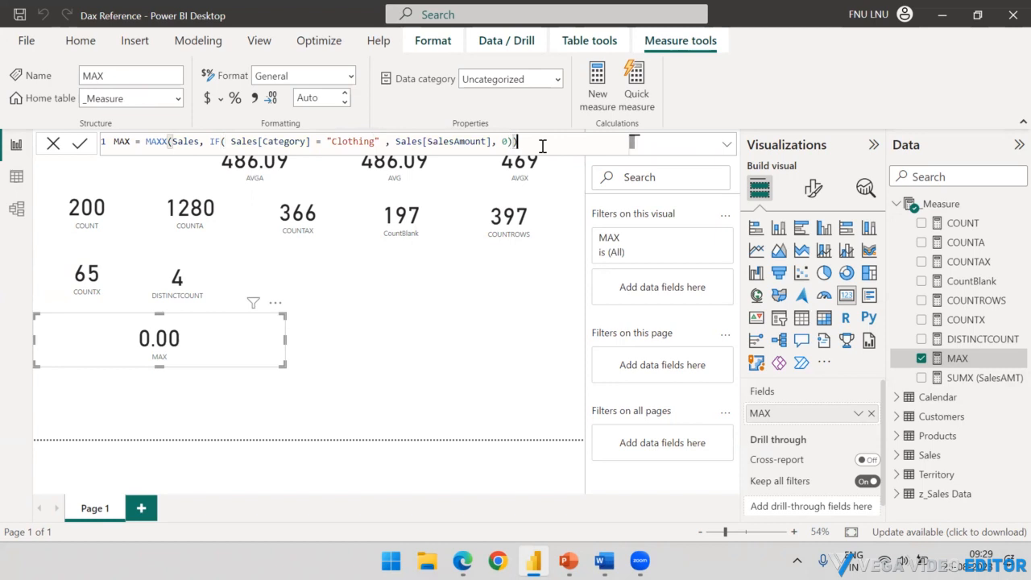
key(Return)
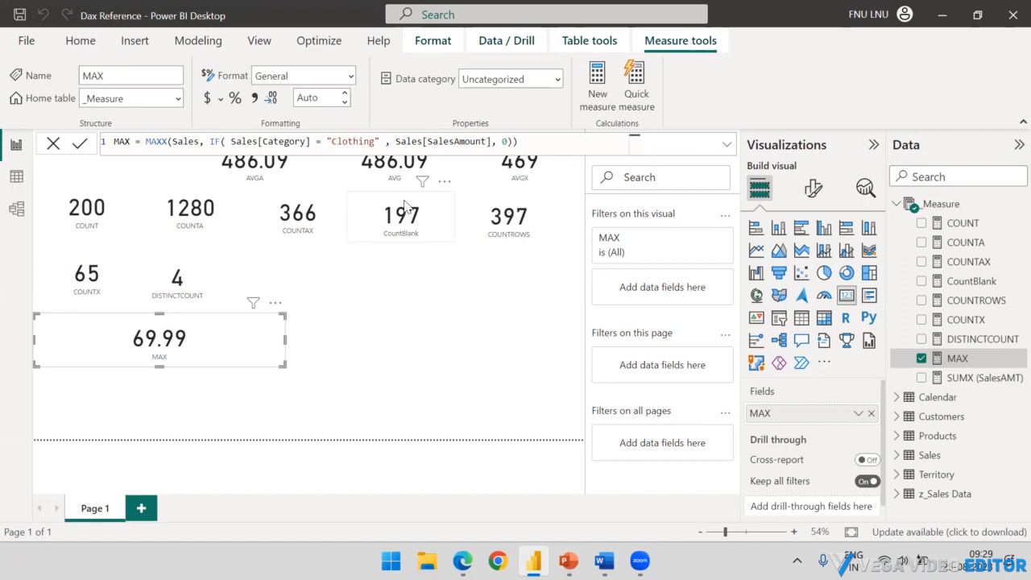
Create a new measure in the _Measure table with the formula MIN = MIN(100,200).
right_click(942, 206)
click(874, 233)
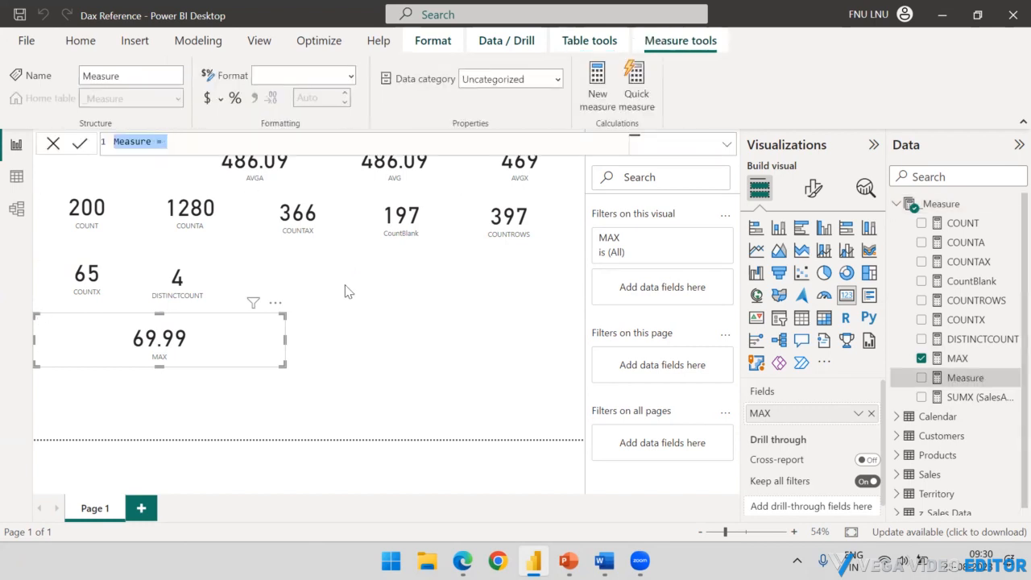
key(BackSpace)
text(MIN)
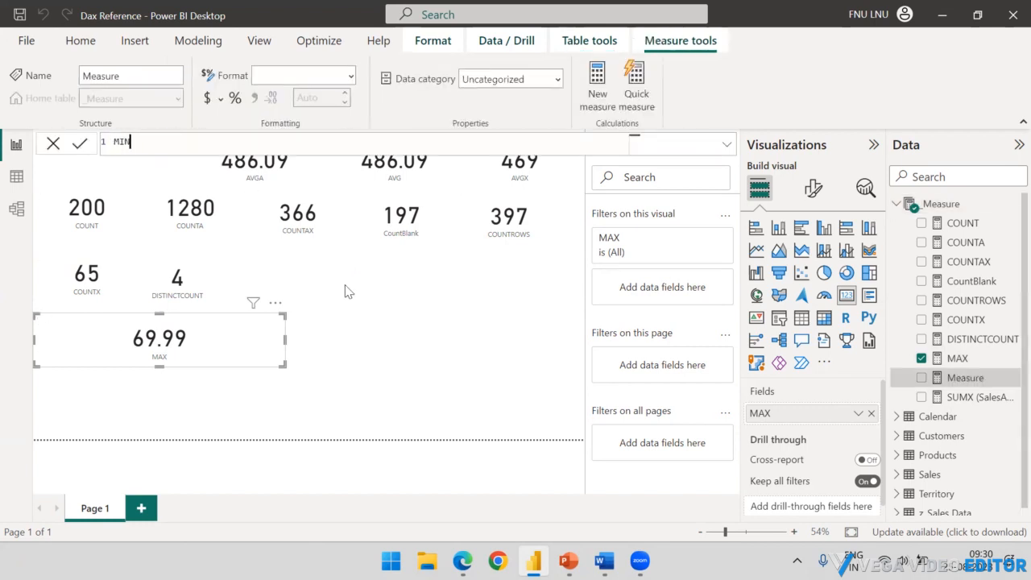
text( = MA)
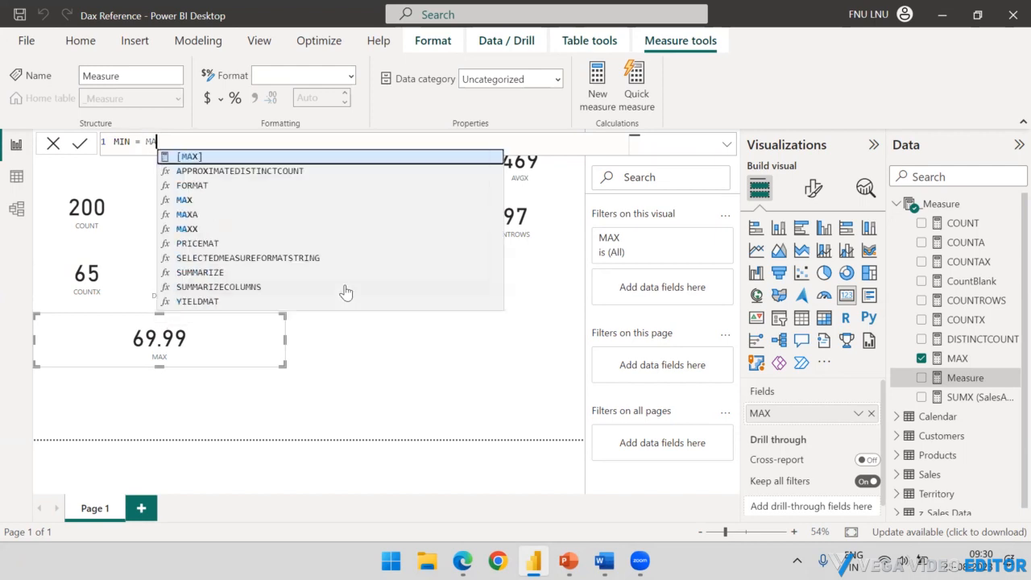
key(BackSpace)
text(IN)
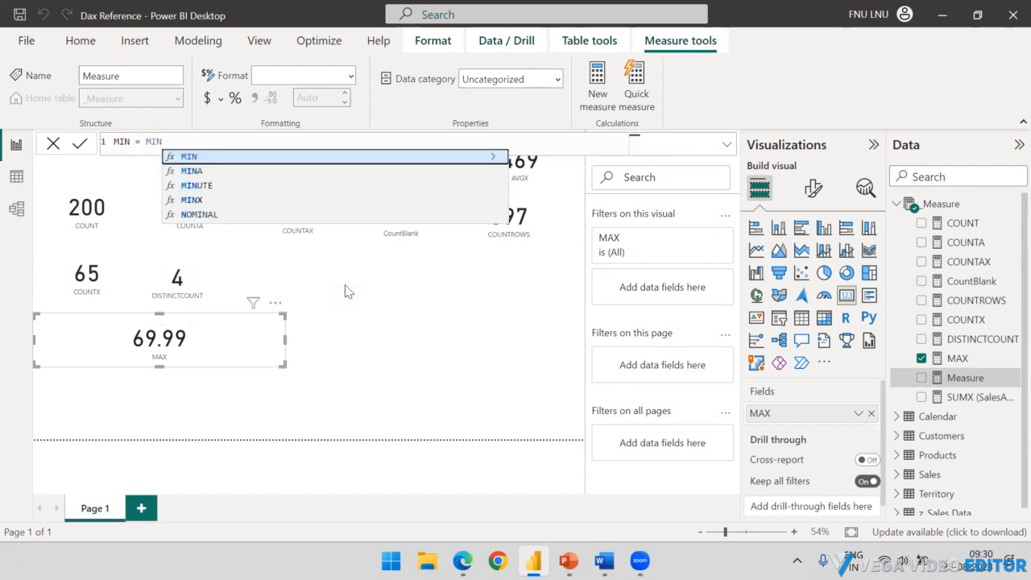
text(()
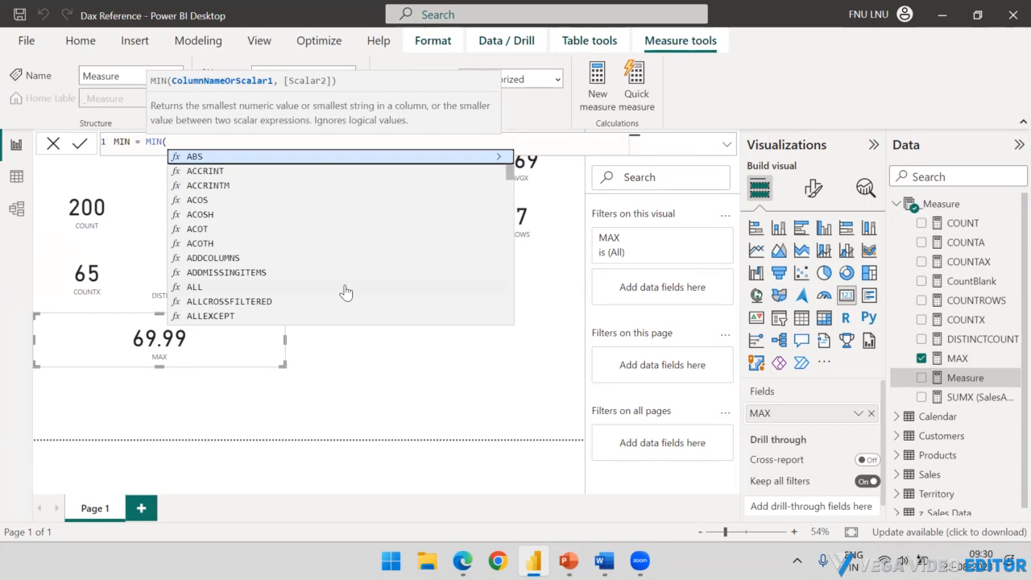
text(100)
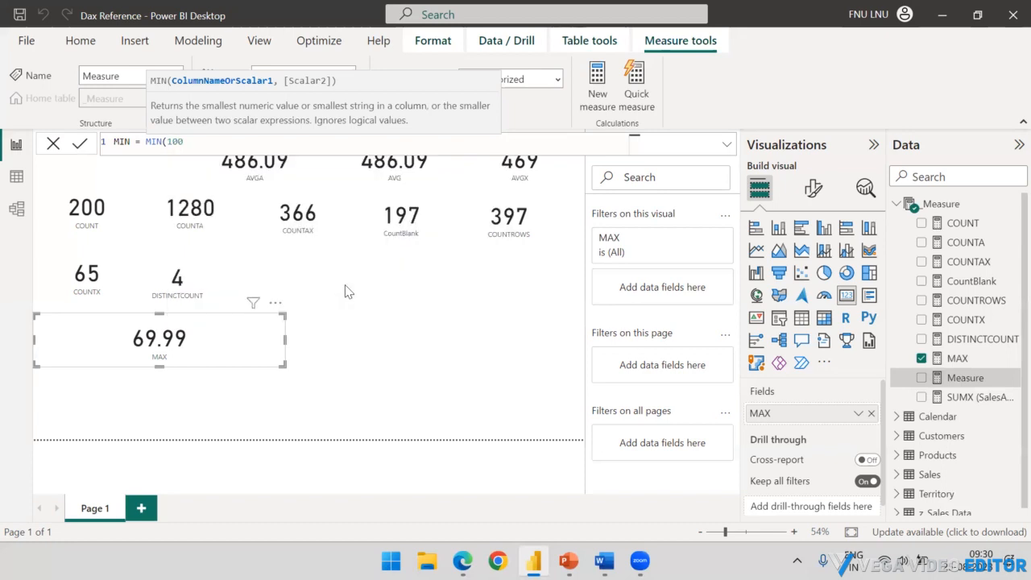
text(,200))
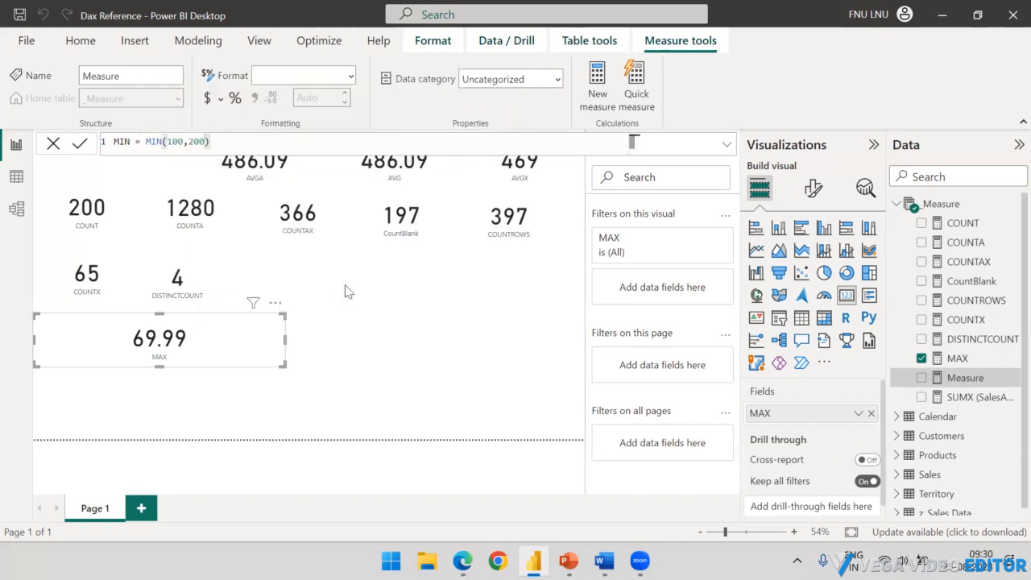
key(Return)
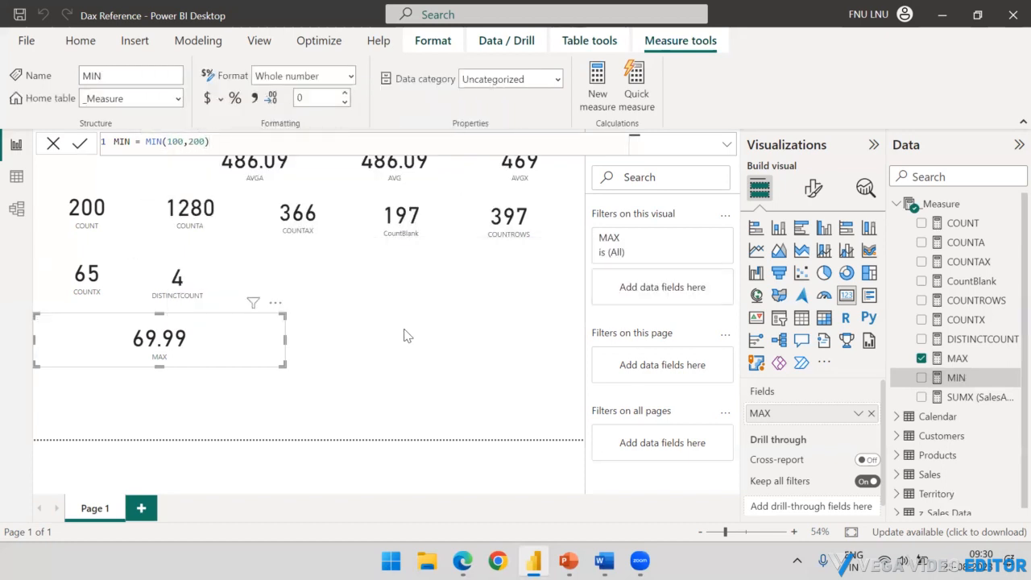
Add a compact card beneath the COUNTAX card and show the MIN measure on it.
click(392, 340)
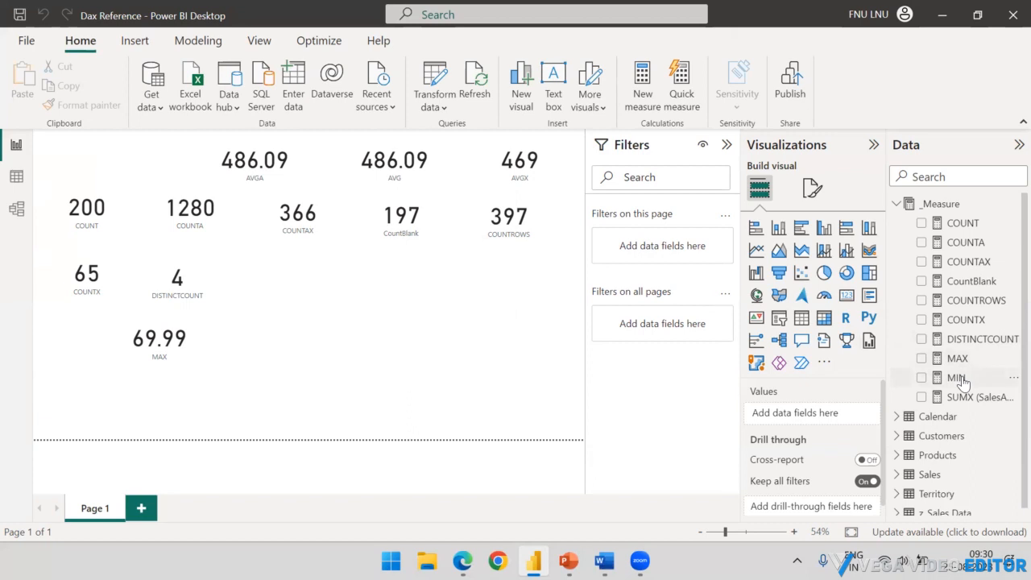
click(845, 295)
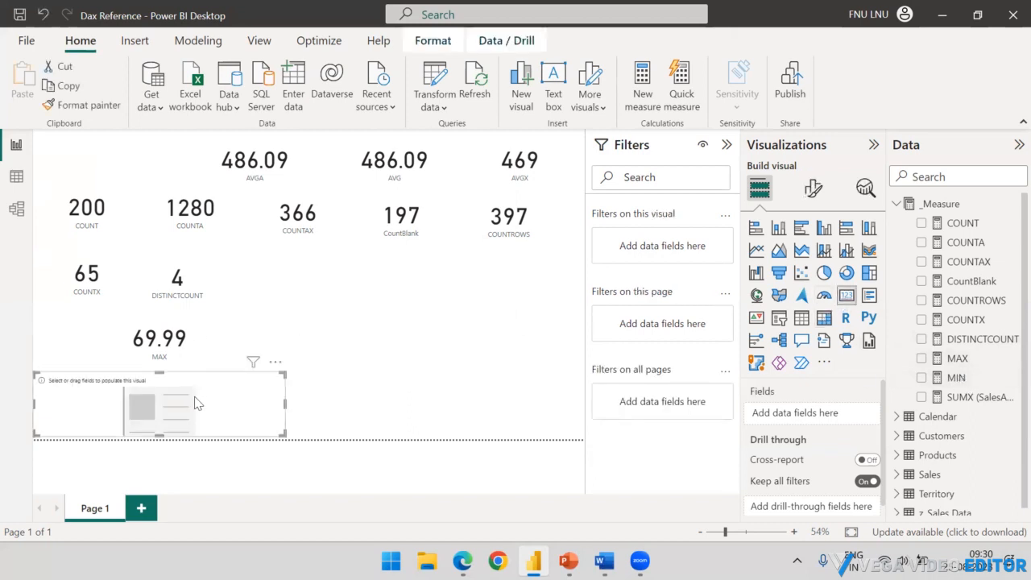
drag(198, 403, 396, 319)
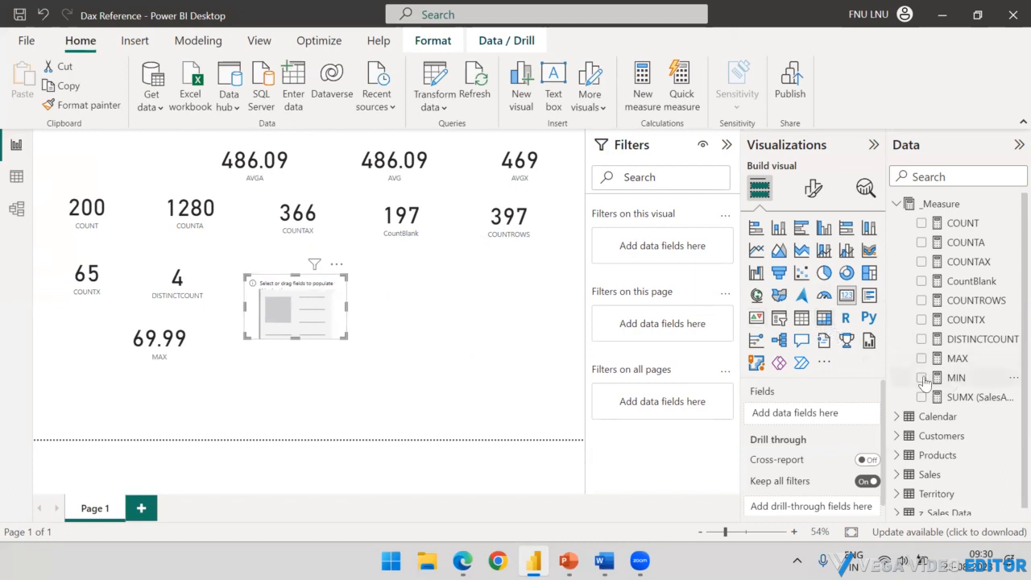
drag(924, 380, 316, 320)
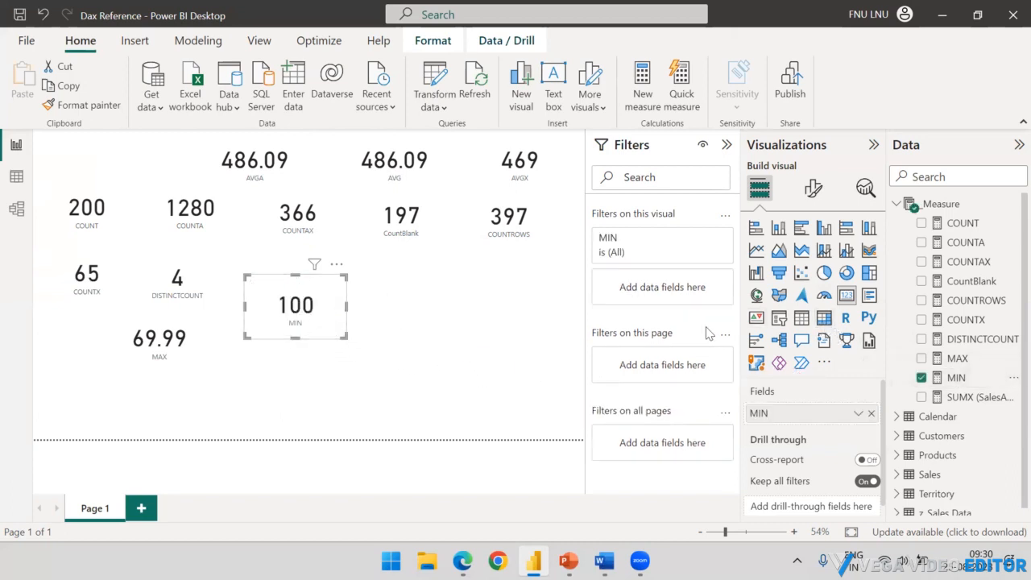
Change the MIN measure's formula to MIN(Sales[SalesAmount]) and commit it.
click(956, 377)
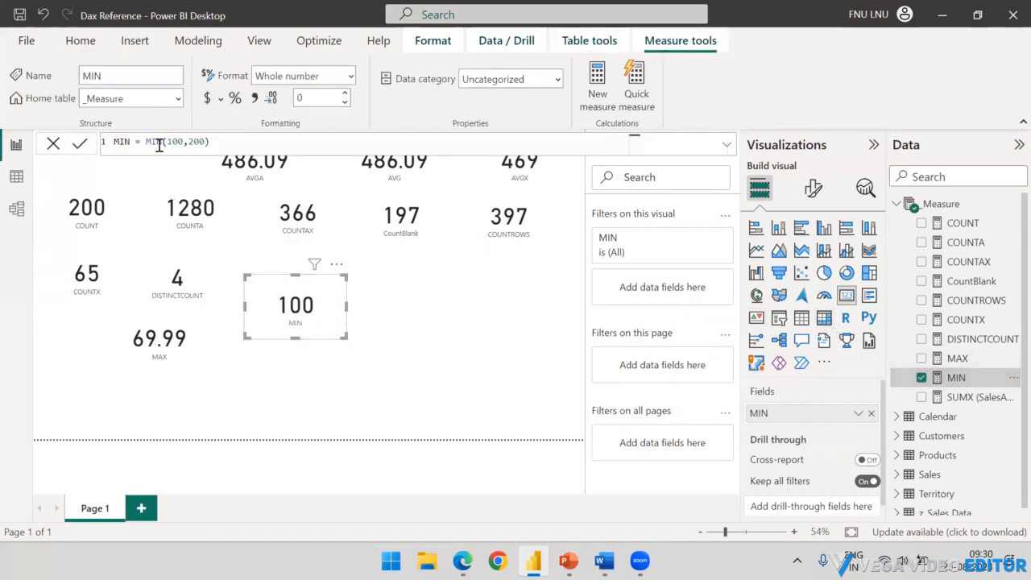
drag(166, 142, 206, 141)
key(BackSpace)
text(sale)
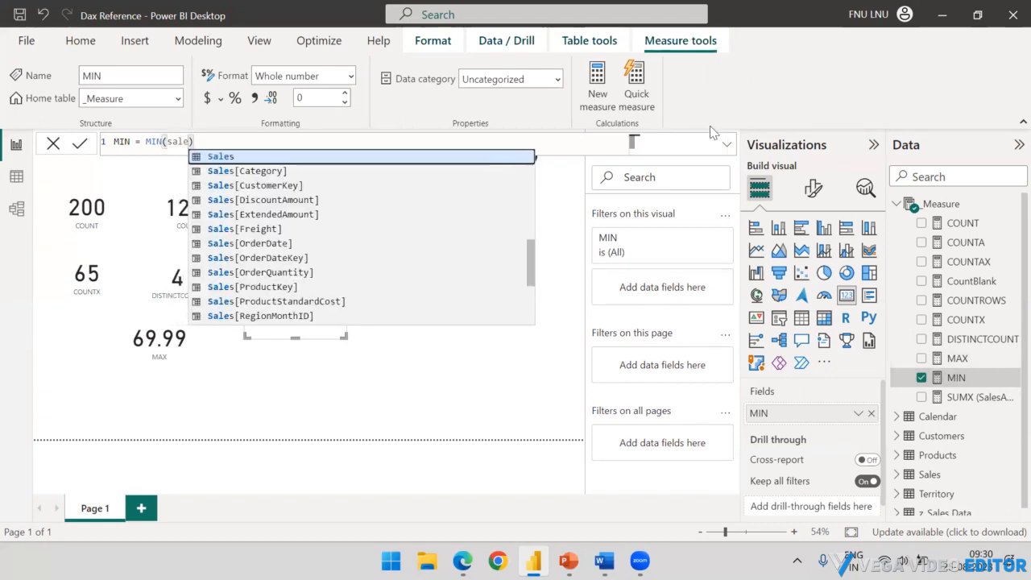
key(Down)
key(Down)
key(Down)
key(Down)
key(Down)
key(Down)
key(Down)
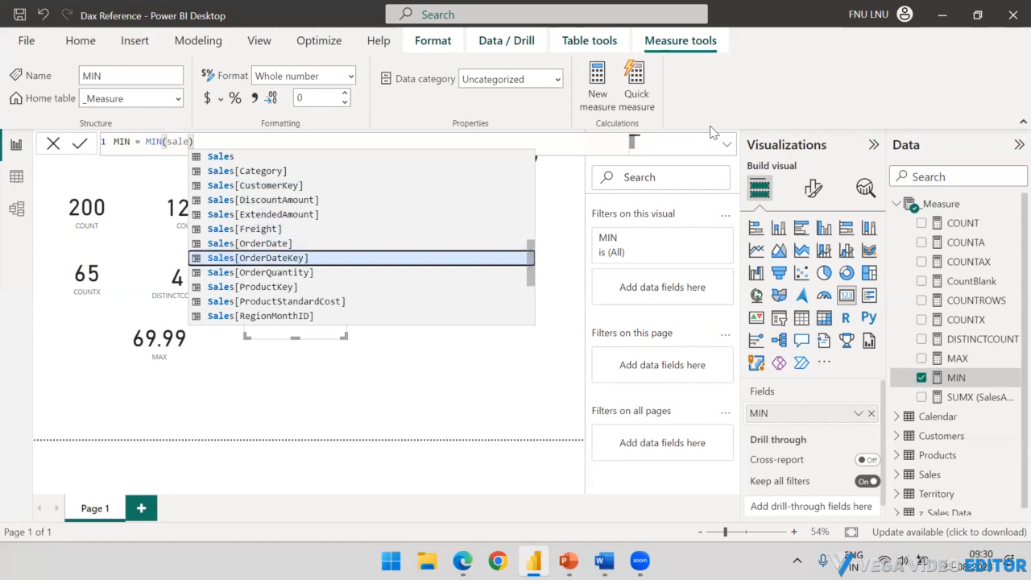
key(Down)
key(Down)
key(Down)
key(Down)
key(Down)
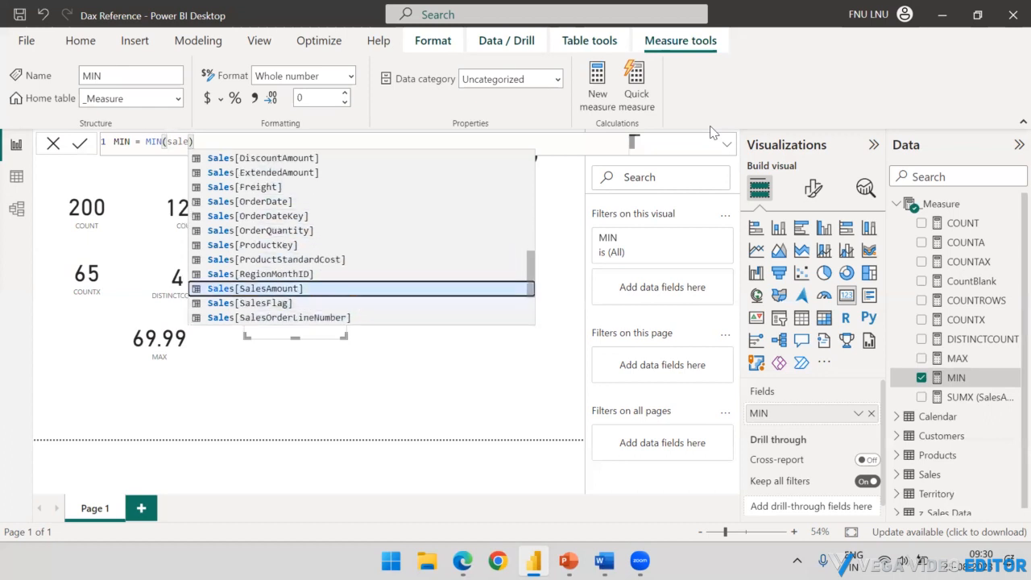
key(Tab)
key(Return)
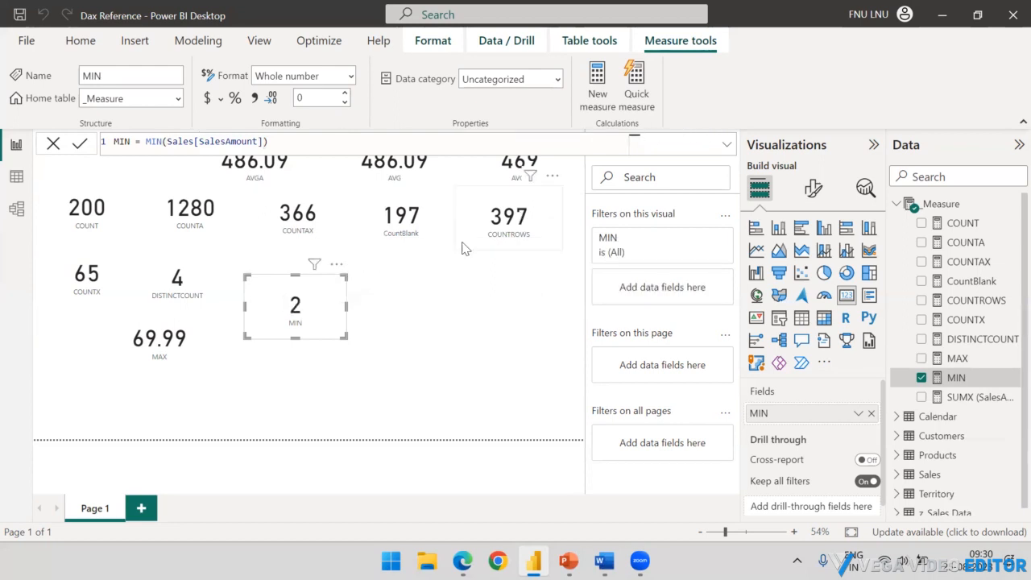
Switch the function in the MIN measure's formula to MINA and commit it.
click(165, 141)
text(A)
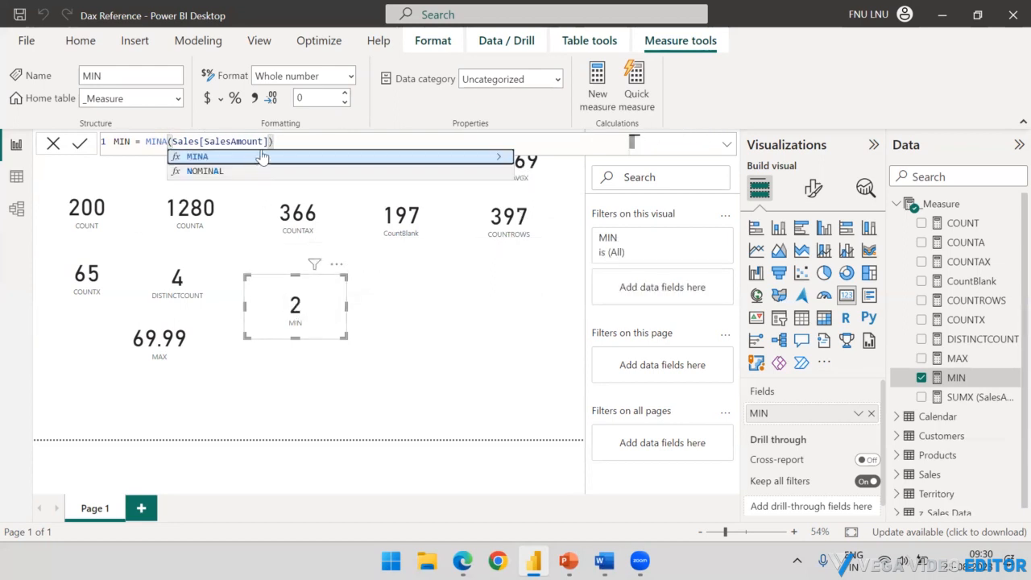
key(Right)
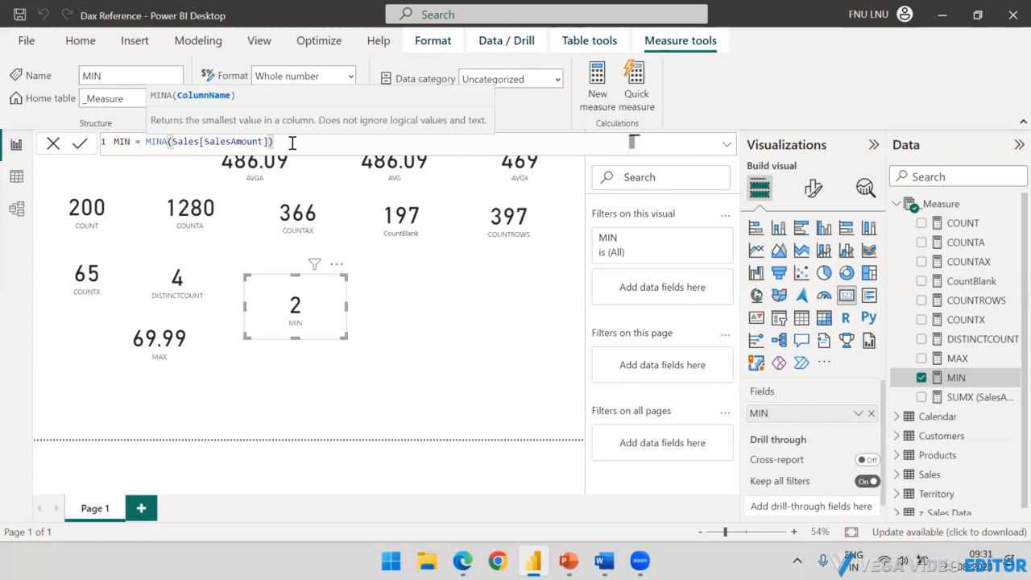
click(292, 142)
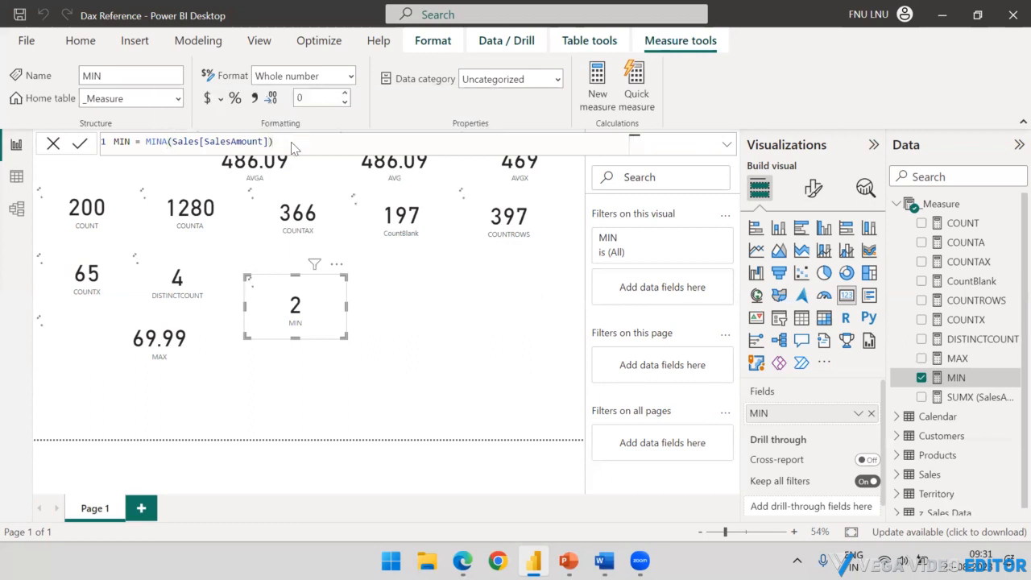
key(Return)
Clear the MINA function's argument, re-enter Sales[SalesAmount] and remove the extra space before it.
drag(275, 142, 146, 142)
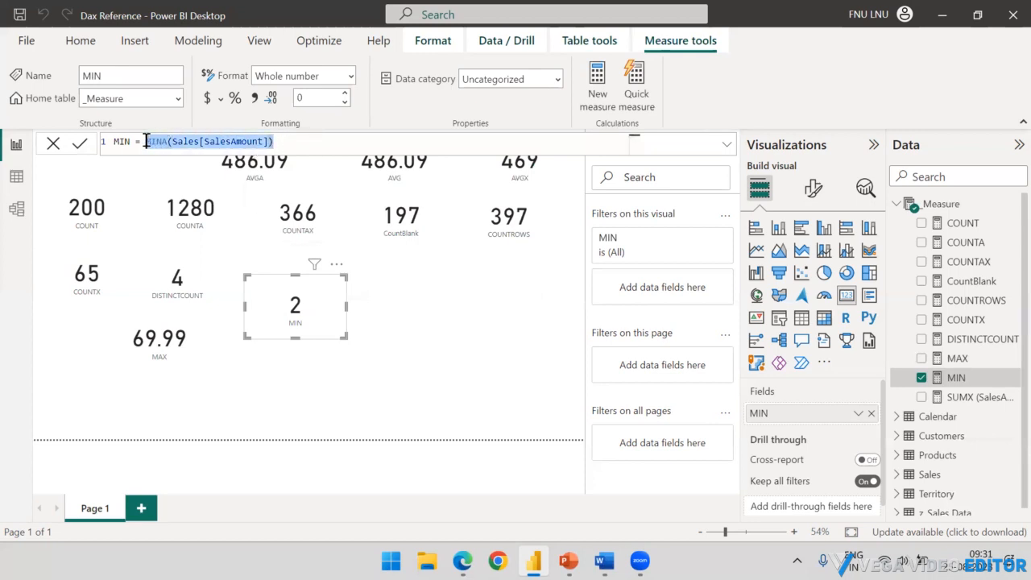
click(145, 142)
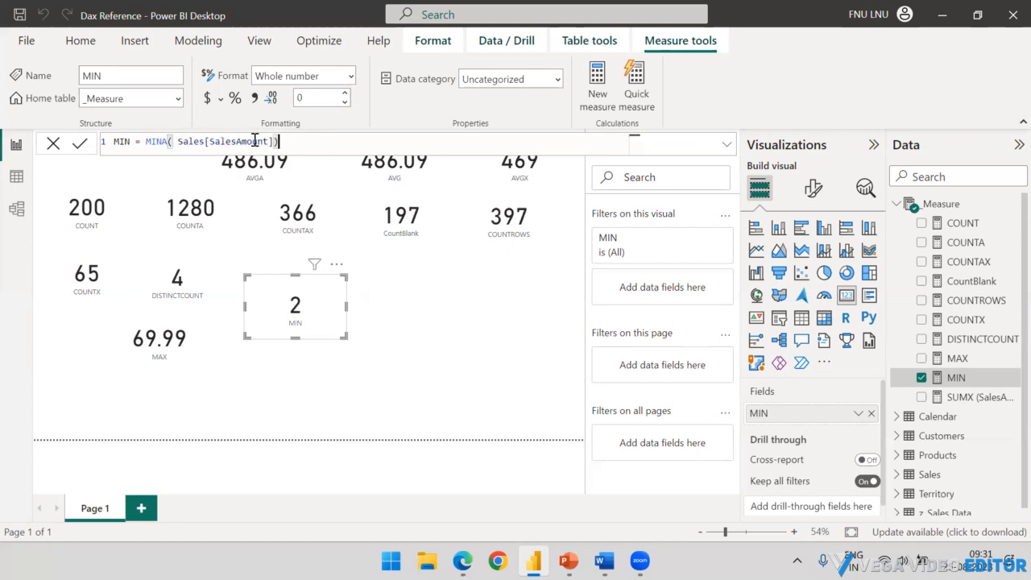
drag(279, 142, 172, 142)
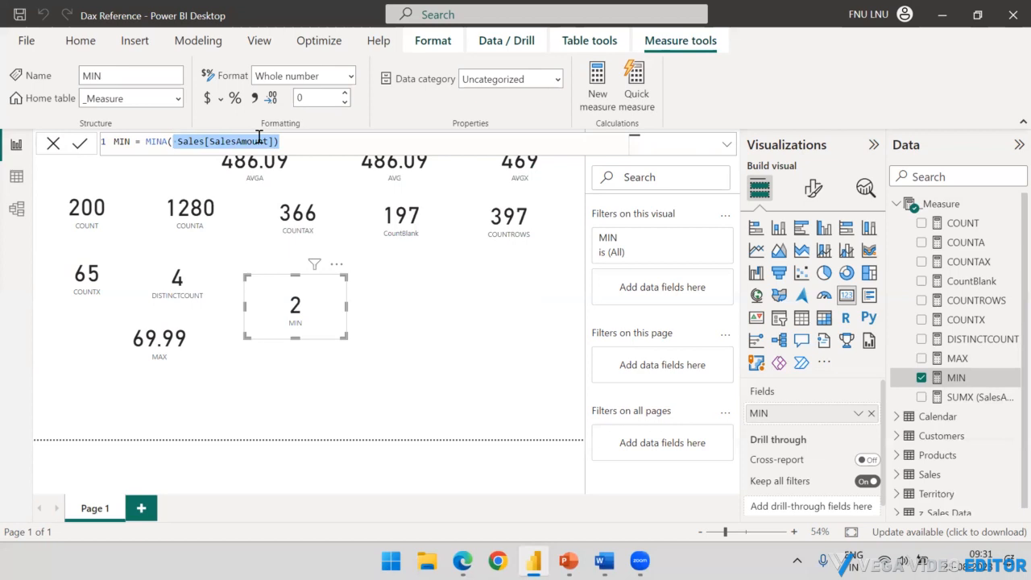
key(BackSpace)
key(BackSpace)
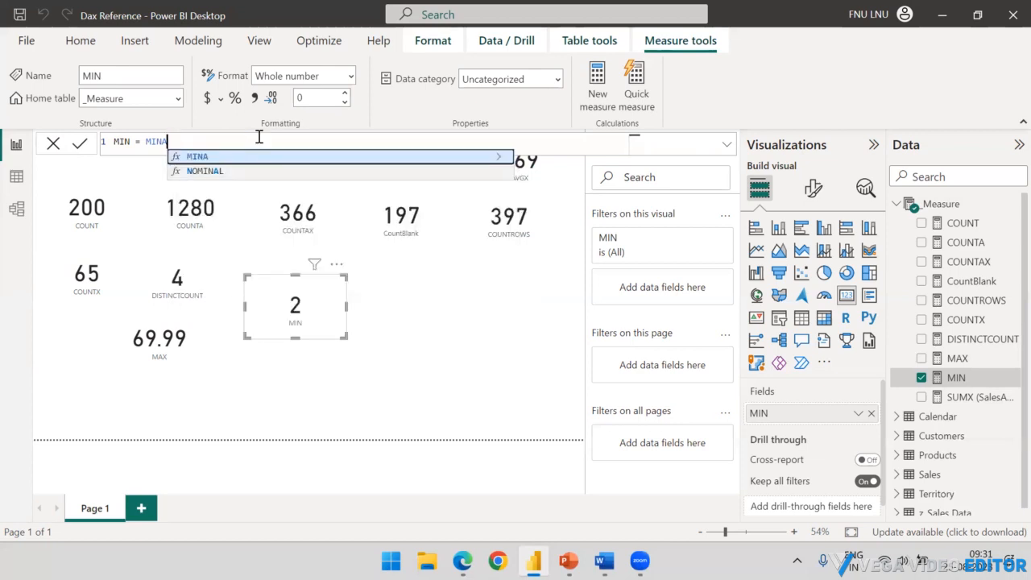
text(()
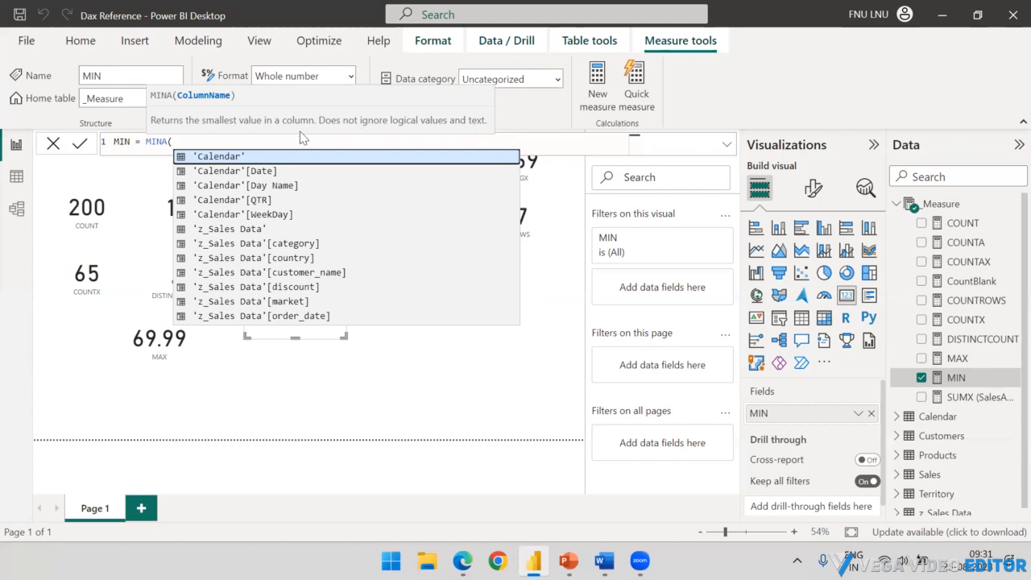
text(Sales[SalesAmount]))
key(Return)
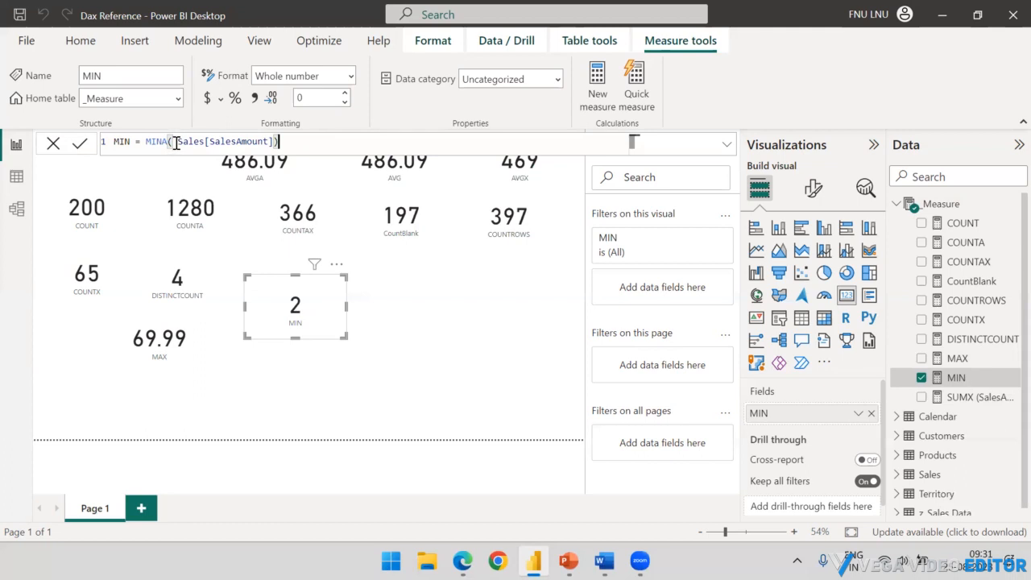
click(175, 143)
key(BackSpace)
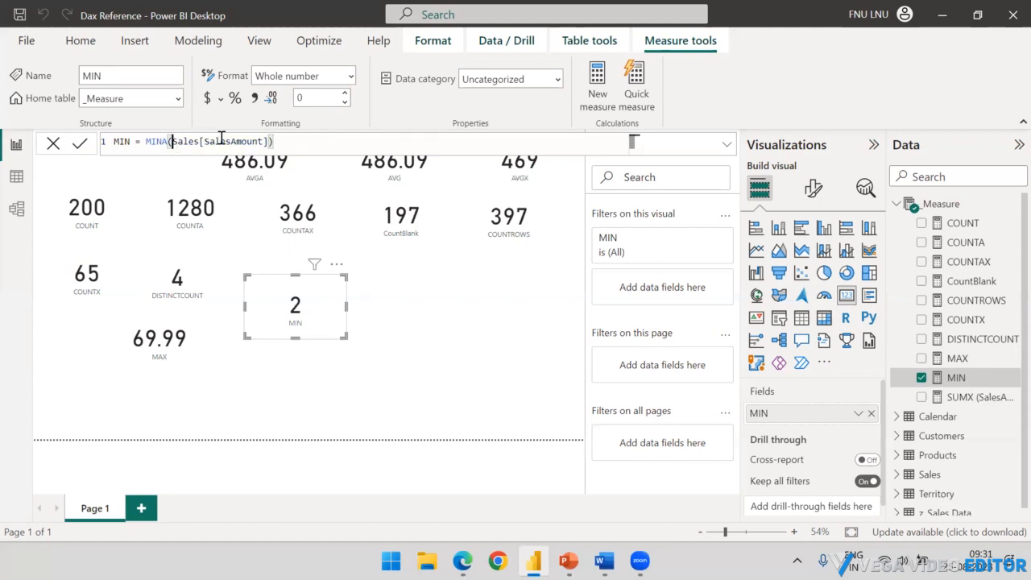
click(283, 142)
click(170, 142)
Copy the MAXX expression from the MAX measure and replace the MIN measure's expression with it.
click(956, 358)
drag(518, 141, 146, 142)
key(ctrl+c)
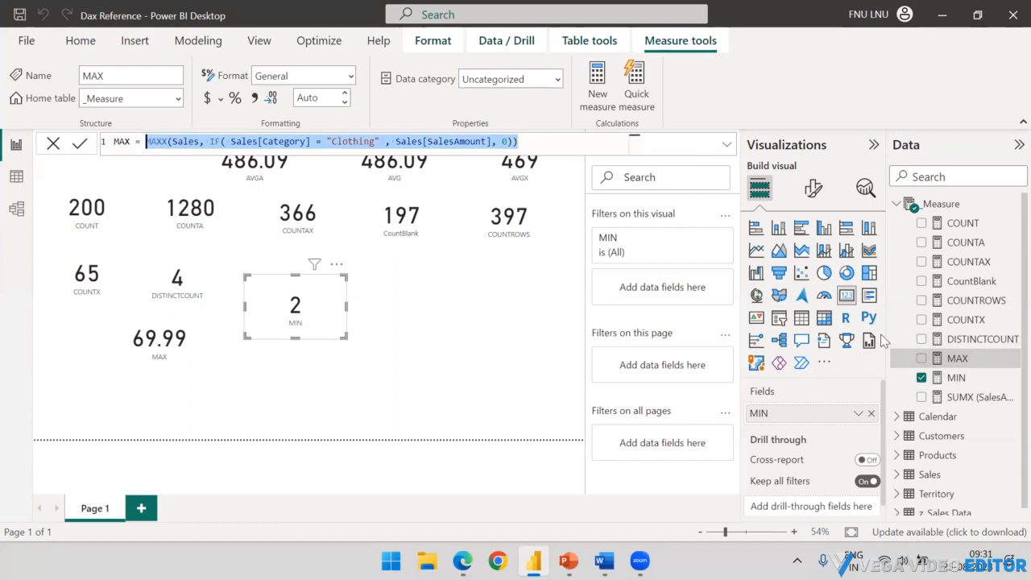
click(978, 378)
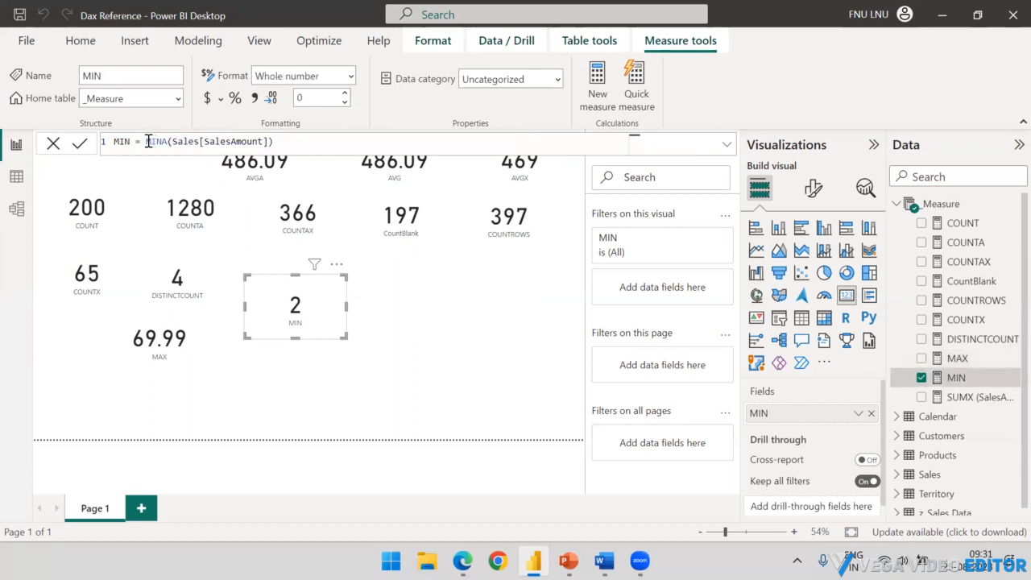
drag(146, 141, 274, 141)
key(ctrl+v)
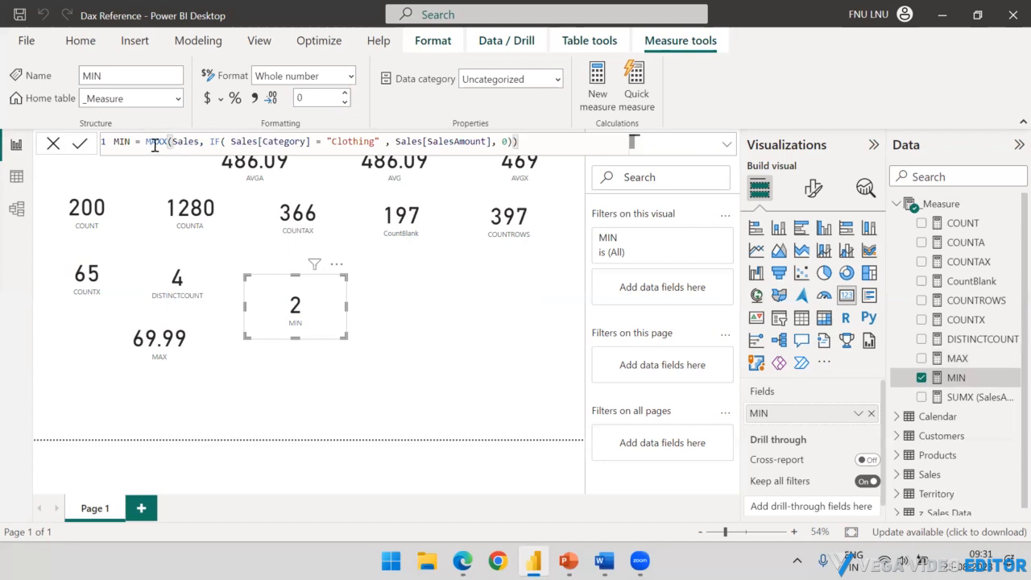
Change MAXX to MINX in the MIN measure's formula and commit it.
click(161, 142)
key(BackSpace)
key(BackSpace)
text(IN)
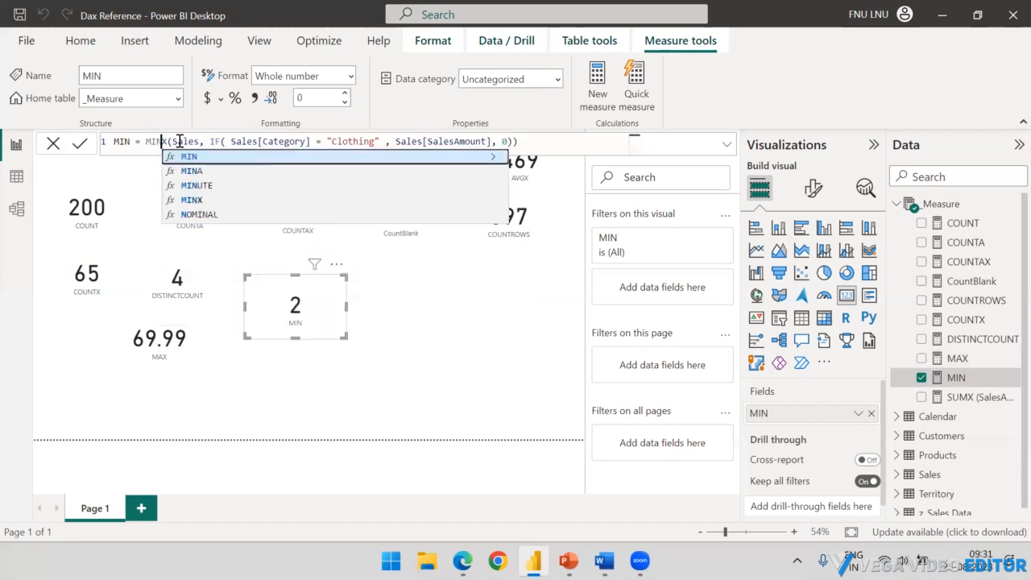
click(531, 141)
key(Return)
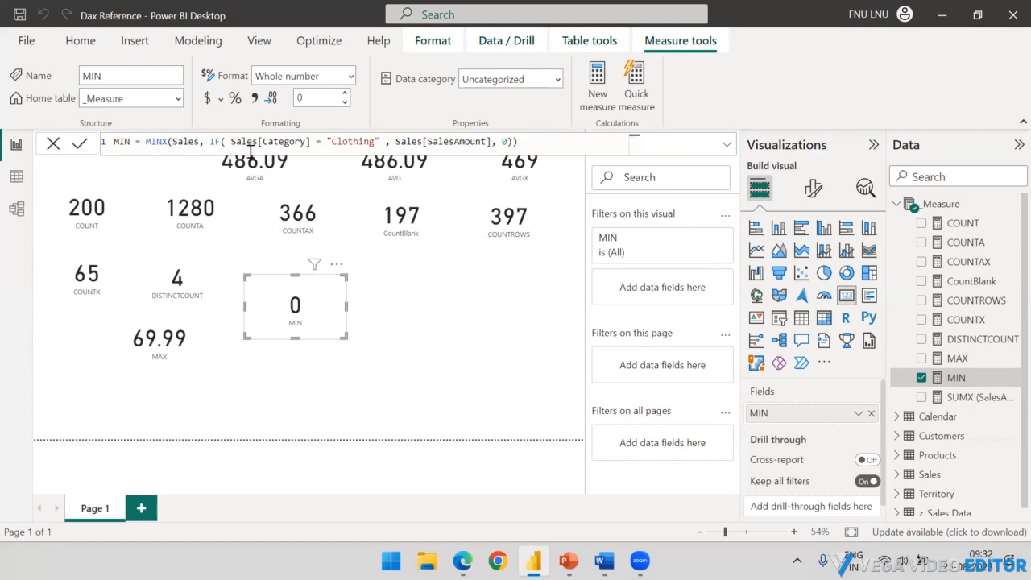
Change the category in the MIN measure's IF condition to "Bikes" and commit the formula.
double_click(346, 141)
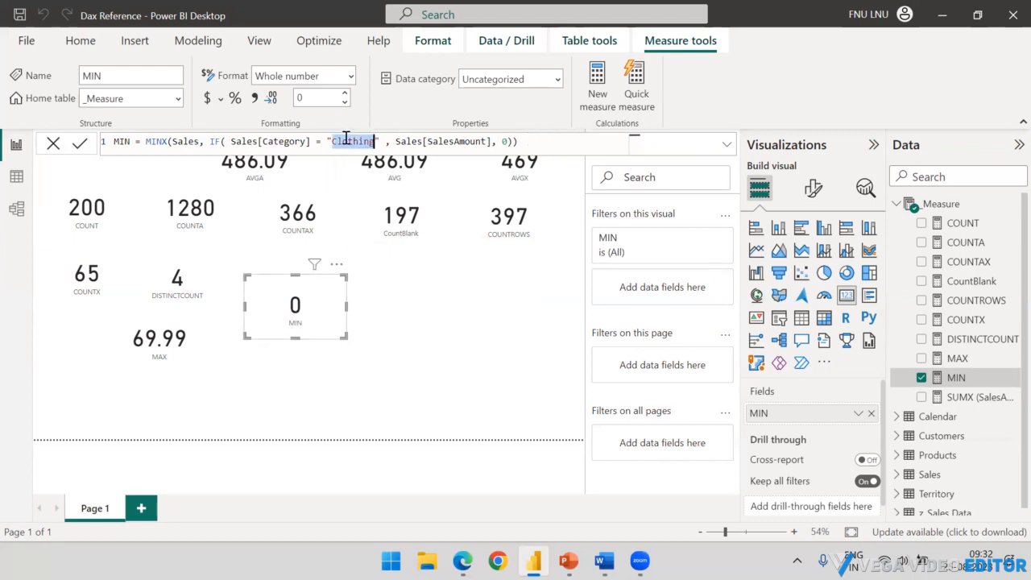
text(Bikes)
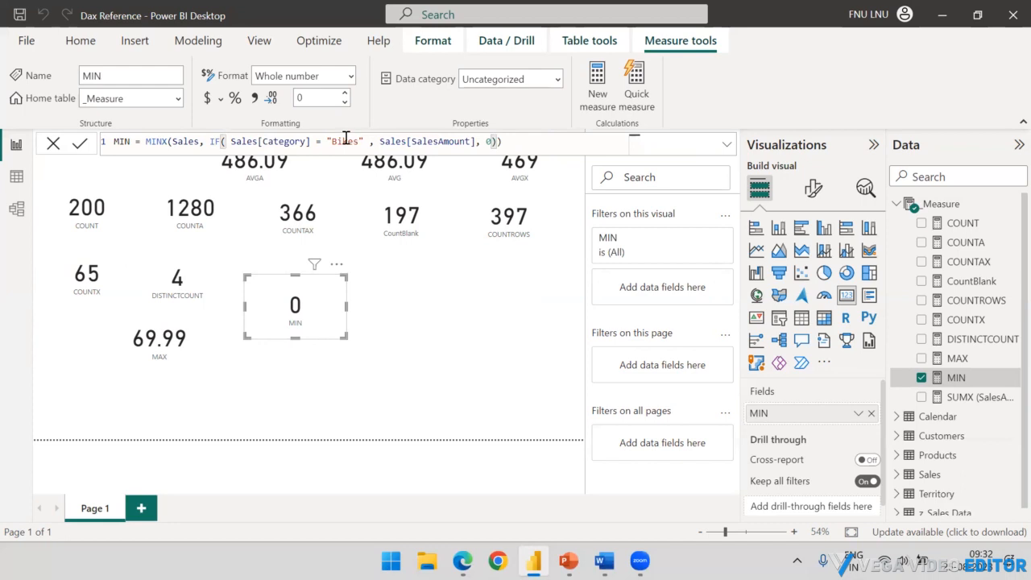
click(509, 141)
key(Return)
key(alt+Tab)
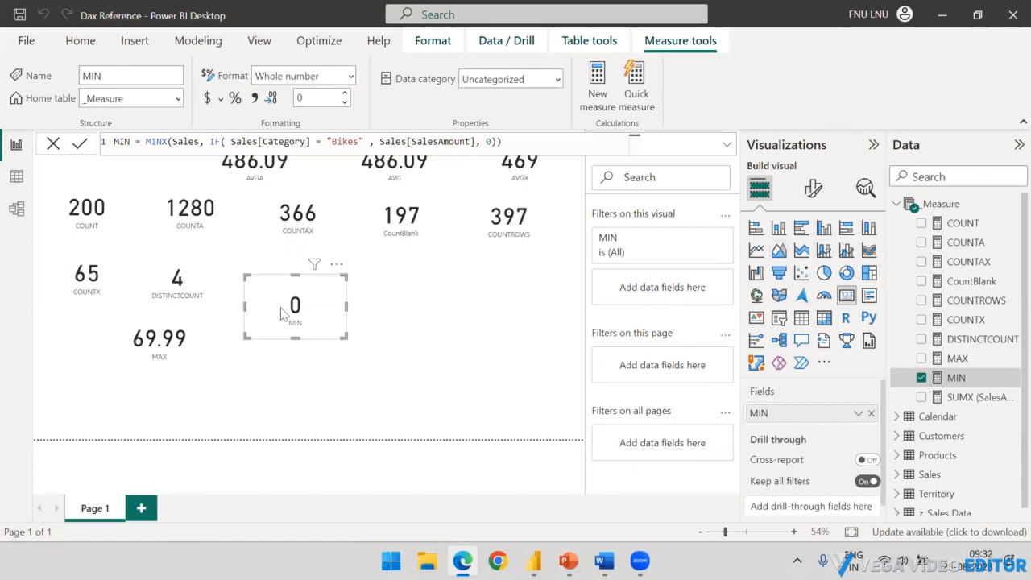
Narrow the MAX card to roughly half its width on the report page.
click(425, 322)
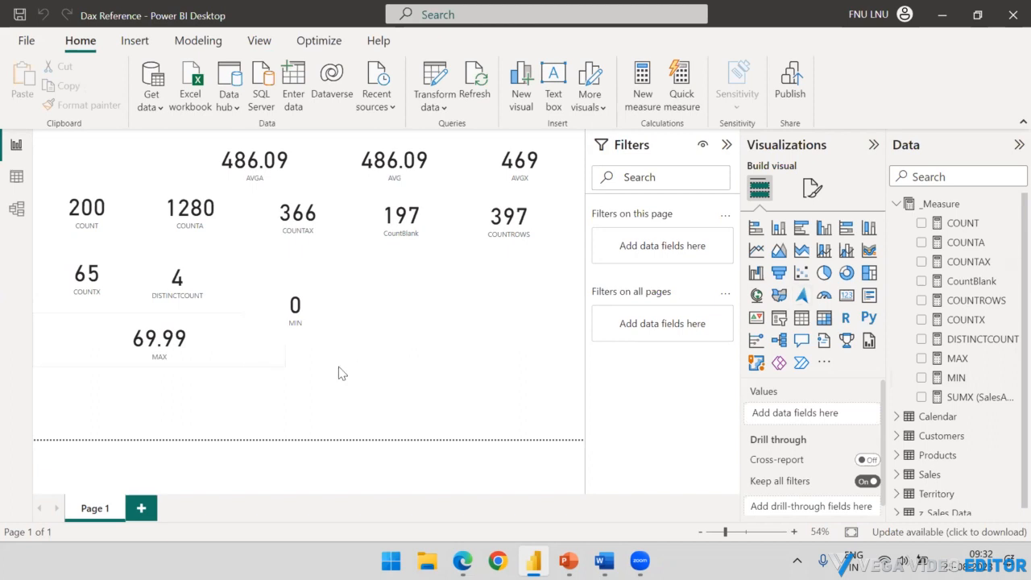
click(269, 358)
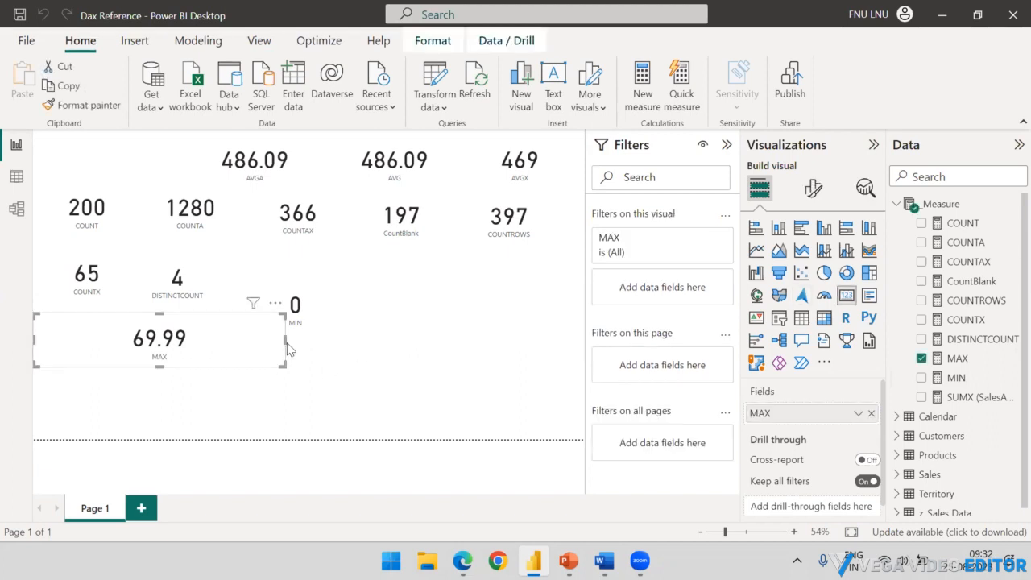
drag(282, 344, 147, 349)
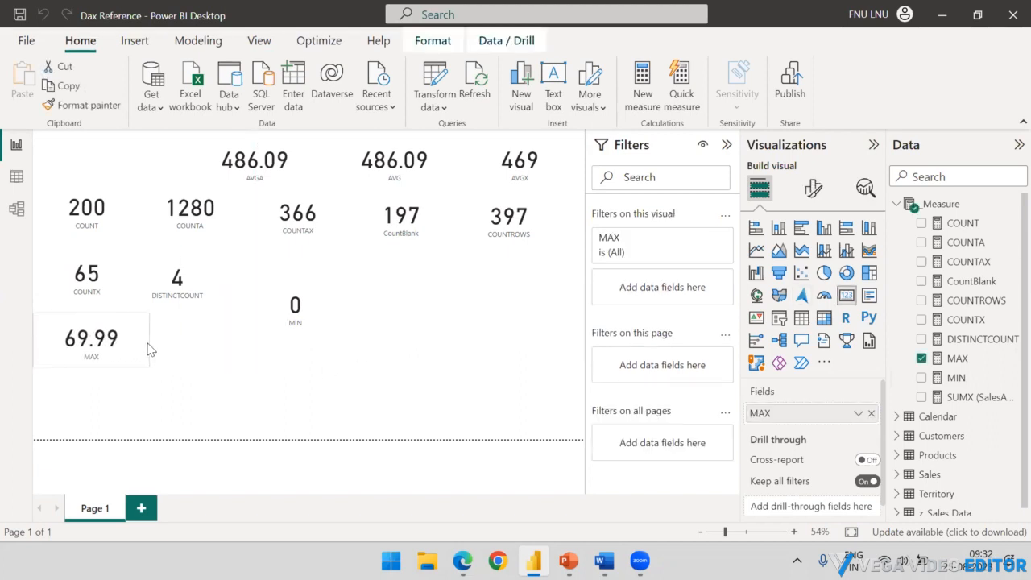
click(202, 357)
Create a measure in the _Measure table with the formula SUM = SUM(Sales[SalesAmount]).
right_click(946, 205)
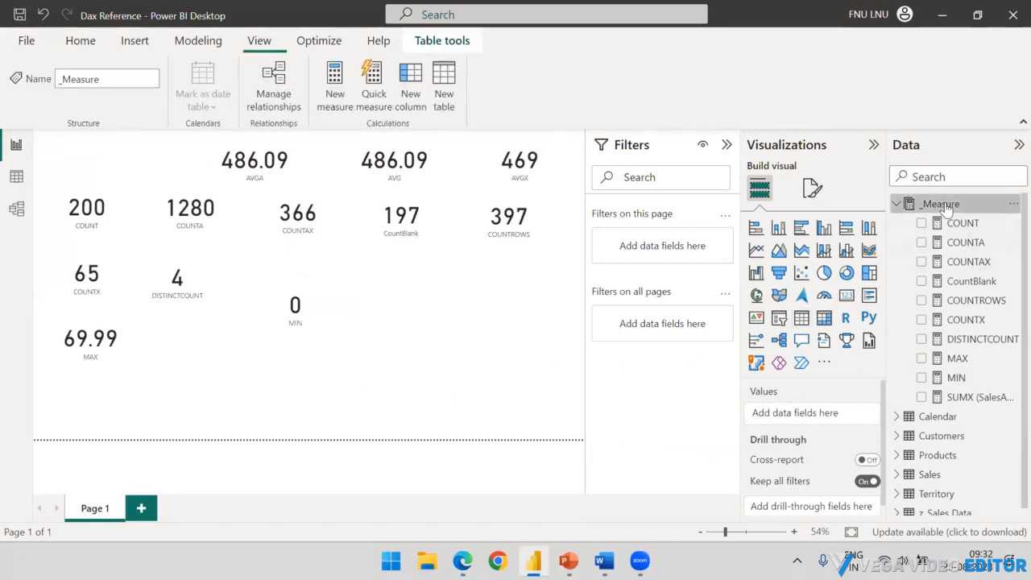
click(866, 234)
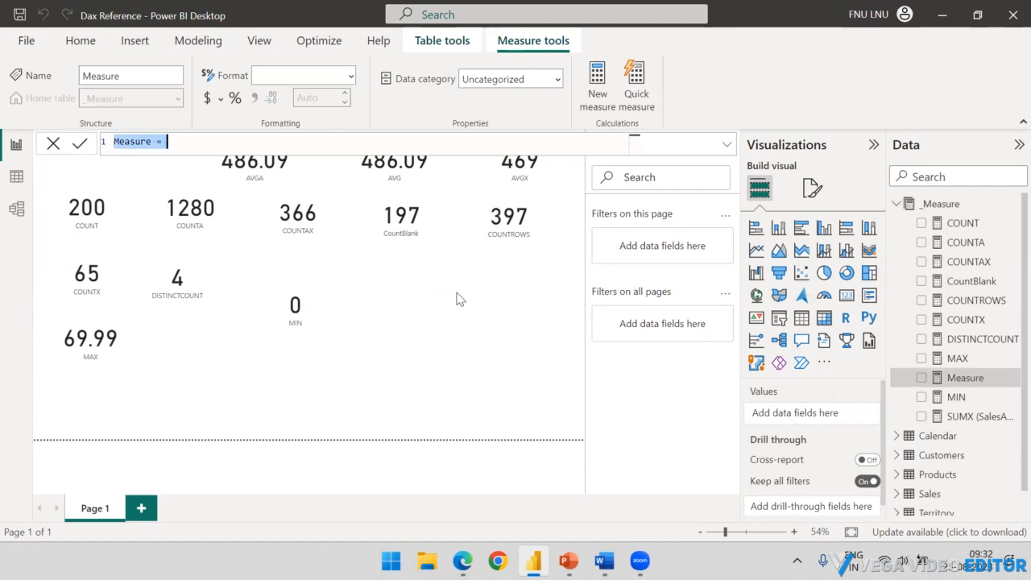
text(SUM = SUM)
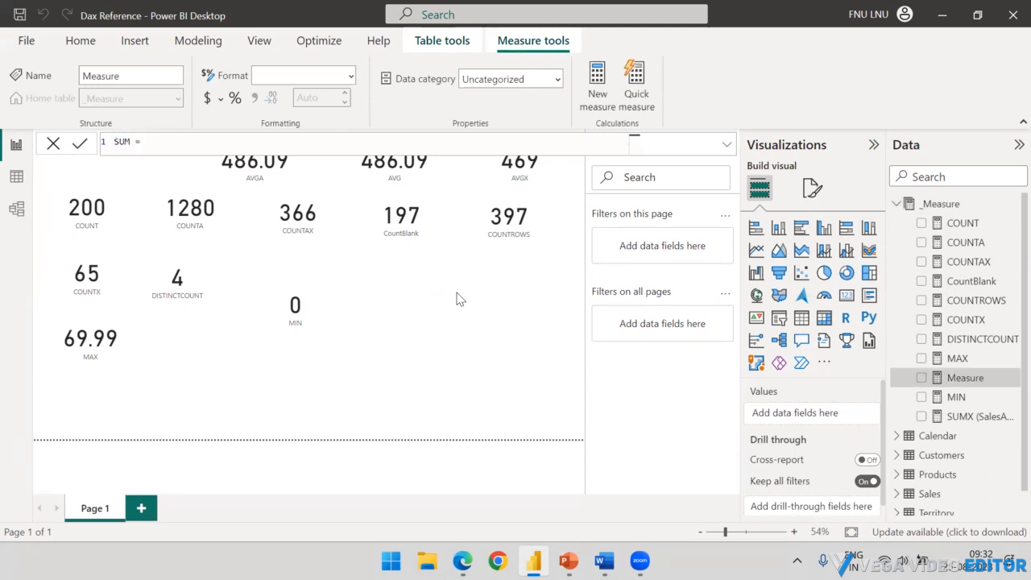
text(()
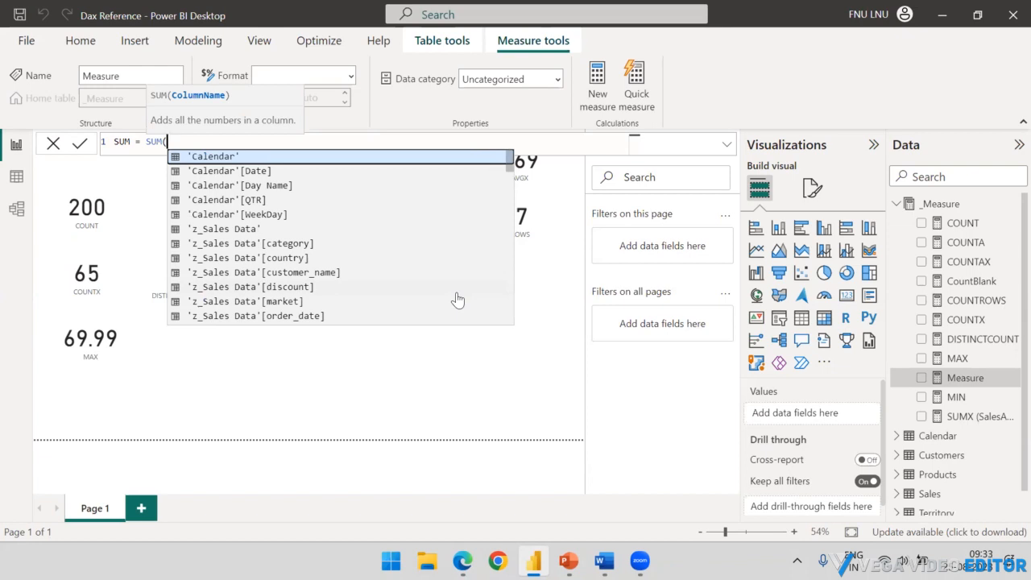
text(Sale)
key(Down)
key(Down)
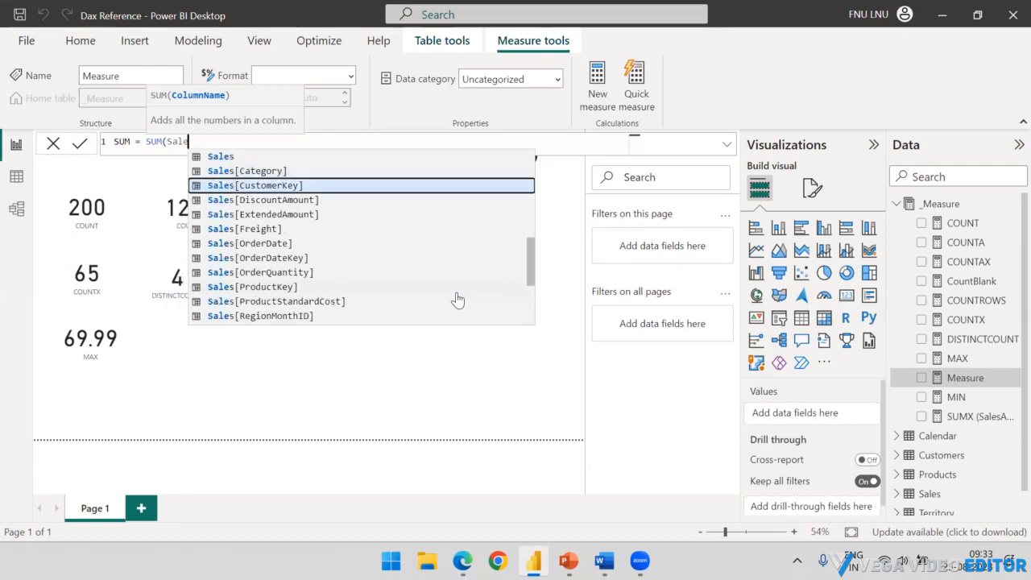
text(s[SalesAmount])
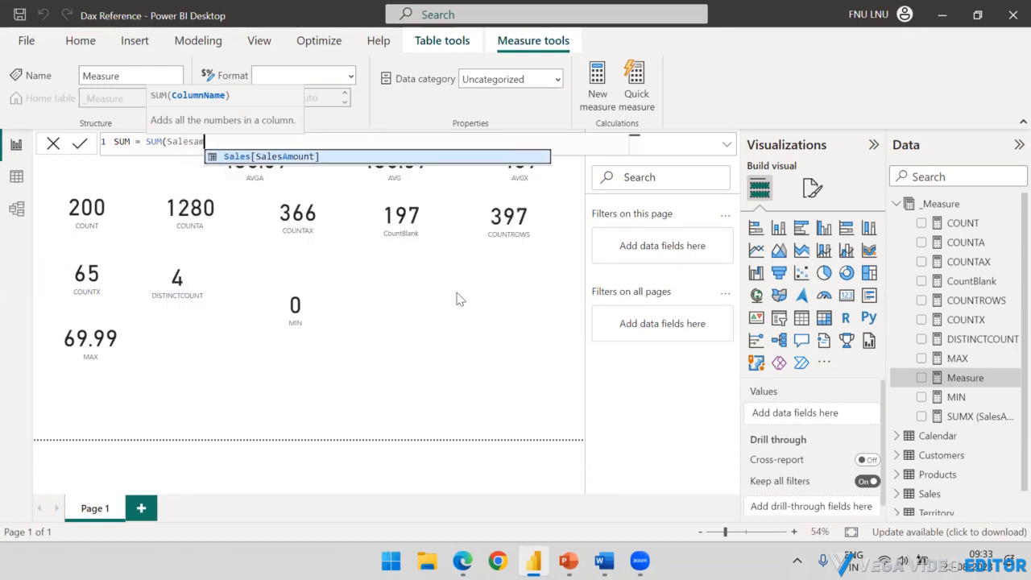
key(Tab)
text())
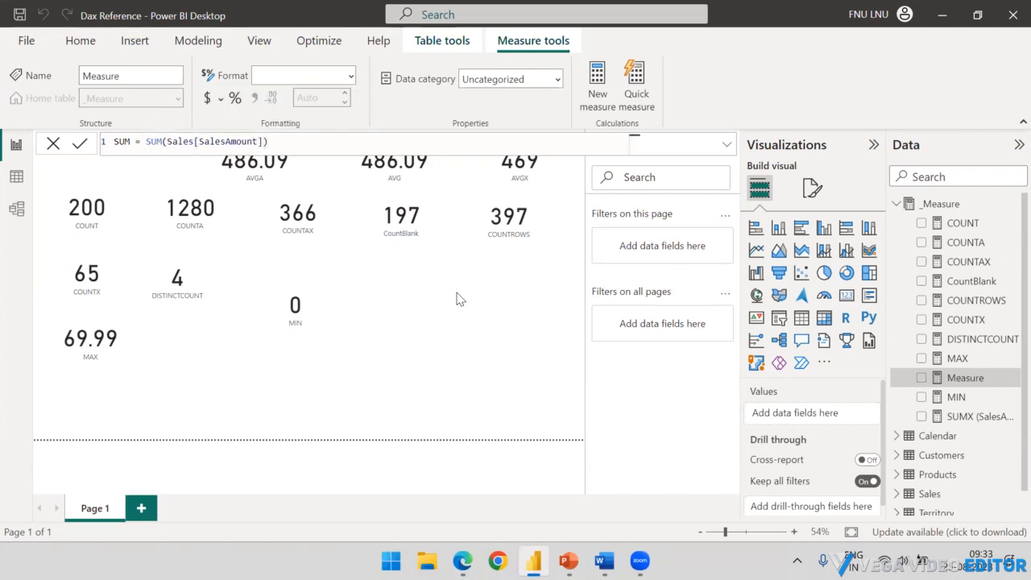
key(Return)
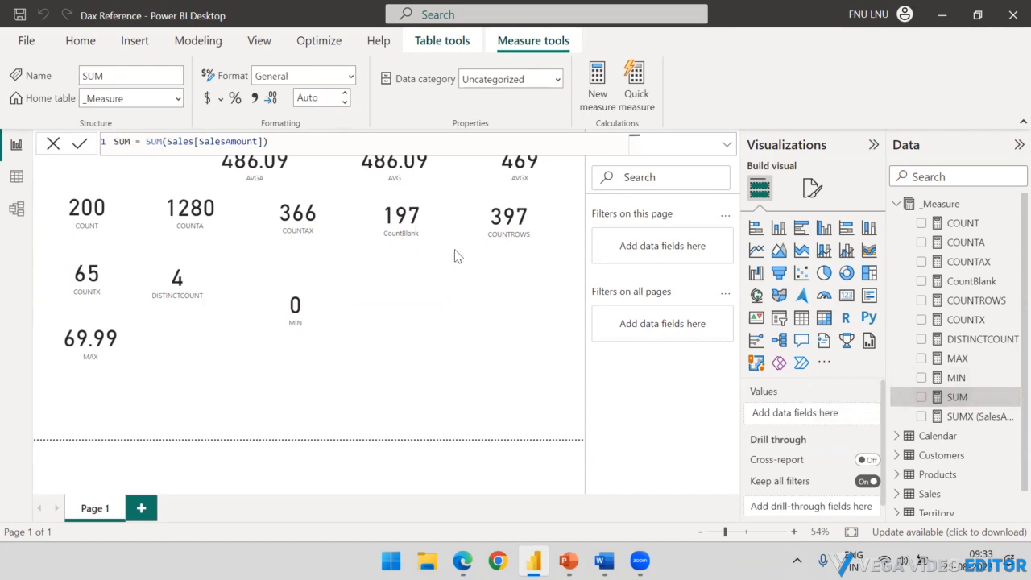
Add a card showing the SUM measure on the report page, placed in the free space beyond the MIN card.
click(847, 297)
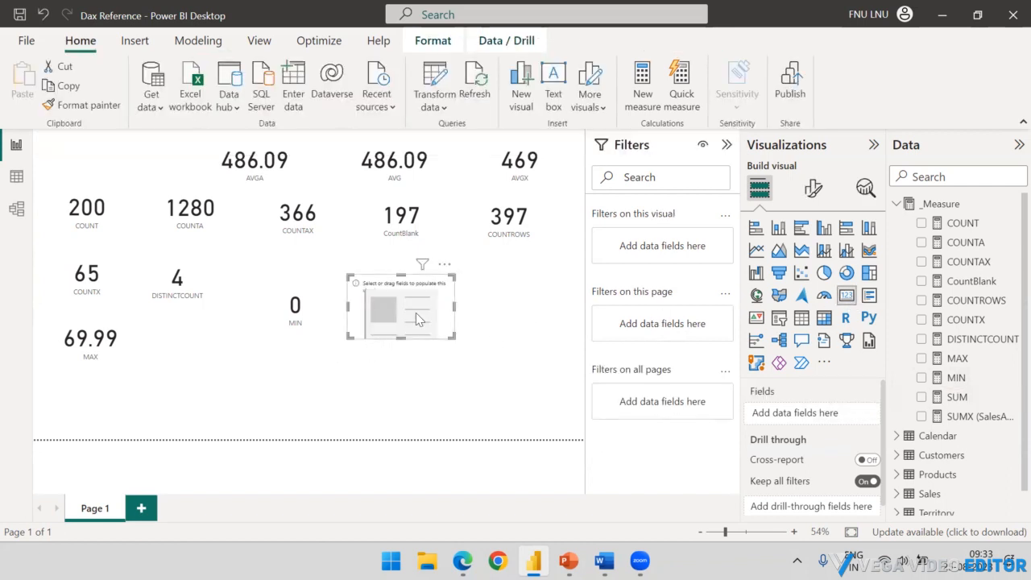
drag(963, 396, 542, 306)
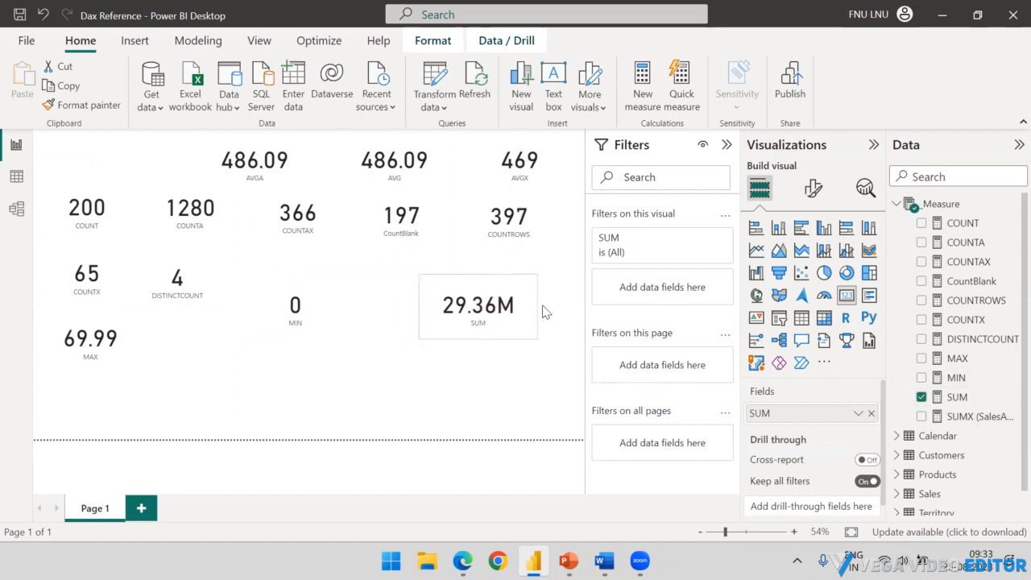
Shorten the SUMX (SalesAMT) measure's name to SUMX in its formula and remove the empty-string placeholder expression.
click(978, 416)
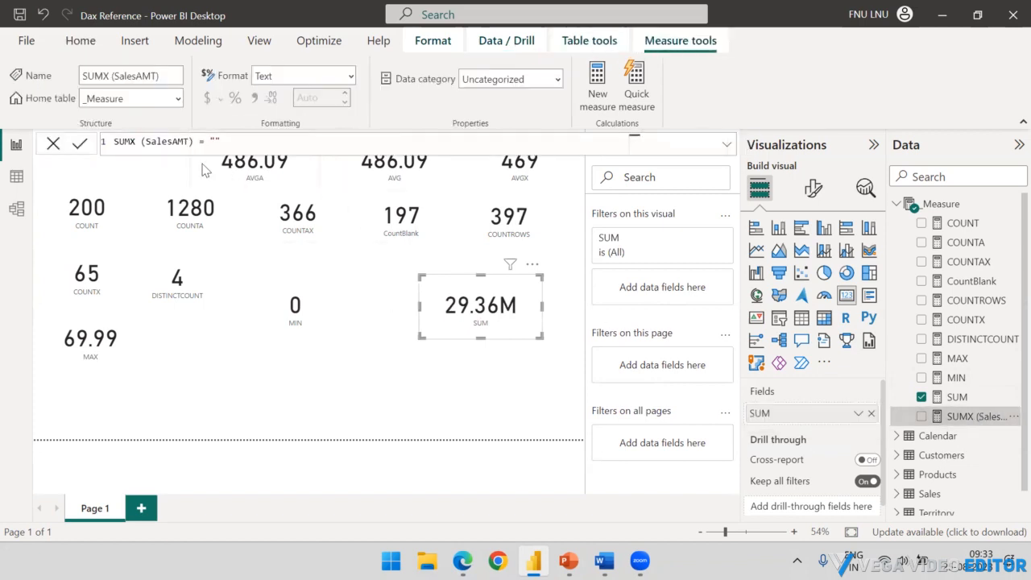
drag(194, 144, 135, 142)
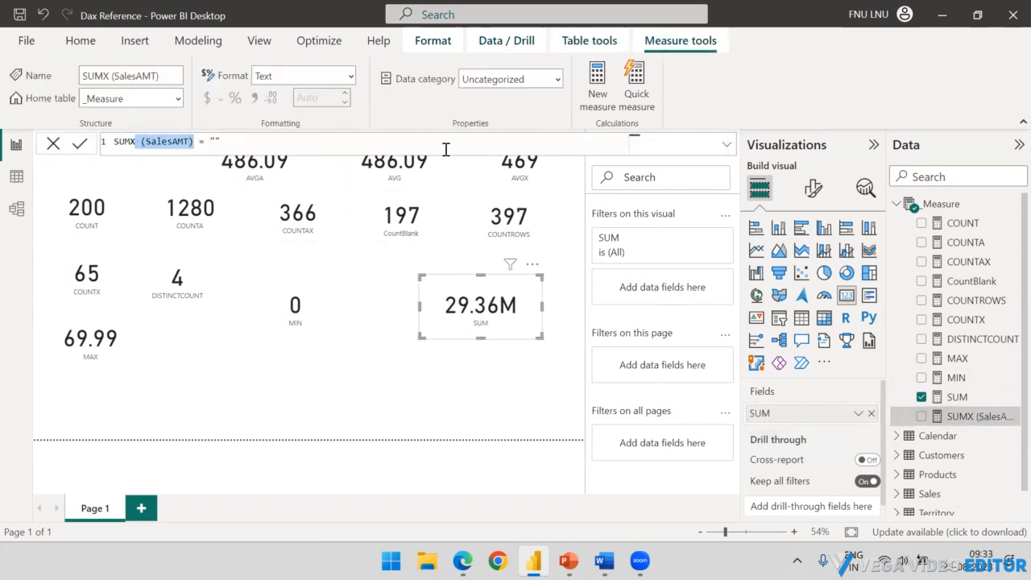
key(BackSpace)
drag(162, 141, 151, 141)
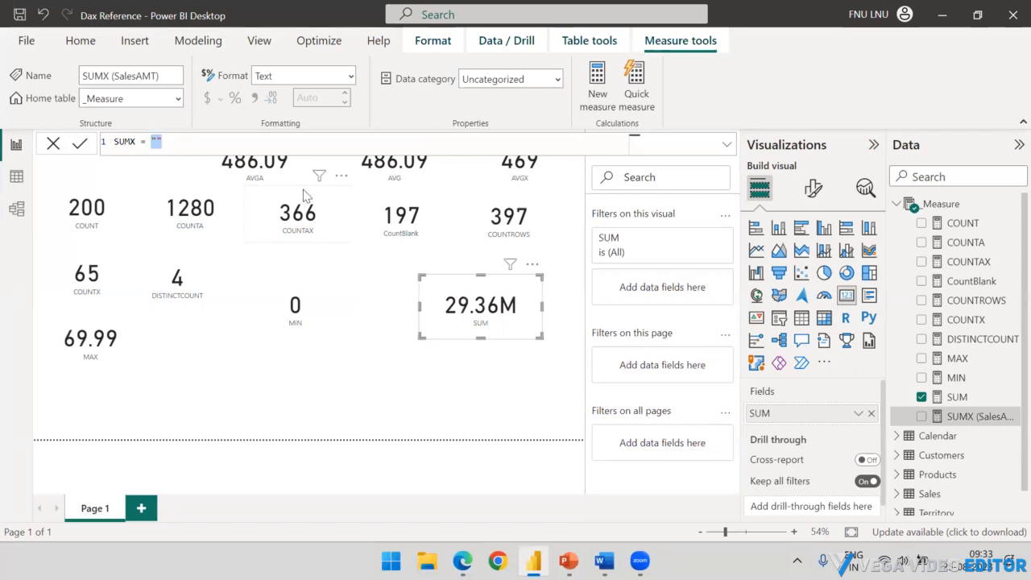
key(BackSpace)
Start the SUMX measure's expression with SUMX over the Sales table and an IF function as its row expression.
text(Sum)
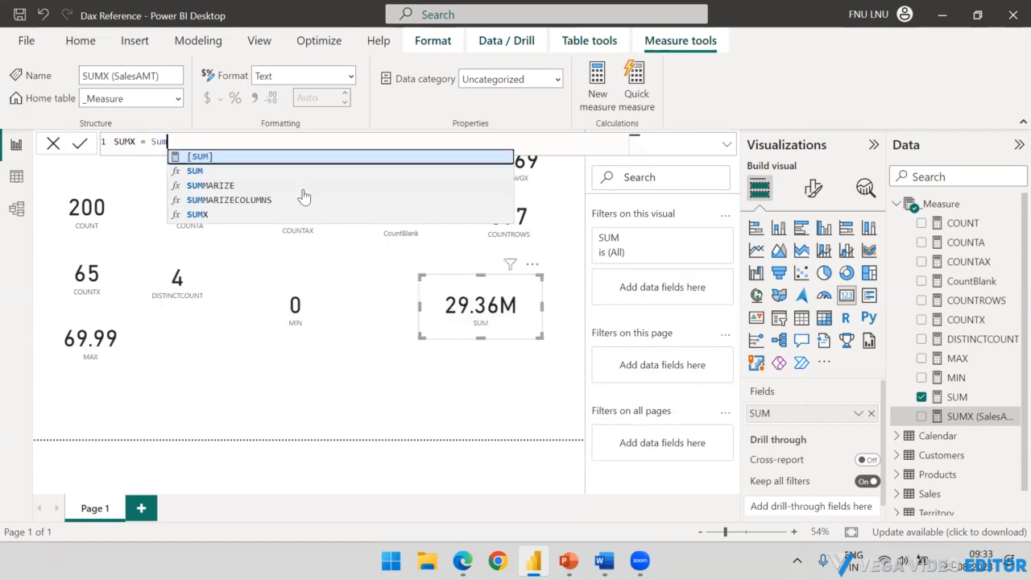
text(x)
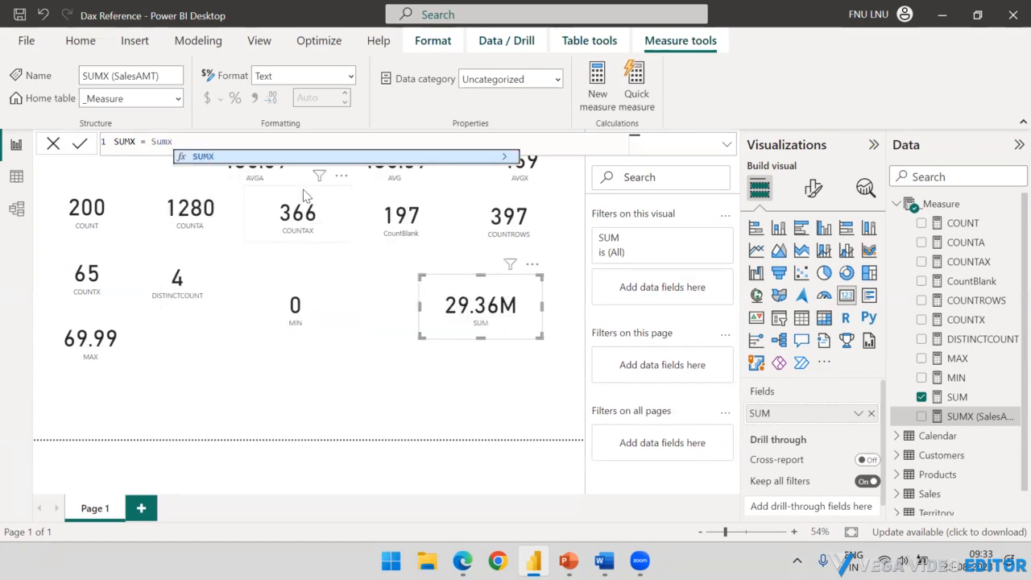
key(Tab)
text(SAL)
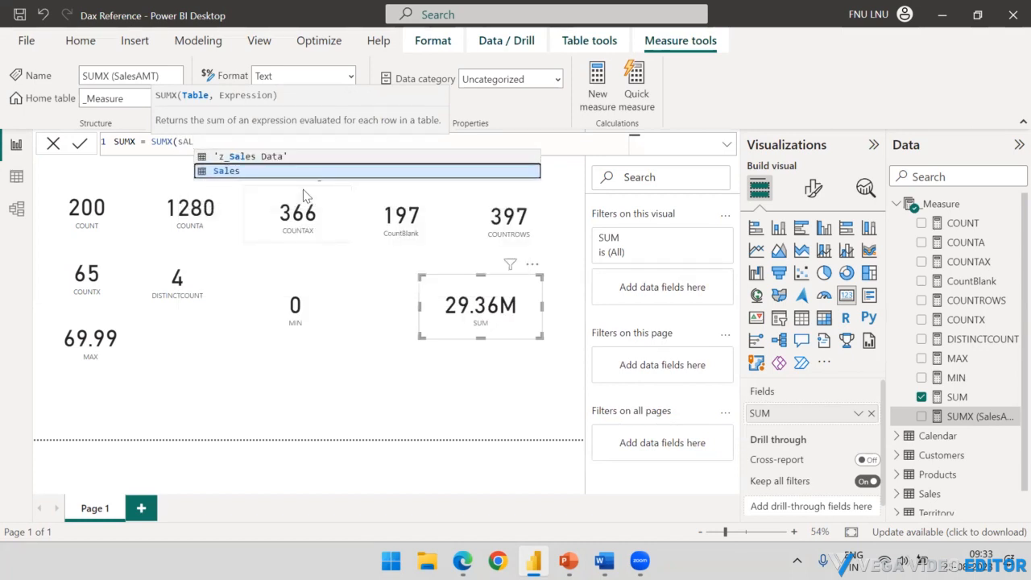
key(Tab)
text(, )
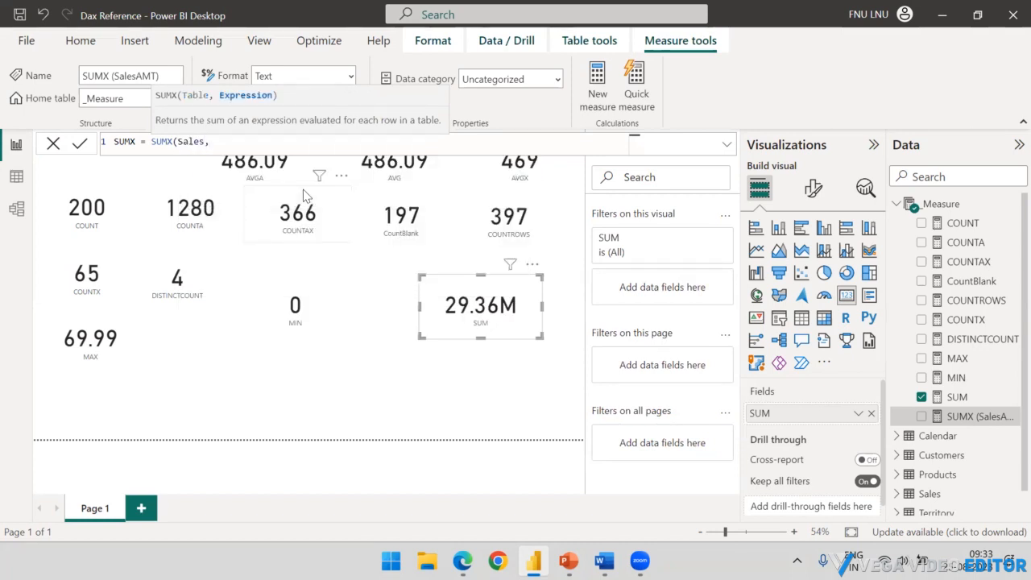
text(IF()
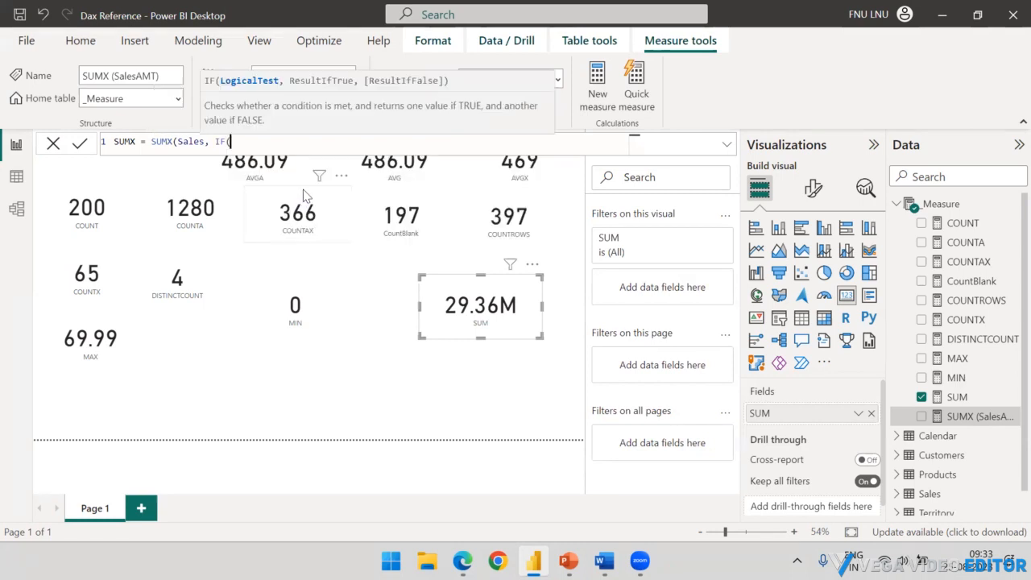
Enter Sales[Category] = "Bikes" as the logical test of the IF function in the SUMX formula.
text(Sal)
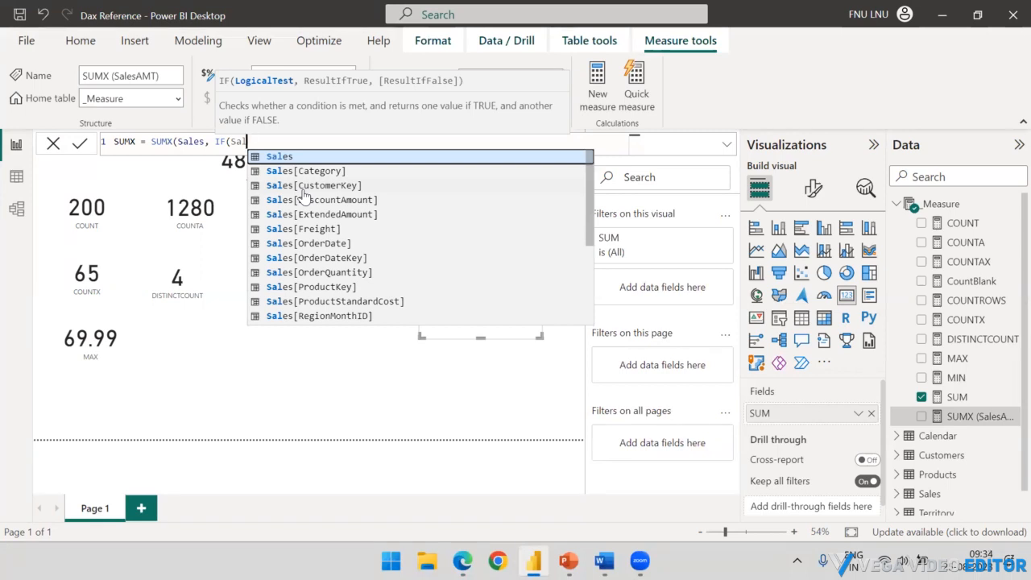
text(es)
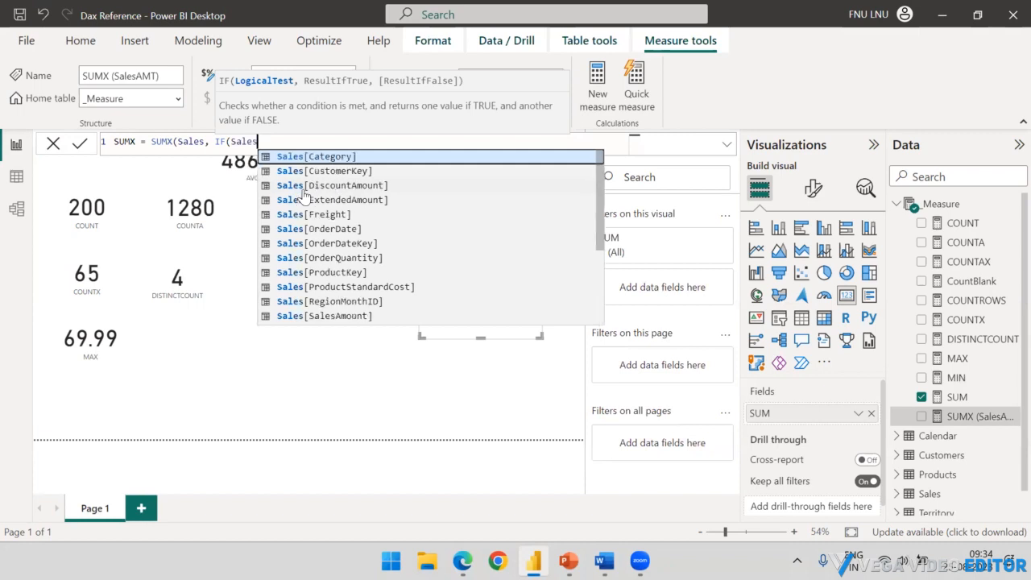
text(amo)
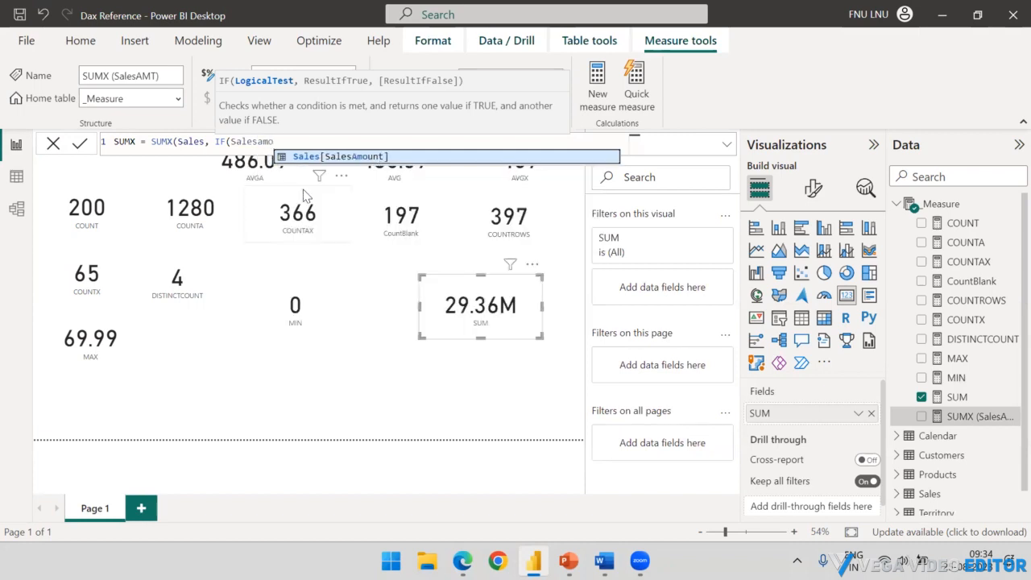
key(BackSpace)
key(BackSpace)
key(BackSpace)
key(BackSpace)
key(Down)
key(Tab)
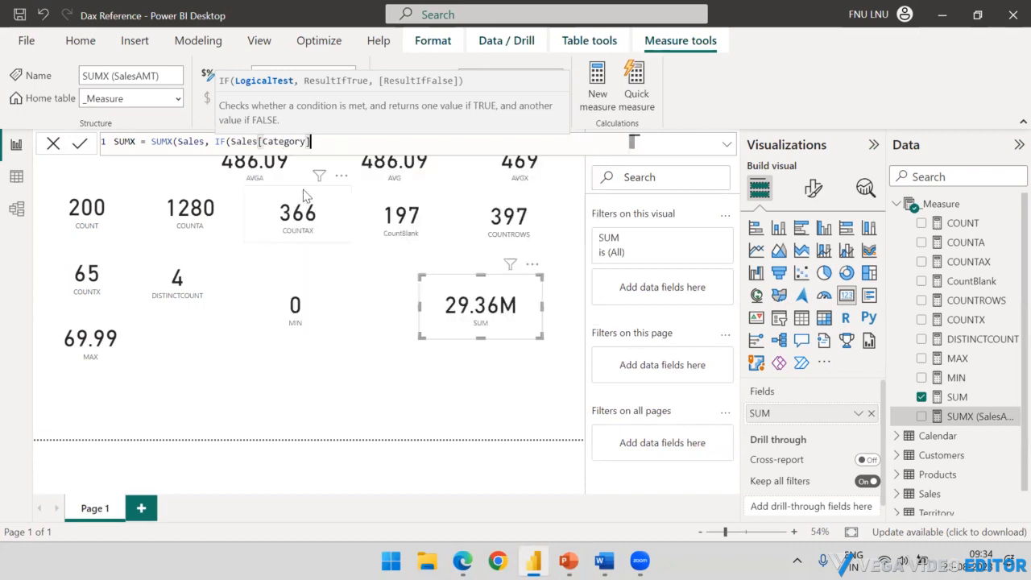
text(= "Bikes", )
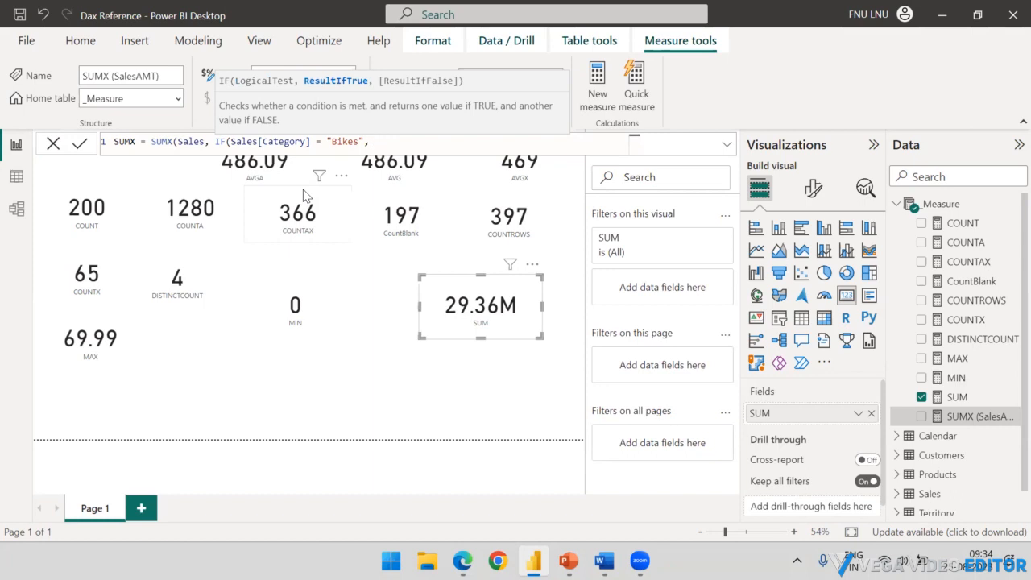
Make the IF return Sales[SalesAmount] when true and 0 otherwise, and commit the SUMX measure's formula.
text(Sale)
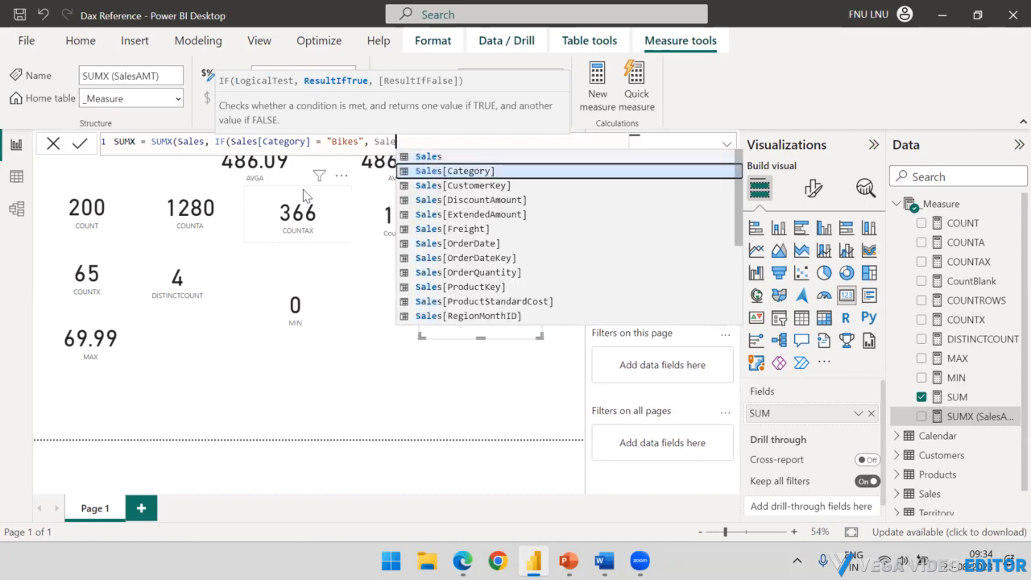
text(s)
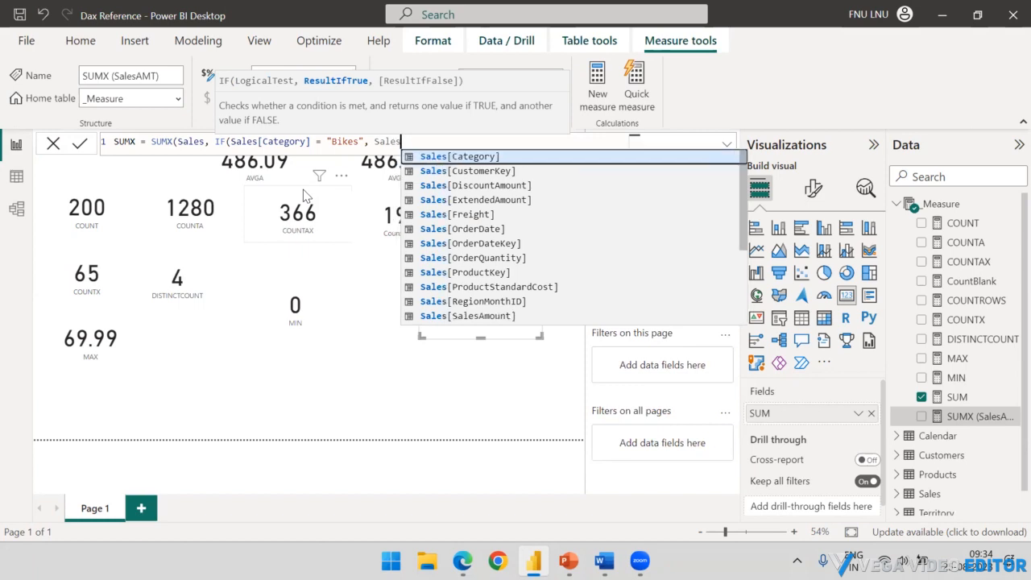
text([SalesAmount], )
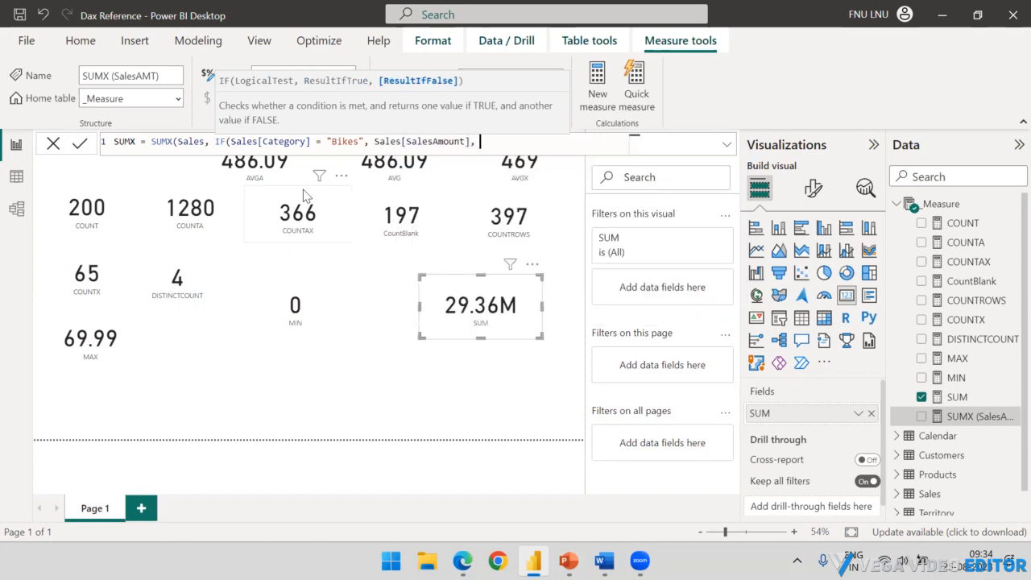
text(0))
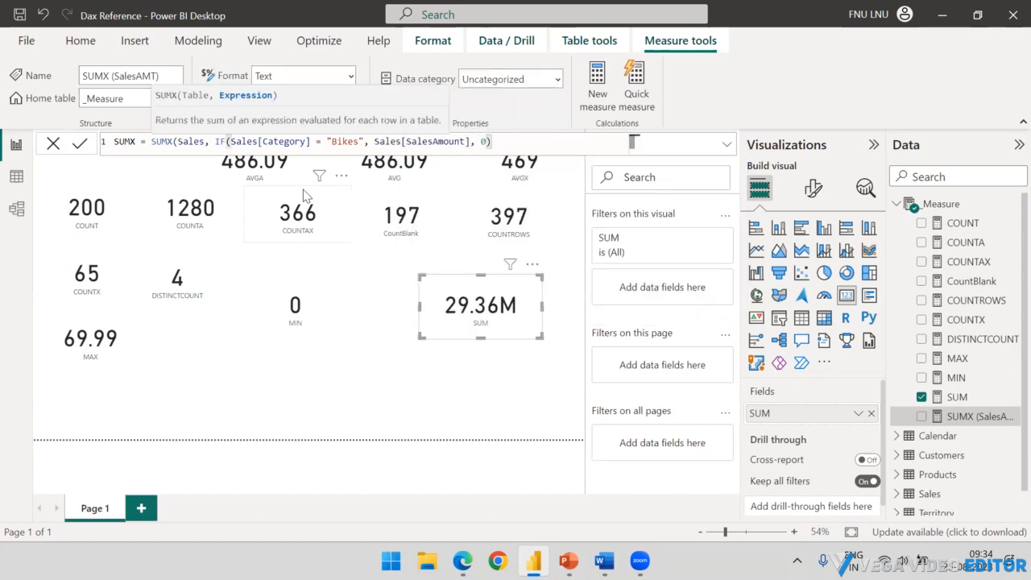
key(Return)
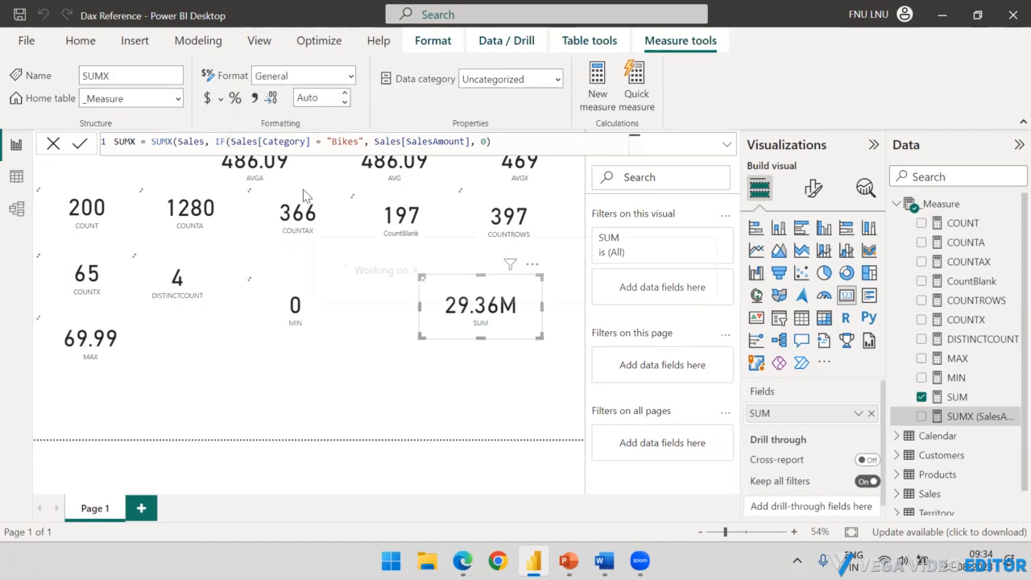
Add a card showing the SUMX measure below the SUM card, and minimize the report window.
click(447, 394)
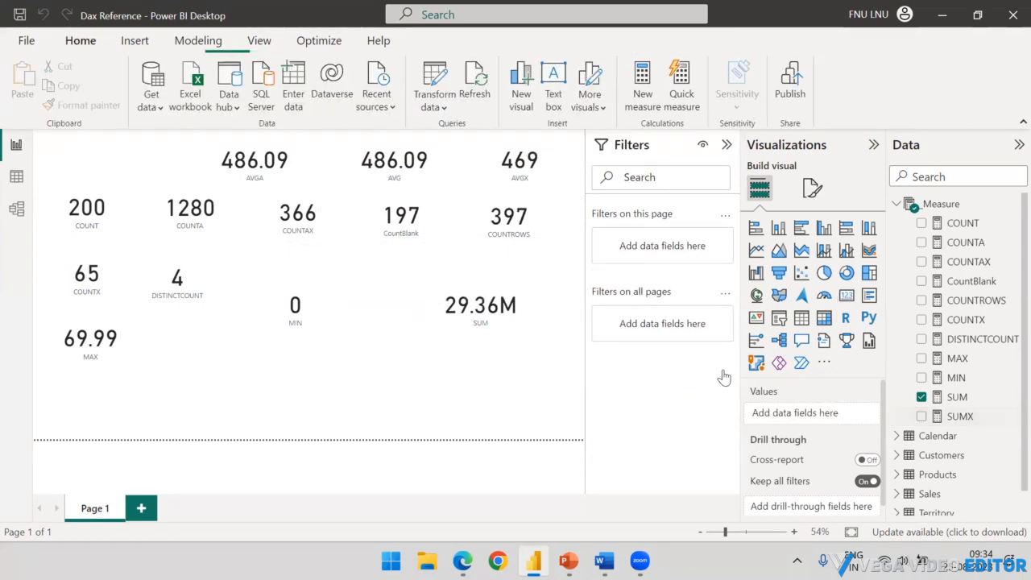
click(845, 296)
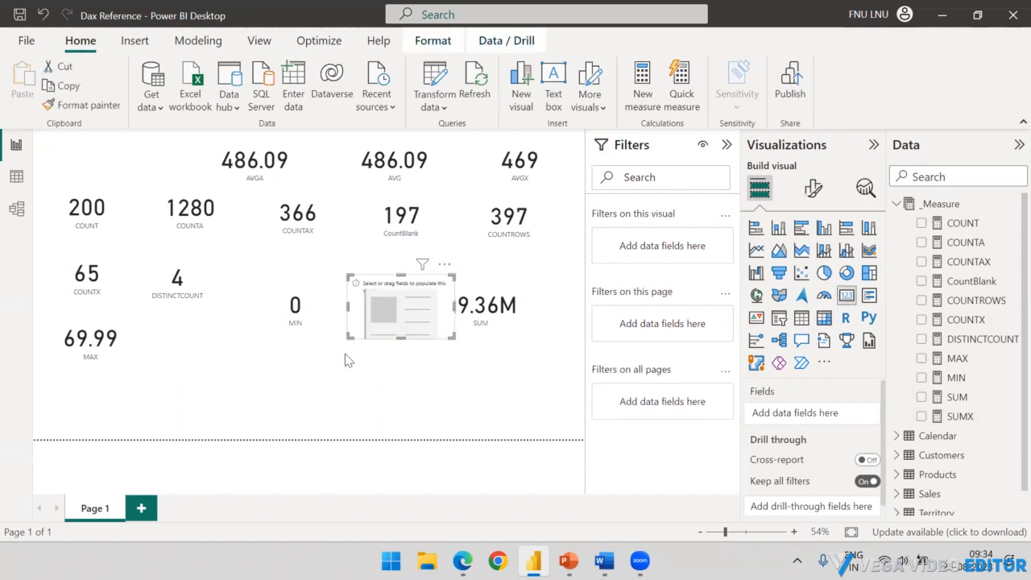
drag(380, 284, 384, 348)
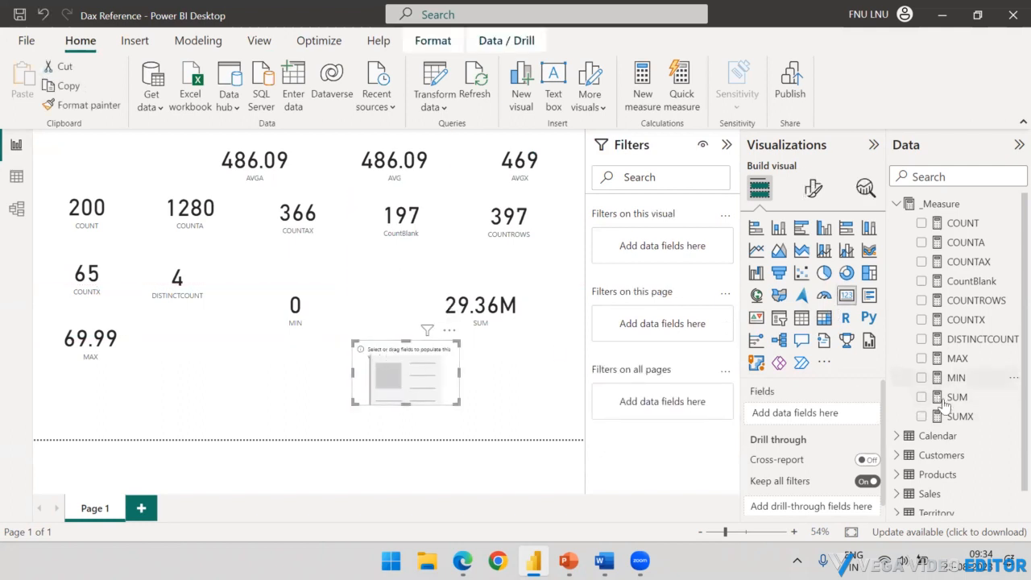
drag(954, 416, 501, 359)
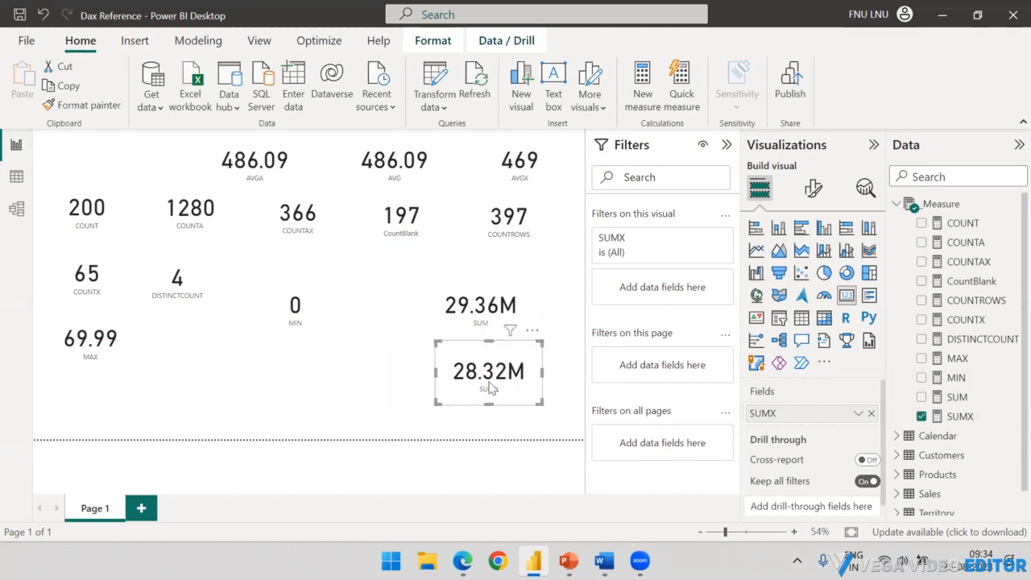
click(566, 365)
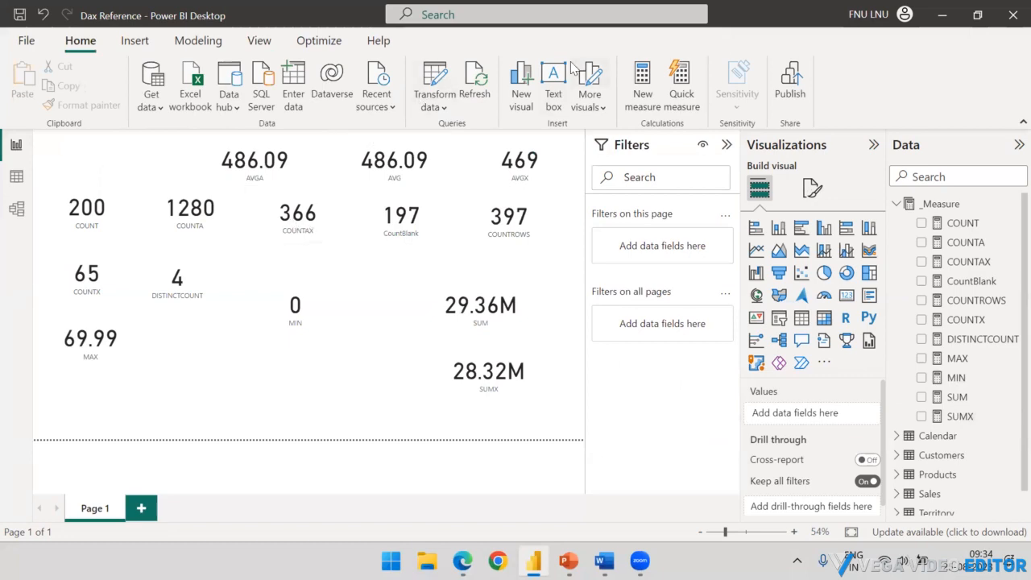
click(942, 15)
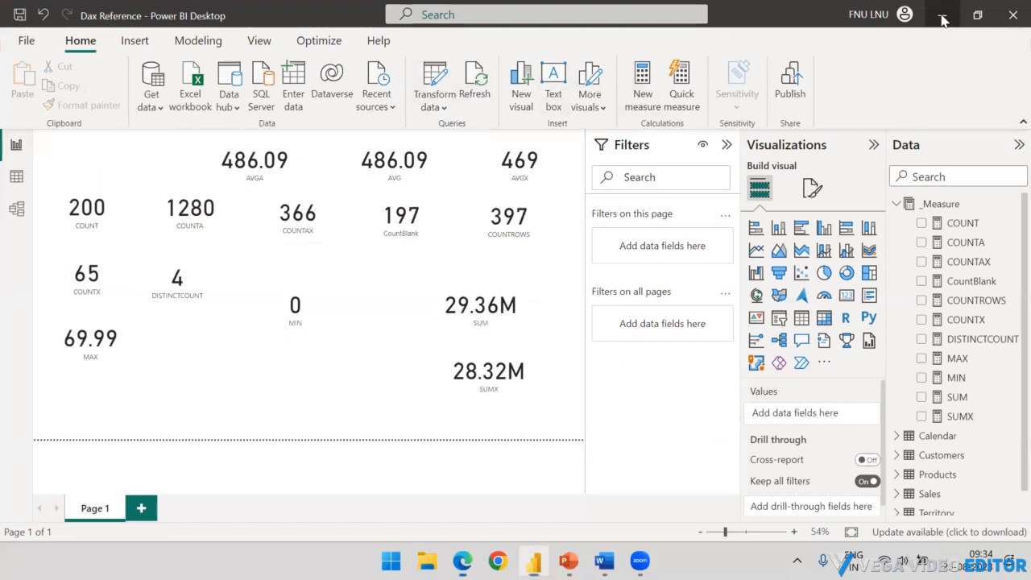